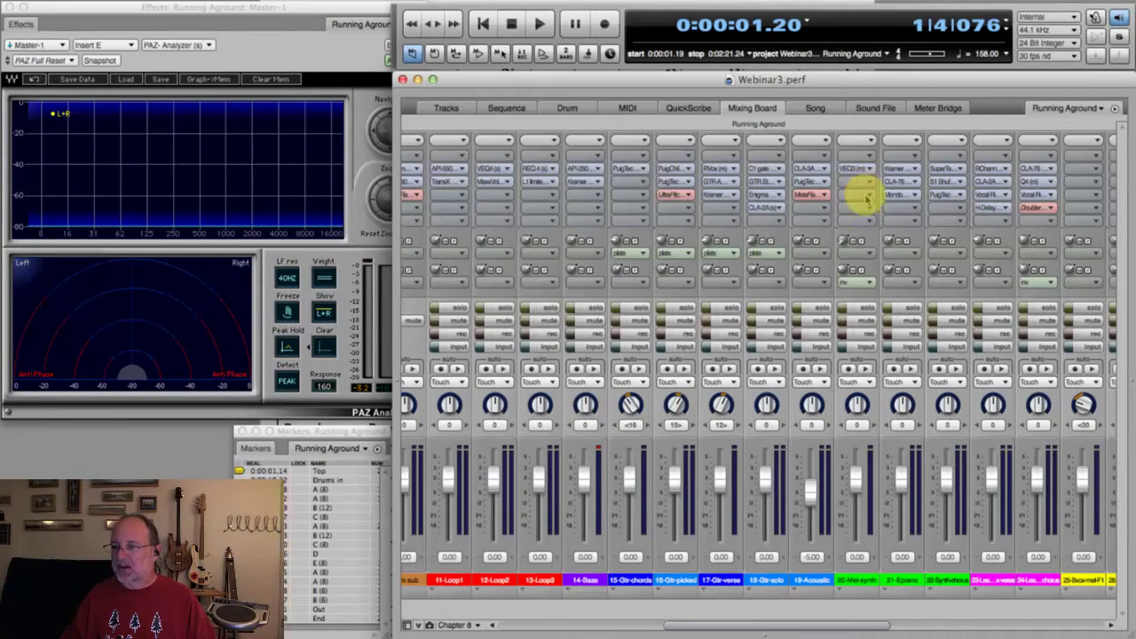
Browse the Waves mono-to-stereo plug-ins available for empty inserts on the 20-Mel-synth and 14-Bass tracks, keeping both inserts empty.
left_click(859, 194)
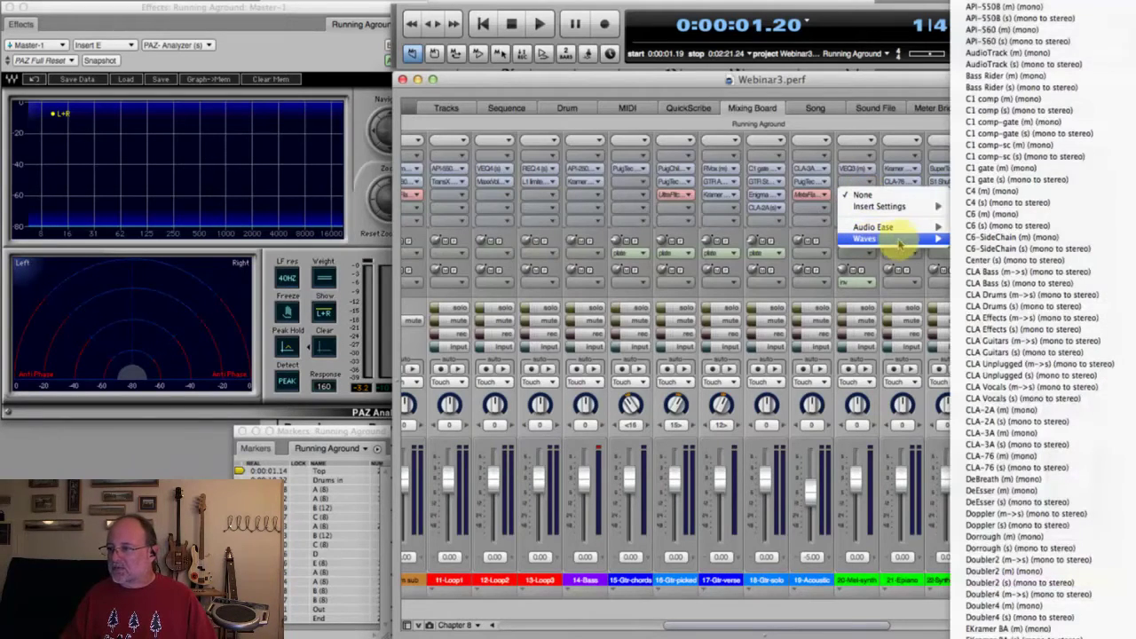
left_click(503, 241)
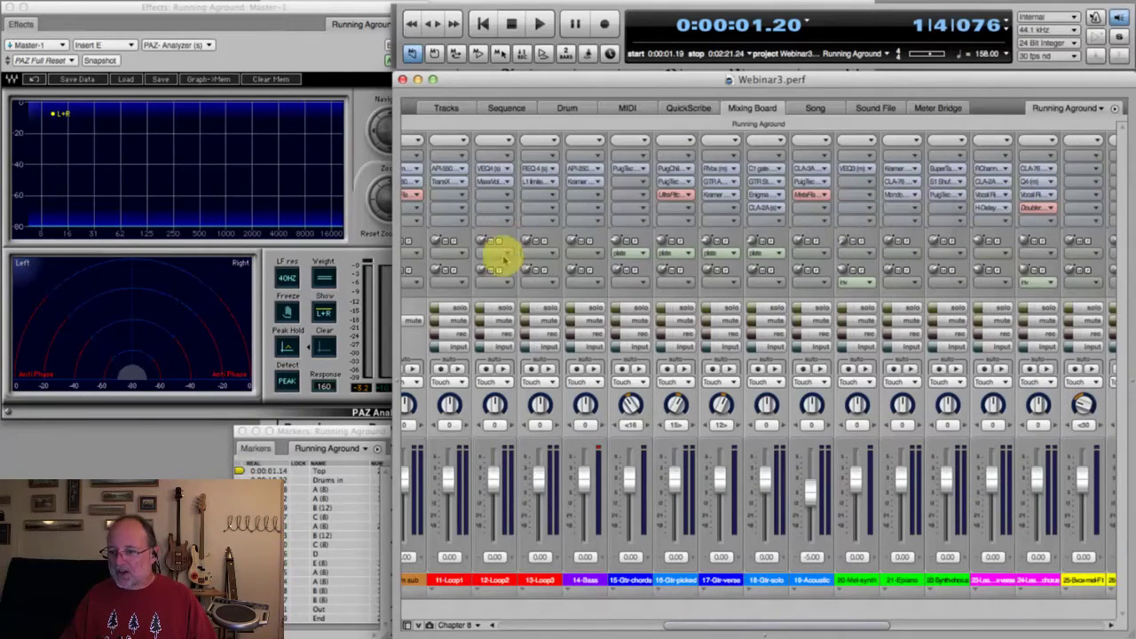
left_click(578, 195)
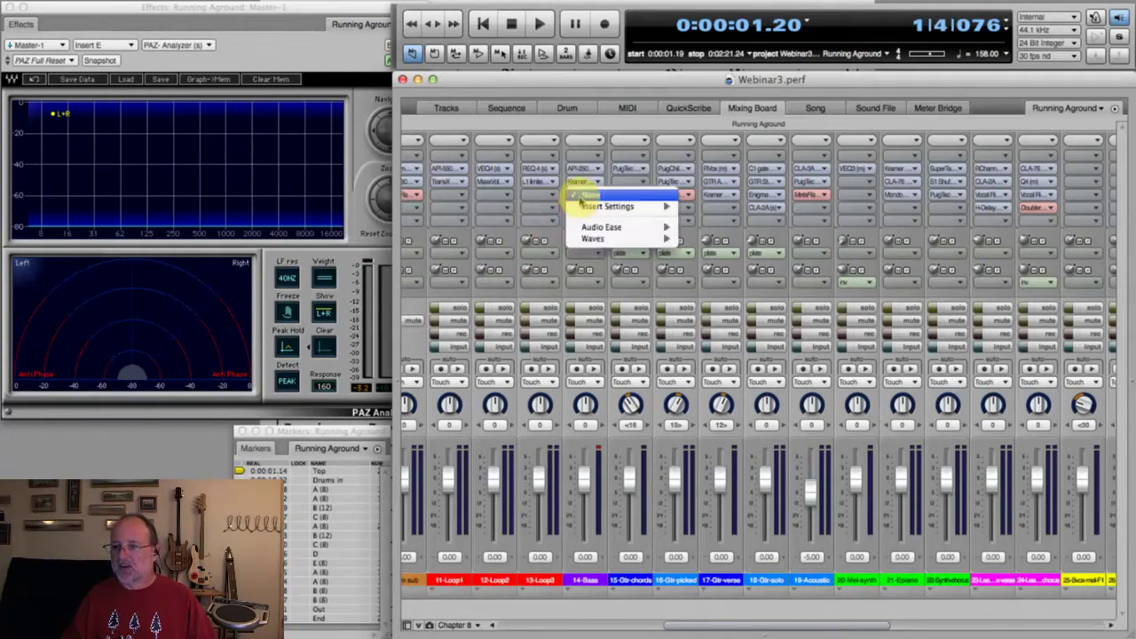
mouse_move(588, 240)
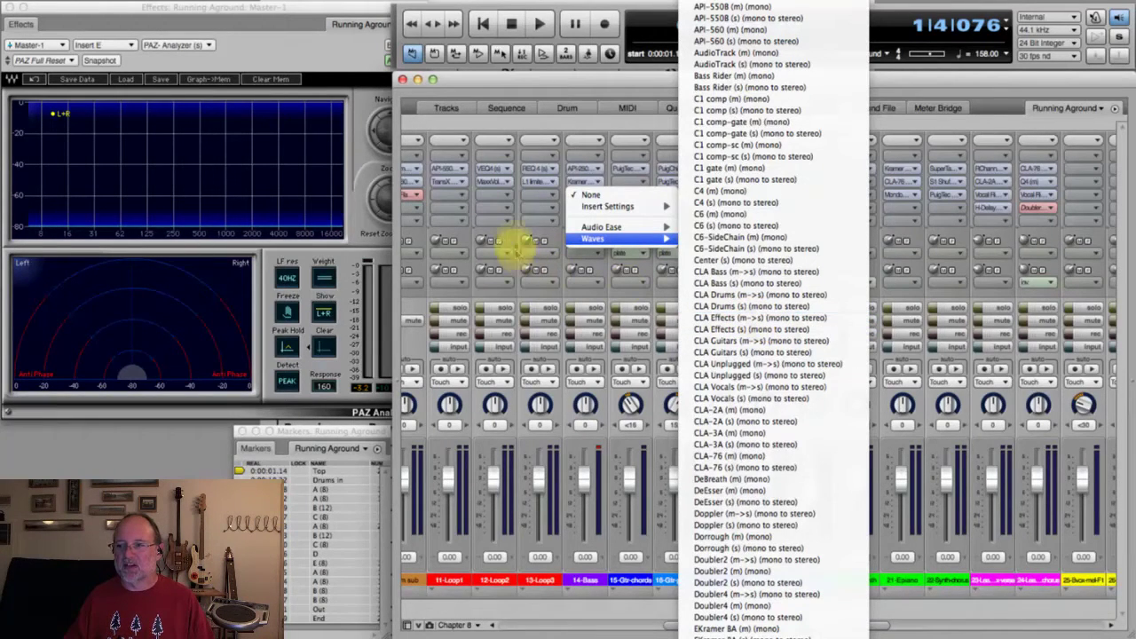
left_click(548, 119)
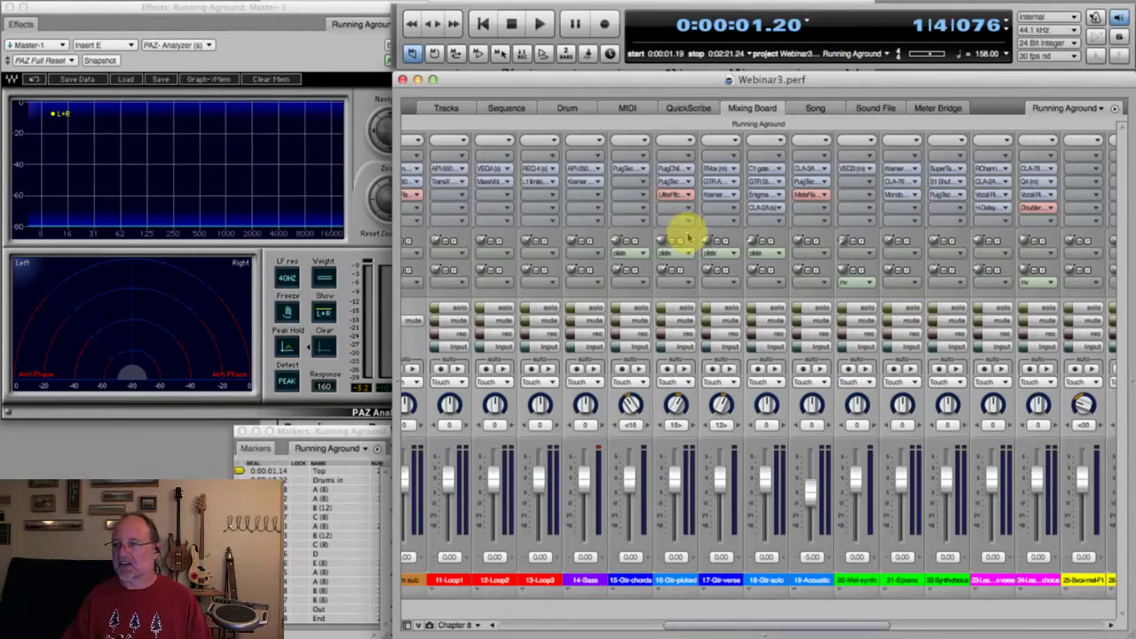
Play the mix briefly, and open the MondoMod insert of the soloed 21-Epiano track in front of the mixing board.
key("space")
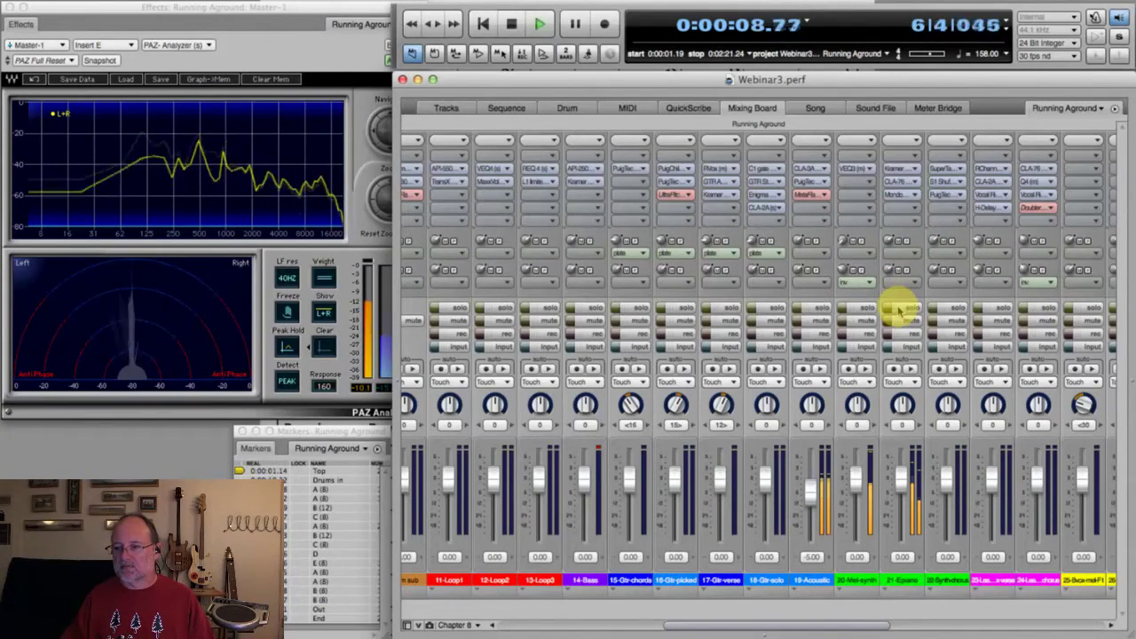
key("space")
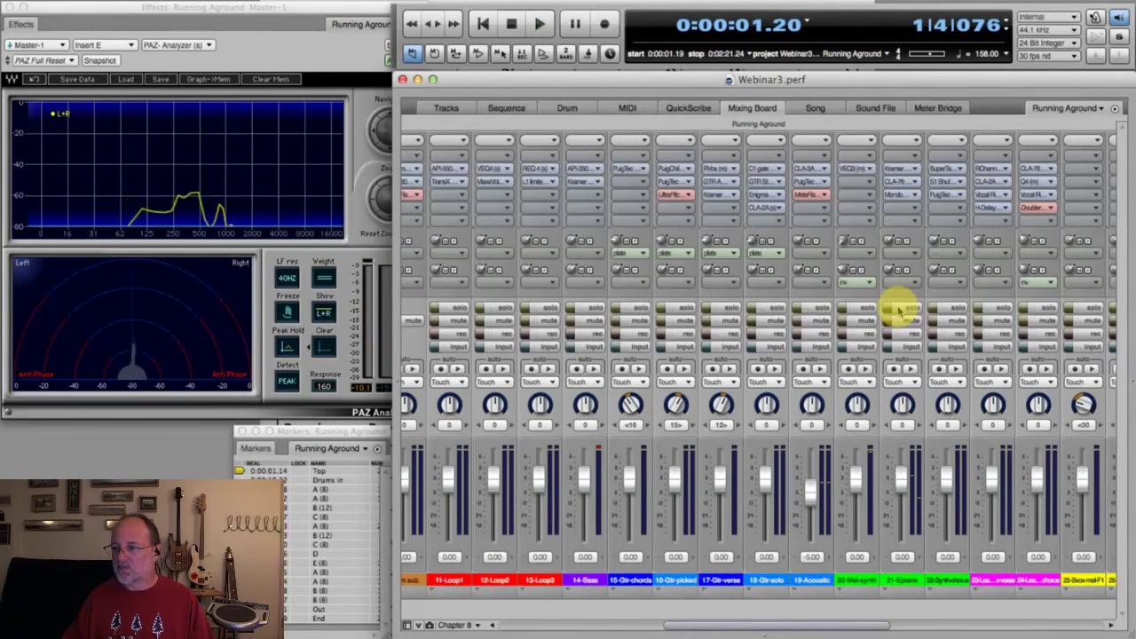
left_click(899, 195)
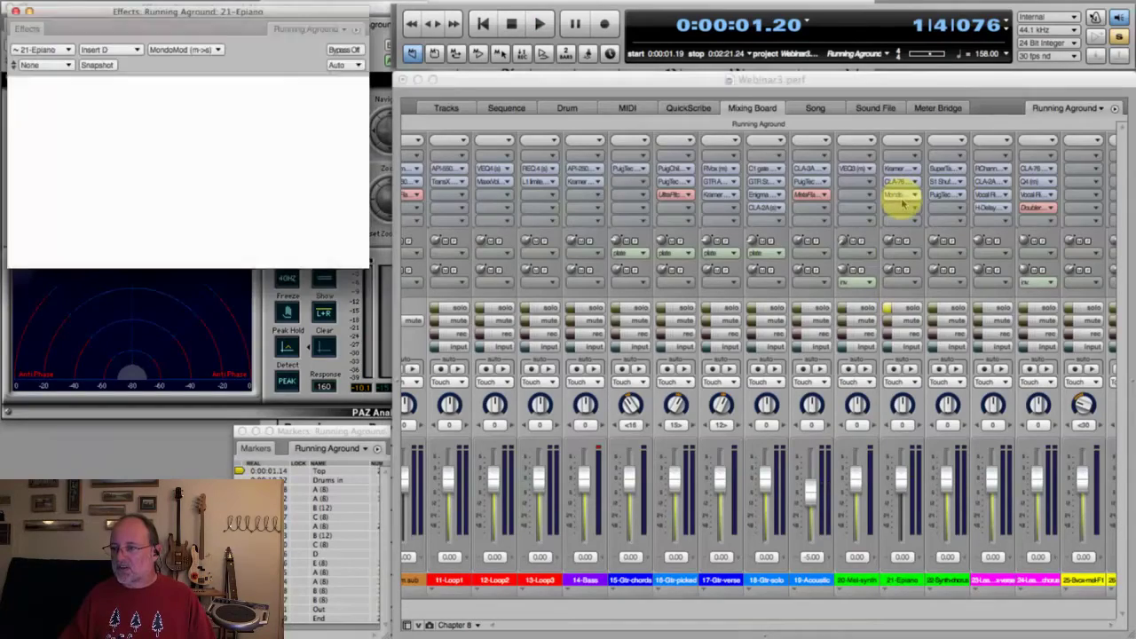
left_click_drag(285, 15, 717, 160)
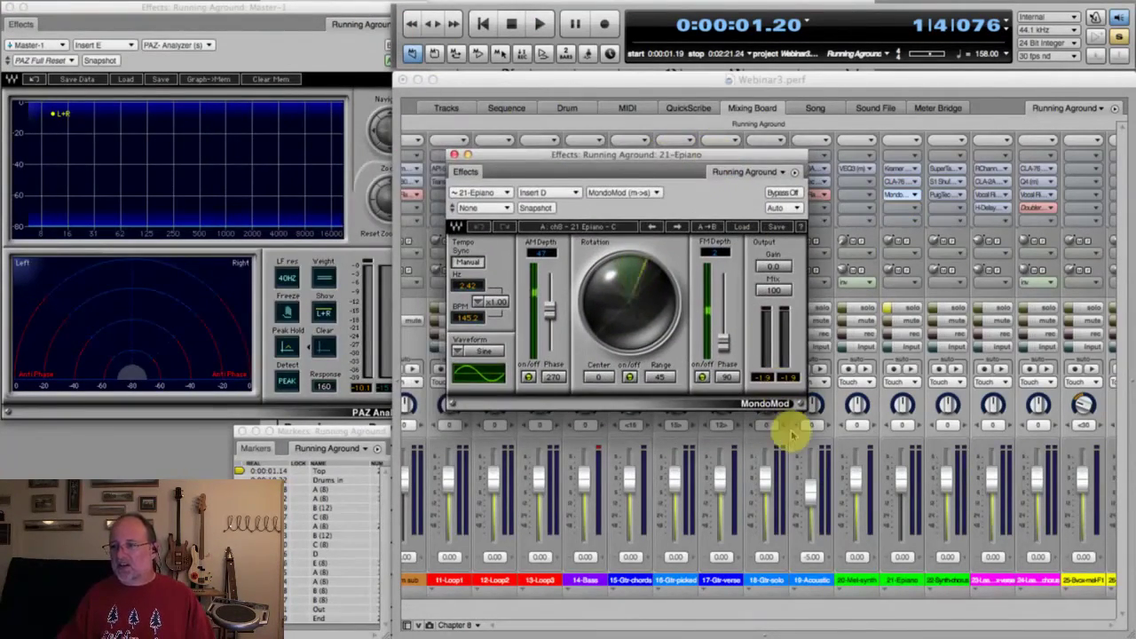
Play the soloed electric piano to compare its sound with MondoMod bypassed and active.
left_click(789, 195)
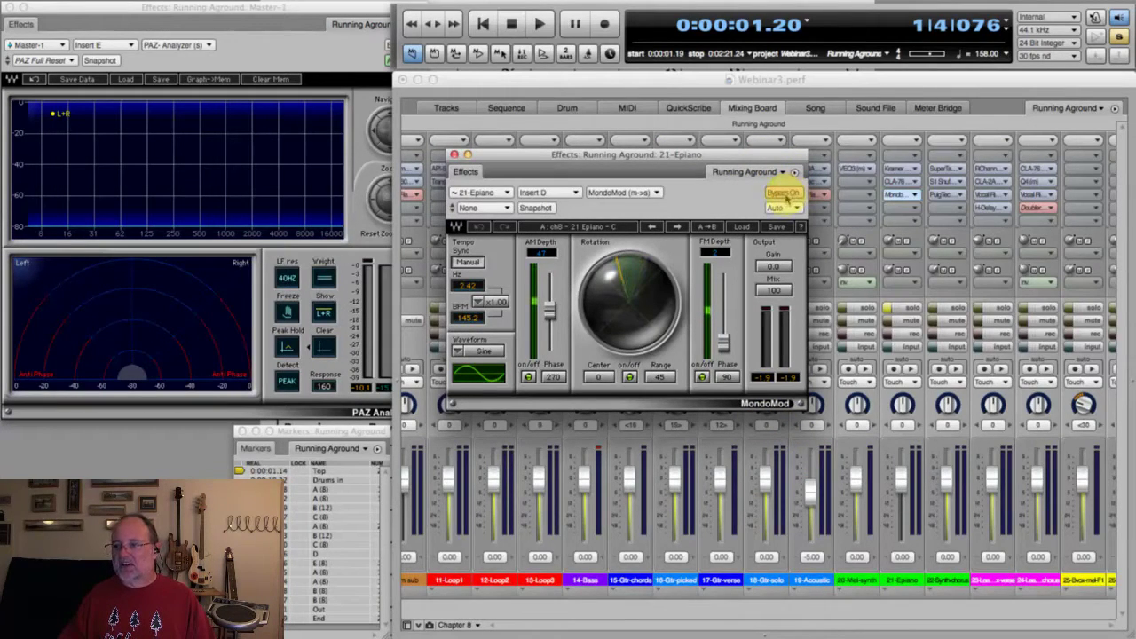
key("space")
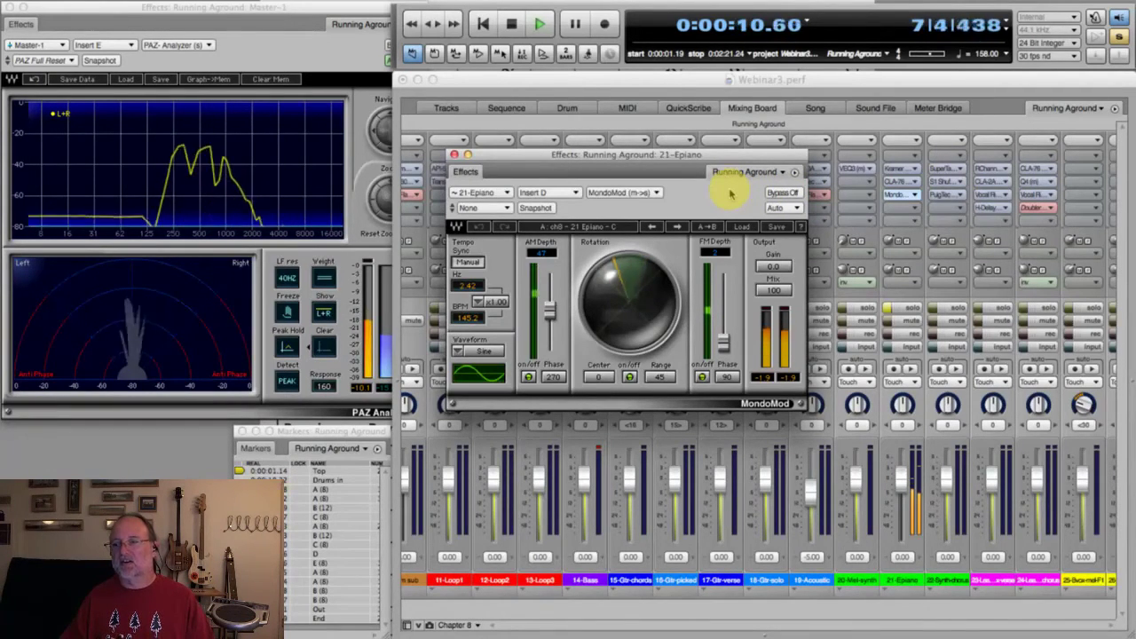
key("space")
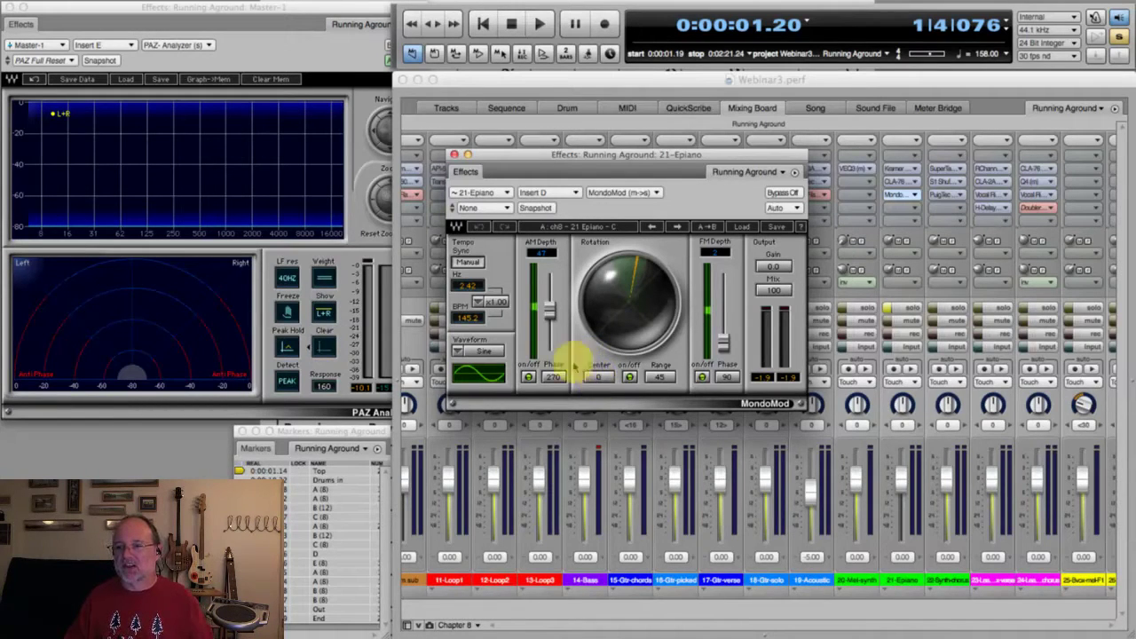
Switch to Preview, examine the diagram of waveform phase from 0 to 270 degrees, and return to Digital Performer.
key("super+Tab")
key("super+Tab")
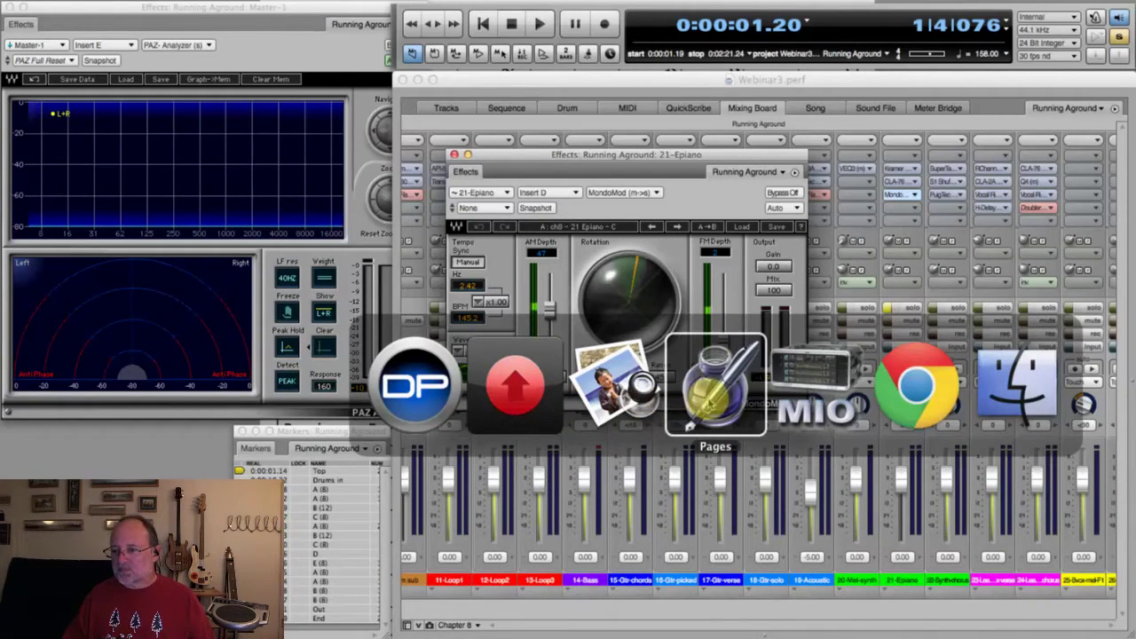
left_click(616, 383)
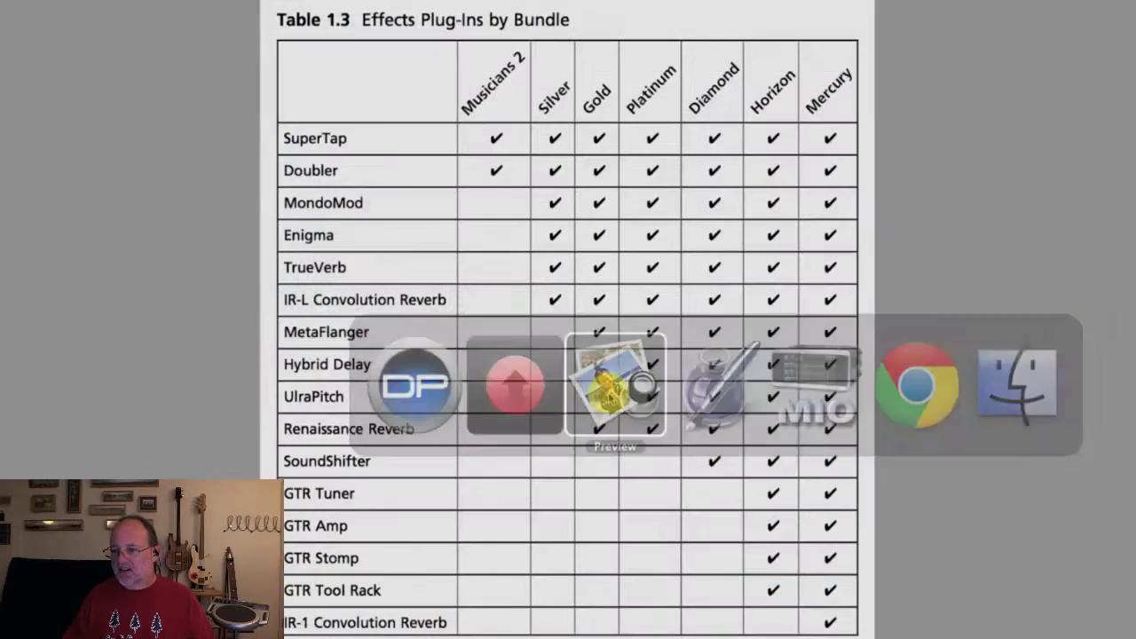
key("Down")
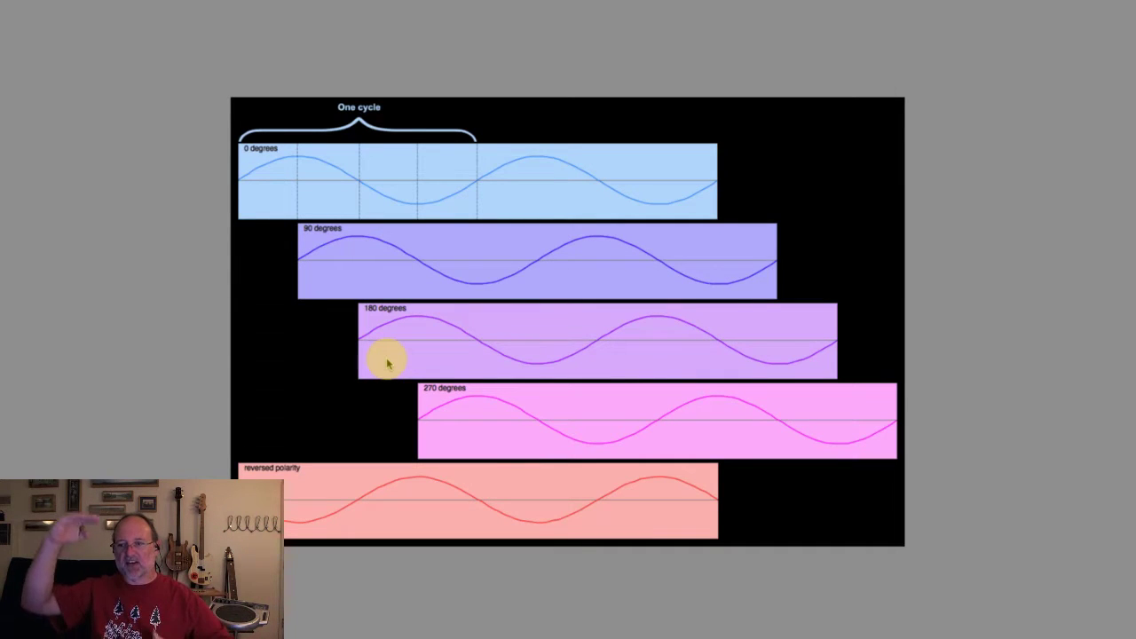
key("super+Tab")
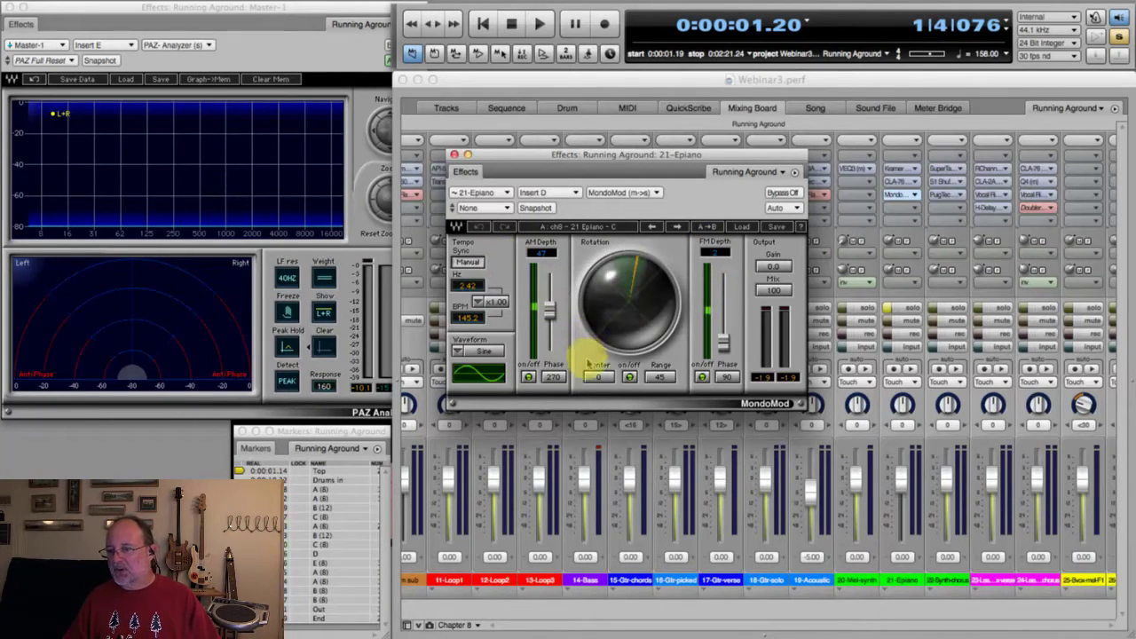
Play the electric piano with MondoMod's FM section off, and again with FM on and its AM section off.
left_click(701, 378)
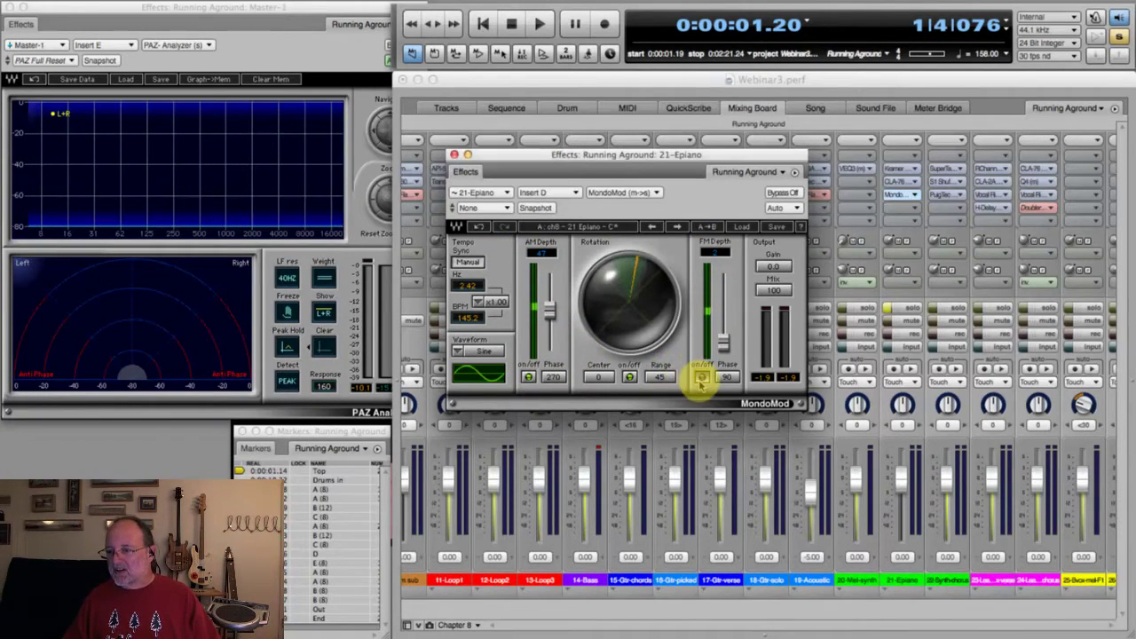
key("space")
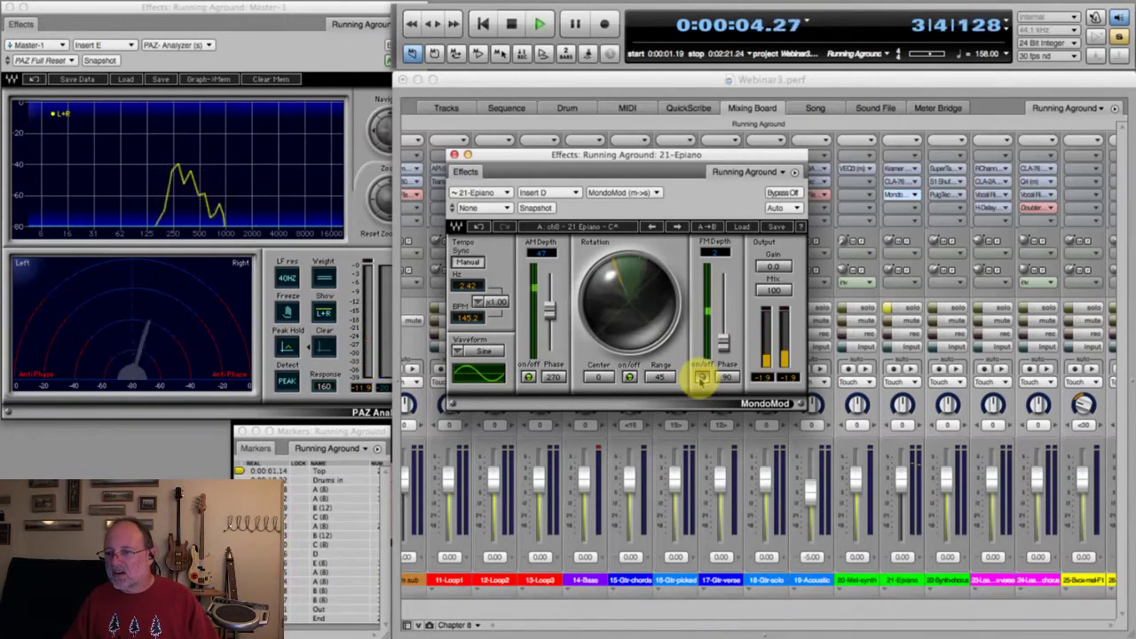
key("space")
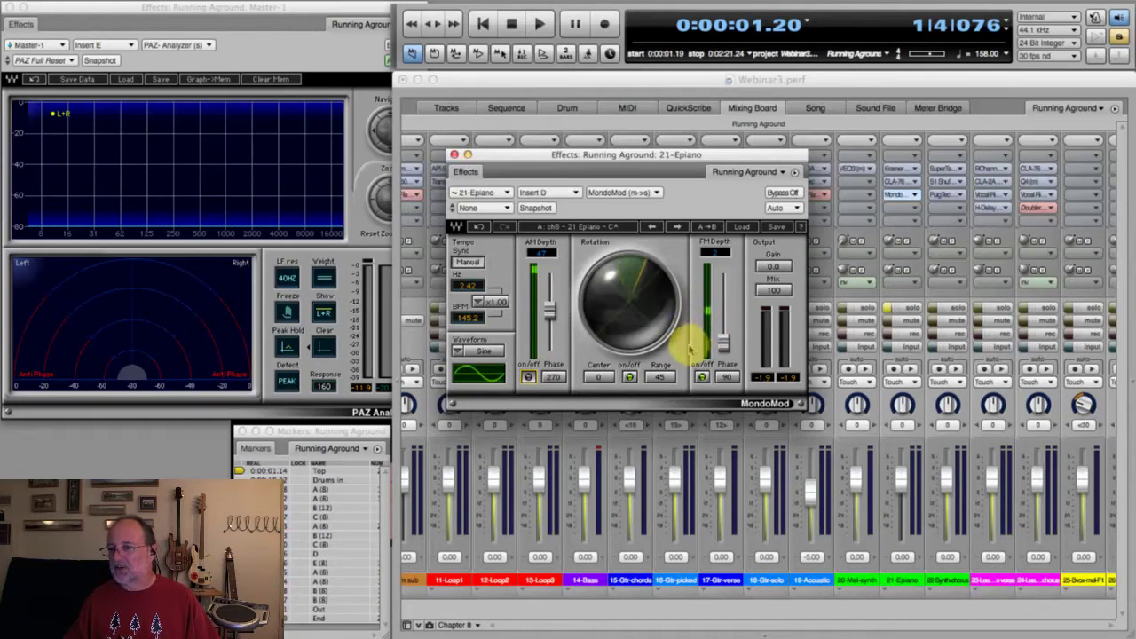
key("space")
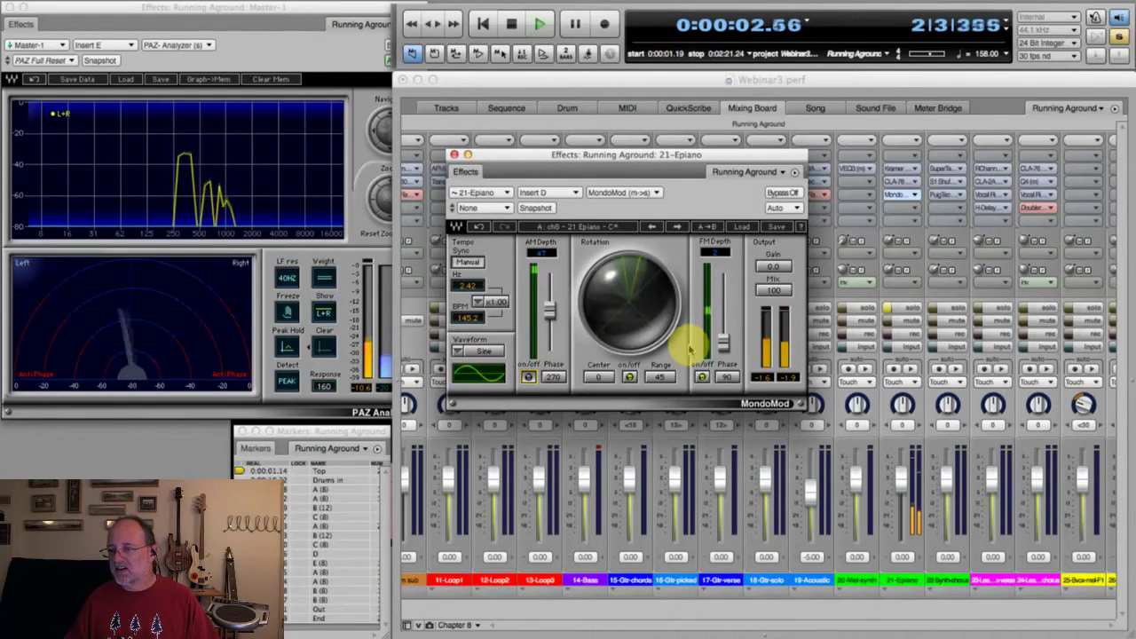
key("space")
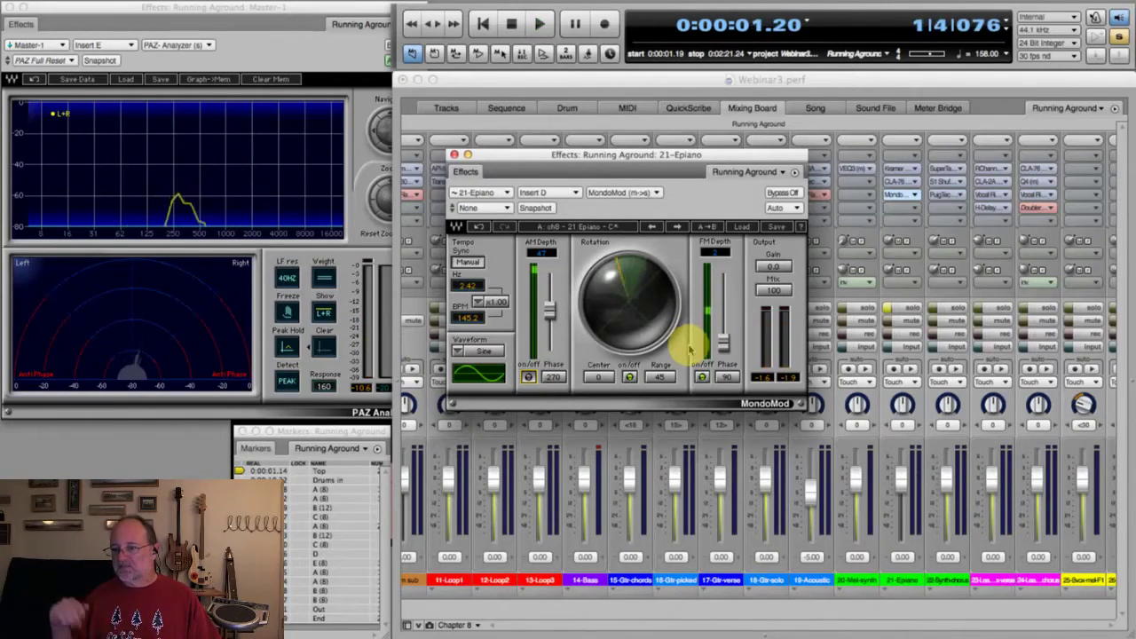
Play the electric piano while switching MondoMod's sections, leaving AM on with rotation and FM off, and close the plug-in.
key("space")
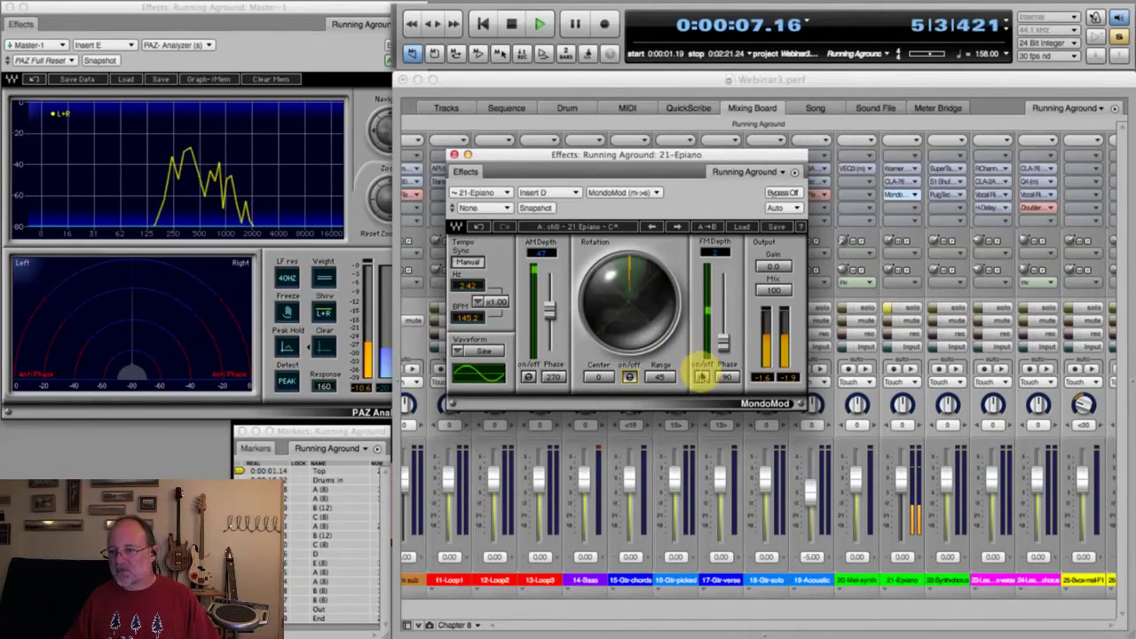
left_click(629, 376)
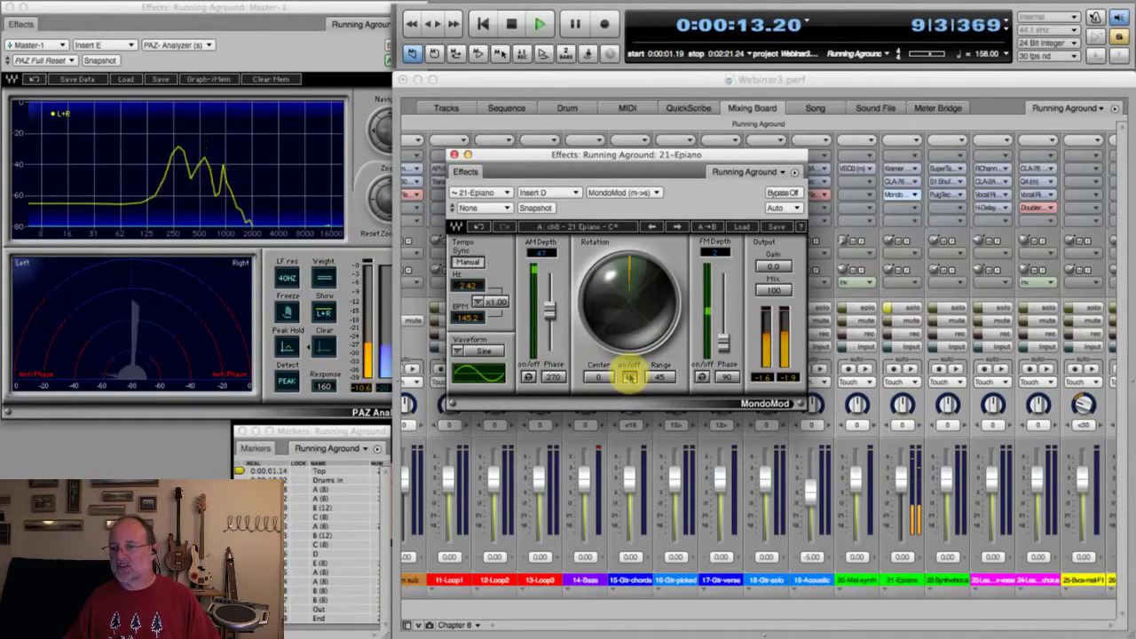
left_click(528, 377)
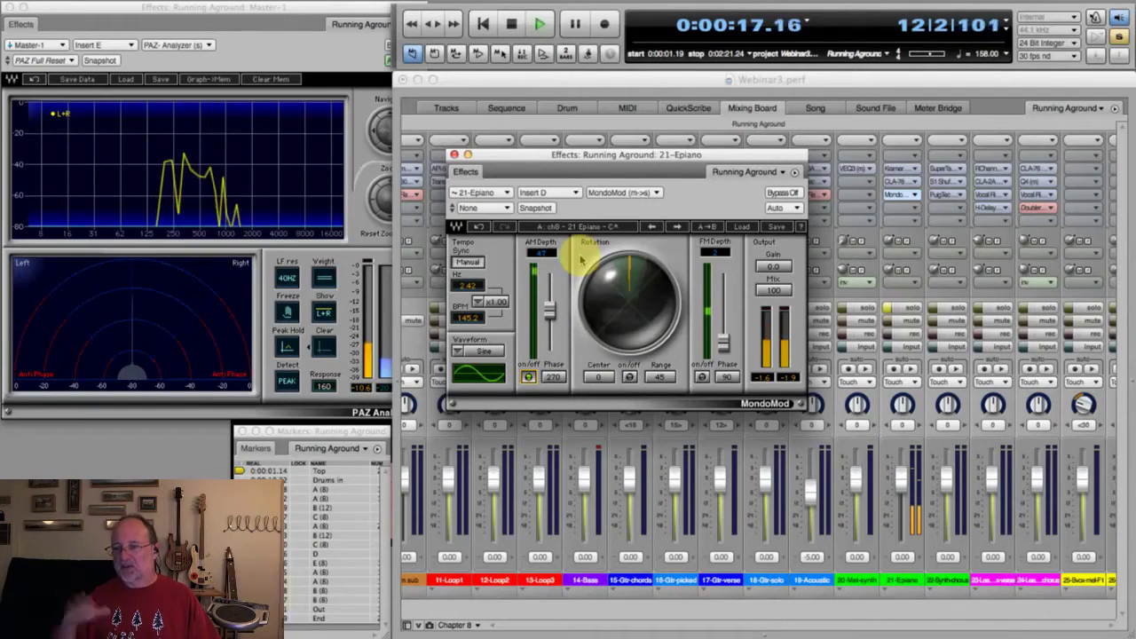
key("space")
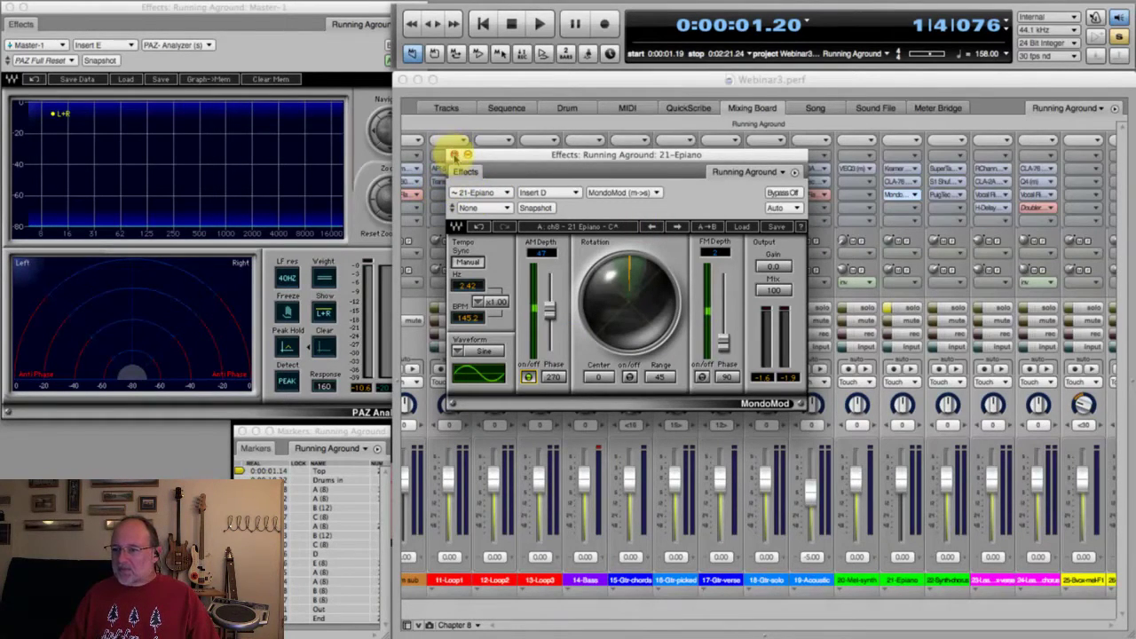
left_click(454, 154)
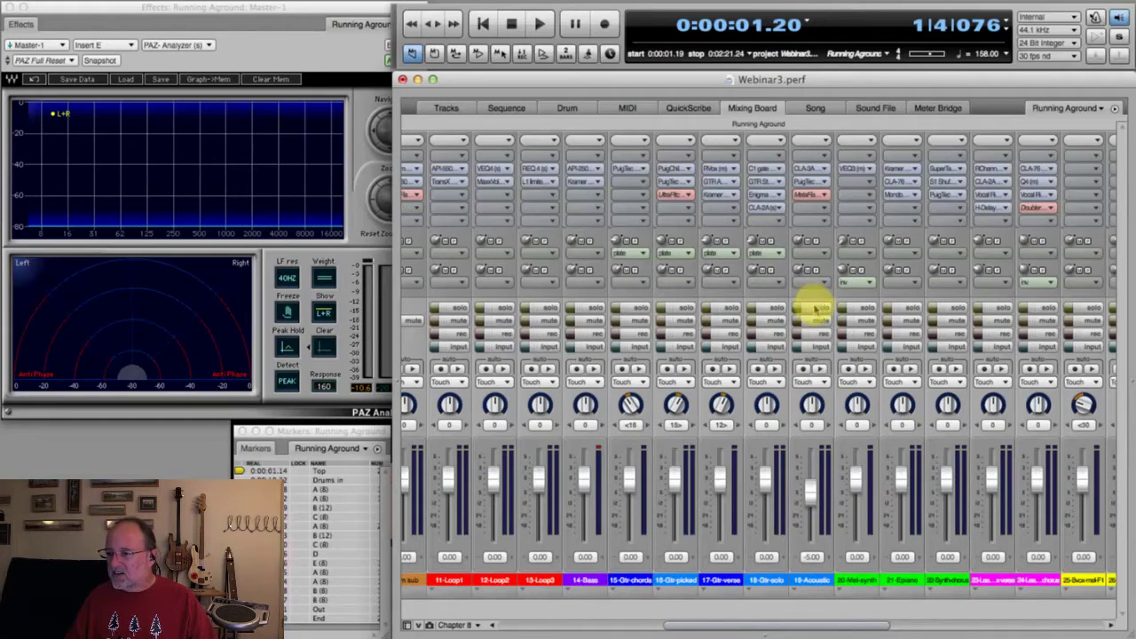
Open the MetaFlanger insert of the soloed 19-Acoustic track and play the guitar with the effect bypassed.
key("space")
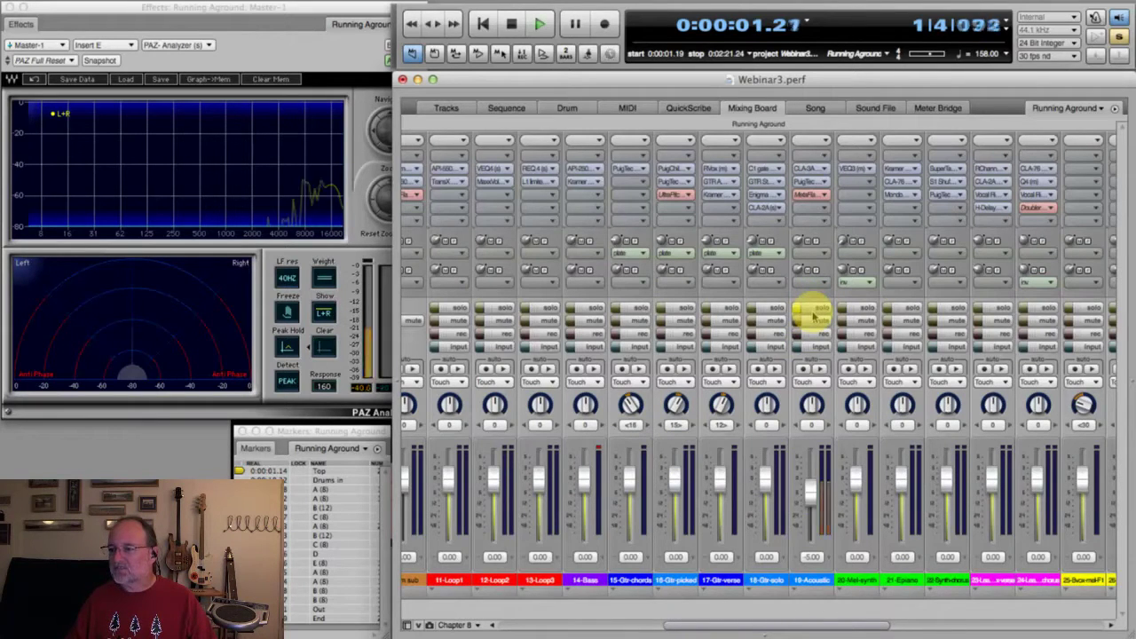
key("space")
double_click(807, 197)
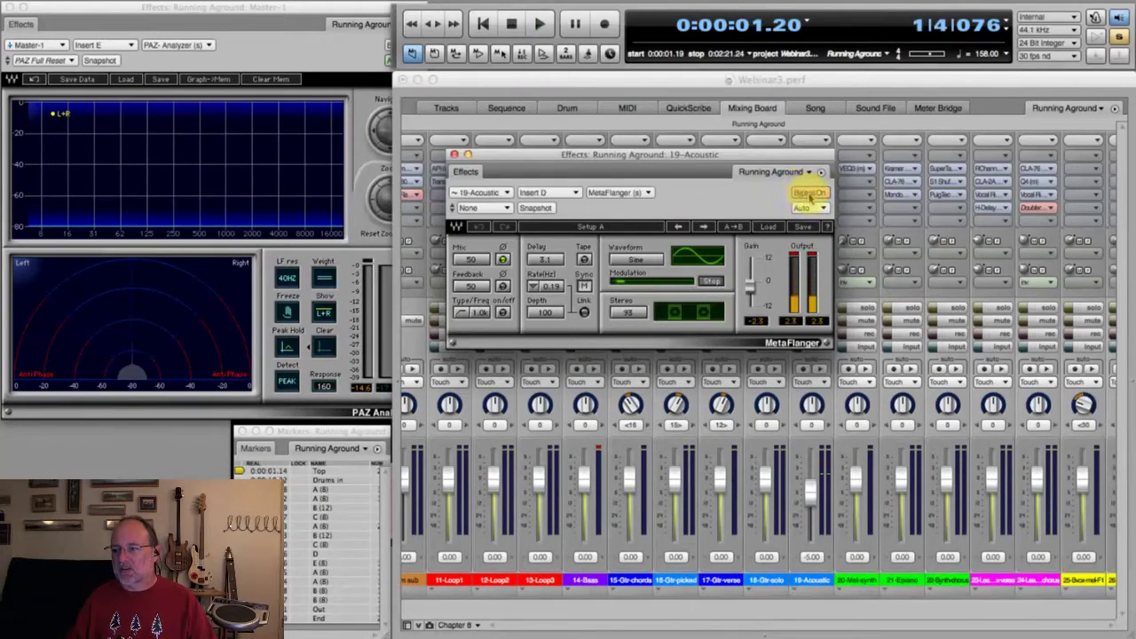
key("space")
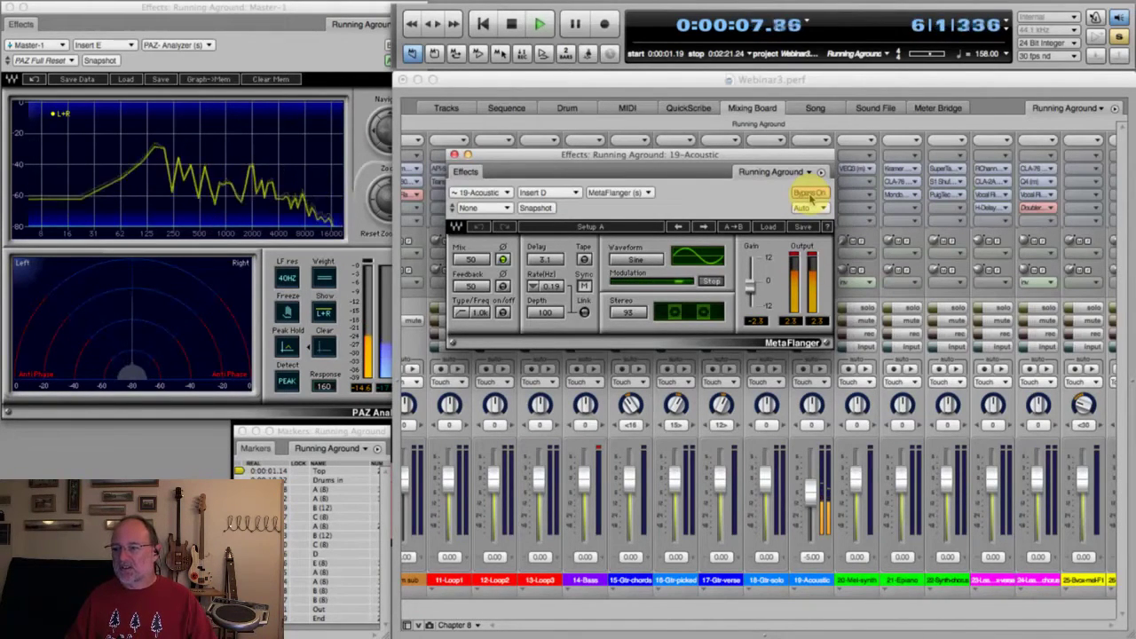
key("space")
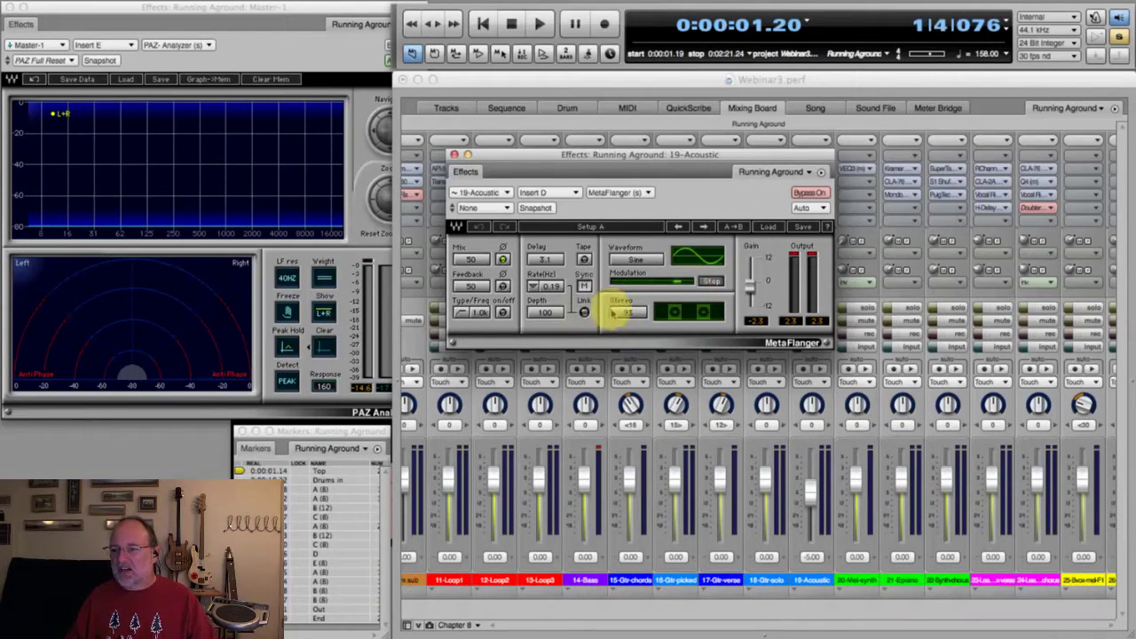
Turn MetaFlanger's bypass off during playback of the acoustic guitar, keeping the Sine waveform, and set its stereo value to 30.
left_click(646, 264)
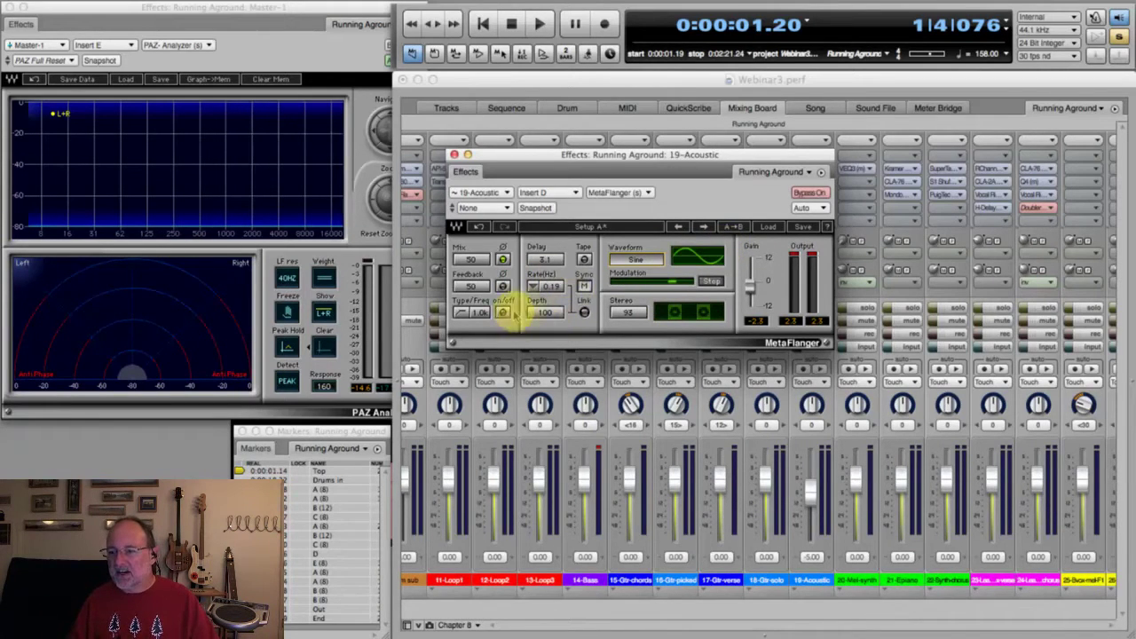
key("space")
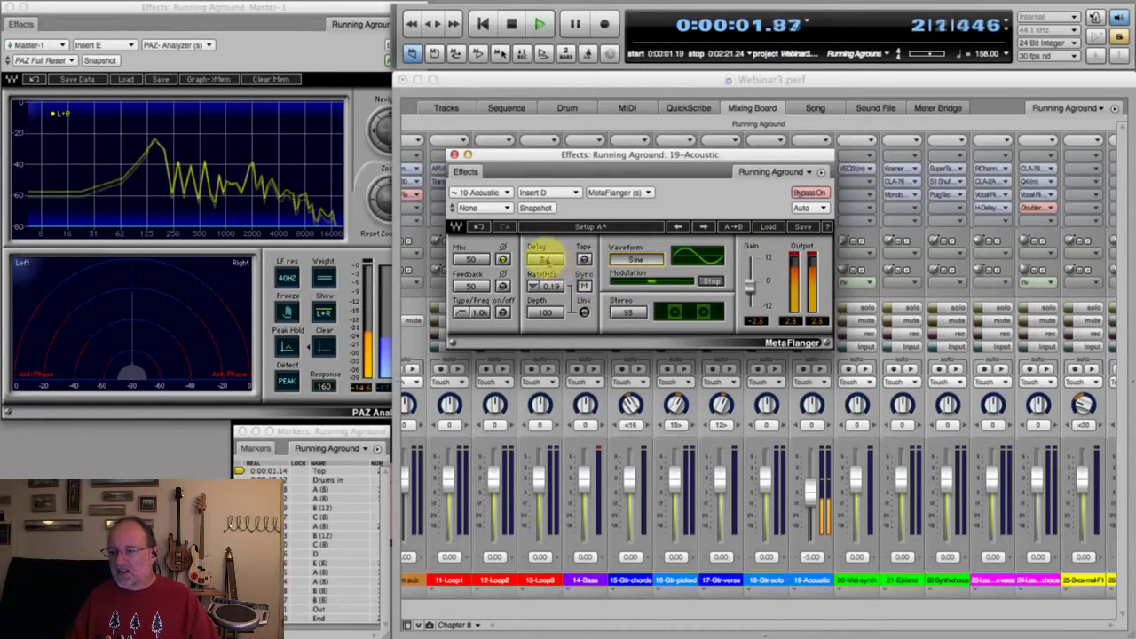
left_click(815, 195)
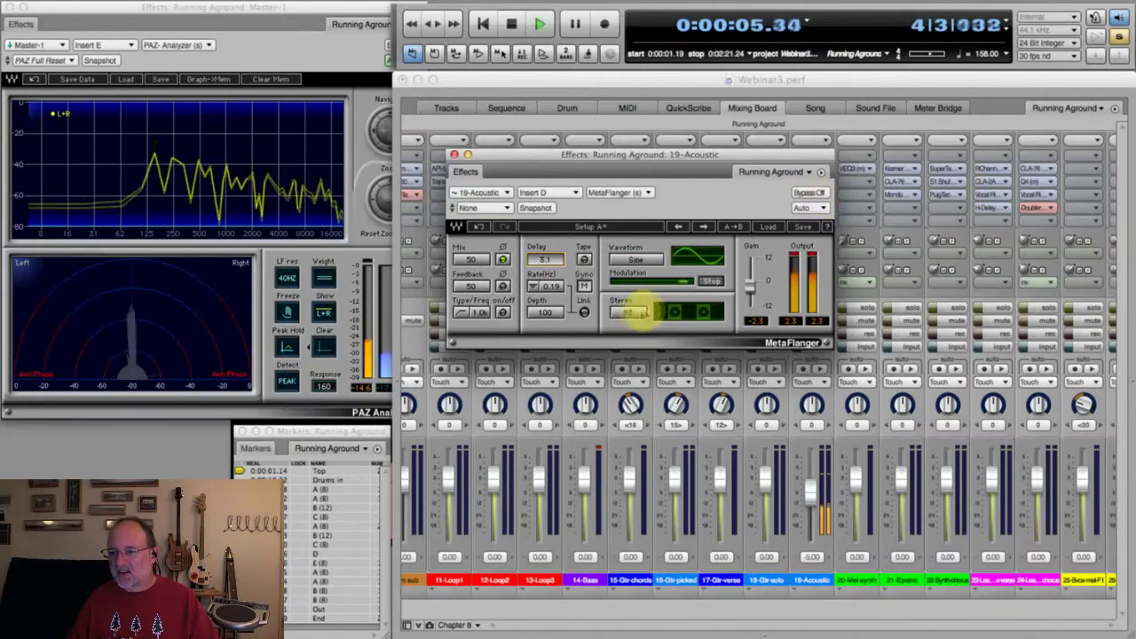
key("space")
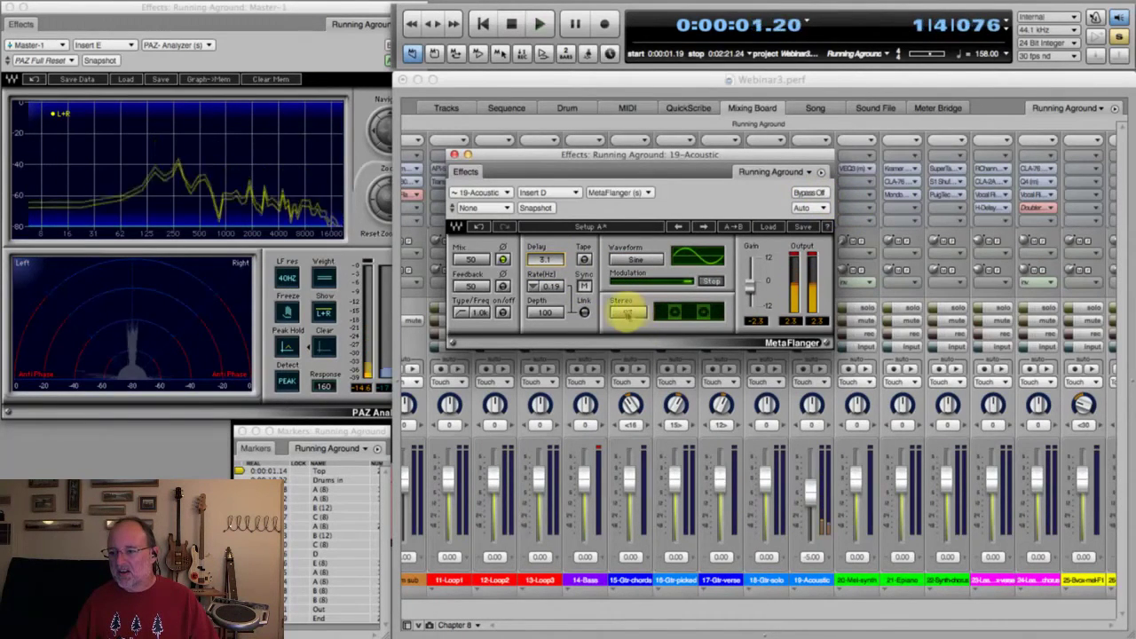
left_click(628, 309)
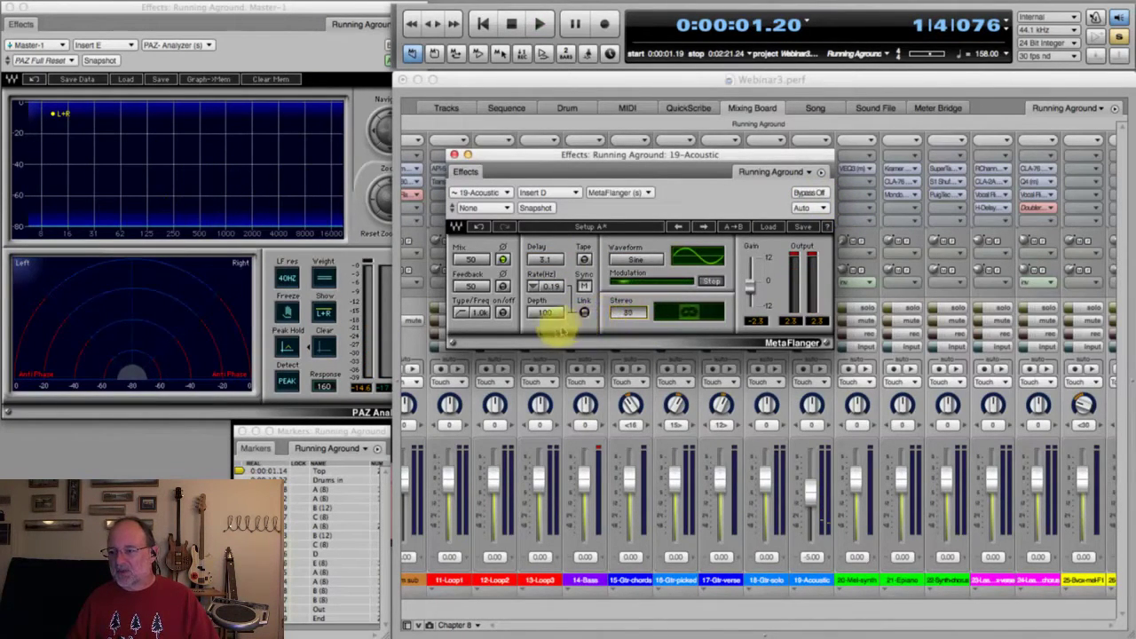
Play the acoustic guitar with MetaFlanger's stereo at 0, widen it up to 100, and replay it with stereo at 83.
type("0")
key("Return")
key("space")
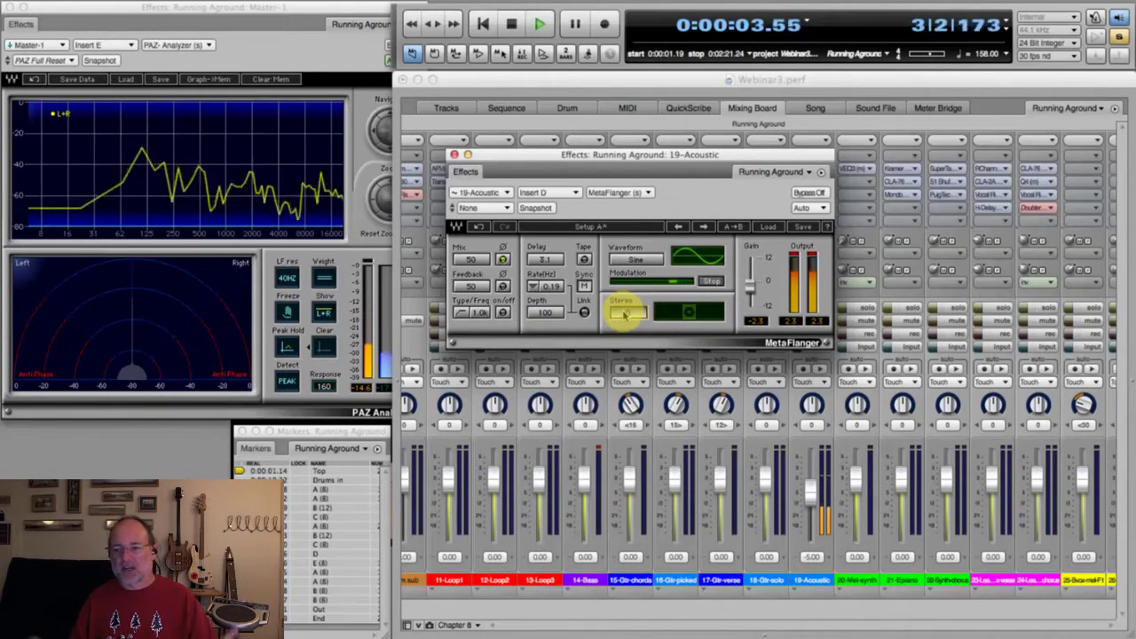
left_click_drag(626, 315, 759, 306)
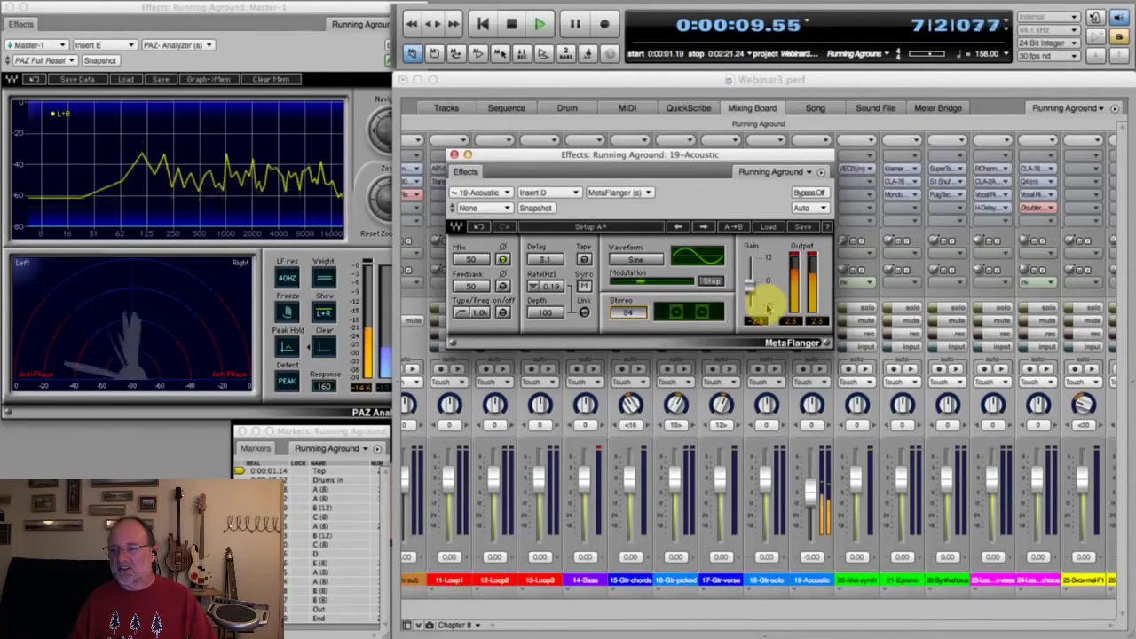
key("space")
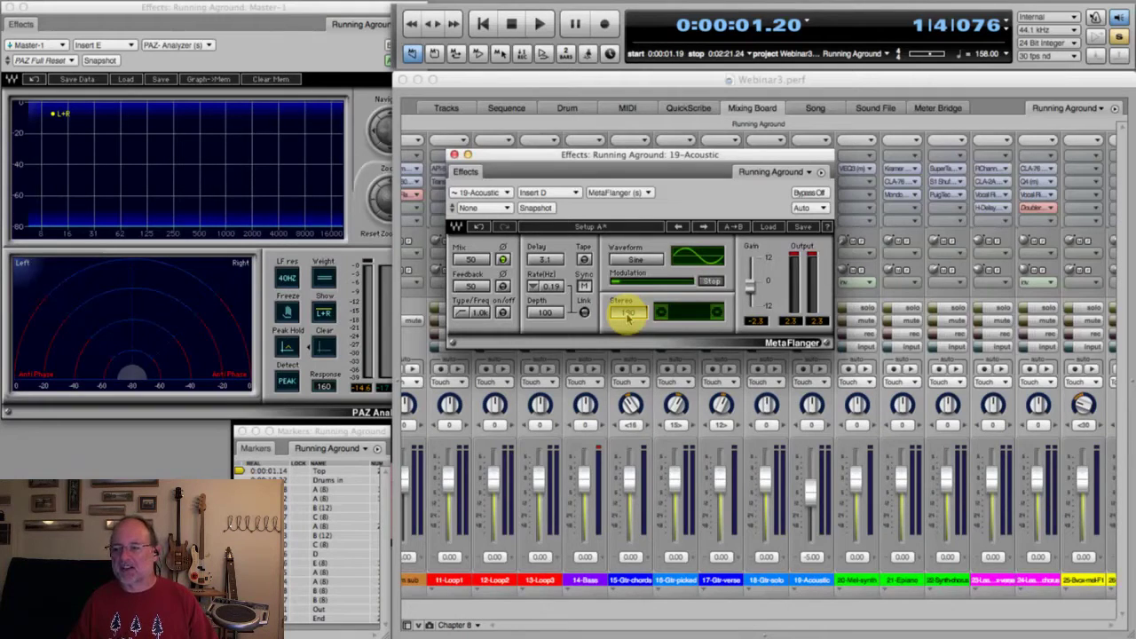
key("space")
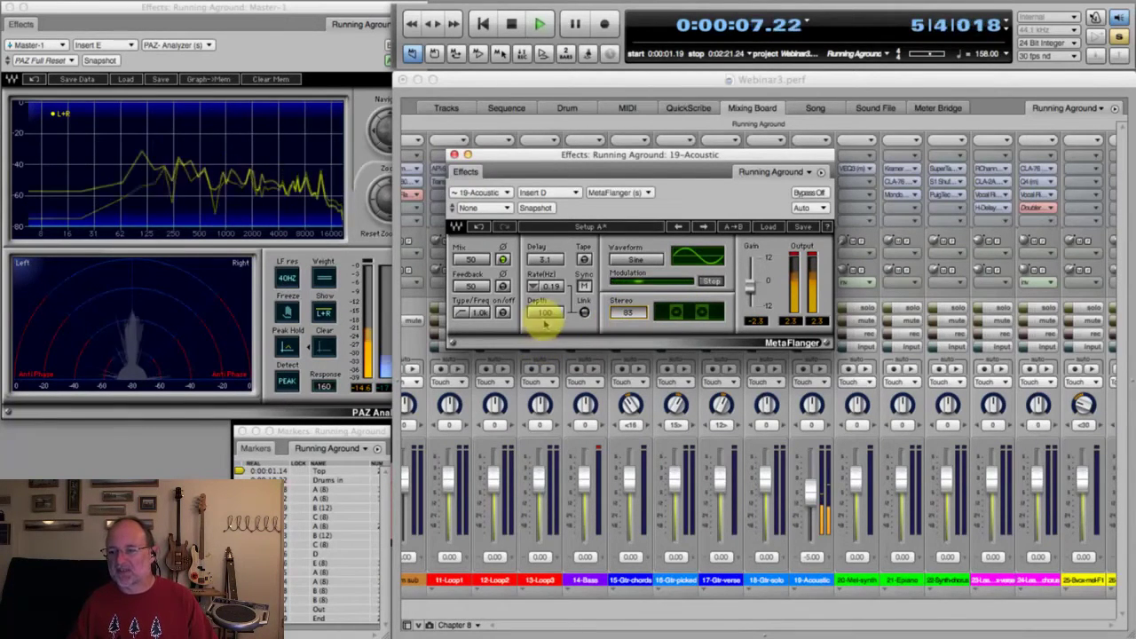
key("space")
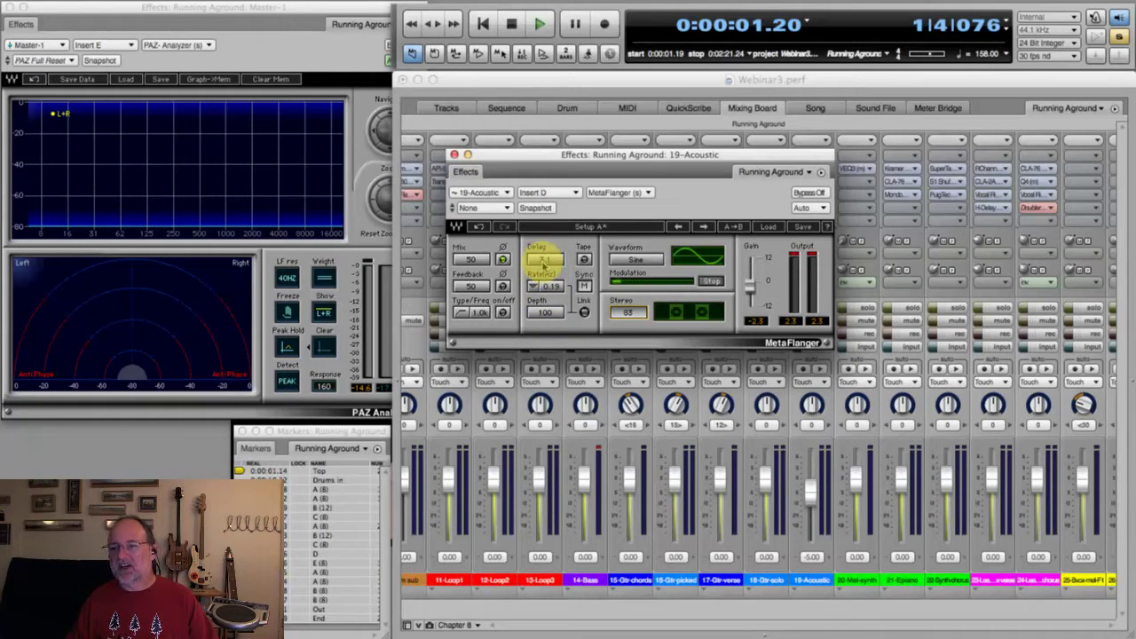
Play the acoustic guitar twice while trying different MetaFlanger delay times, and set the delay to 5.4.
key("space")
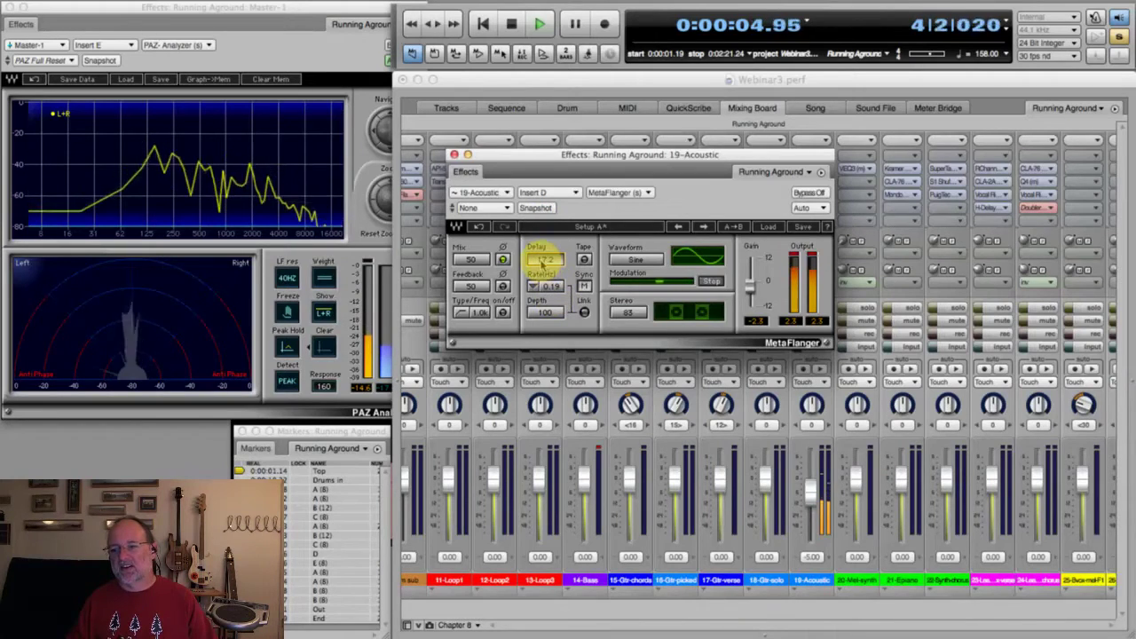
key("space")
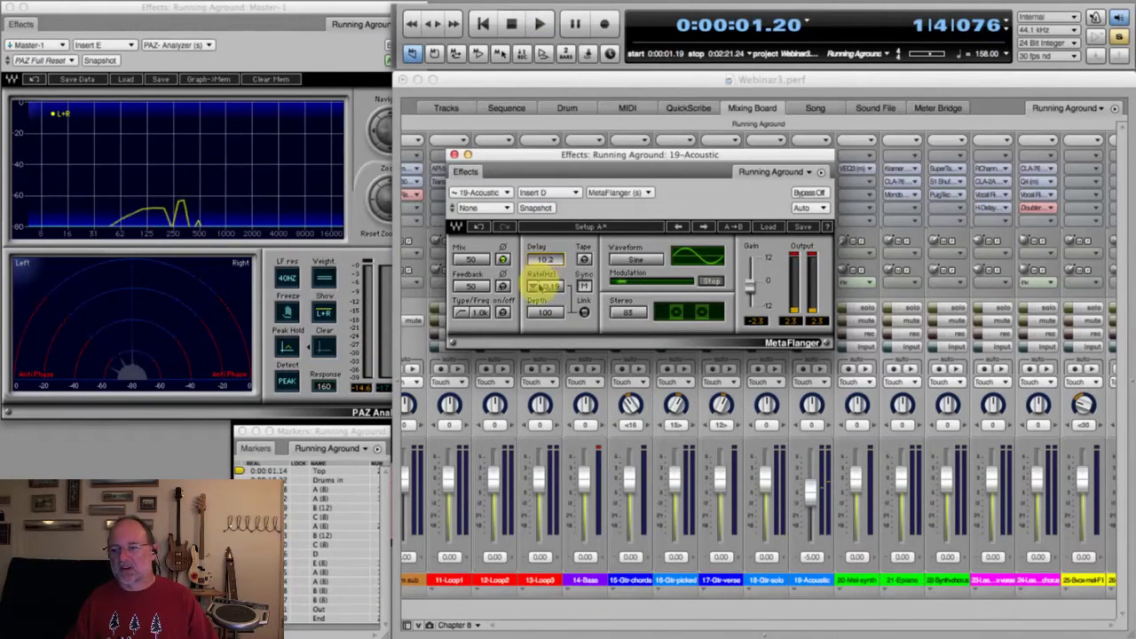
key("space")
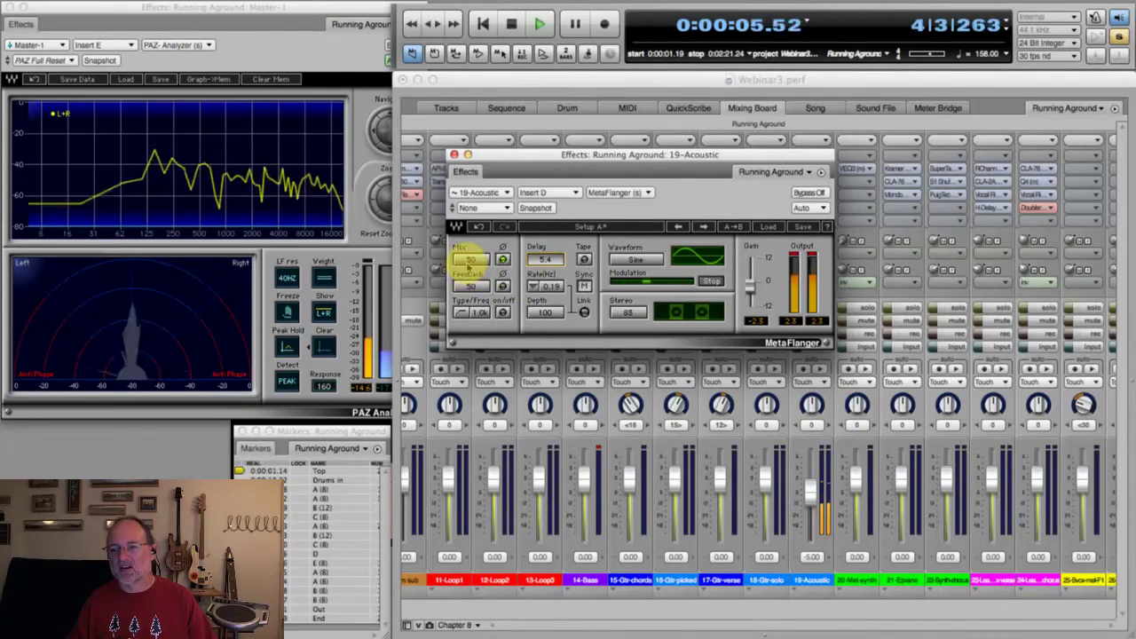
key("space")
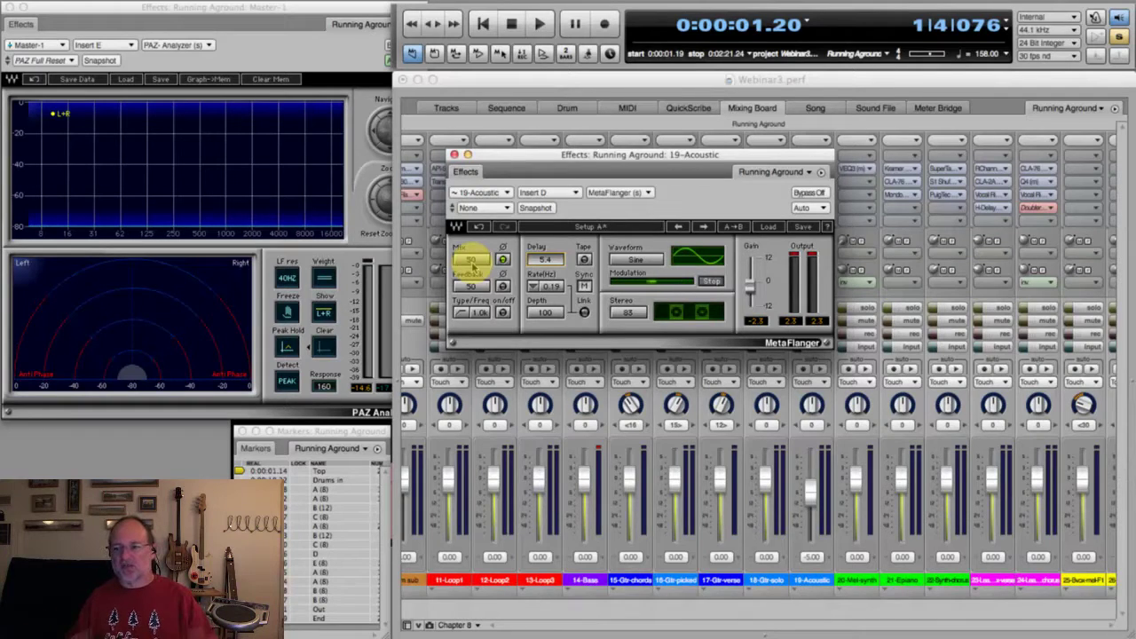
Play the acoustic guitar with MetaFlanger's mix at 0, and again with the mix at 100.
left_click_drag(473, 259, 451, 386)
key("space")
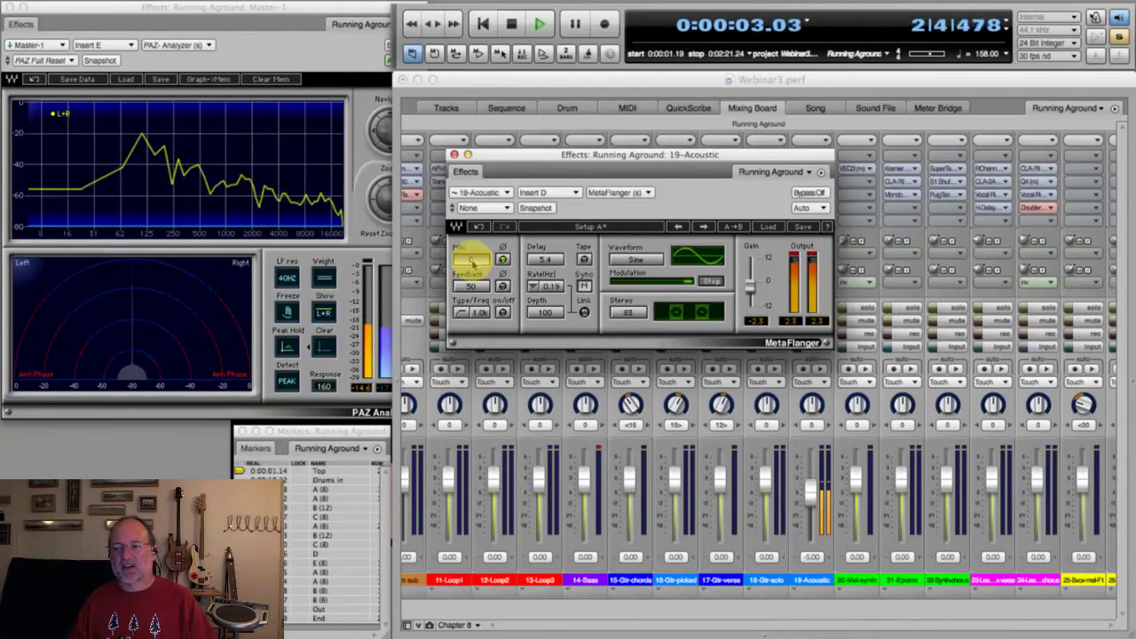
key("space")
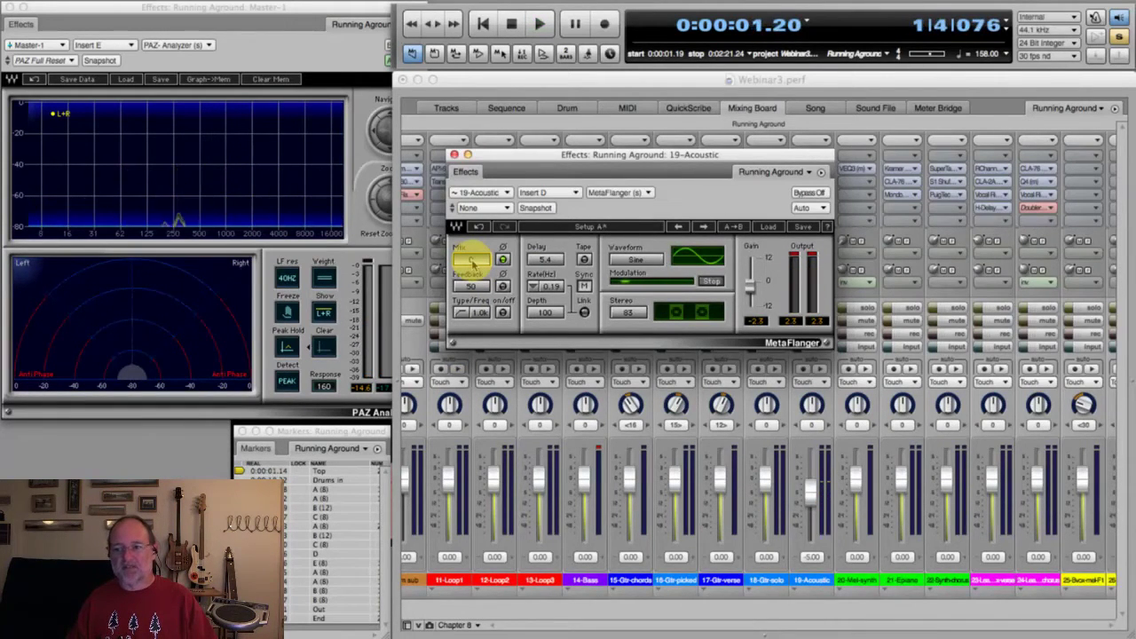
key("space")
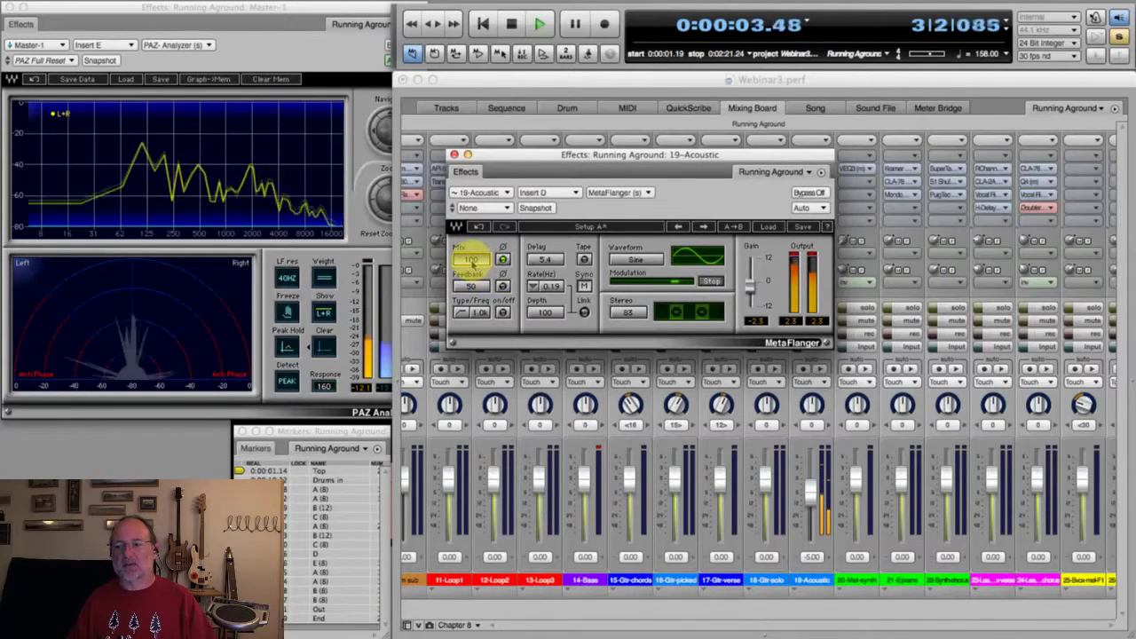
key("space")
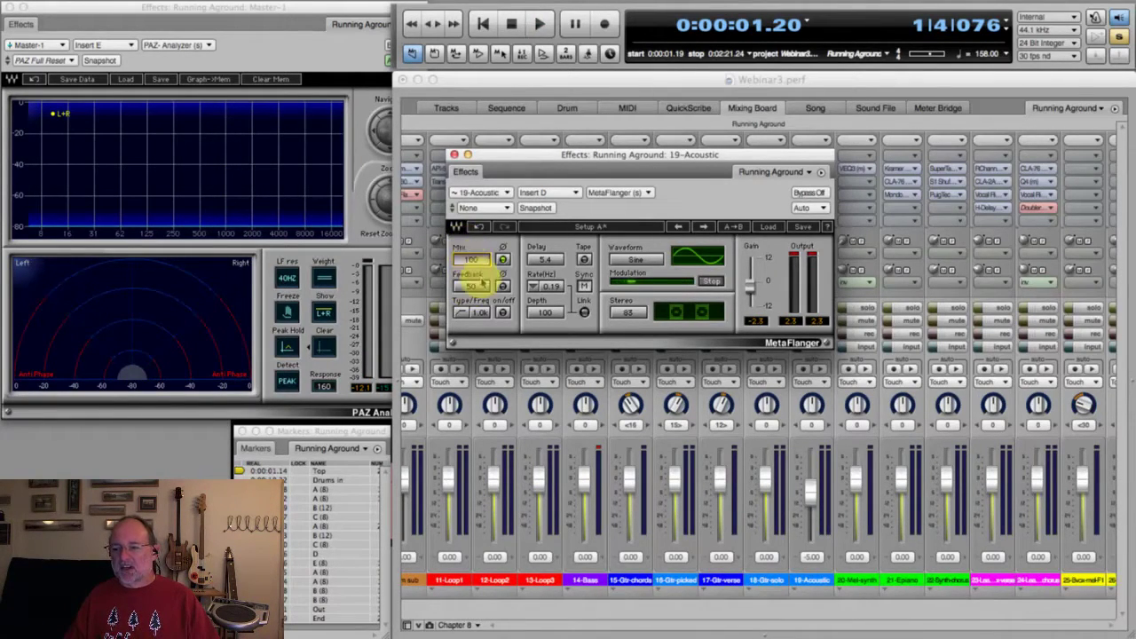
Compare MetaFlanger's stereo width on the guitar during short playbacks, trying 0 and ending at 69.
key("space")
key("space")
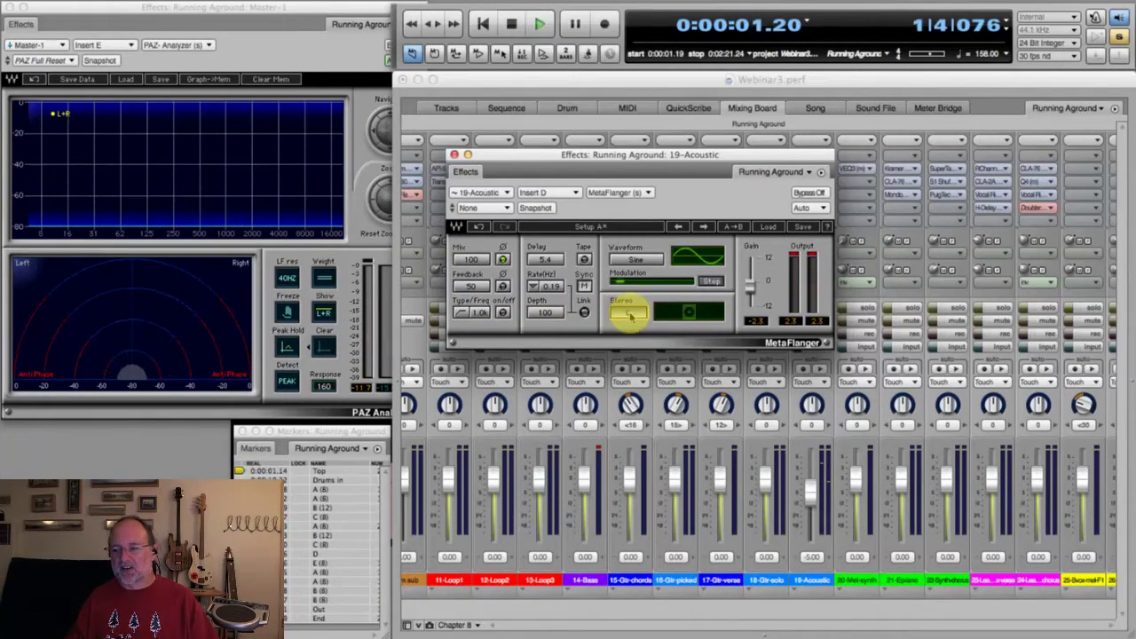
key("space")
key("space")
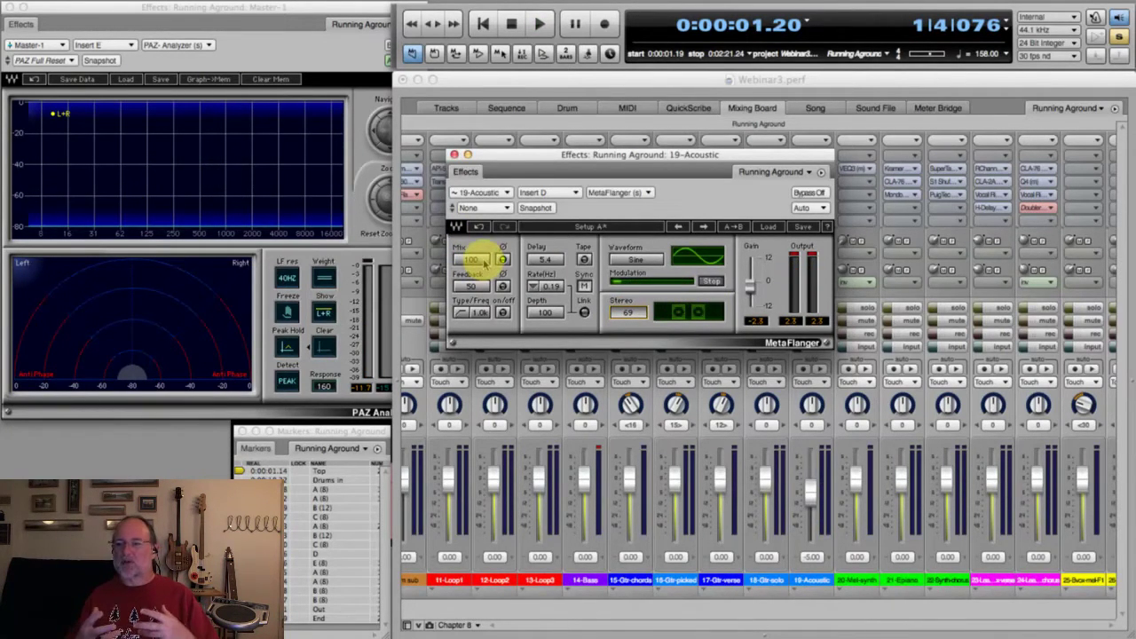
Play the acoustic guitar while adjusting MetaFlanger's mix, leave the mix at 52, and close the plug-in.
left_click_drag(475, 257, 469, 331)
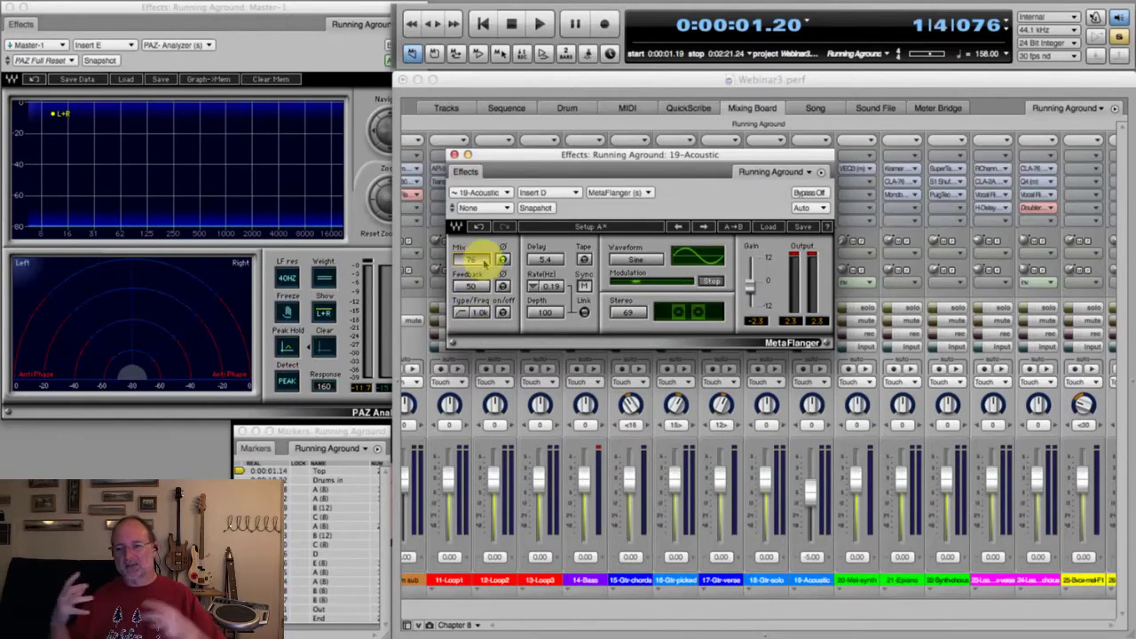
key("space")
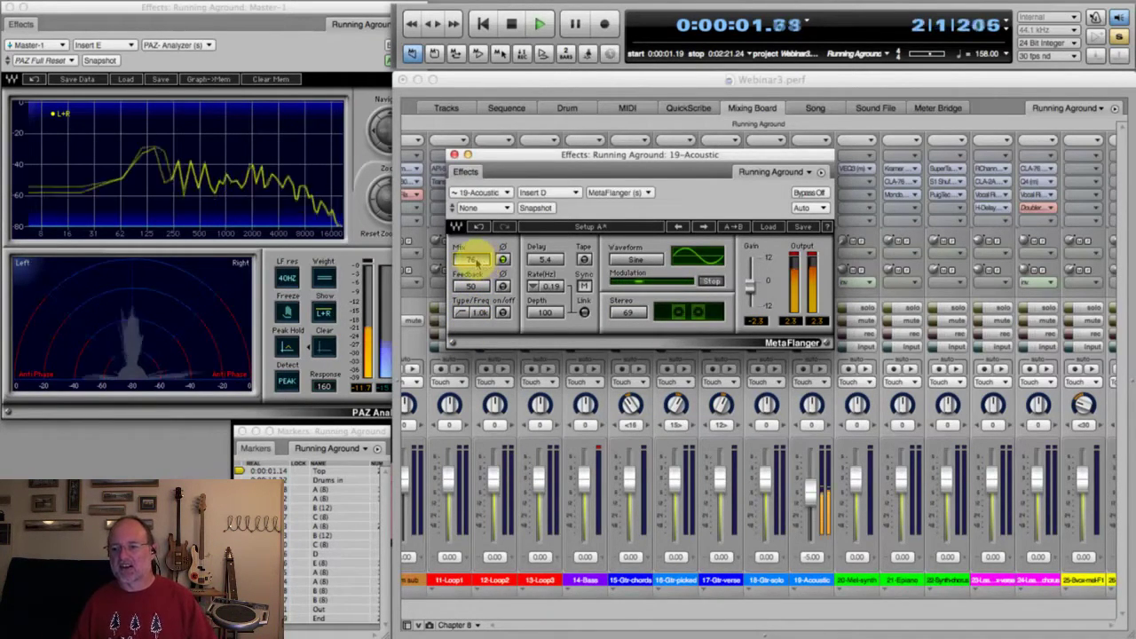
left_click_drag(473, 285, 457, 335)
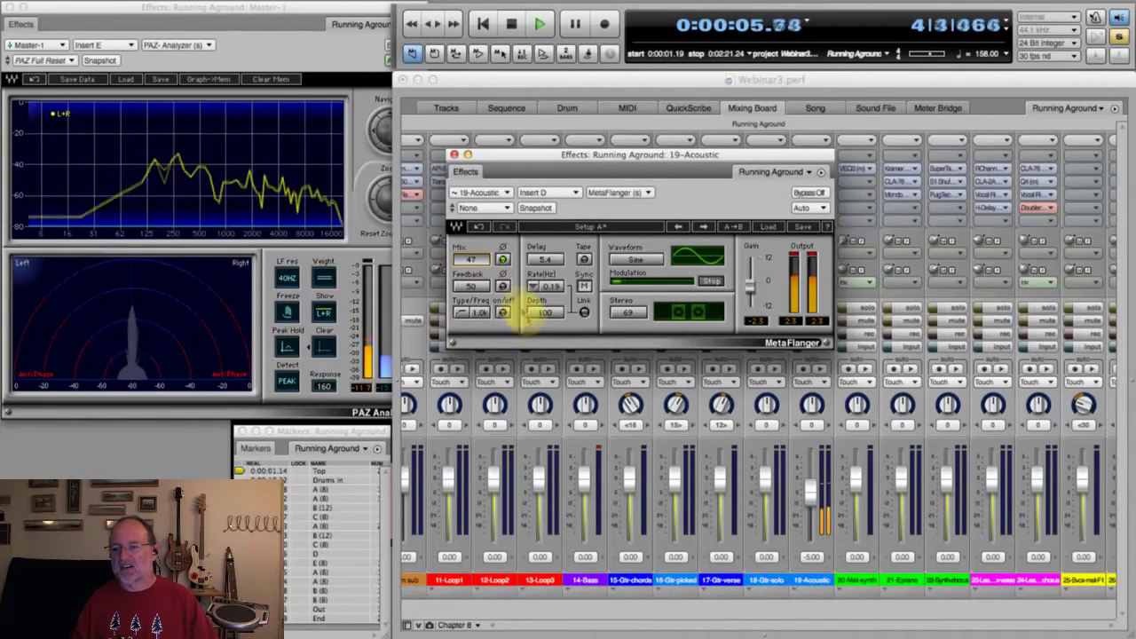
key("space")
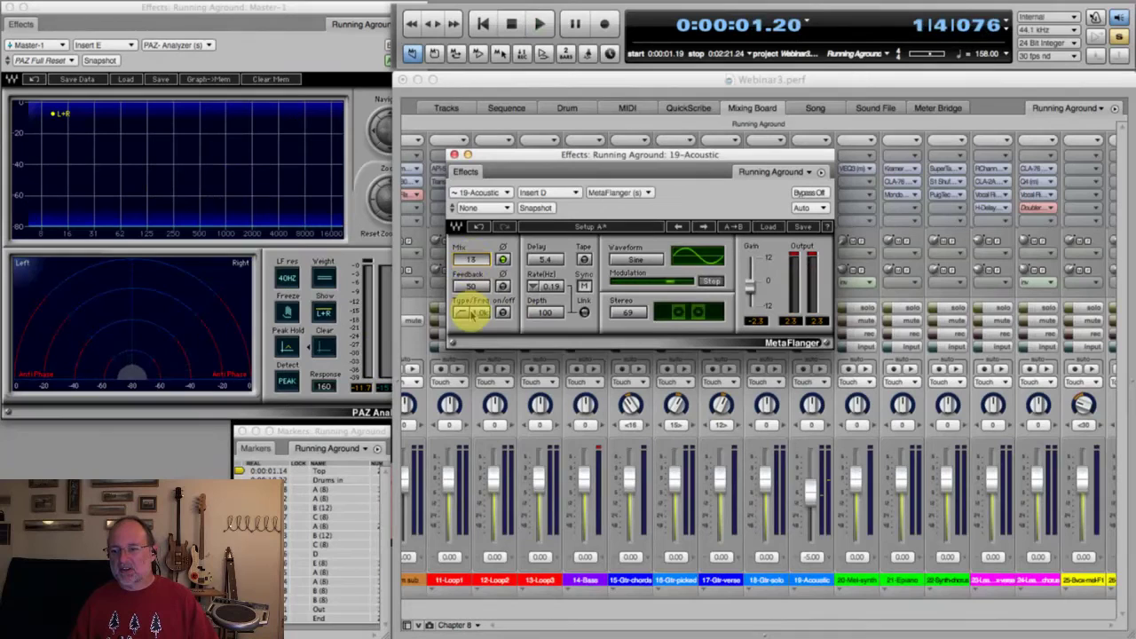
key("space")
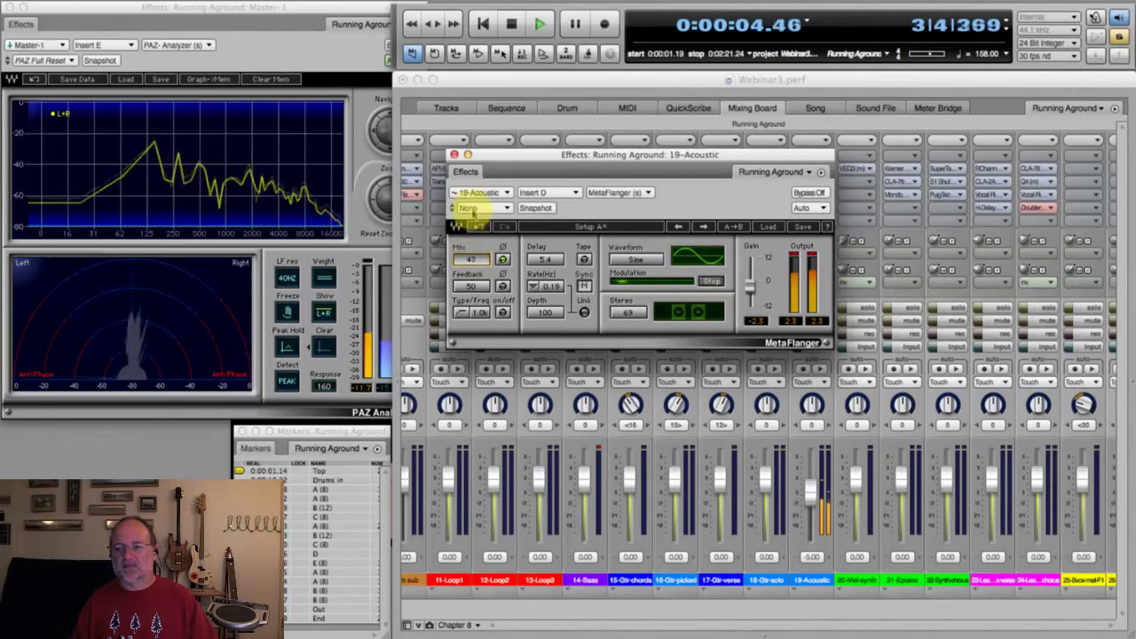
key("space")
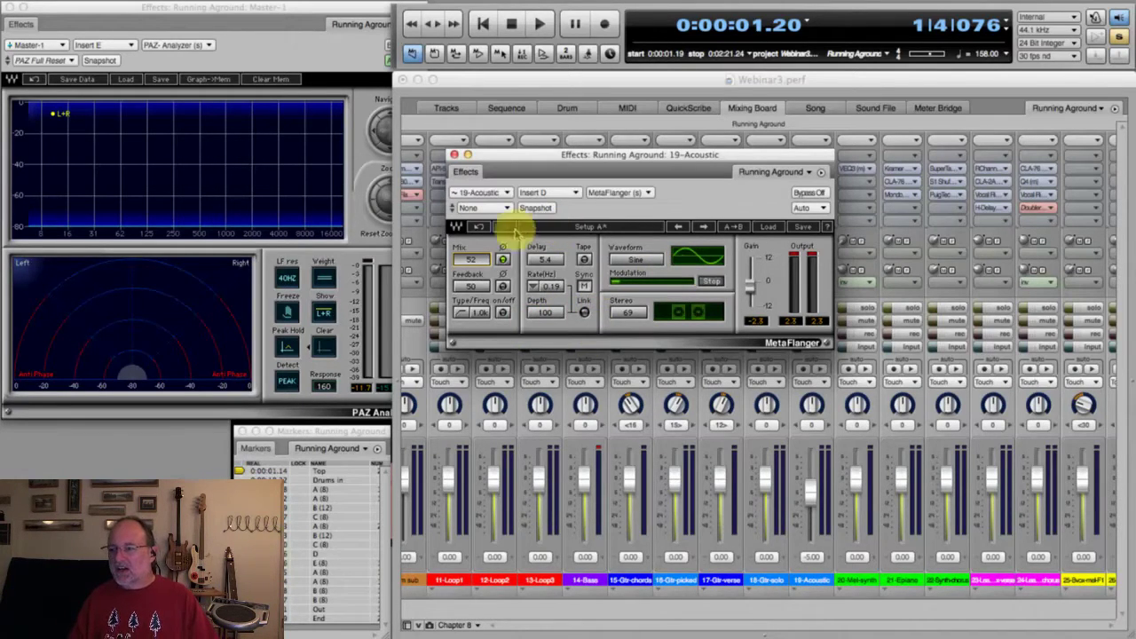
left_click(453, 154)
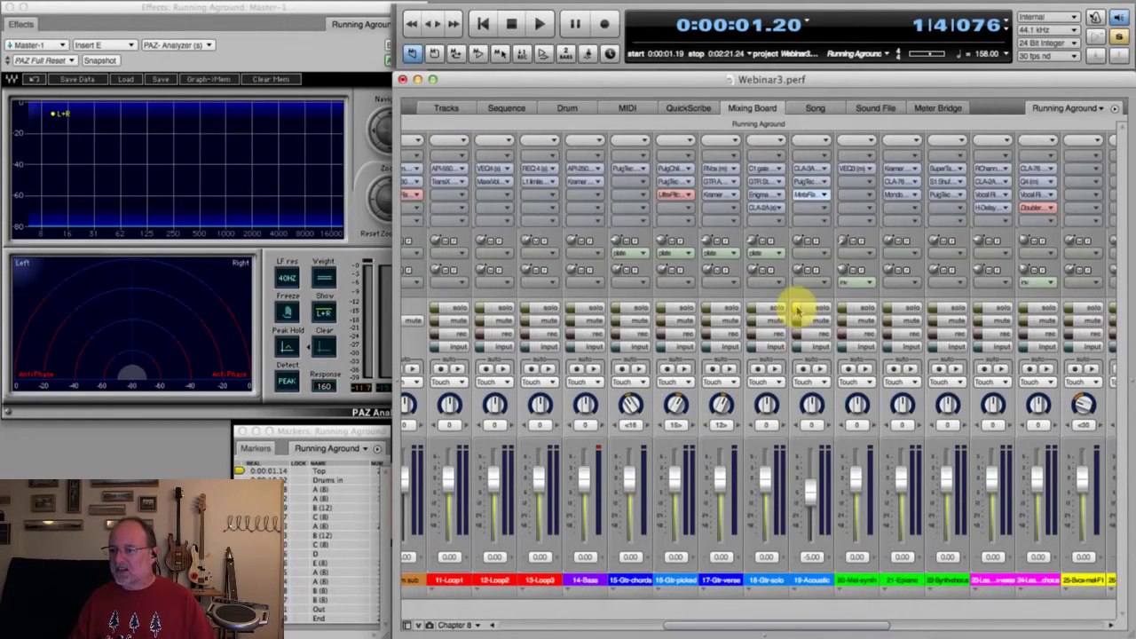
Cue playback to the Drums in marker and play the drum tracks soloed from 01-Kick-in to 10-Room.
left_click(235, 472)
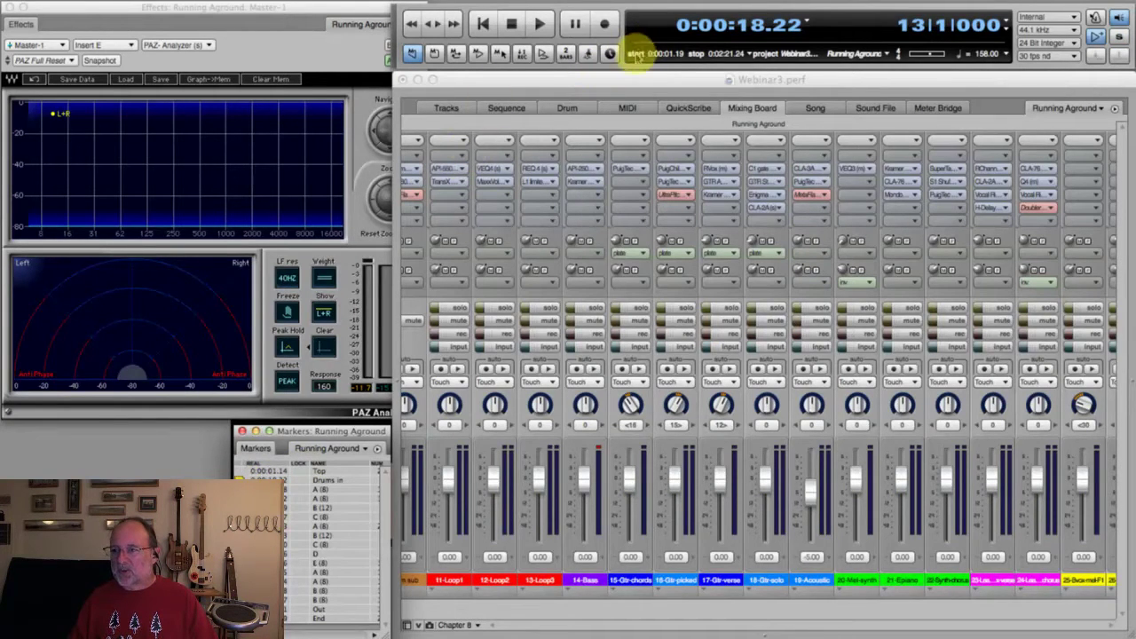
left_click(528, 629)
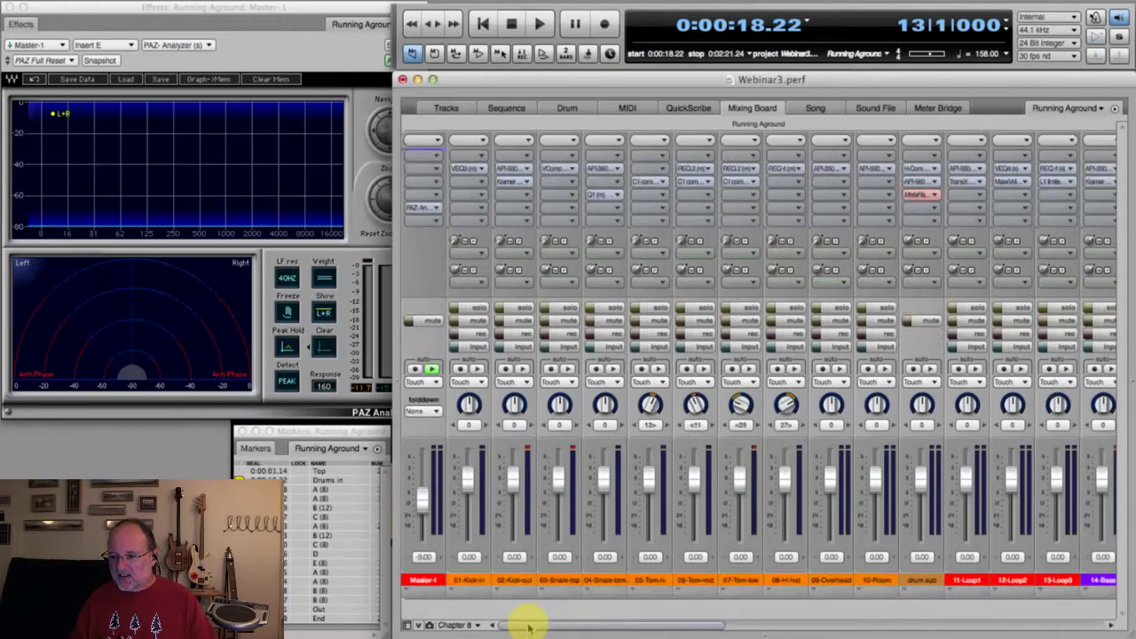
left_click(457, 309, "alt")
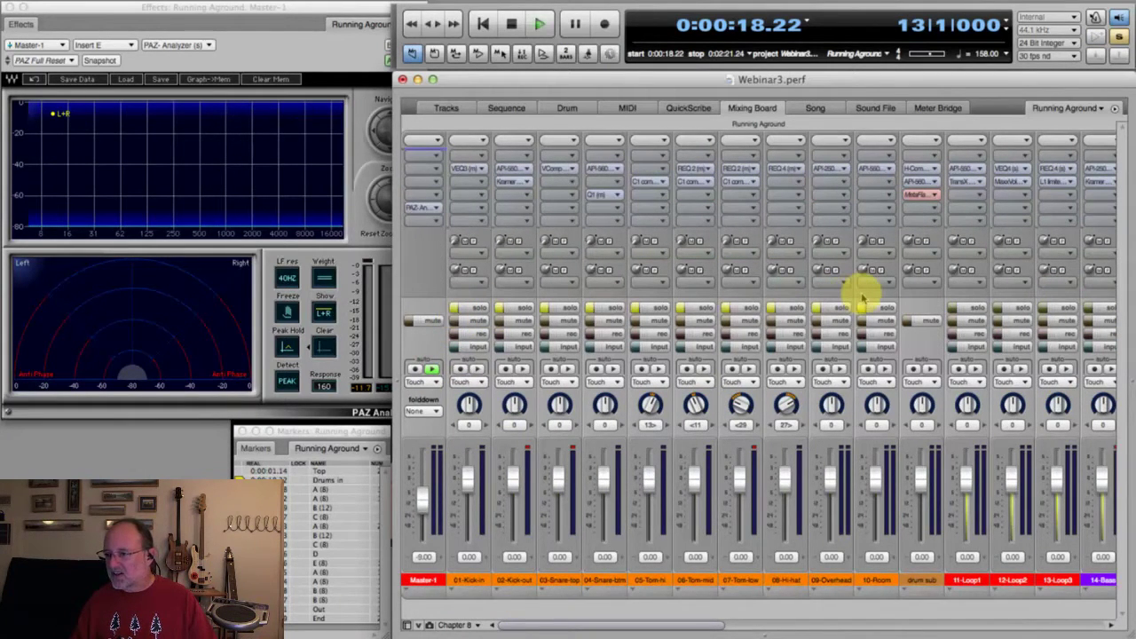
key("space")
Open the MetaFlanger insert of the drum sub track, shift its window aside, and turn its bypass off.
double_click(919, 195)
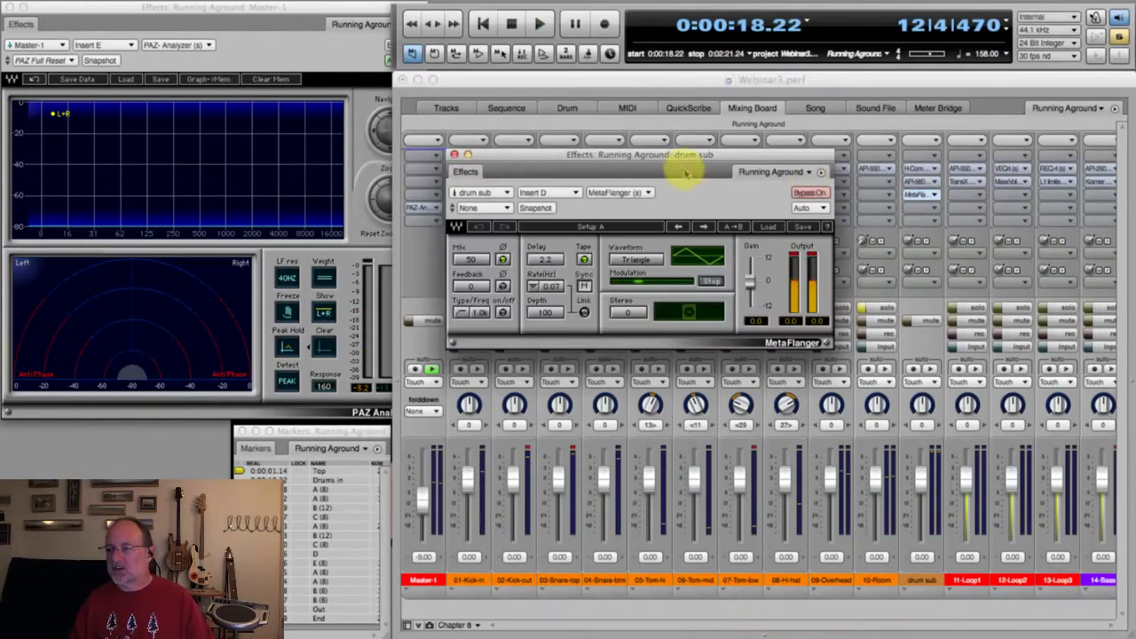
left_click_drag(680, 159, 644, 151)
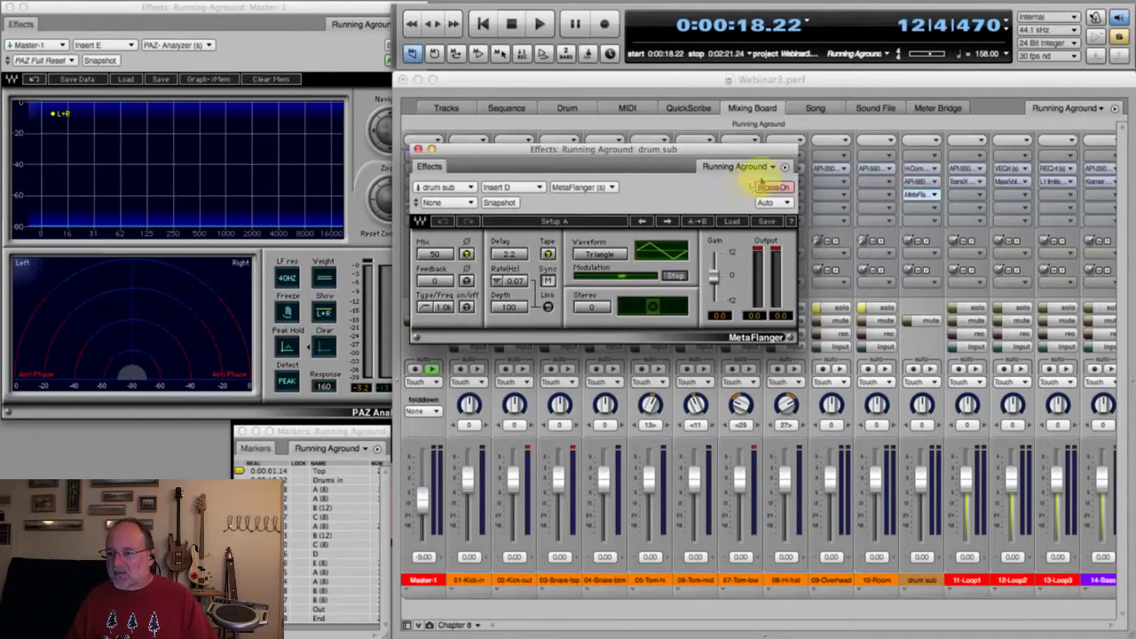
left_click(774, 188)
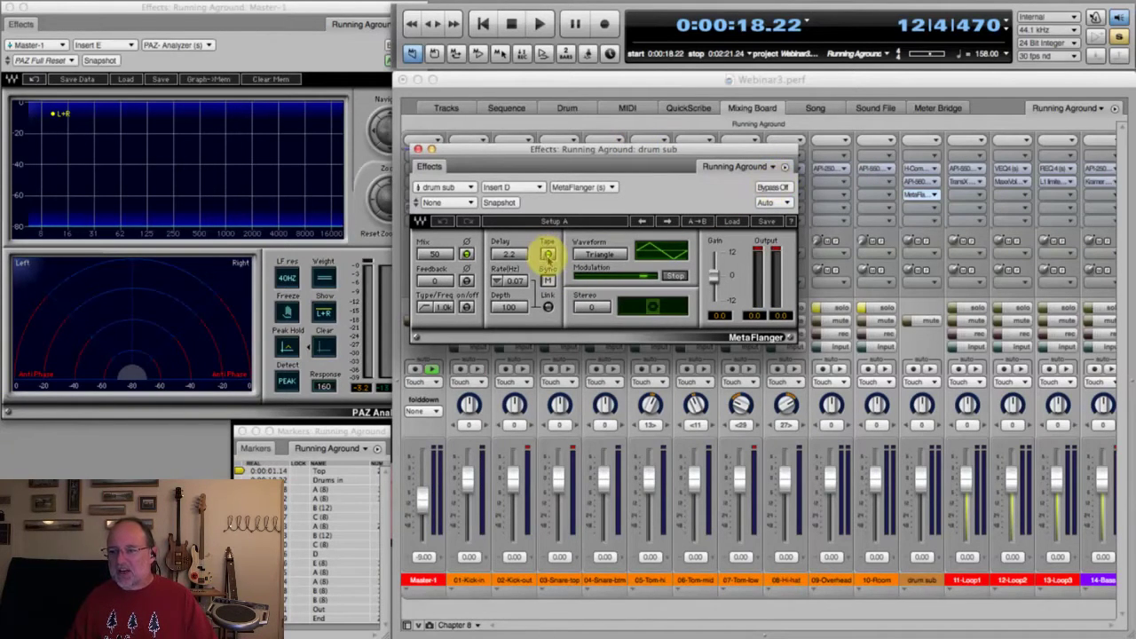
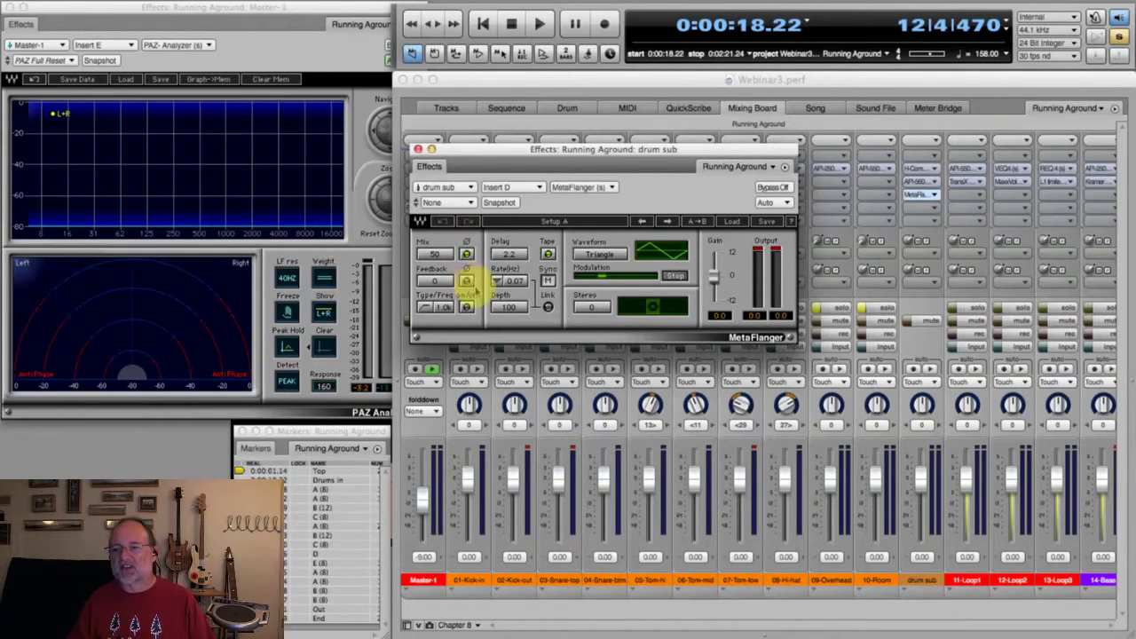
Play the soloed drums through MetaFlanger with the Triangle waveform, Tape on and stereo at 0.
left_click(502, 308)
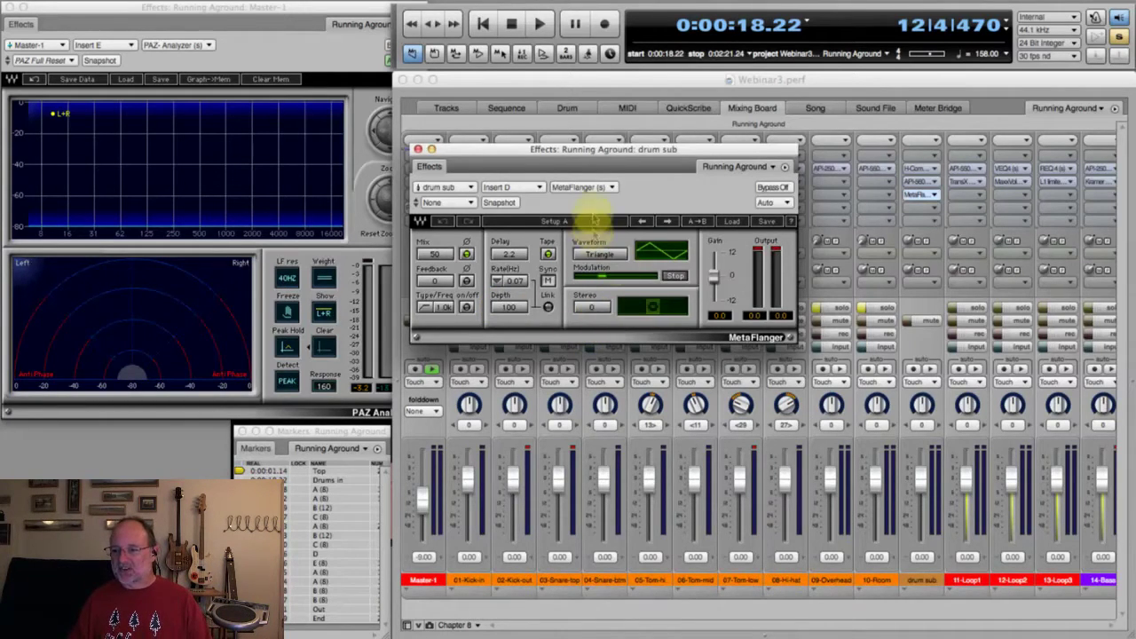
key("space")
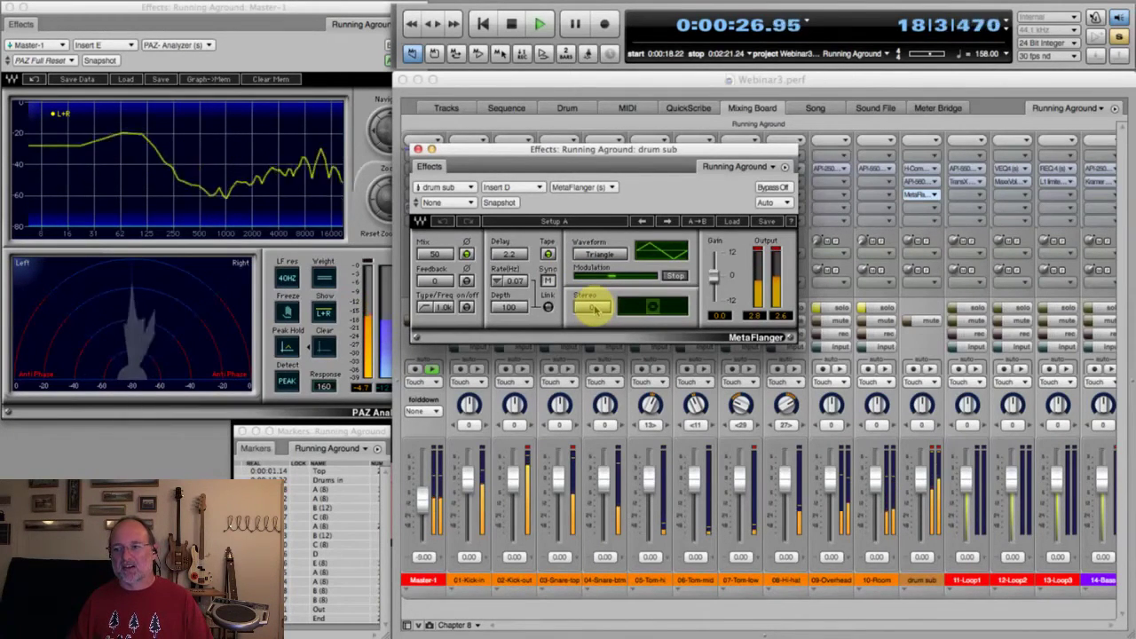
key("space")
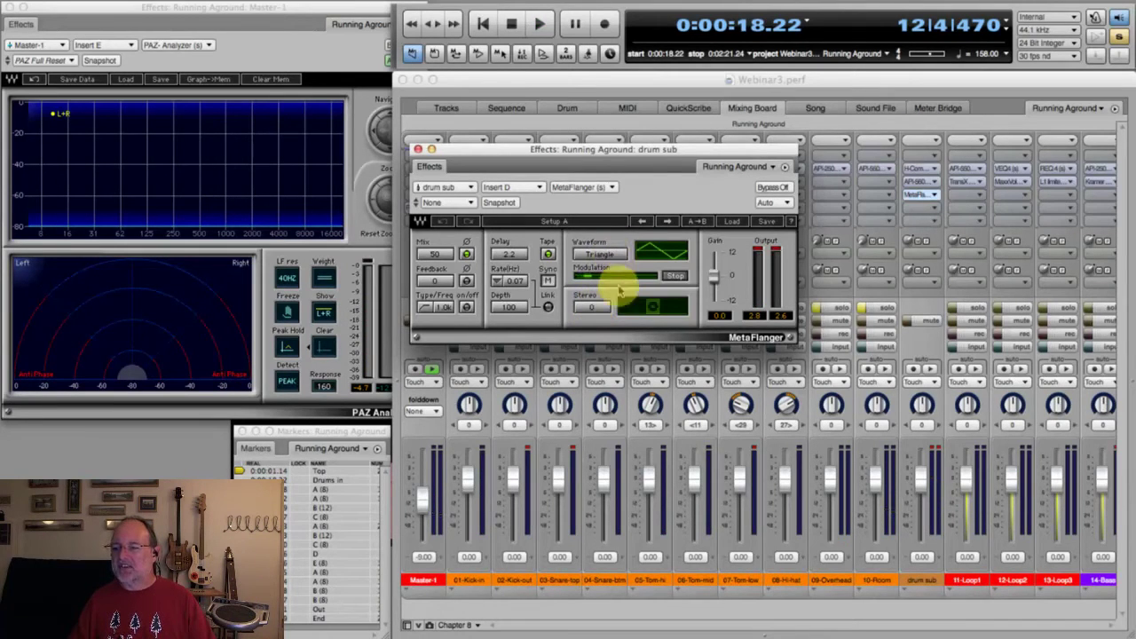
Play the drums with MetaFlanger's stereo raised, bring it down to 36, and replay them with stereo at 3.
key("space")
mouse_move(588, 305)
left_mouse_down()
mouse_move(679, 306)
mouse_move(591, 304)
mouse_move(582, 321)
left_mouse_up()
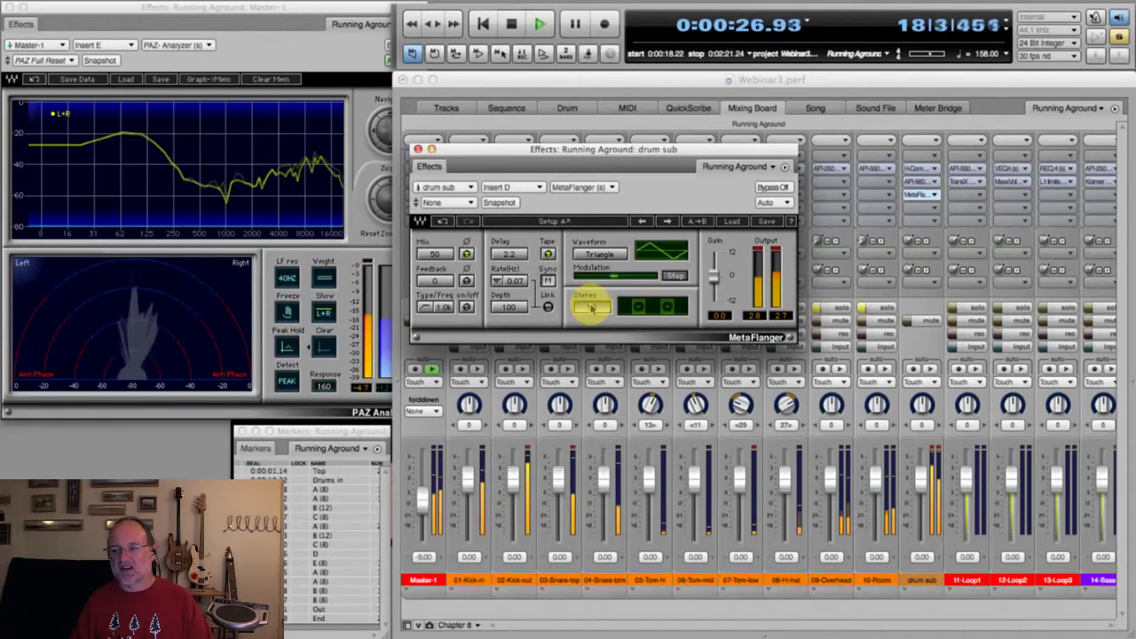
key("space")
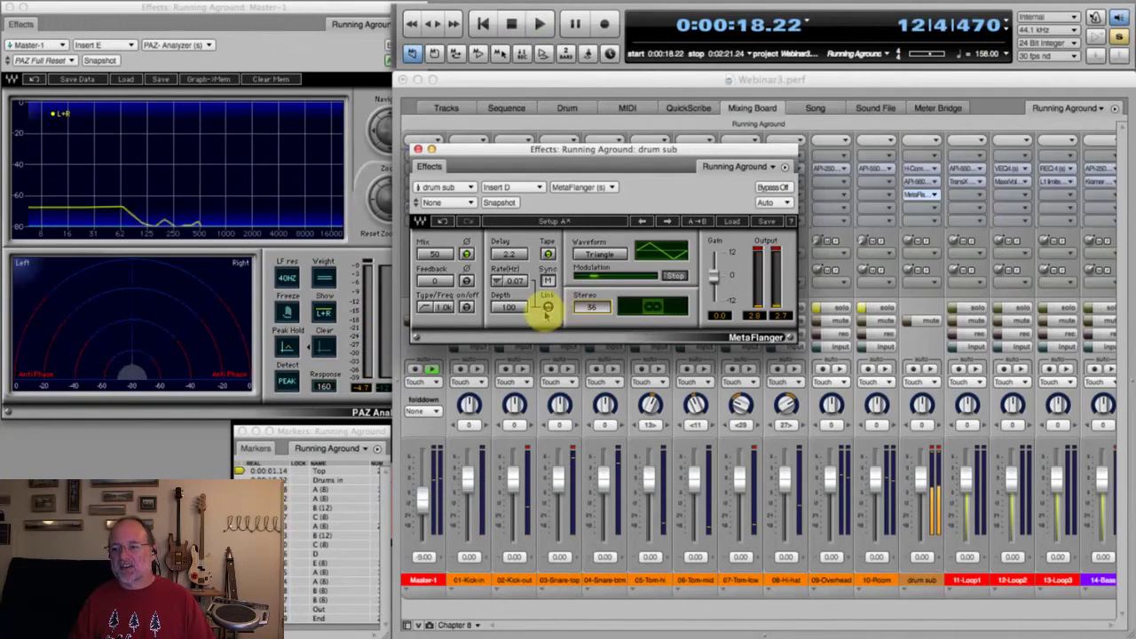
left_click_drag(591, 305, 613, 325)
key("space")
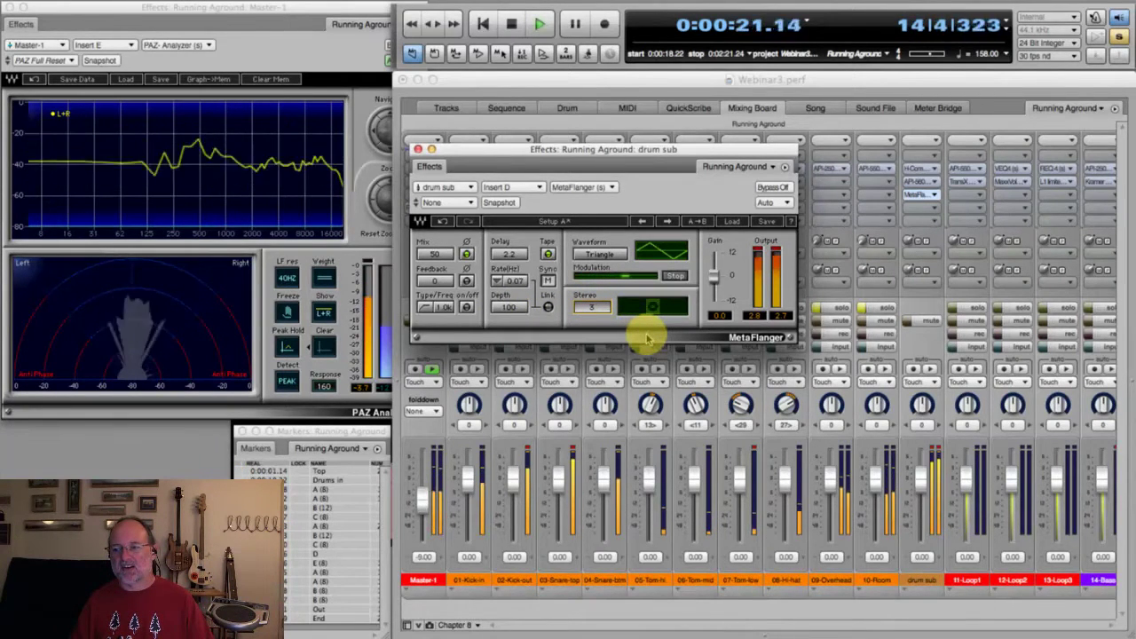
Stop playback, close the drum sub's MetaFlanger and clear the solos from the drum tracks.
key("space")
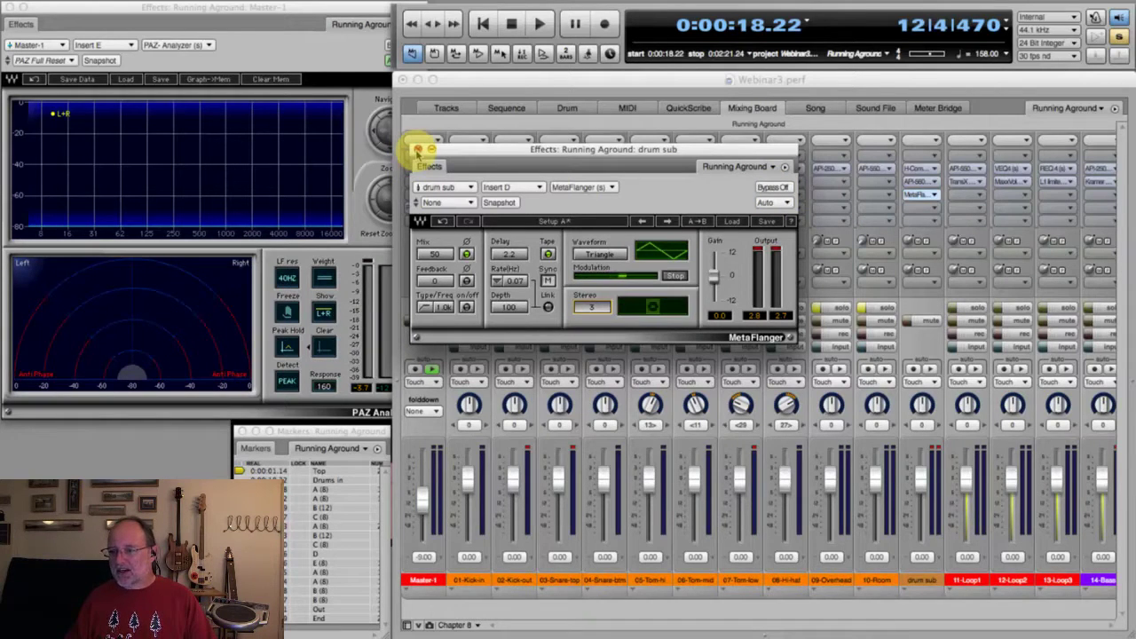
left_click(418, 148)
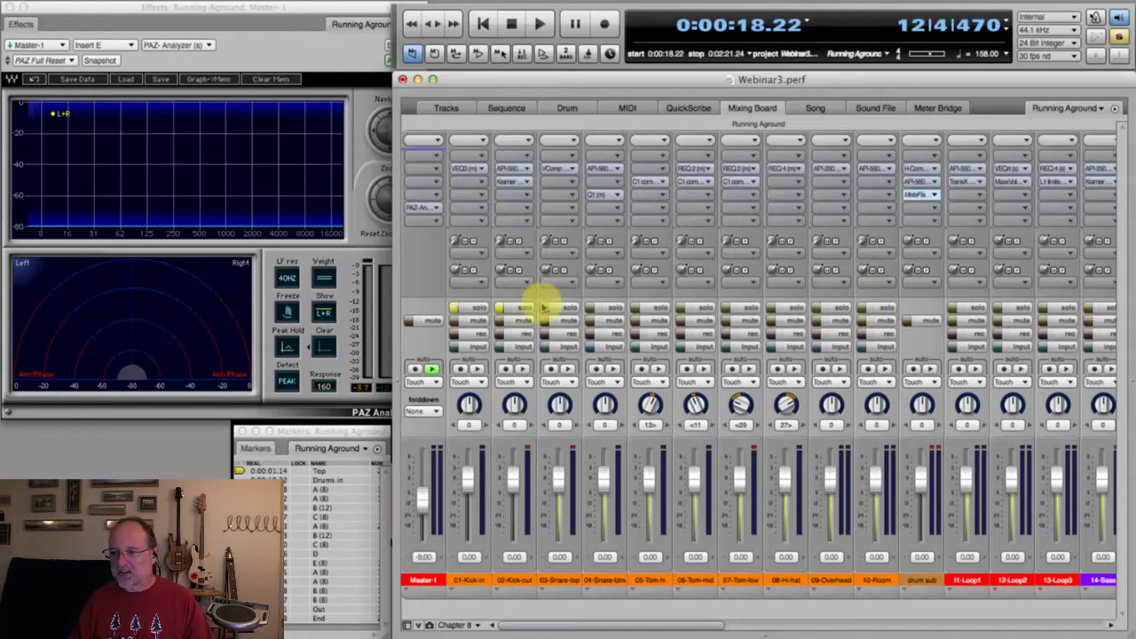
left_click(462, 308)
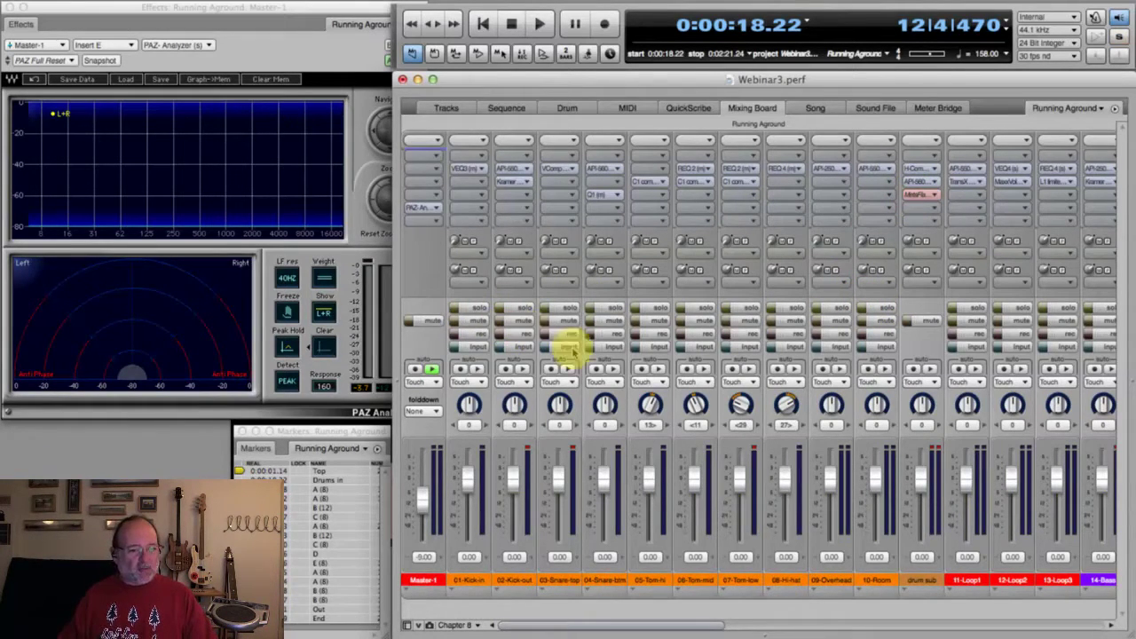
Cue playback to 0:01:56.96 and play the full mix through the guitar solo section.
left_click(988, 628)
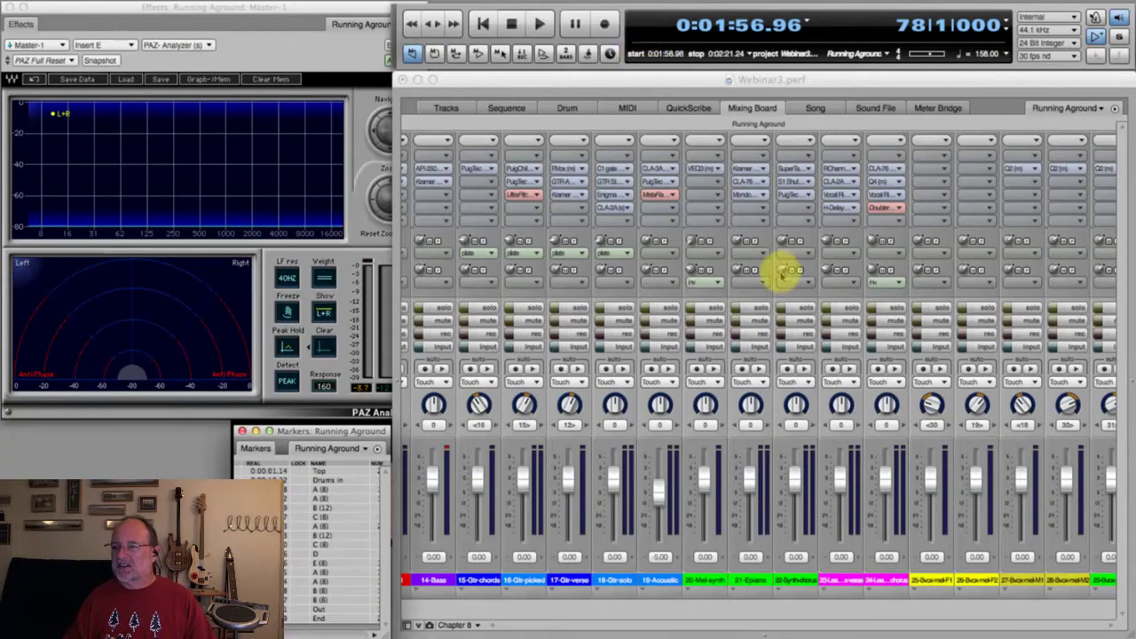
left_click(611, 627)
left_click(611, 627)
left_click_drag(699, 627, 896, 610)
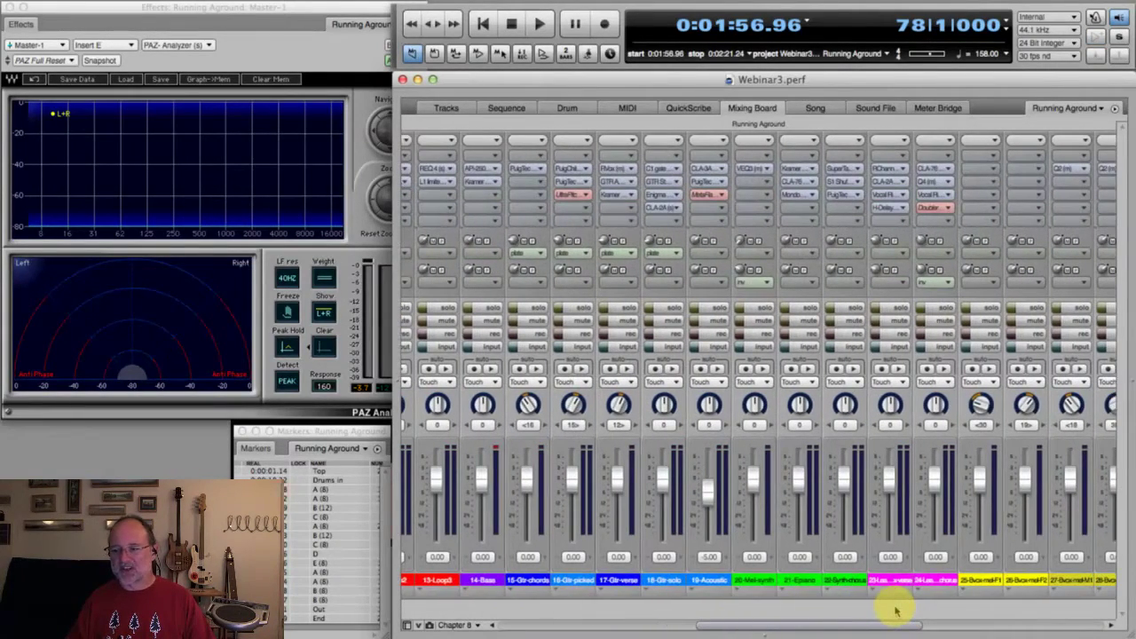
key("space")
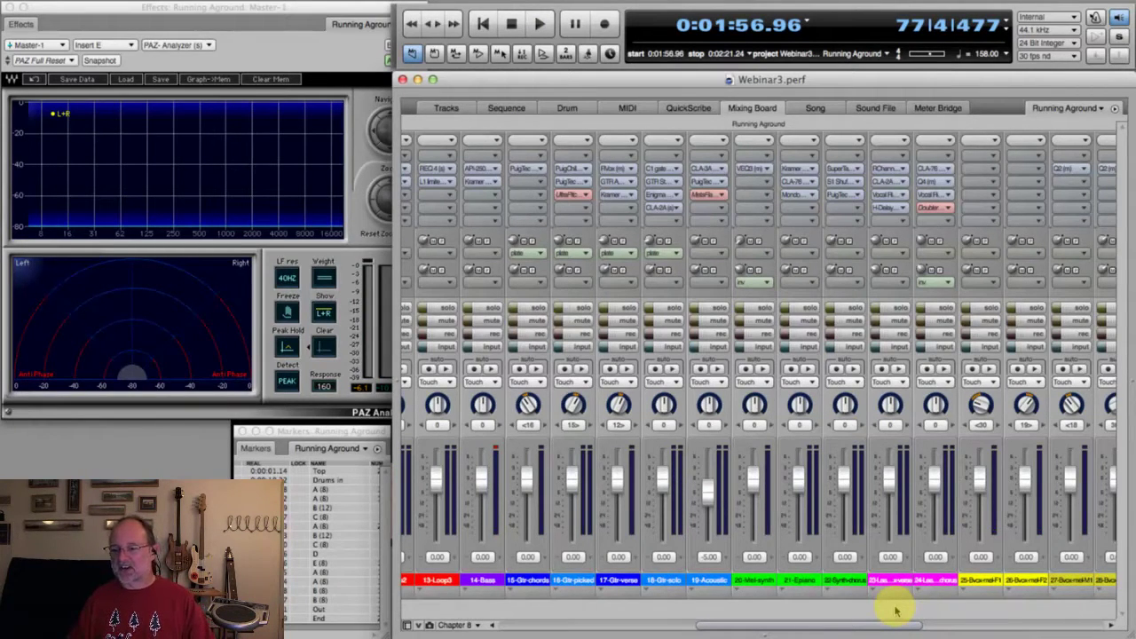
key("space")
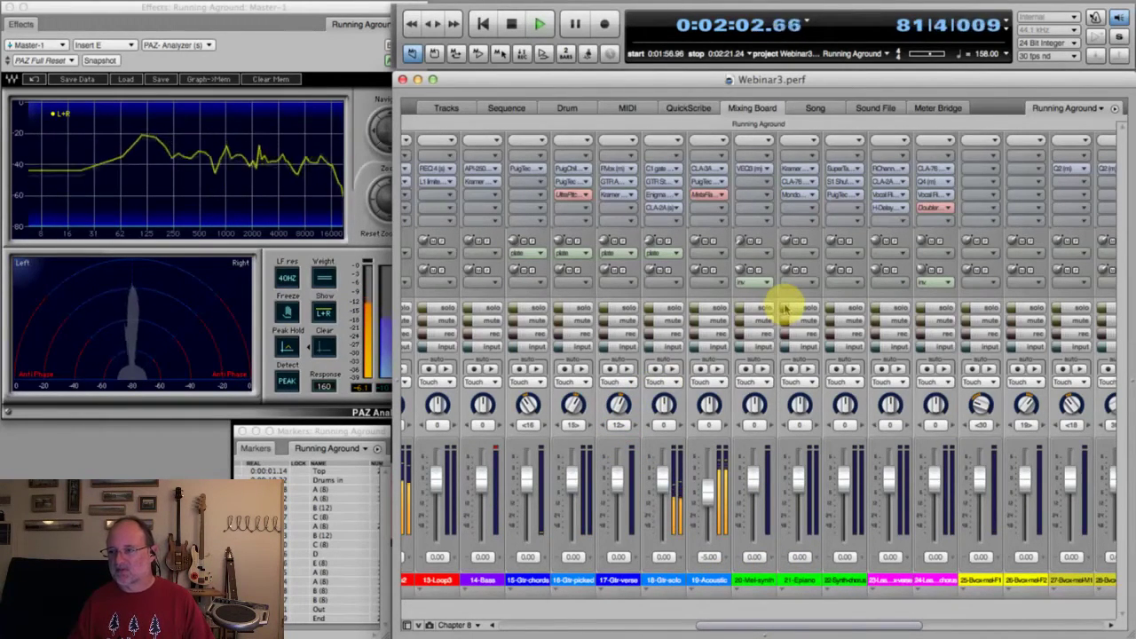
left_click(746, 280)
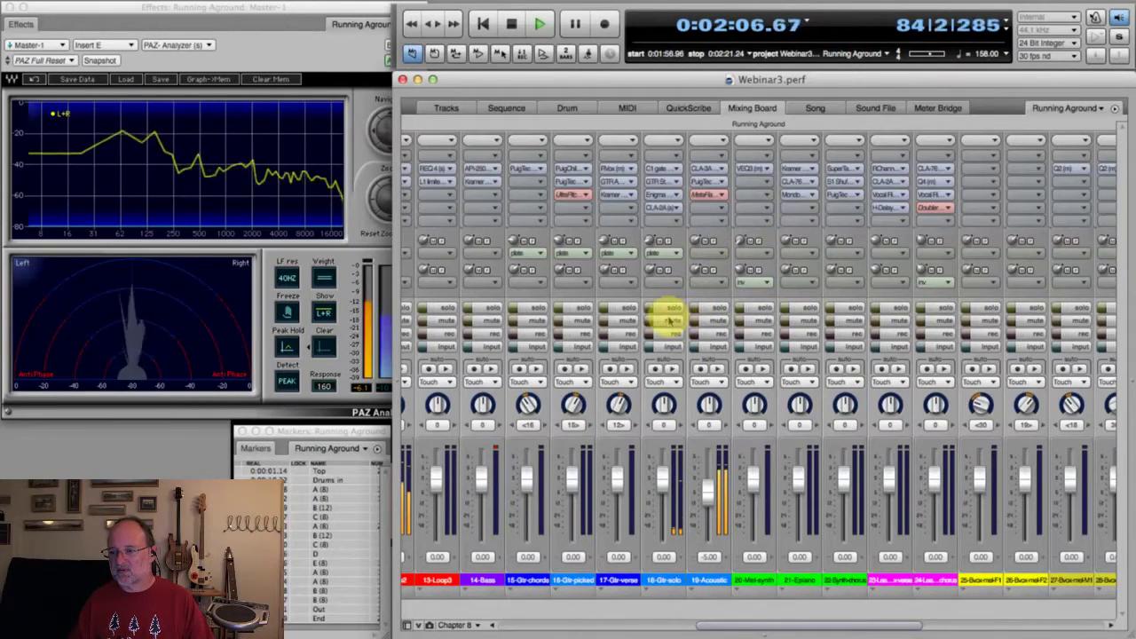
key("space")
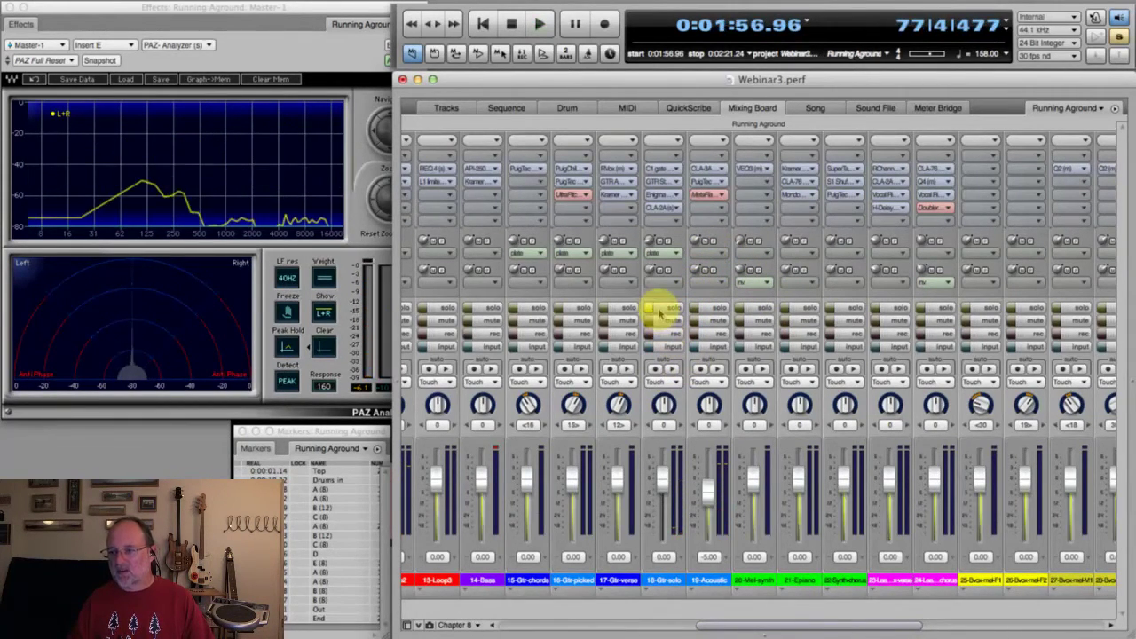
Solo the 18-Gtr-solo track, open its Enigma insert and play the guitar through the effect.
left_click(654, 308)
key("space")
key("space")
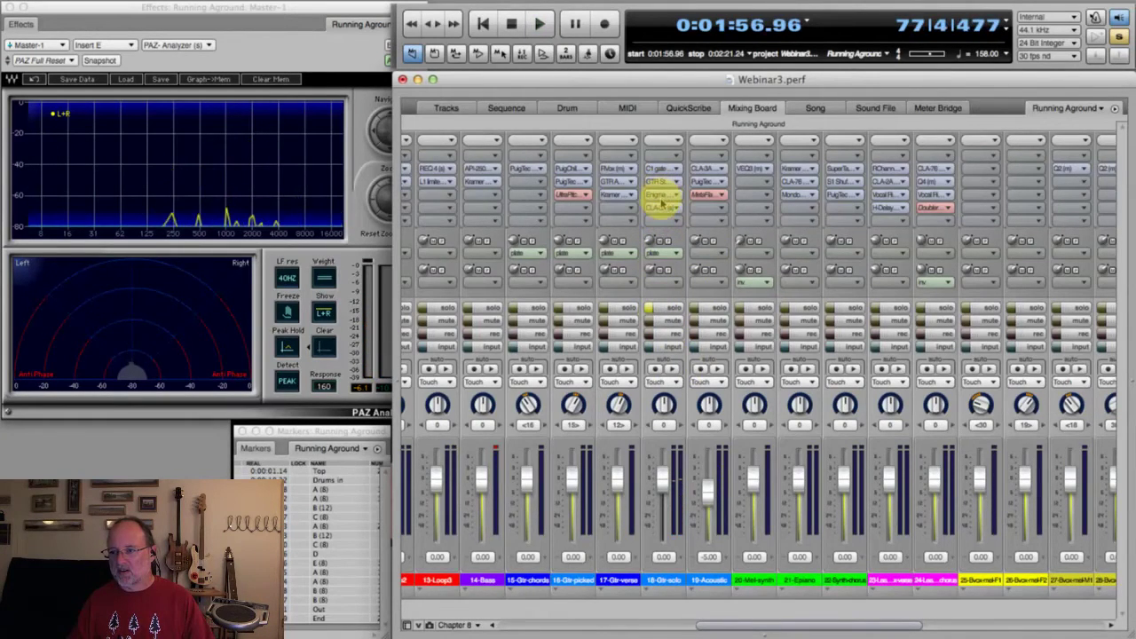
double_click(660, 203)
key("space")
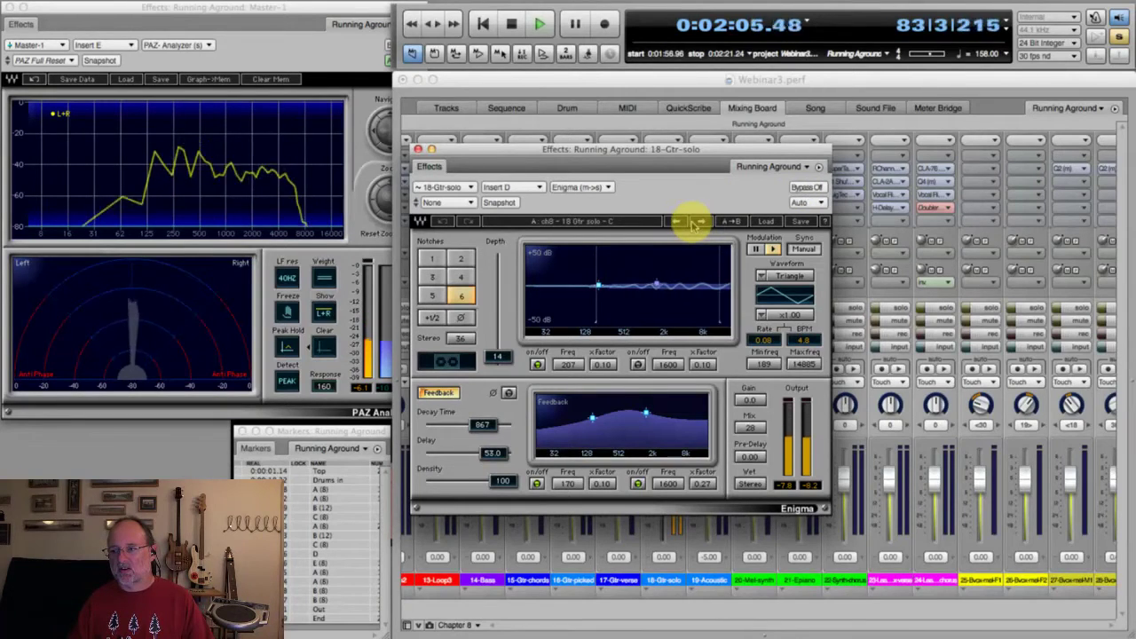
key("space")
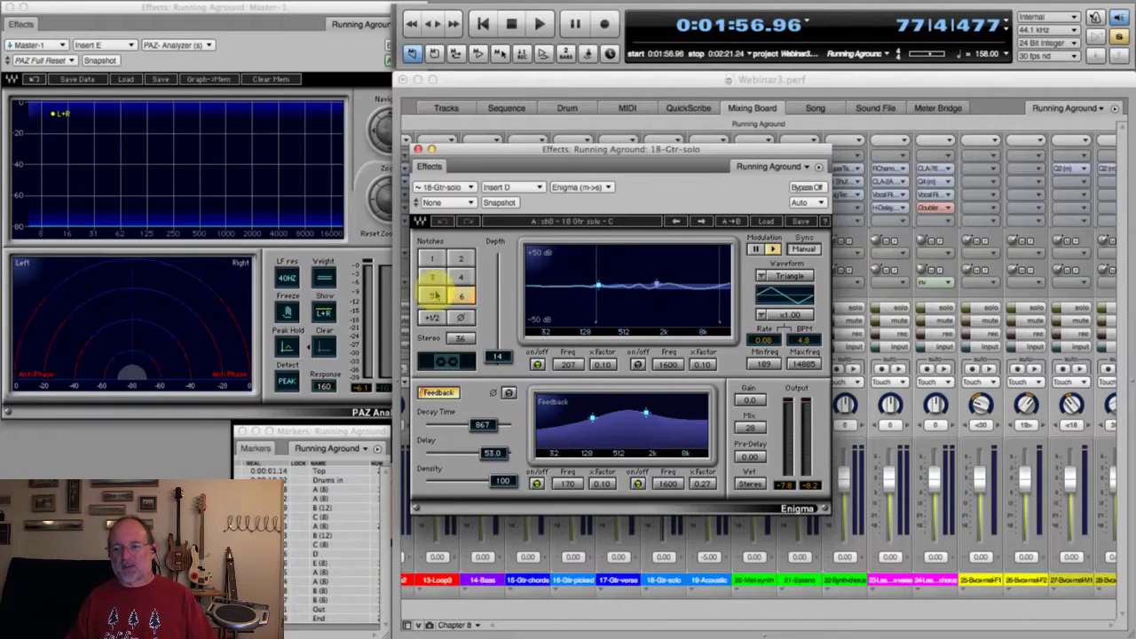
Try several Enigma notch counts and the +1/2 option, then select 4 notches with phase inversion on.
left_click(433, 259)
left_click(460, 259)
left_click(460, 276)
left_click(463, 297)
left_click(432, 296)
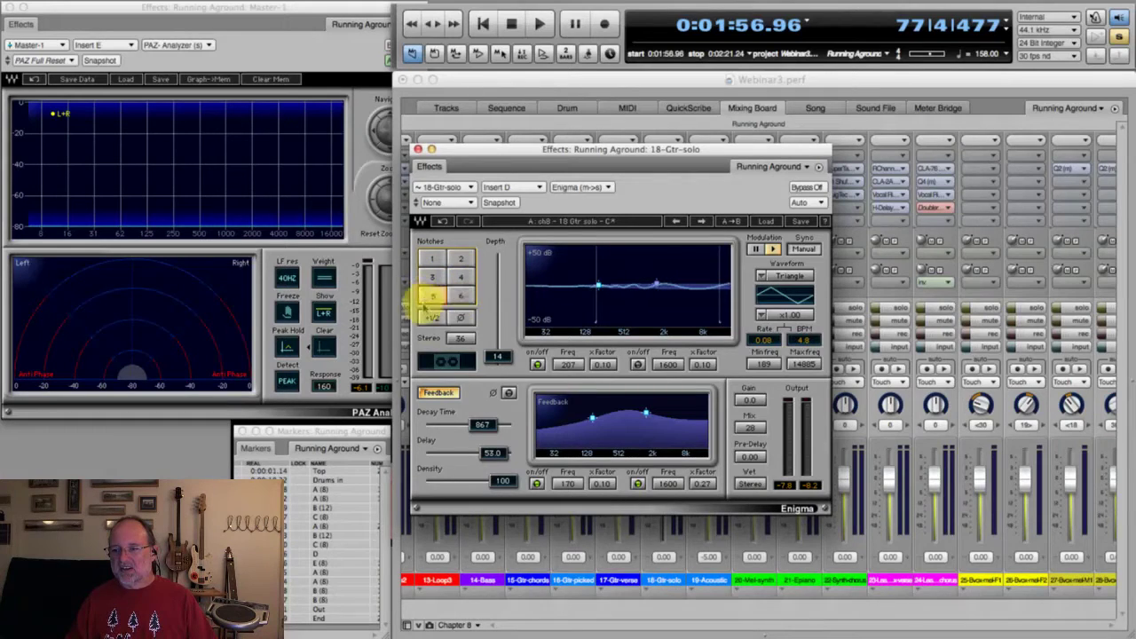
left_click(432, 319)
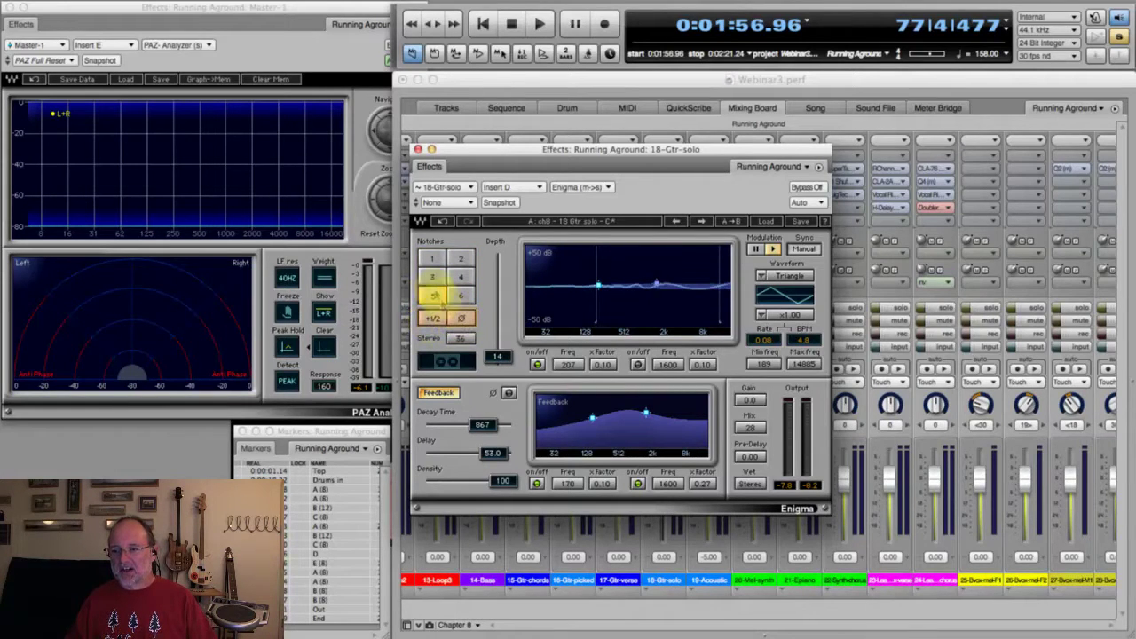
left_click(461, 277)
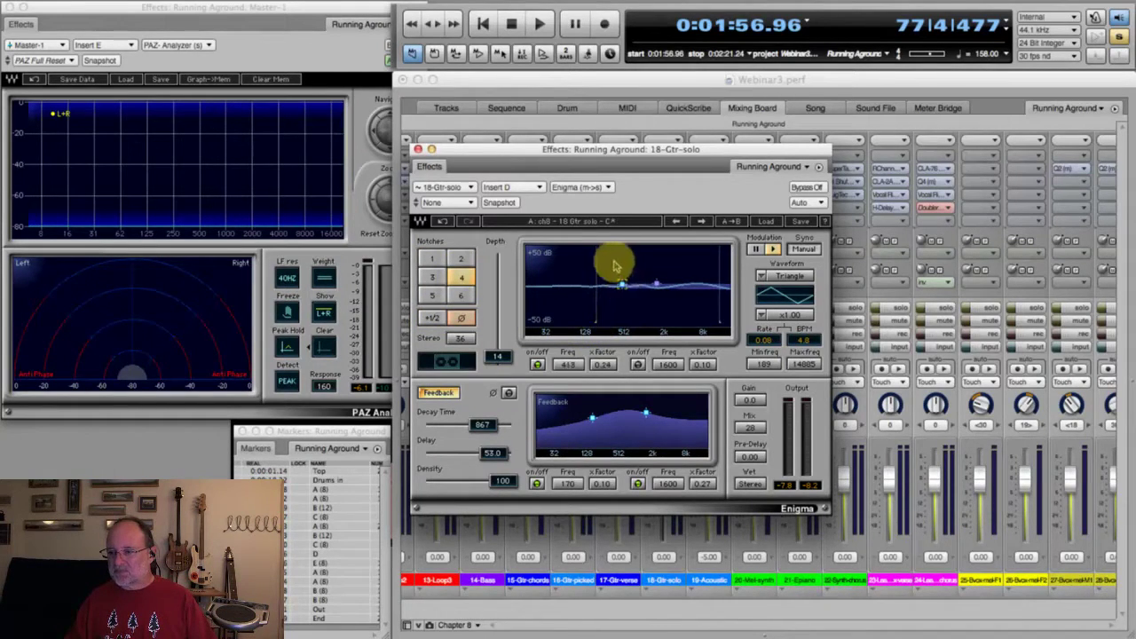
Set Enigma's lower notch filter frequency to 331, Depth to 115 and Stereo to 71, and audition the guitar solo with +1/2 on.
left_click_drag(614, 282, 611, 286)
left_click(470, 314)
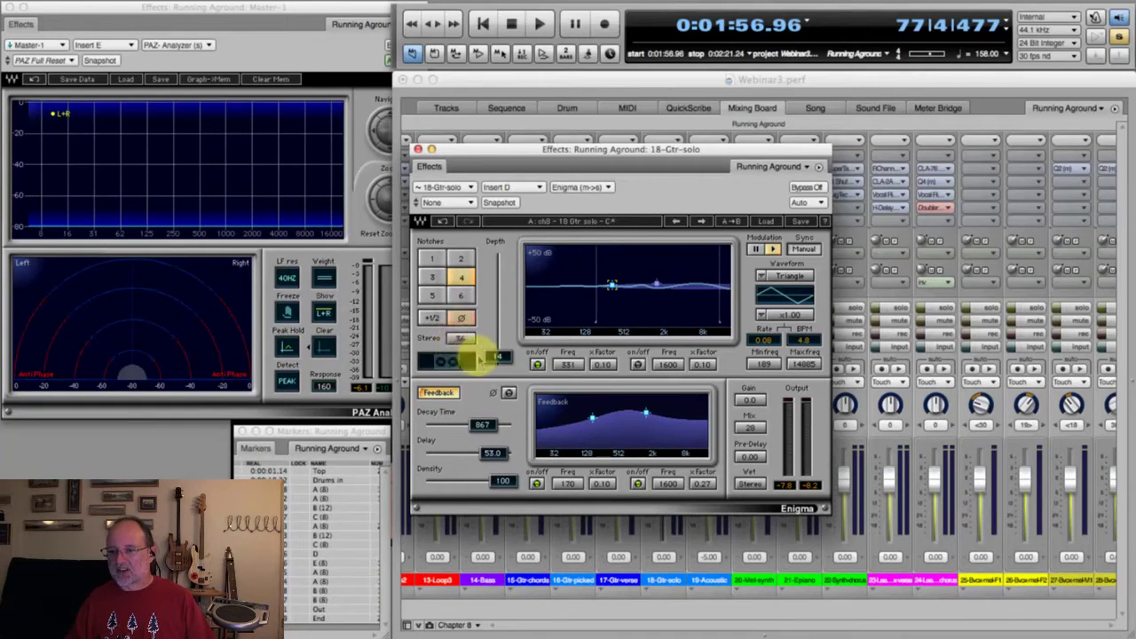
left_click_drag(499, 357, 497, 302)
key("space")
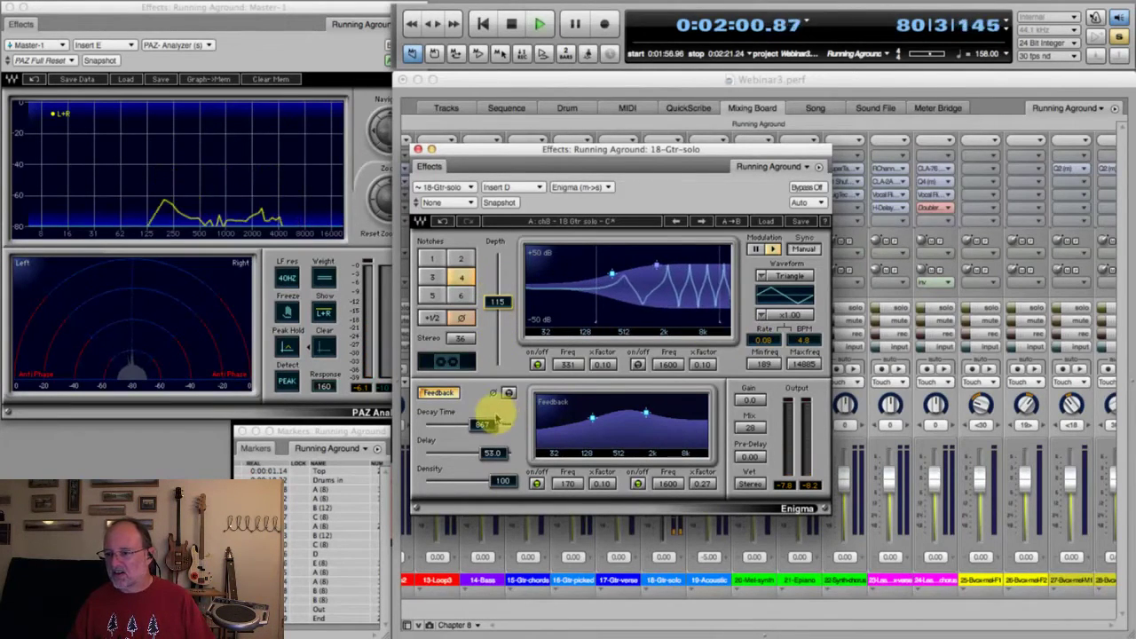
key("space")
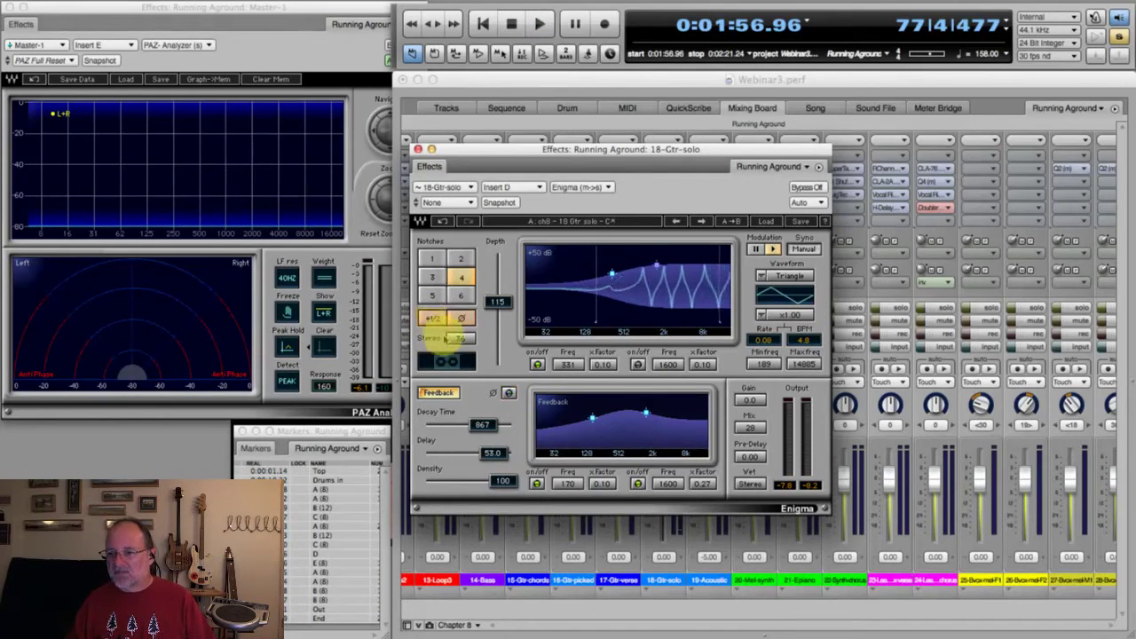
key("space")
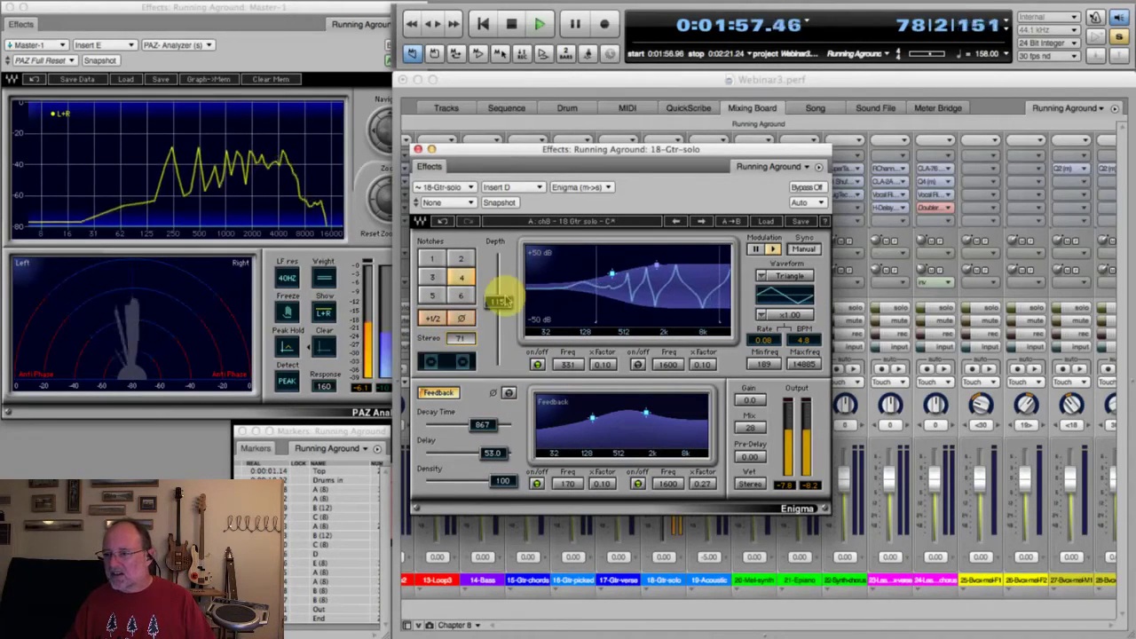
key("space")
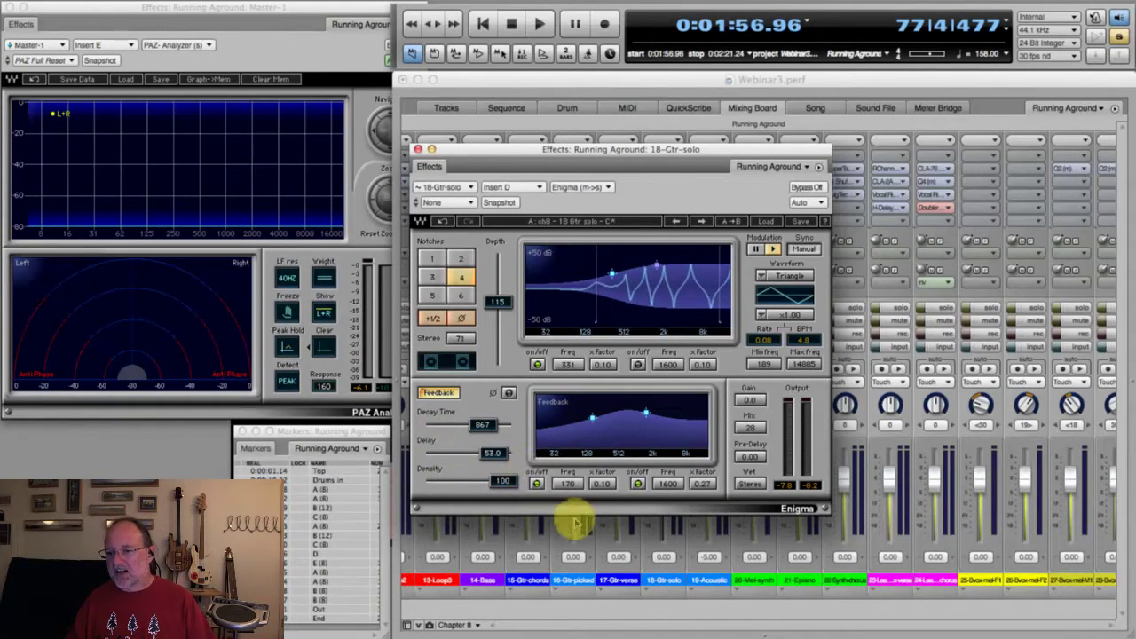
Reshape Enigma's feedback filter with the upper band's x.factor at 1.17 and the lower band at 86 with x.factor 0.55, and play it.
left_click_drag(648, 409, 660, 364)
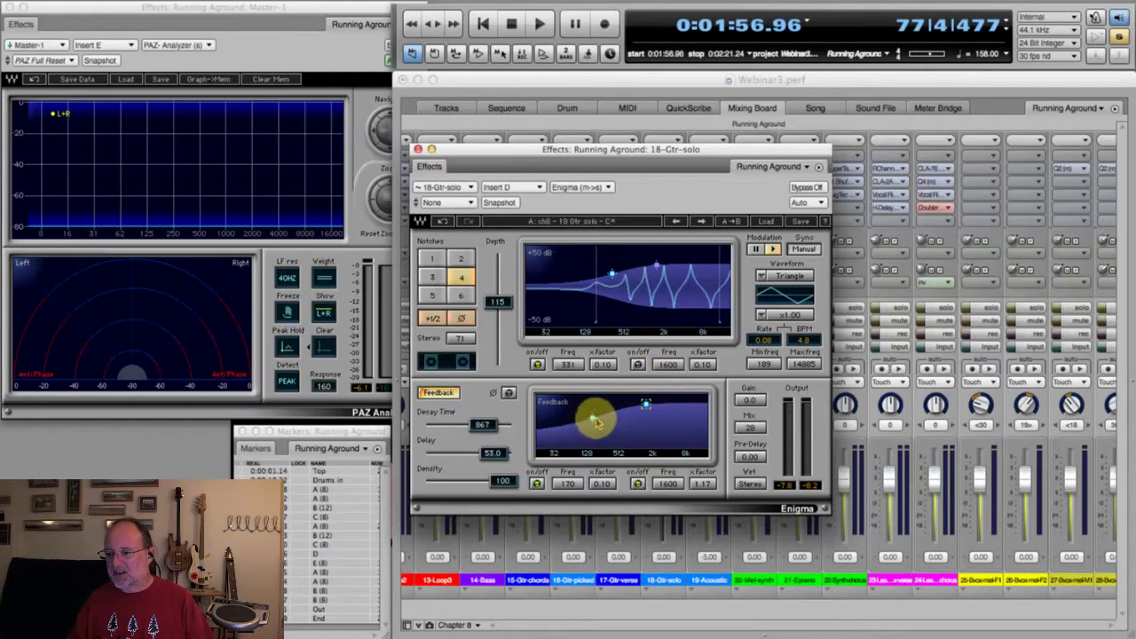
mouse_move(587, 414)
left_mouse_down()
mouse_move(574, 393)
mouse_move(577, 407)
left_mouse_up()
key("space")
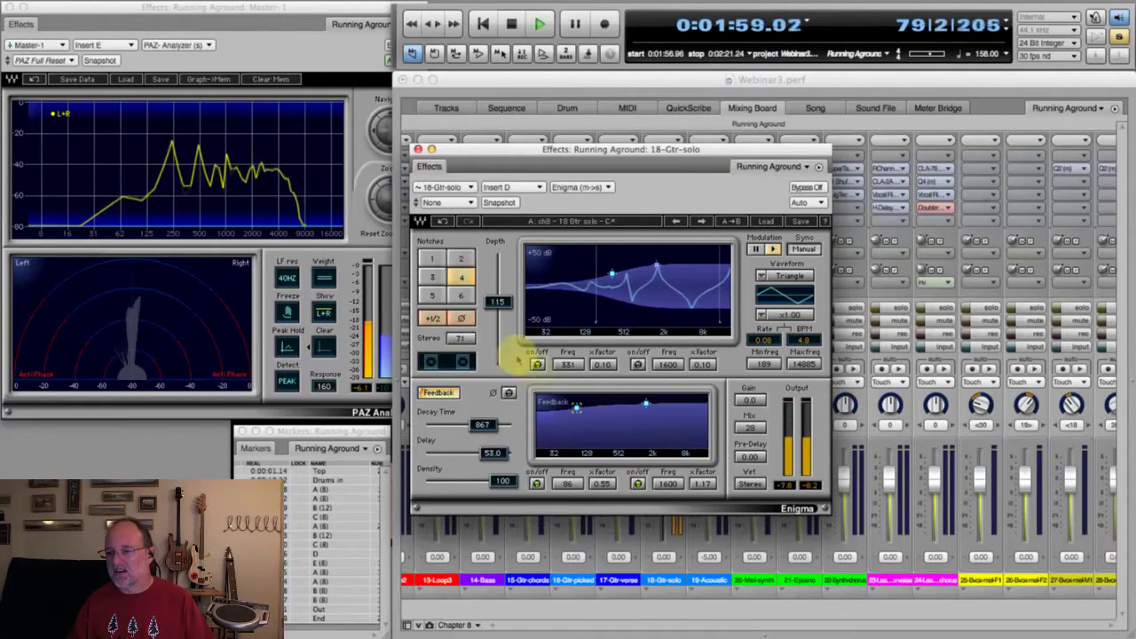
Raise Enigma's Depth to 186, Mix to 42 and Pre-Delay to 16.9 while the guitar solo plays.
left_click_drag(497, 302, 497, 255)
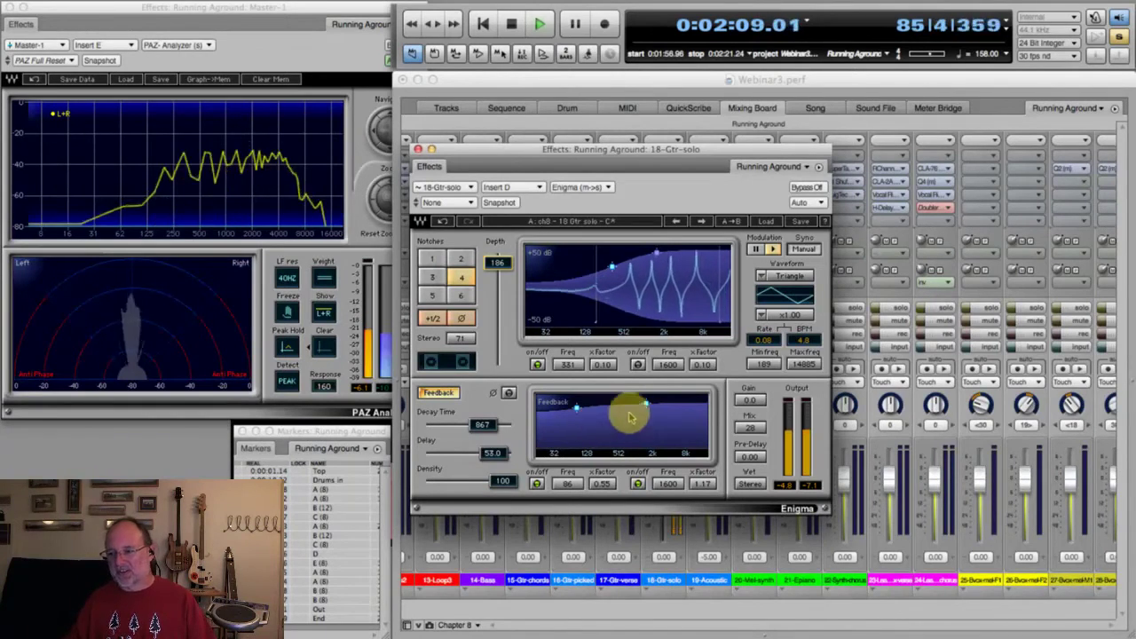
left_click_drag(751, 422, 603, 342)
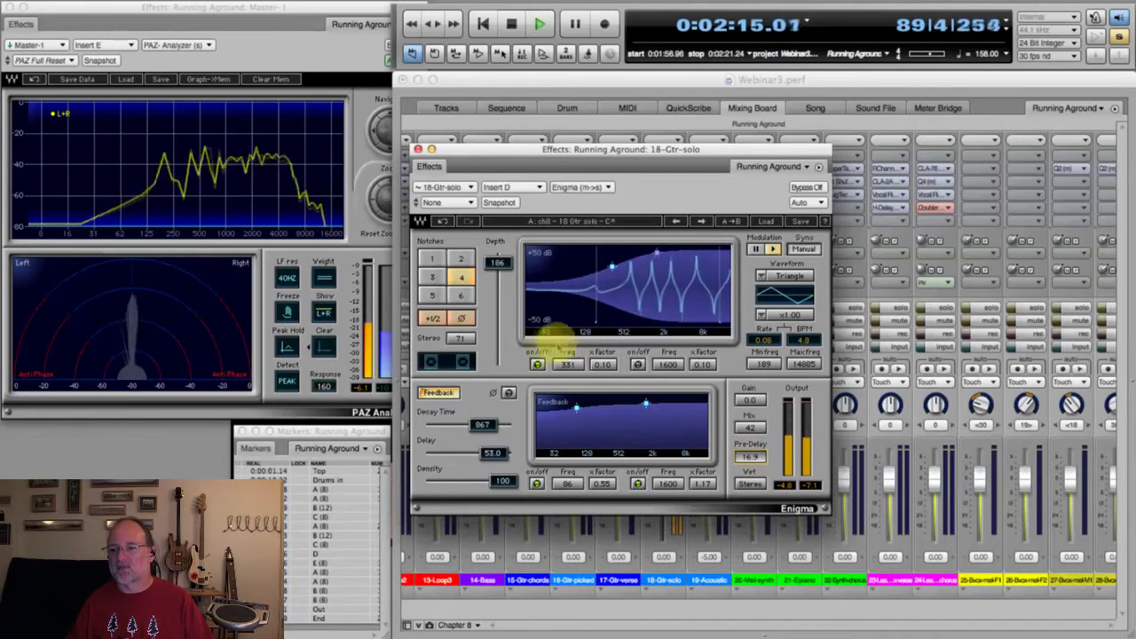
key("space")
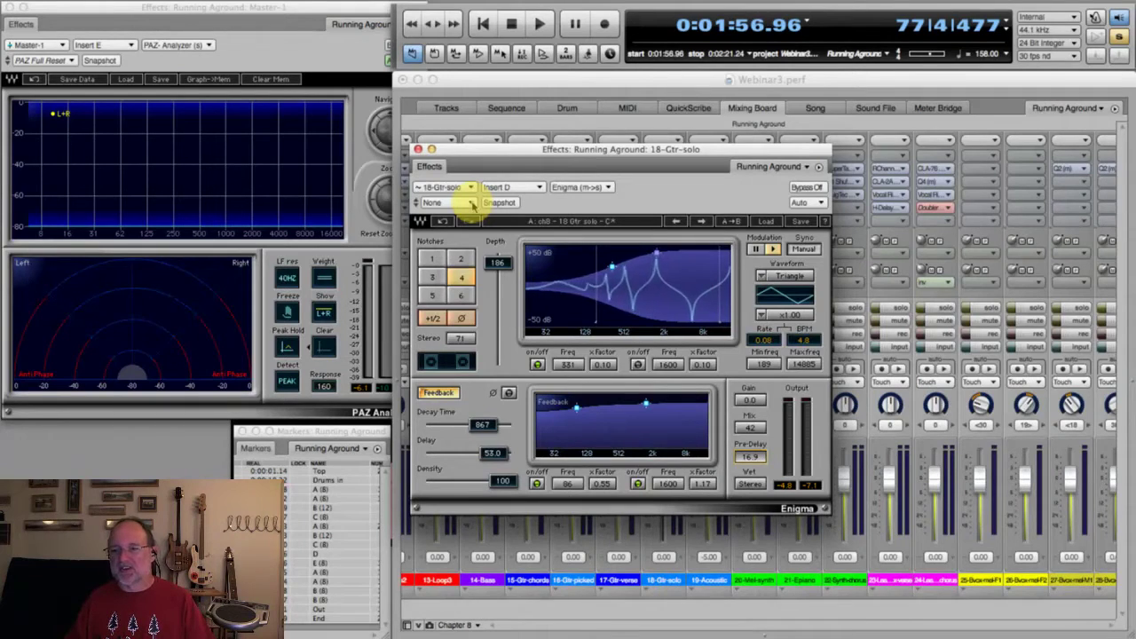
Load Enigma's Guitarish British preset and play the soloed guitar through it.
left_click(471, 203)
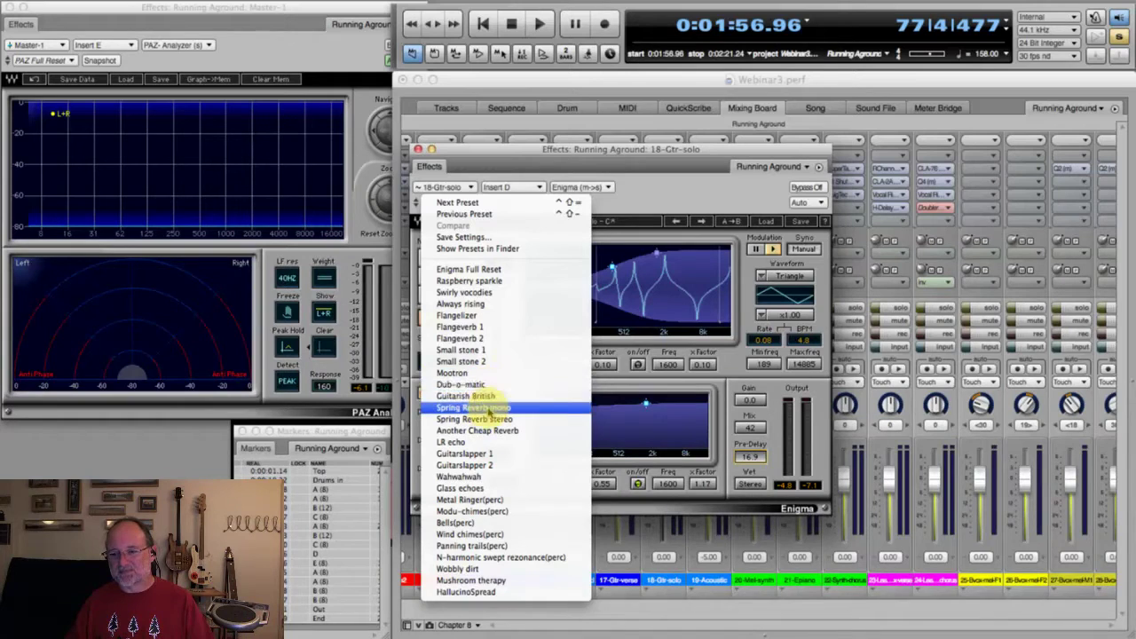
left_click(489, 397)
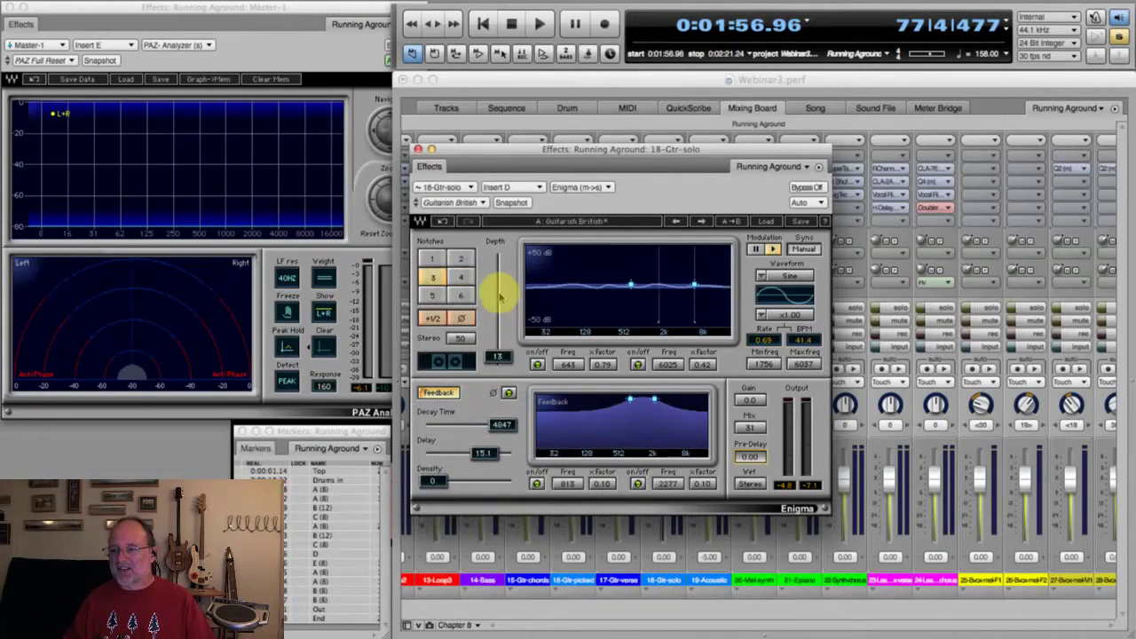
key("space")
Switch Enigma to the Spring Reverb stereo preset and audition it on the guitar solo.
left_click(471, 203)
left_click(473, 204)
left_click(473, 203)
left_click(473, 203)
left_click(473, 203)
left_click(474, 203)
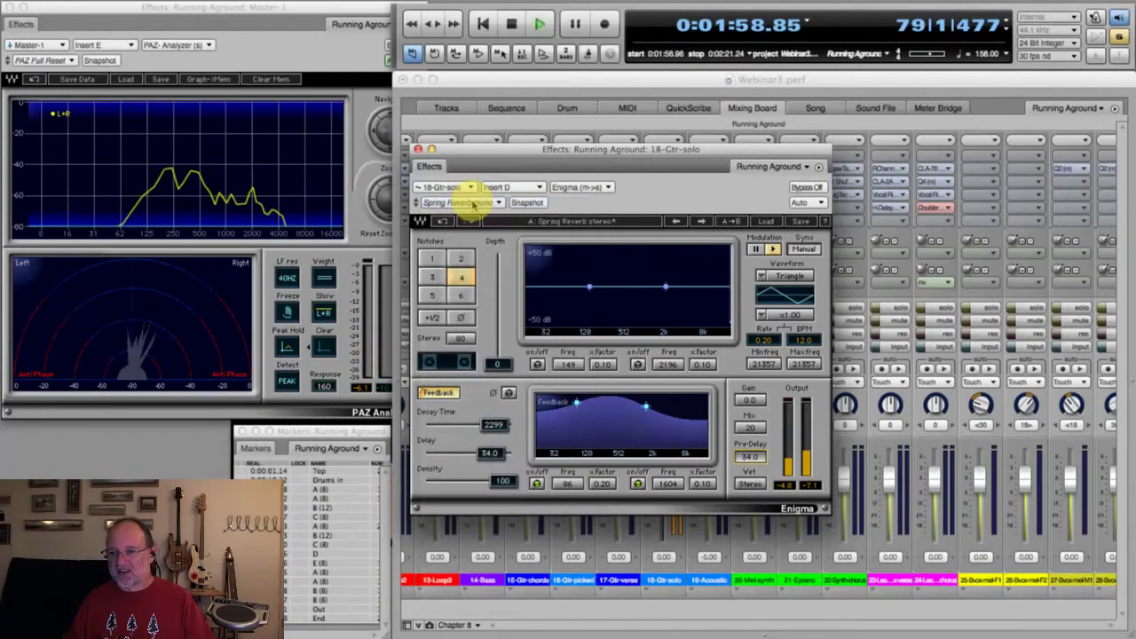
key("space")
Switch Enigma to the LR echo preset and audition it on the guitar solo.
left_click(472, 203)
left_click(473, 203)
left_click(471, 203)
left_click(471, 203)
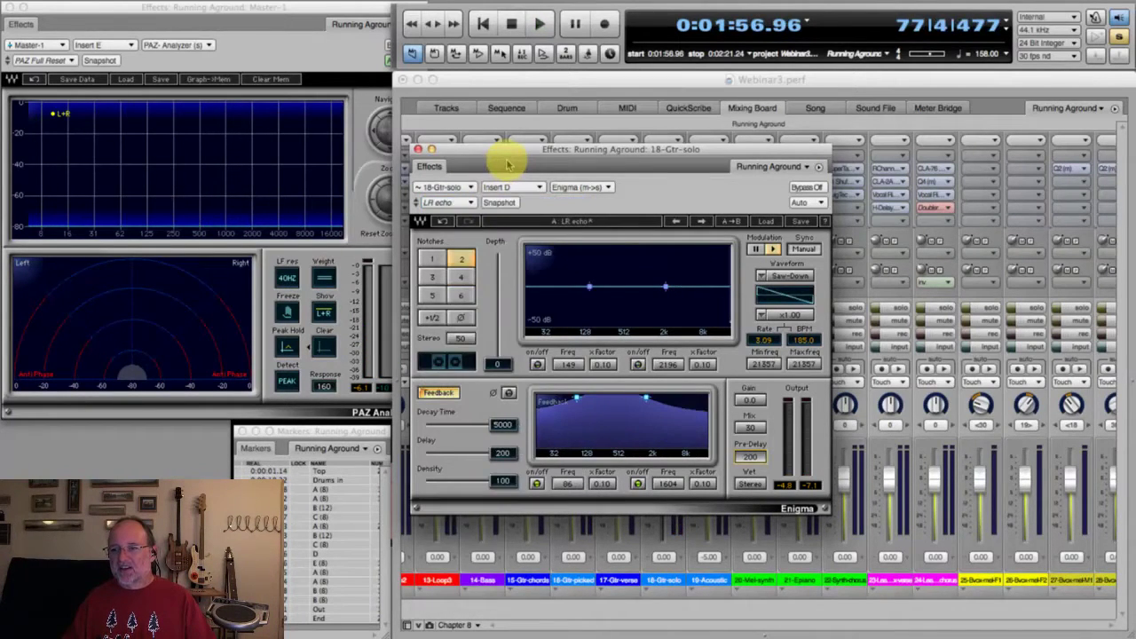
key("space")
key("space")
Load Enigma's Bells(perc) preset and audition it on the guitar solo.
left_click(471, 203)
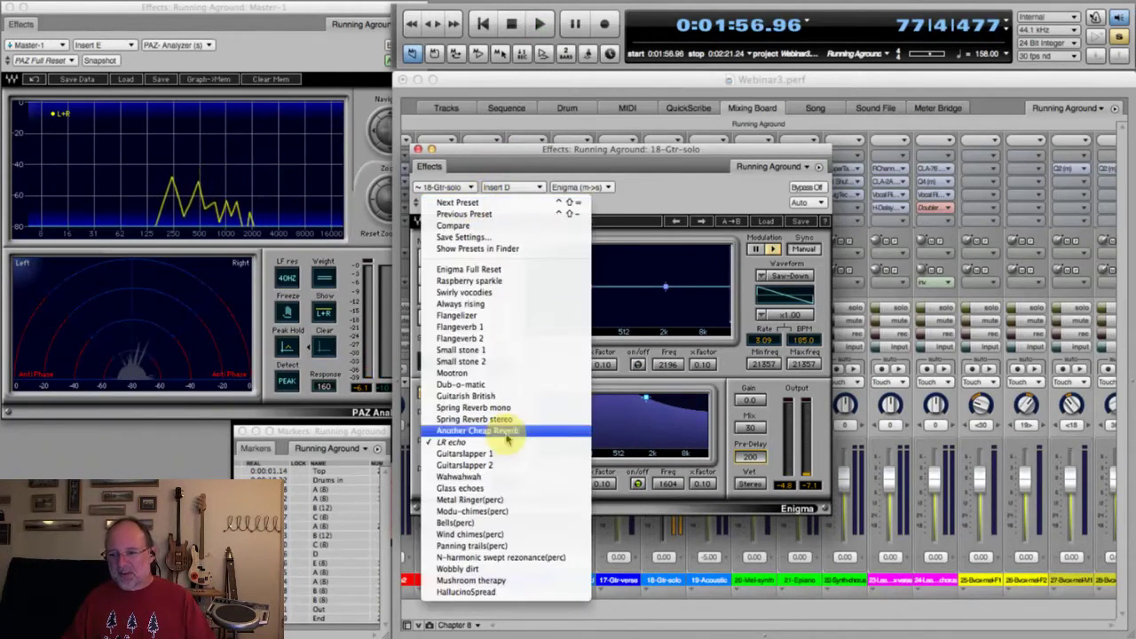
left_click(499, 526)
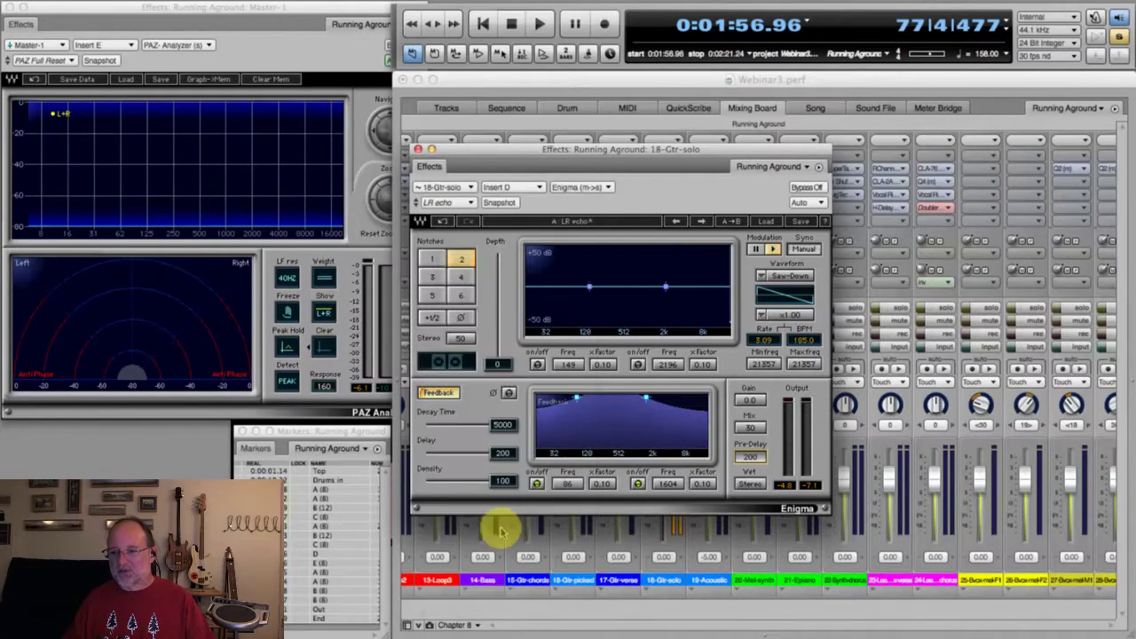
key("space")
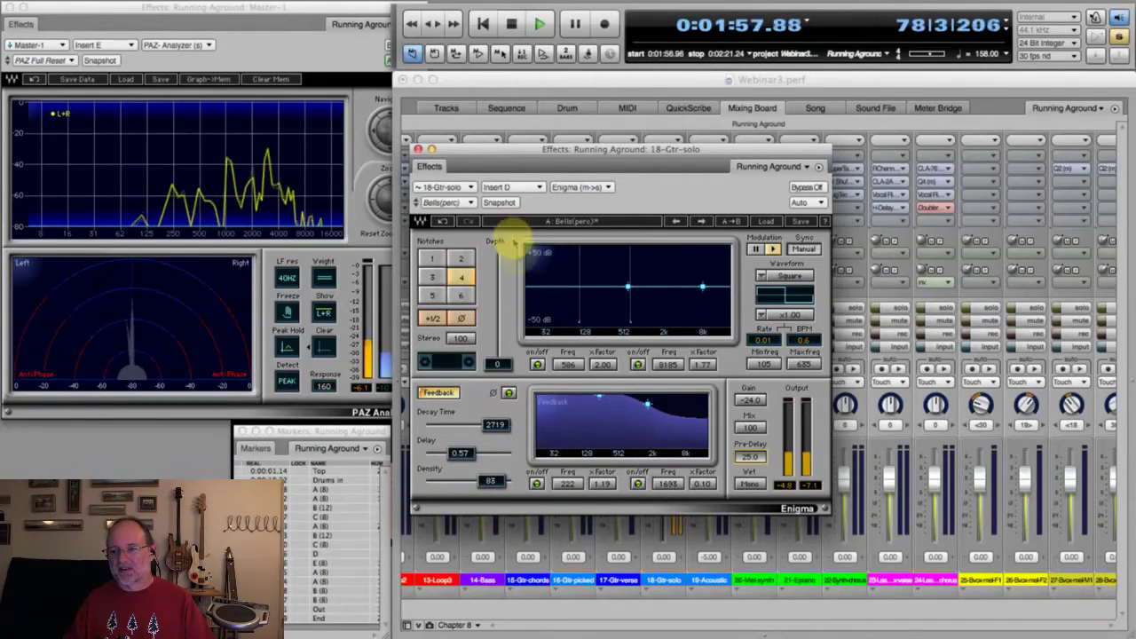
key("space")
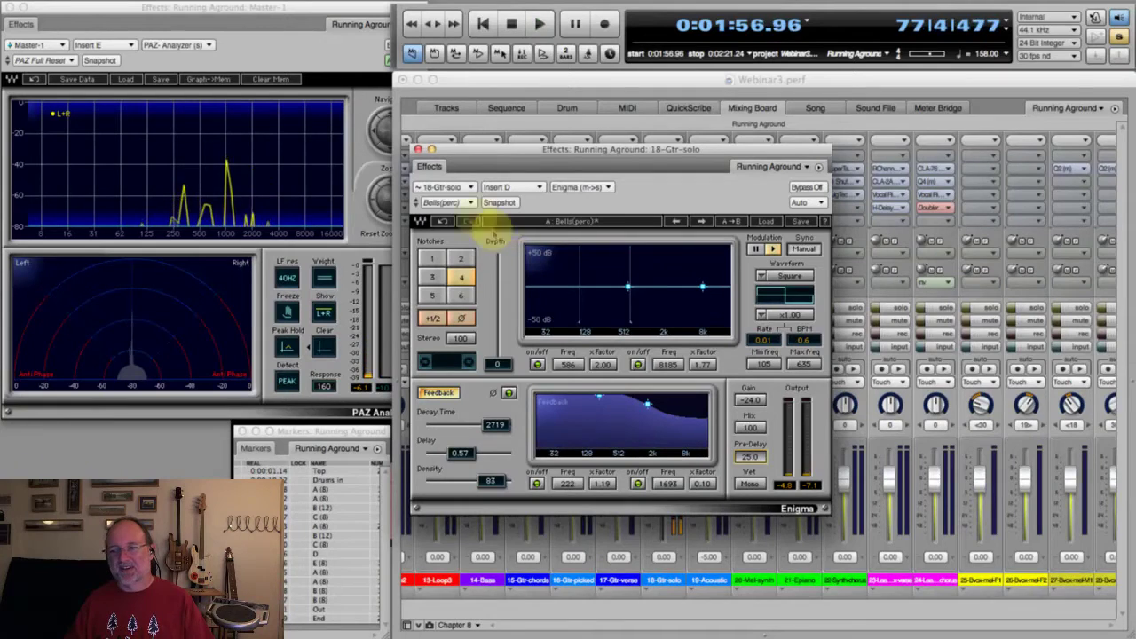
Load Enigma's Swirly vocodies preset and play the guitar solo through it.
left_click(464, 202)
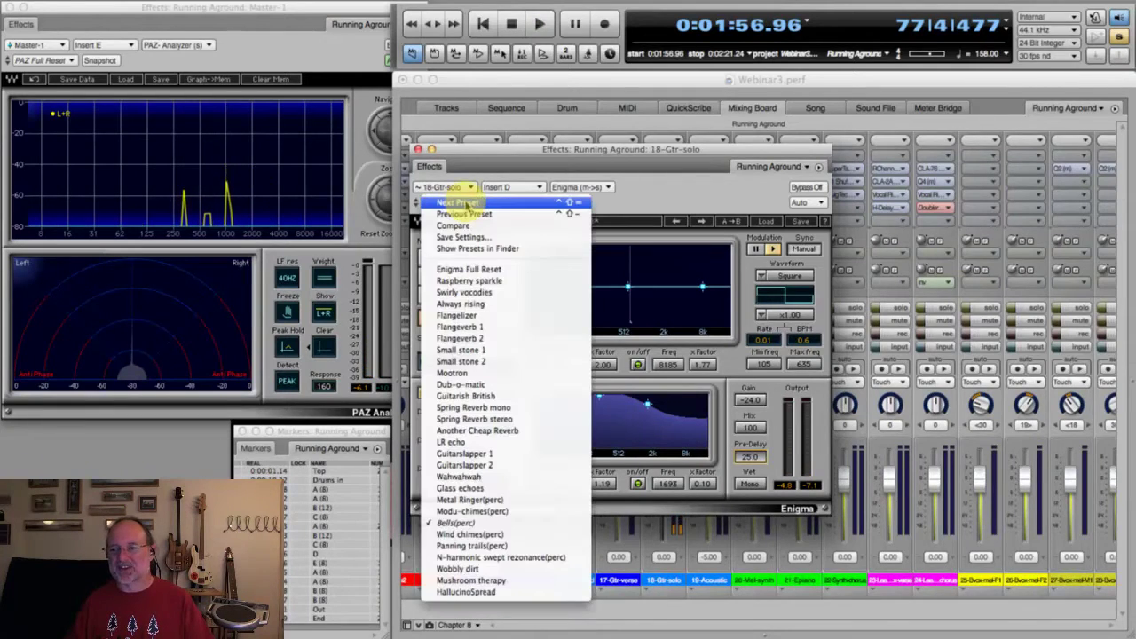
left_click(497, 292)
key("space")
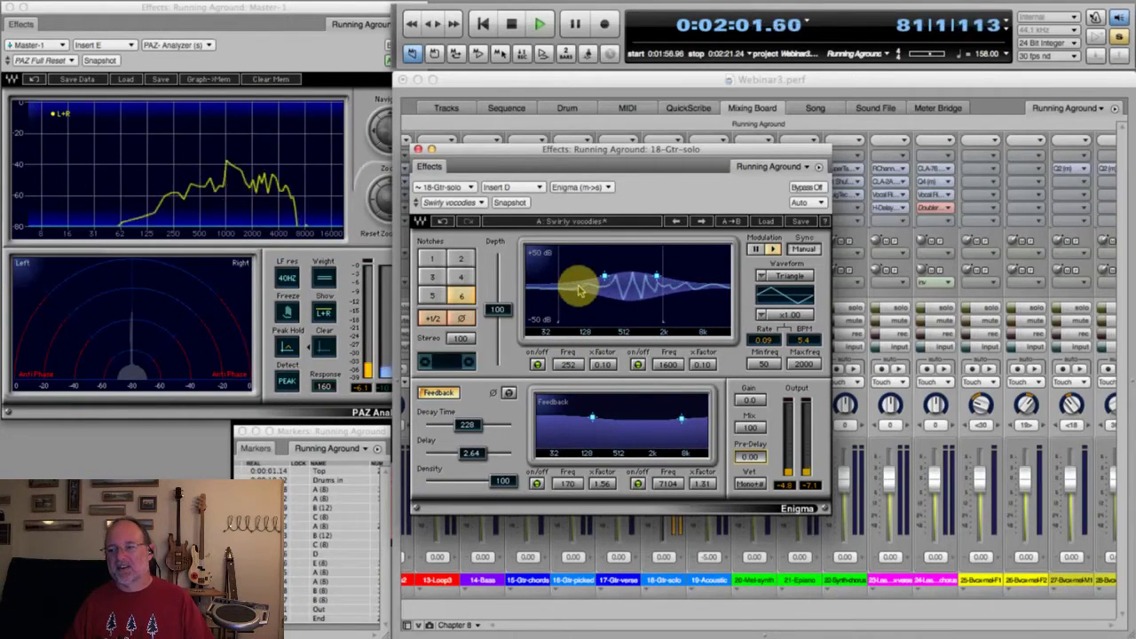
Stop playback and load Enigma's Mootron preset on the solo guitar.
key("space")
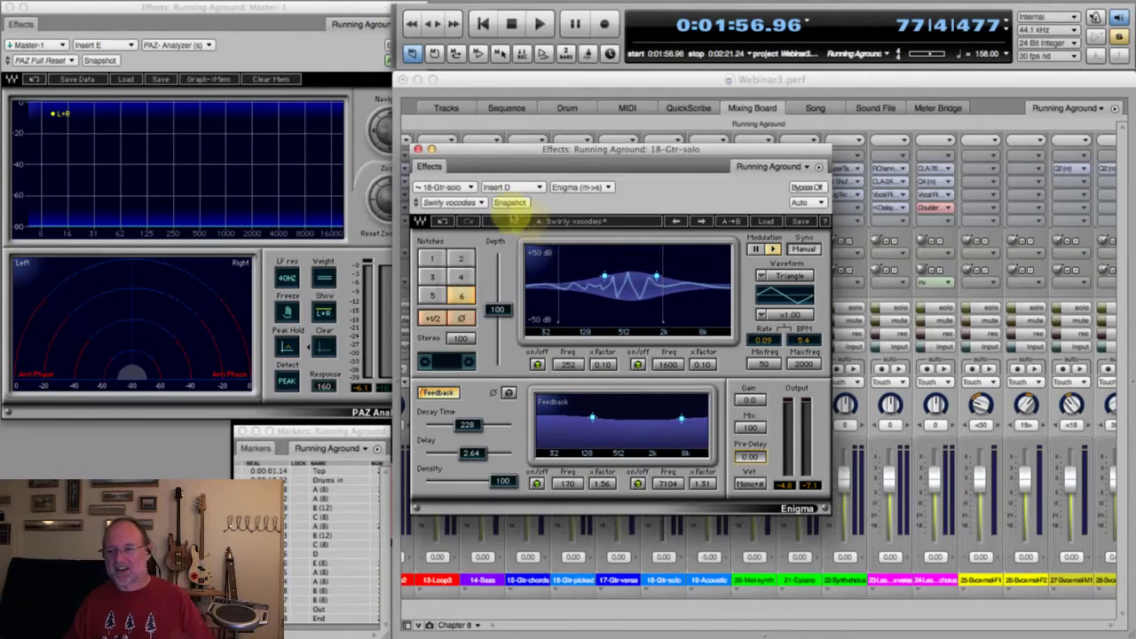
left_click(480, 204)
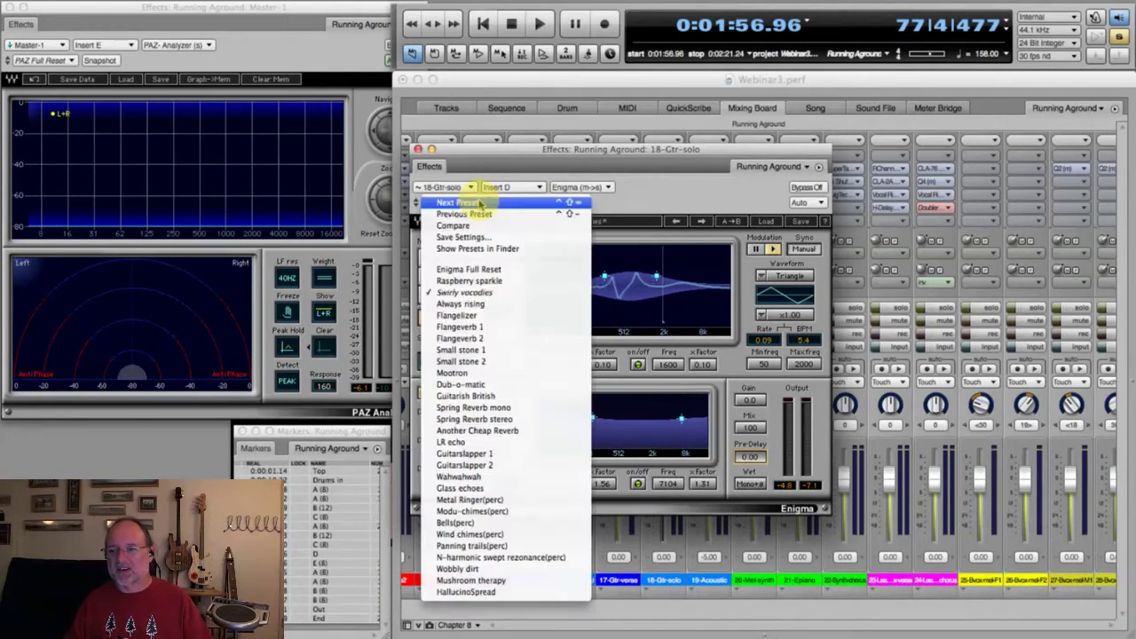
left_click(498, 374)
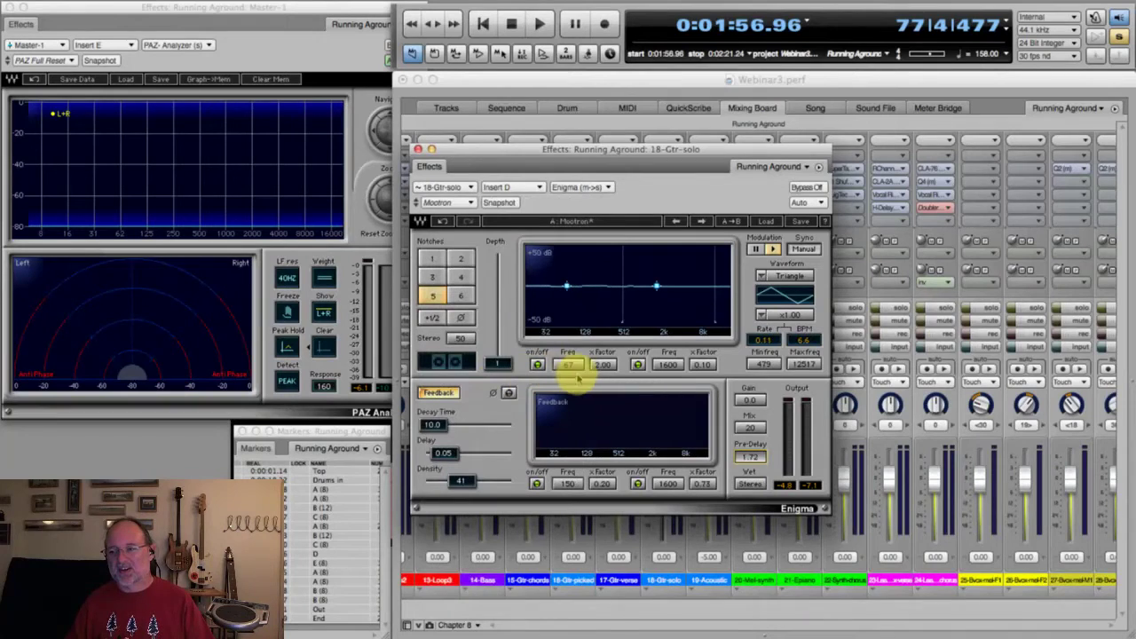
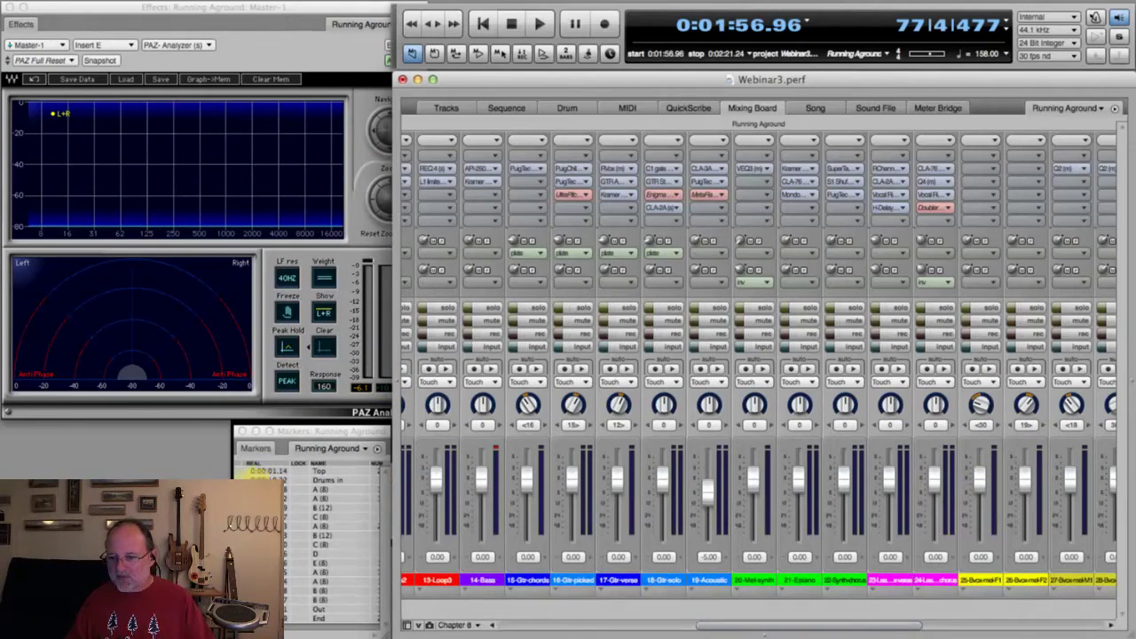
Move the playback start to 0:01:44.90 and play a short passage of the full mix.
left_click(329, 516)
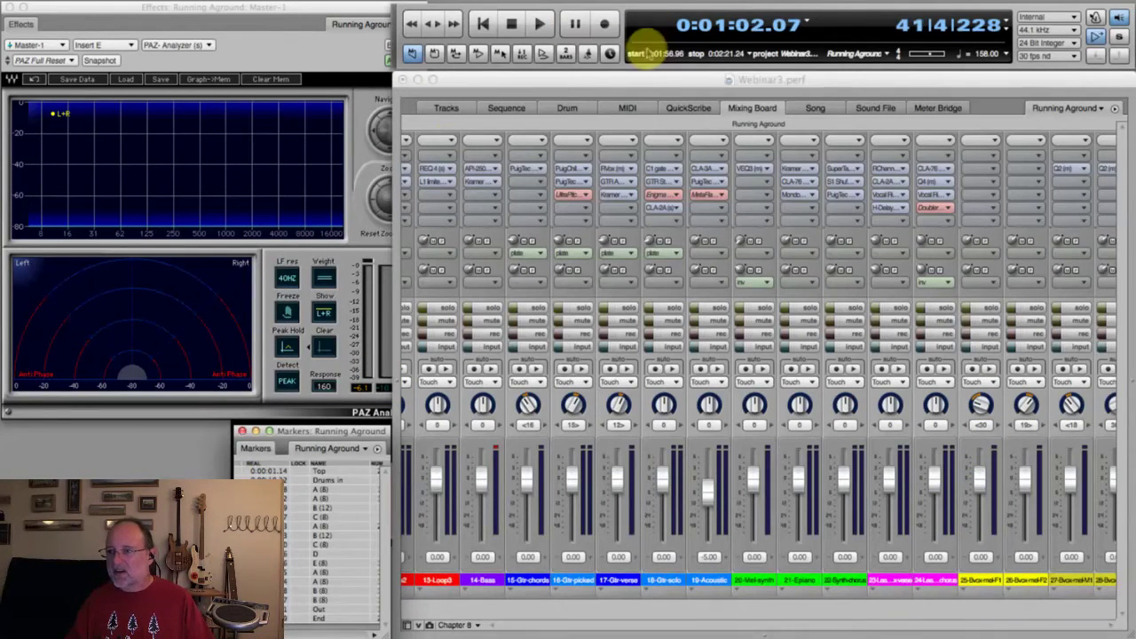
key("space")
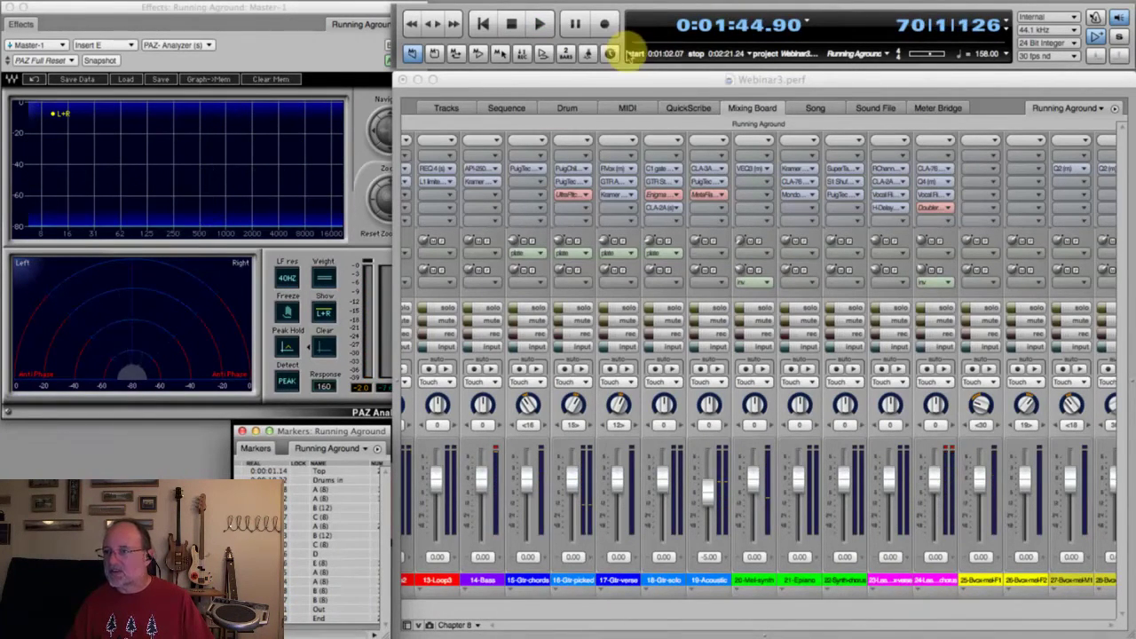
key("space")
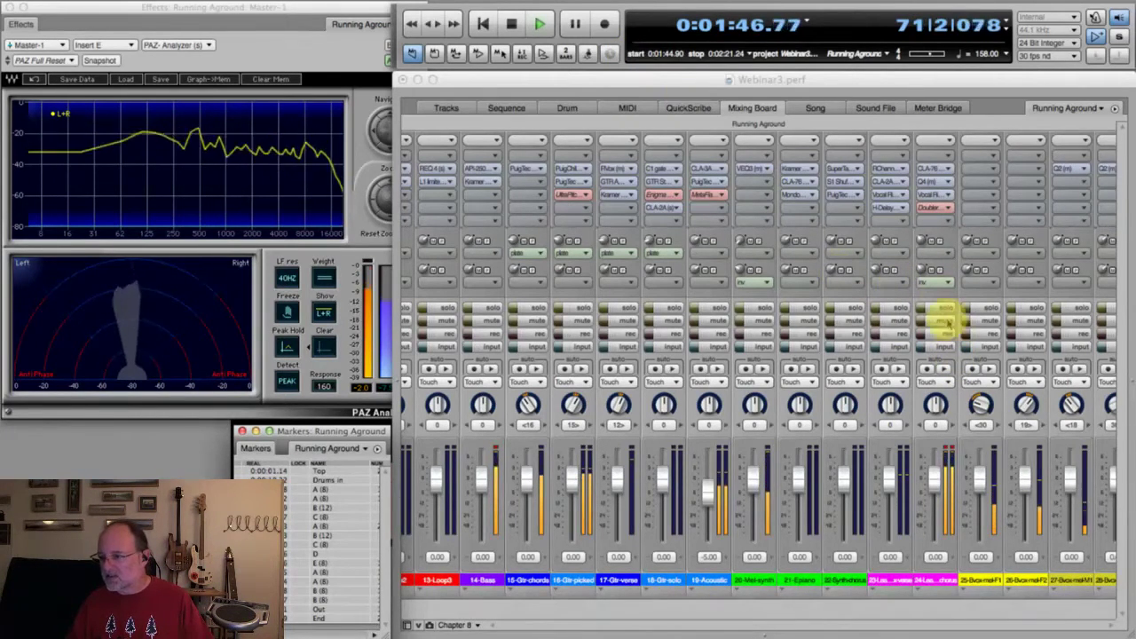
key("space")
Open the Doubler effect on the 24-Lead-vox-chorus track and solo that track.
left_click(934, 208)
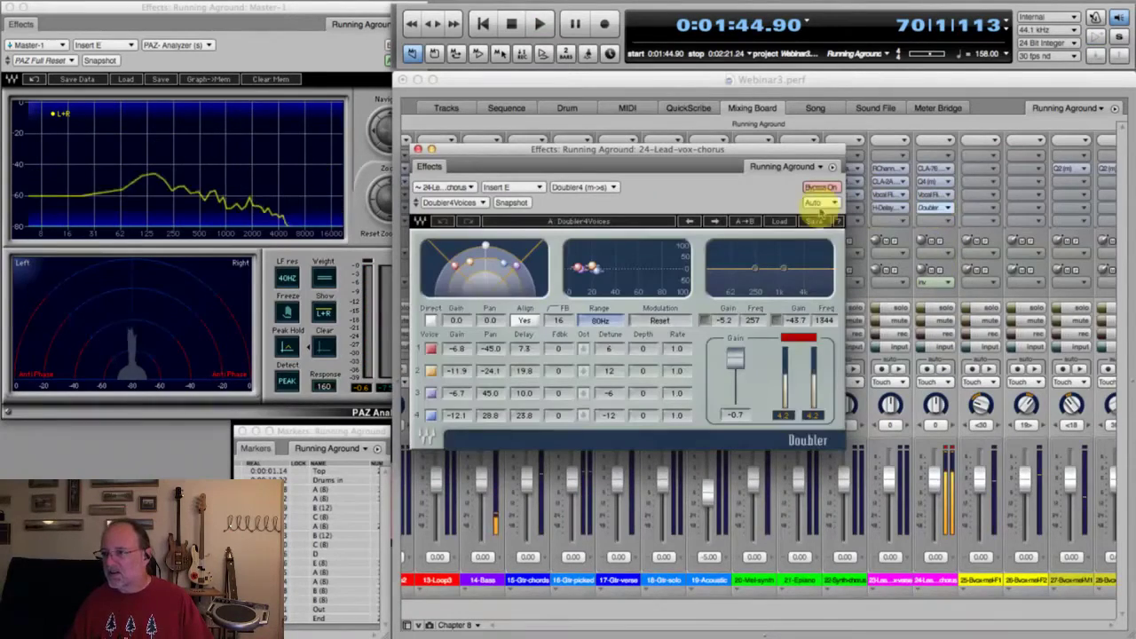
left_click(923, 309)
left_click(933, 209)
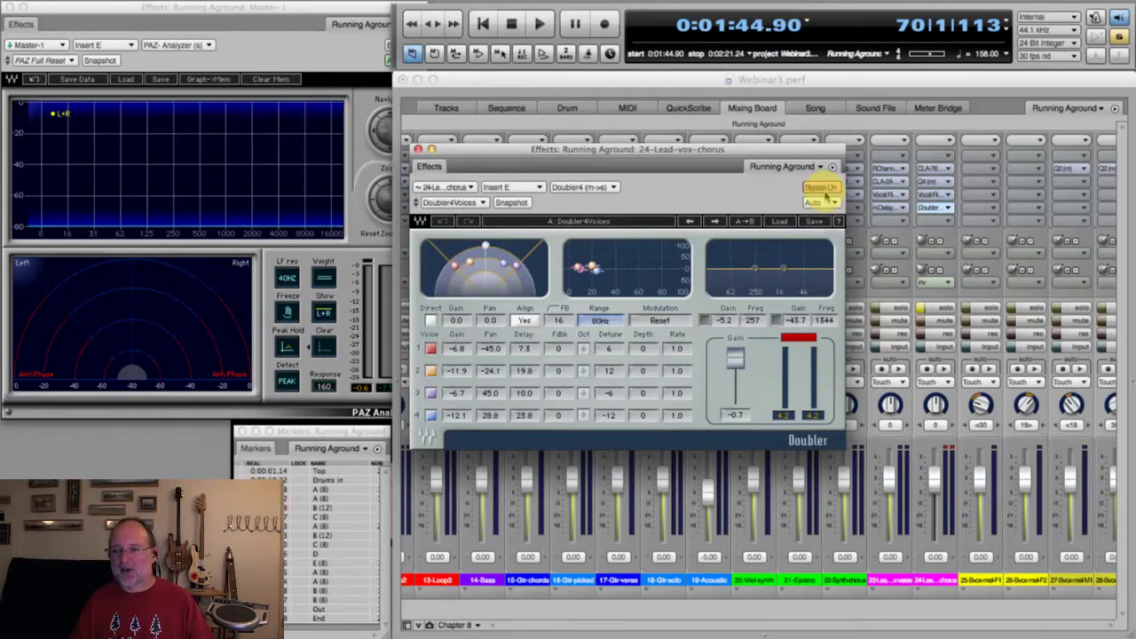
Audition the soloed lead vocal with the Doubler bypassed and with it active.
key("space")
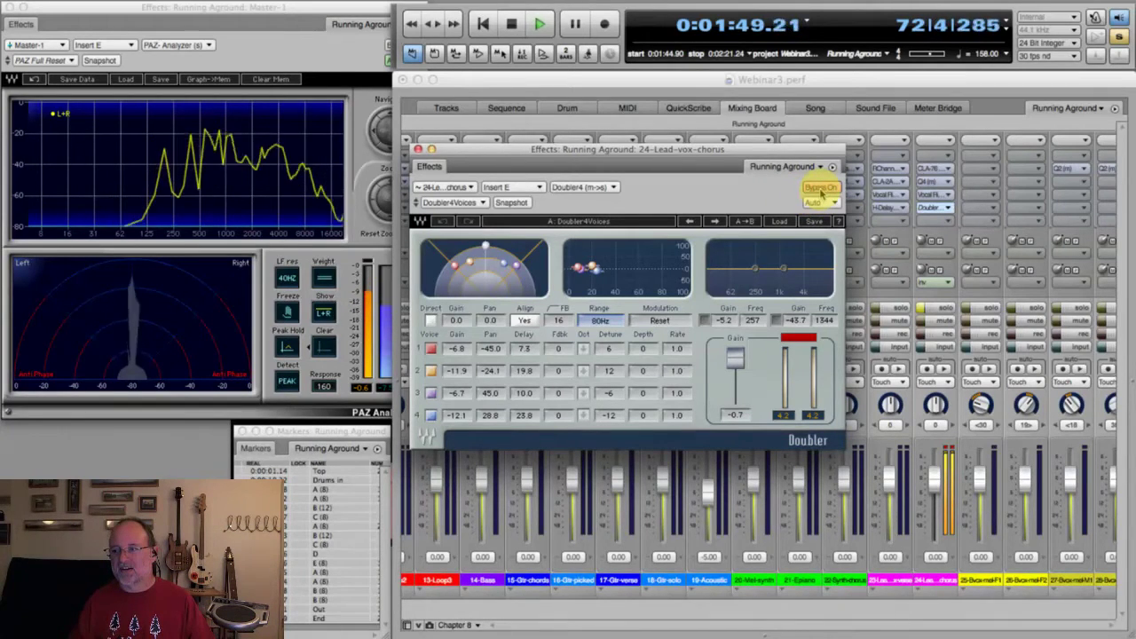
key("space")
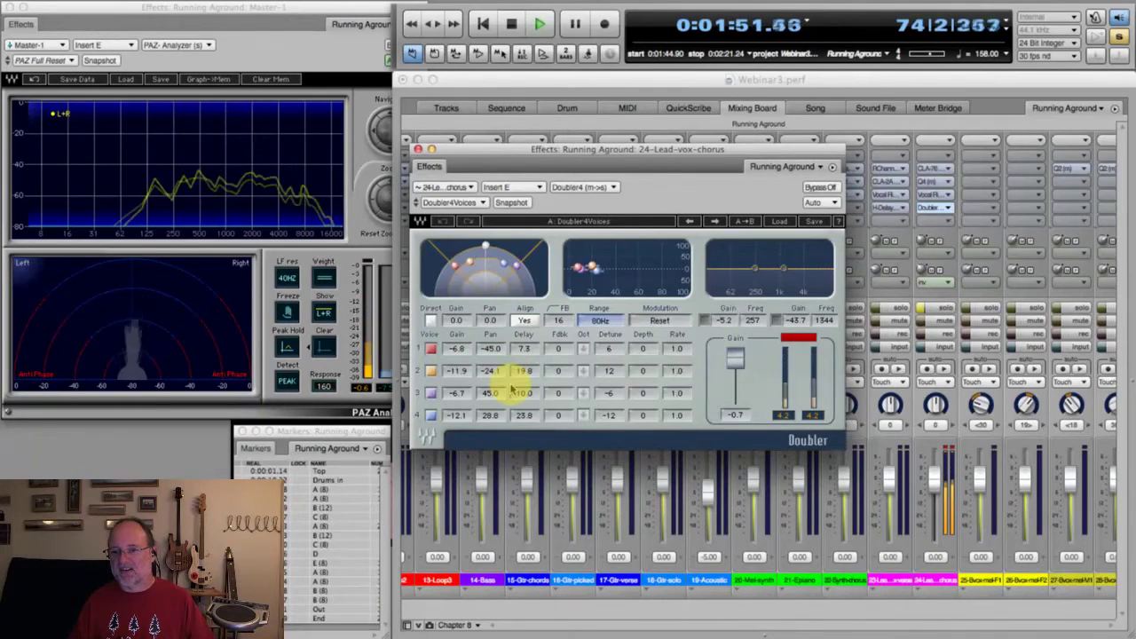
key("space")
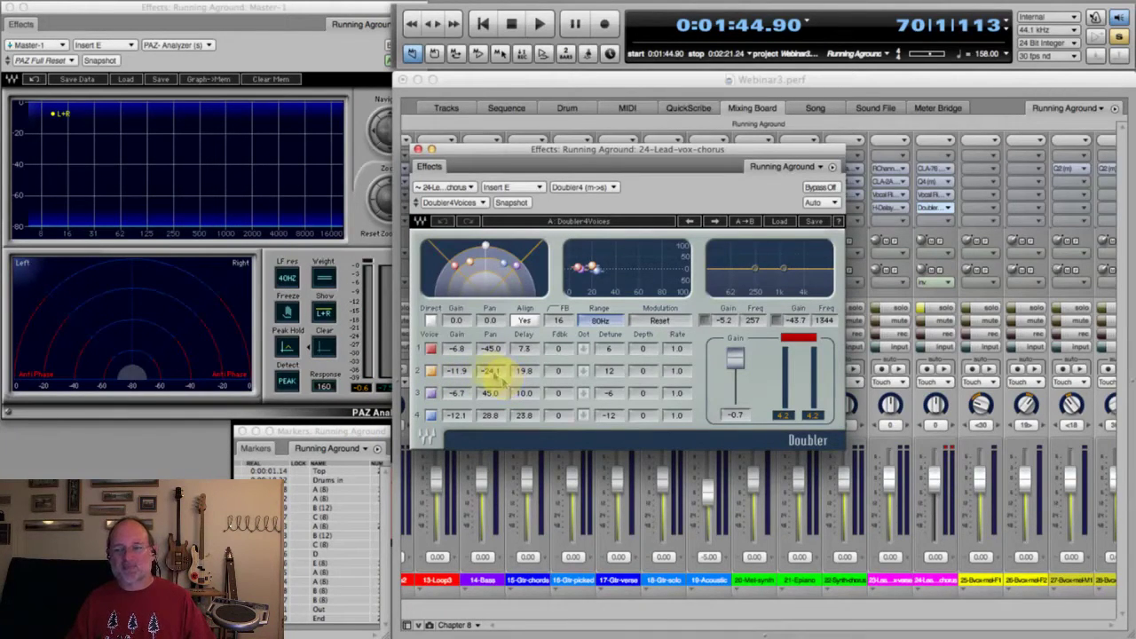
Turn off Doubler voices 1 and 3, audition the lead vocal, and turn both voices back on.
left_click(431, 349)
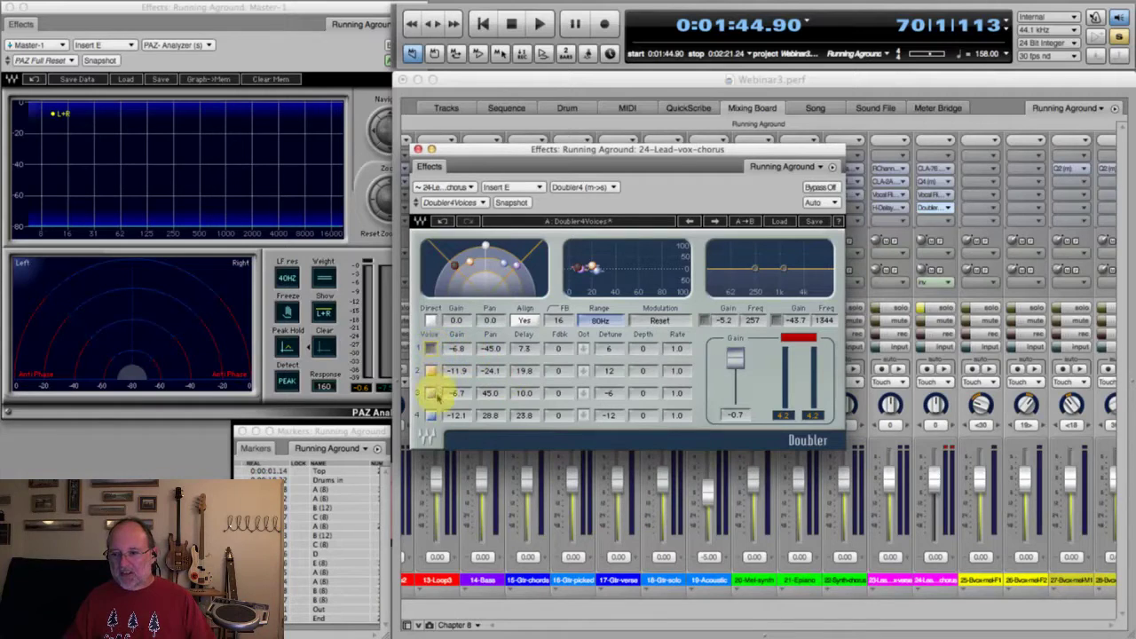
left_click(431, 393)
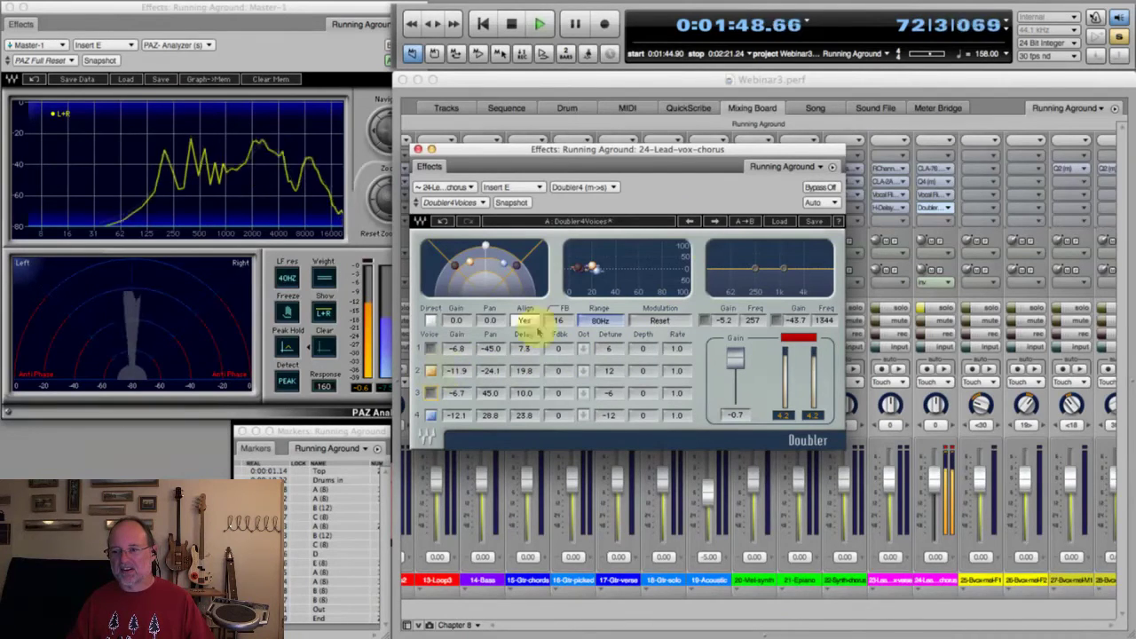
key("space")
left_click(431, 348)
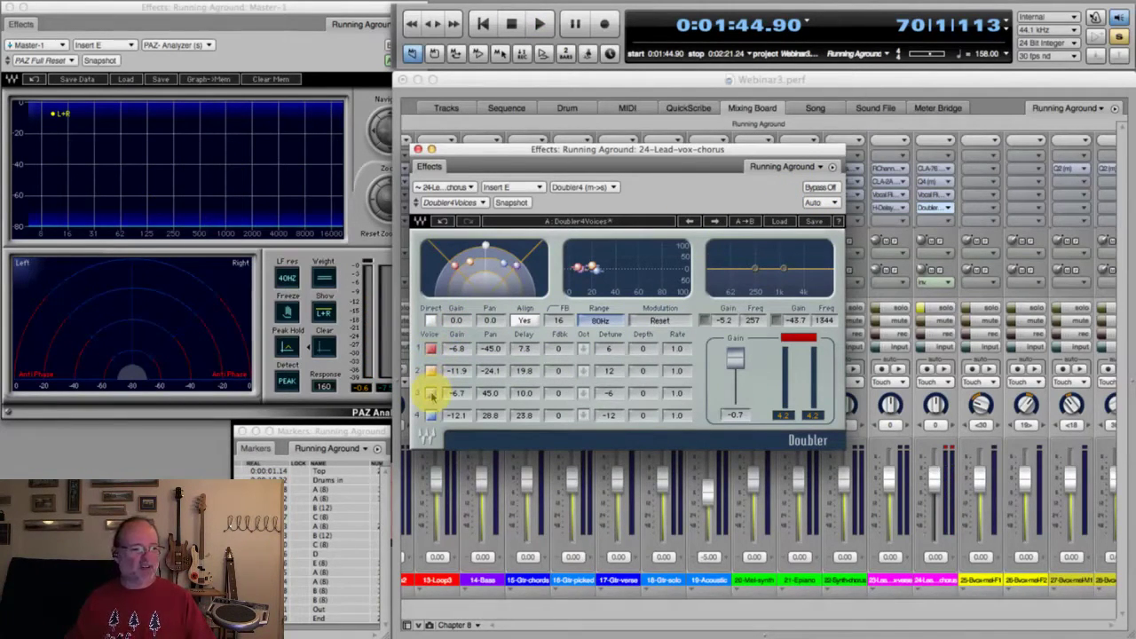
left_click(431, 394)
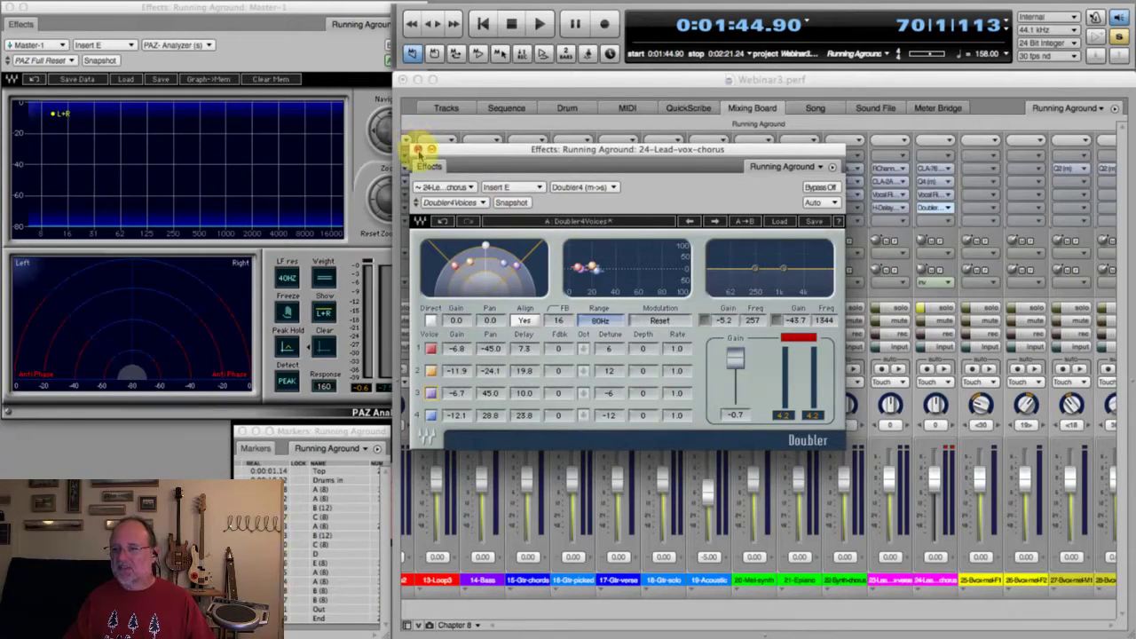
Bypass the Doubler on the lead vocal and close its effect window.
left_click(818, 187)
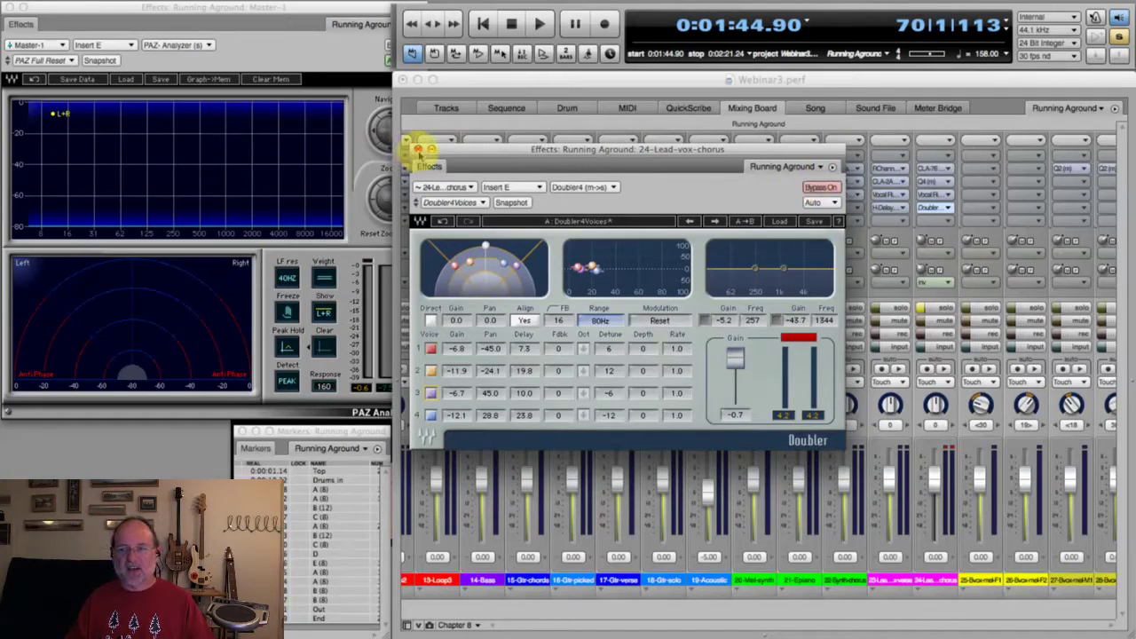
left_click(419, 149)
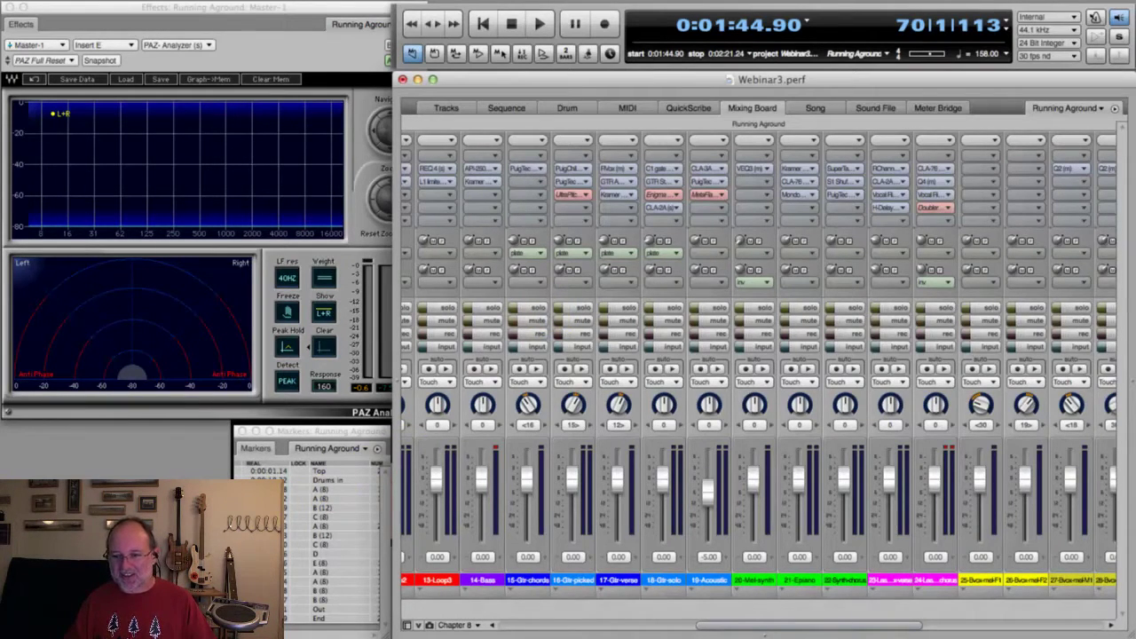
Play the song from 0:01:02.07, solo the 16-Gtr-picked track, and stop playback after listening.
left_click(355, 498)
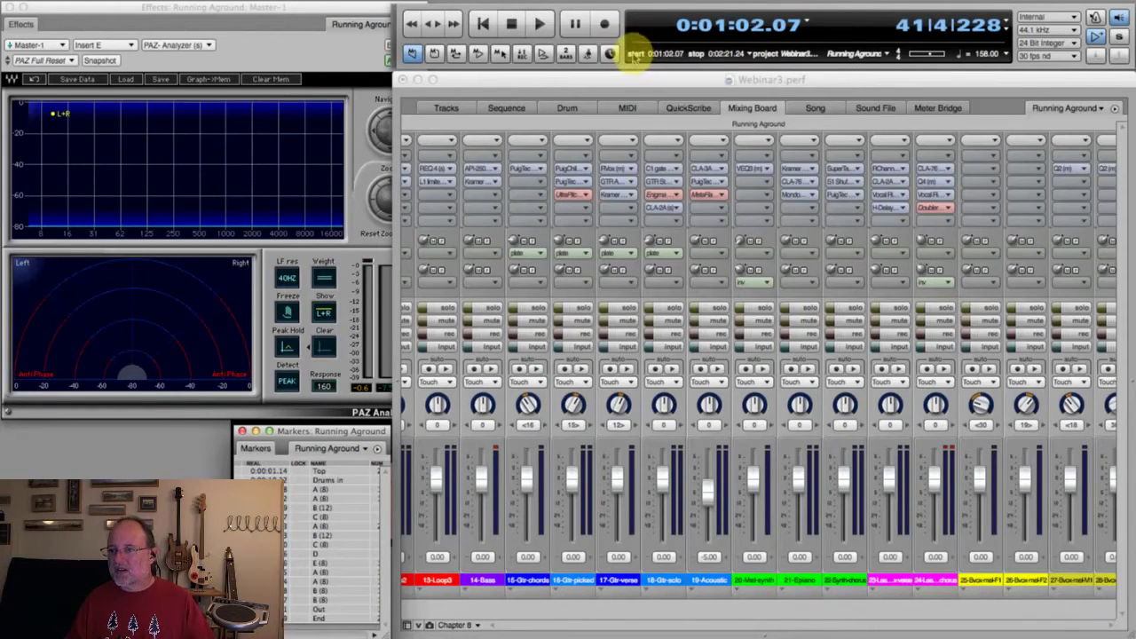
key("space")
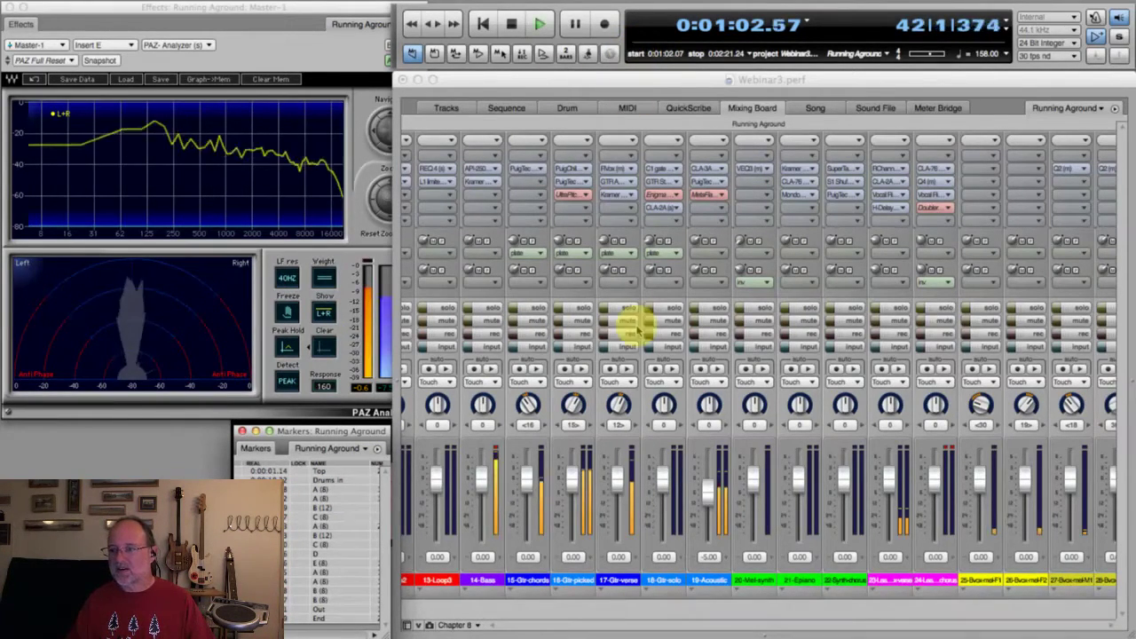
left_click(564, 310)
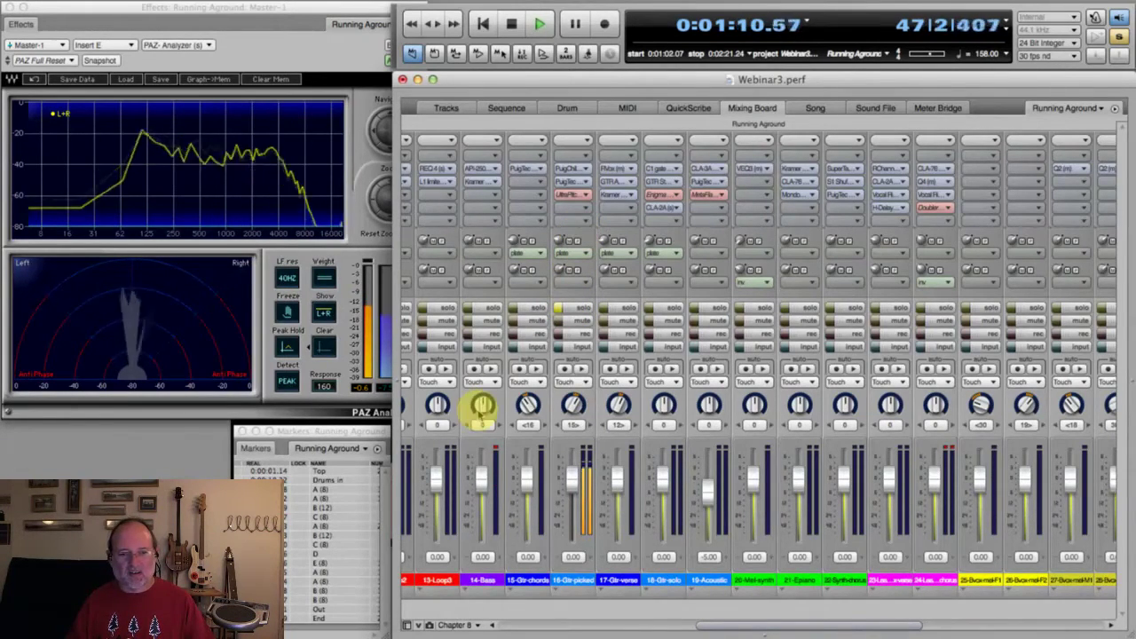
key("space")
key("space")
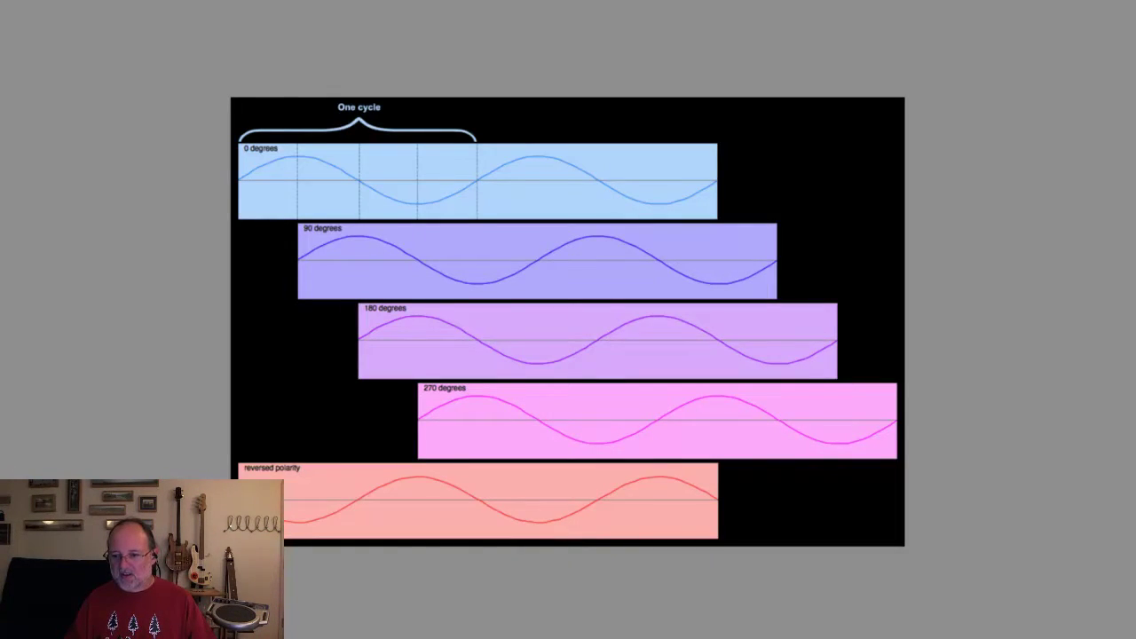
Return to Digital Performer, turn off auto-rewind, and play the soloed picked guitar from 0:02:33.25.
key("super+Tab")
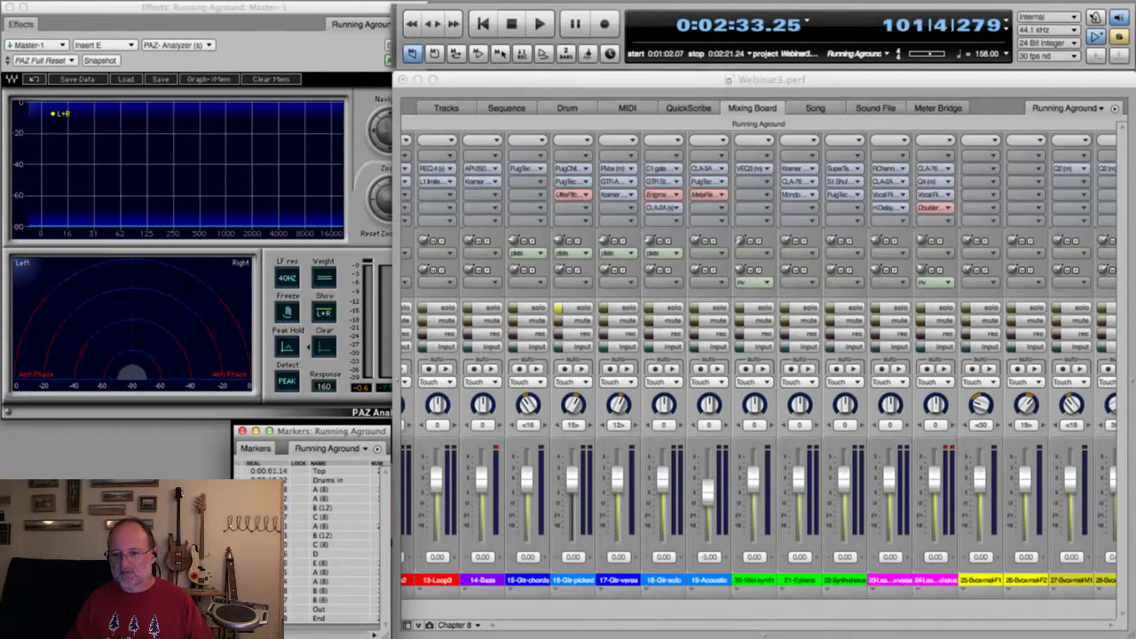
left_click(406, 60)
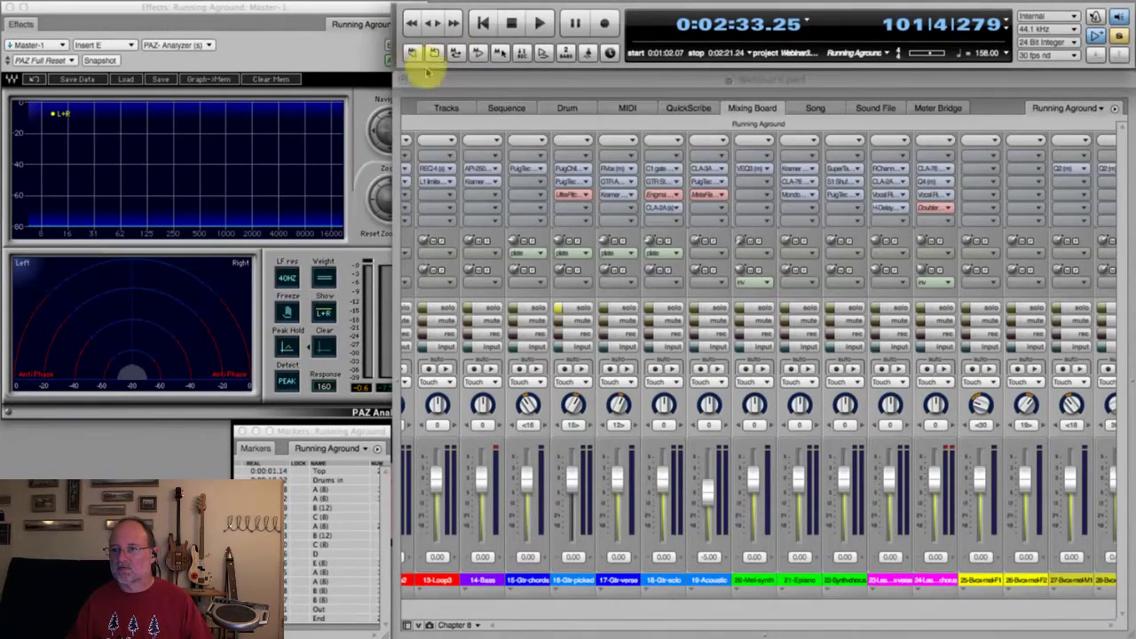
key("space")
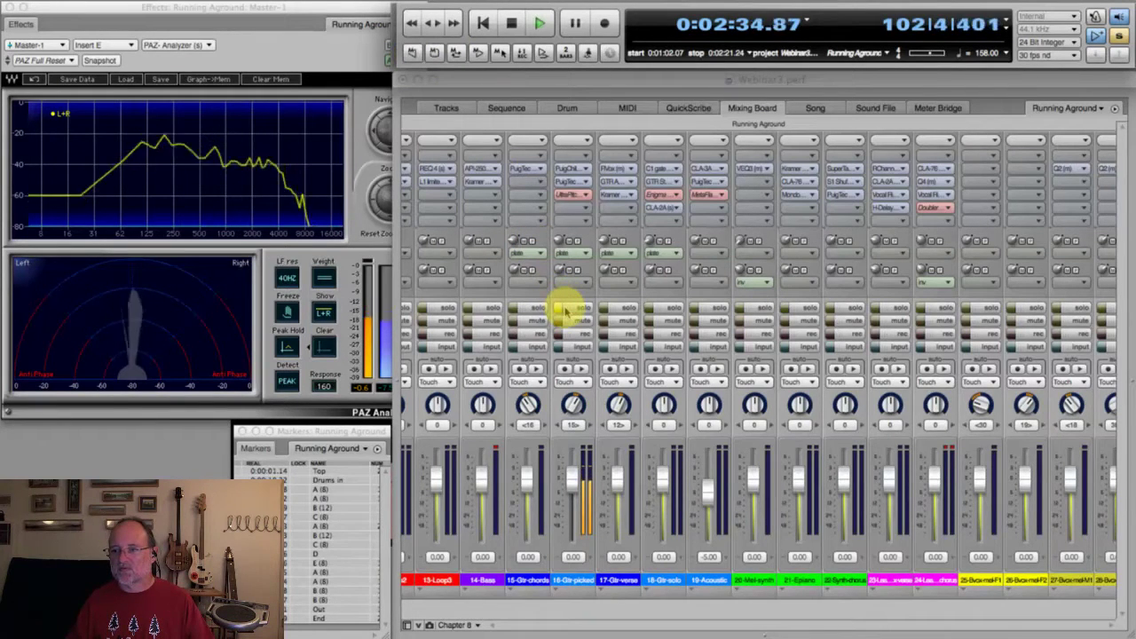
key("space")
Open UltraPitch on the 16-Gtr-picked track and take it out of bypass during playback.
double_click(571, 195)
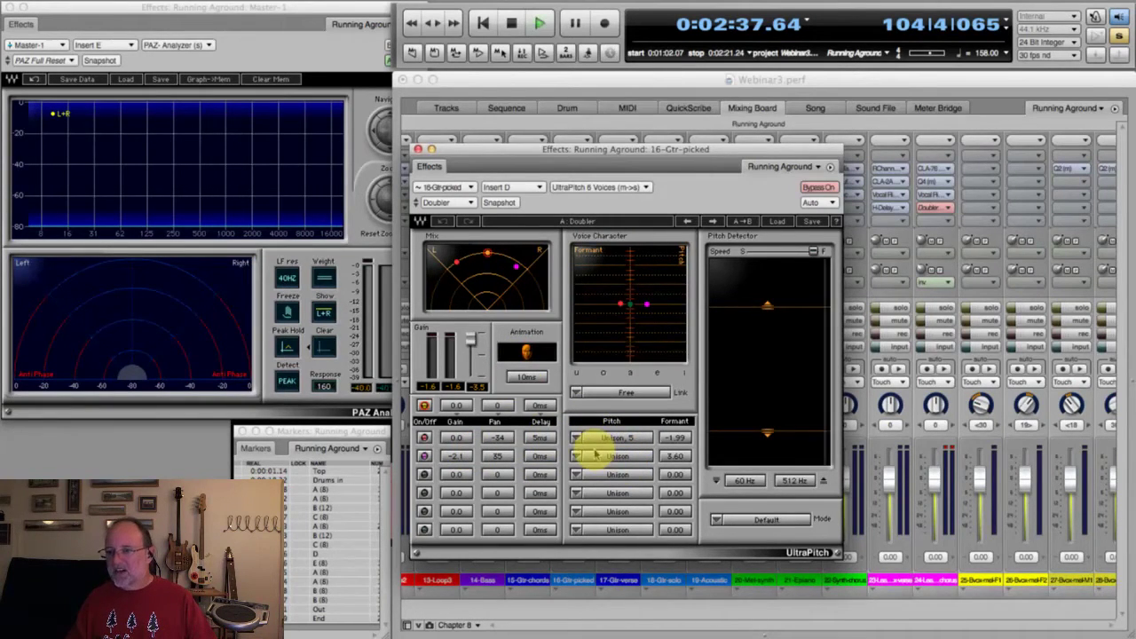
key("space")
left_click(809, 190)
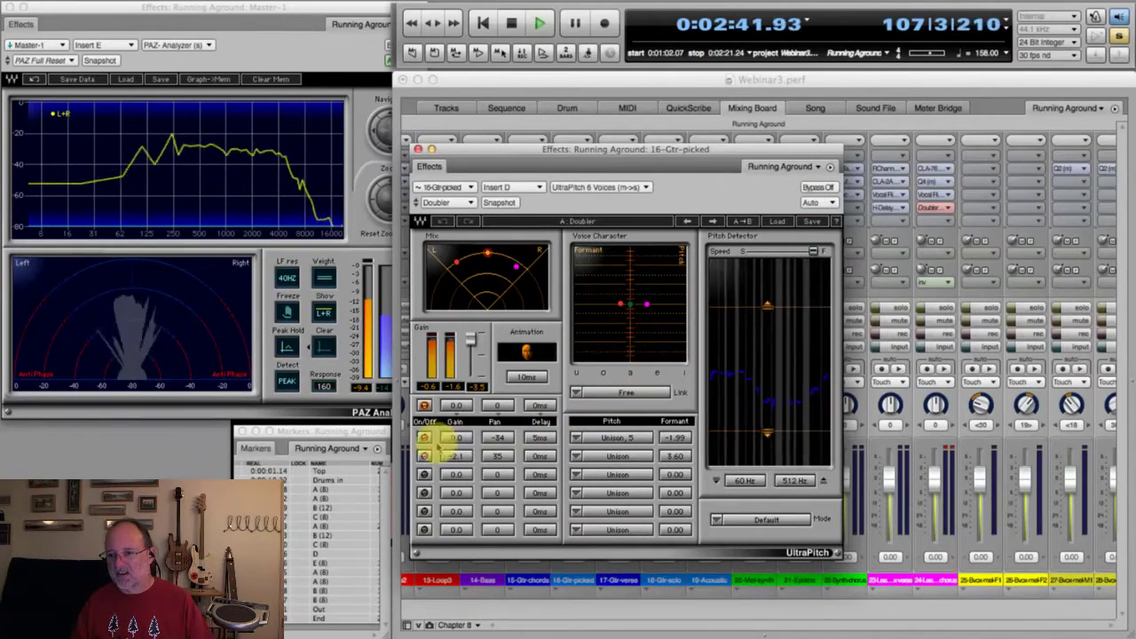
Audition UltraPitch voices 1 and 2 separately on the picked guitar with the direct signal off.
left_click(425, 437)
left_click(425, 438)
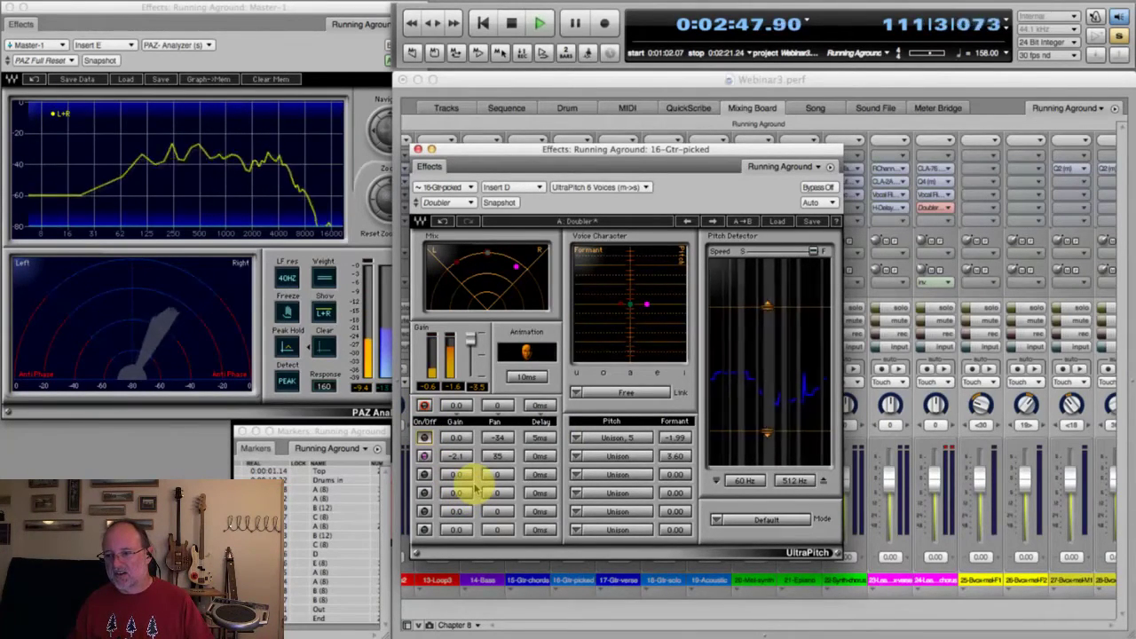
key("space")
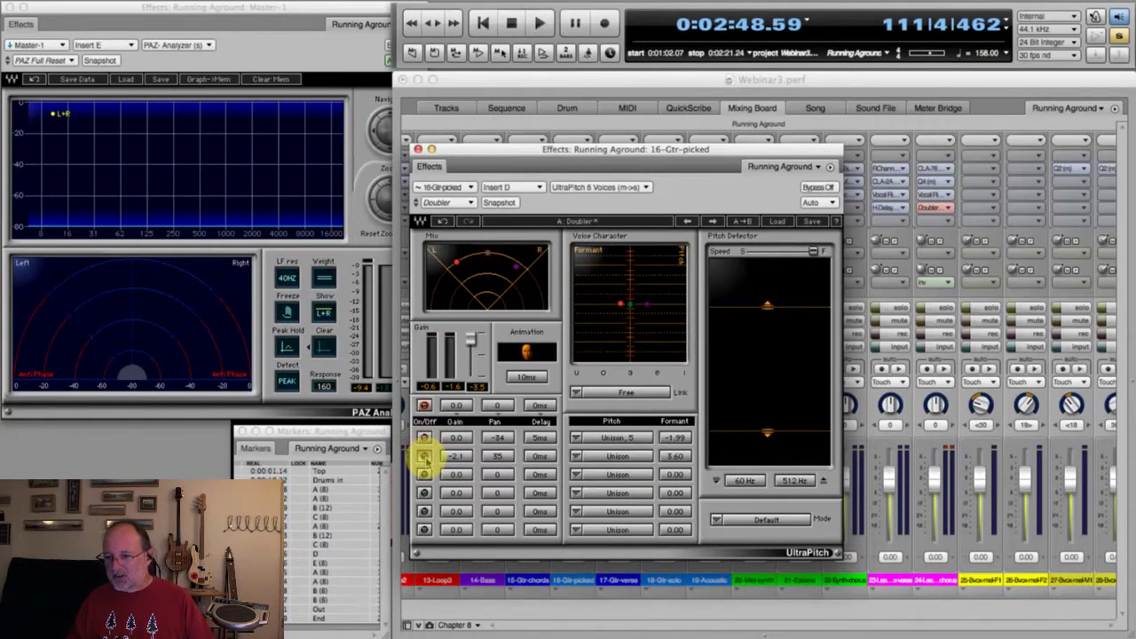
key("space")
key("space")
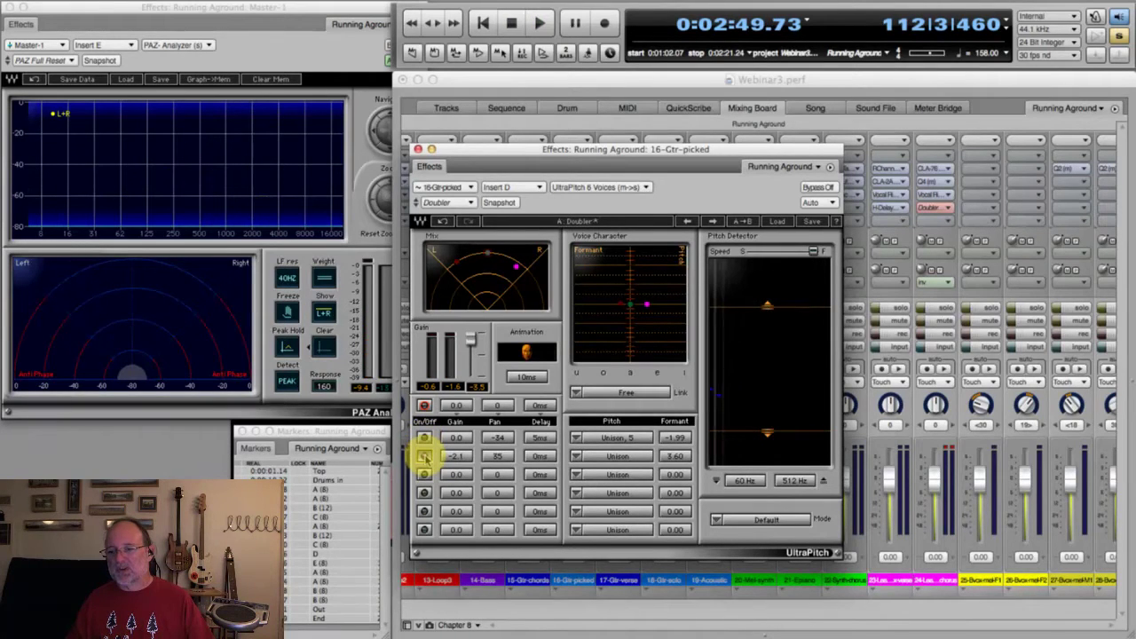
Compare the picked guitar's direct signal alone with UltraPitch voice 2 alone.
left_click(423, 405)
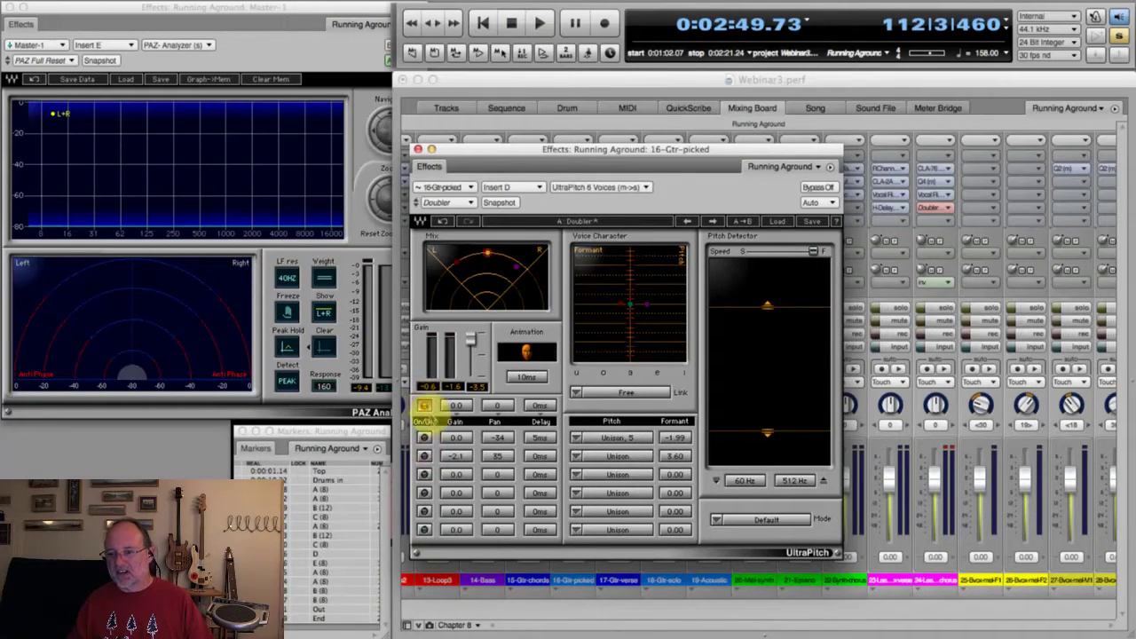
key("space")
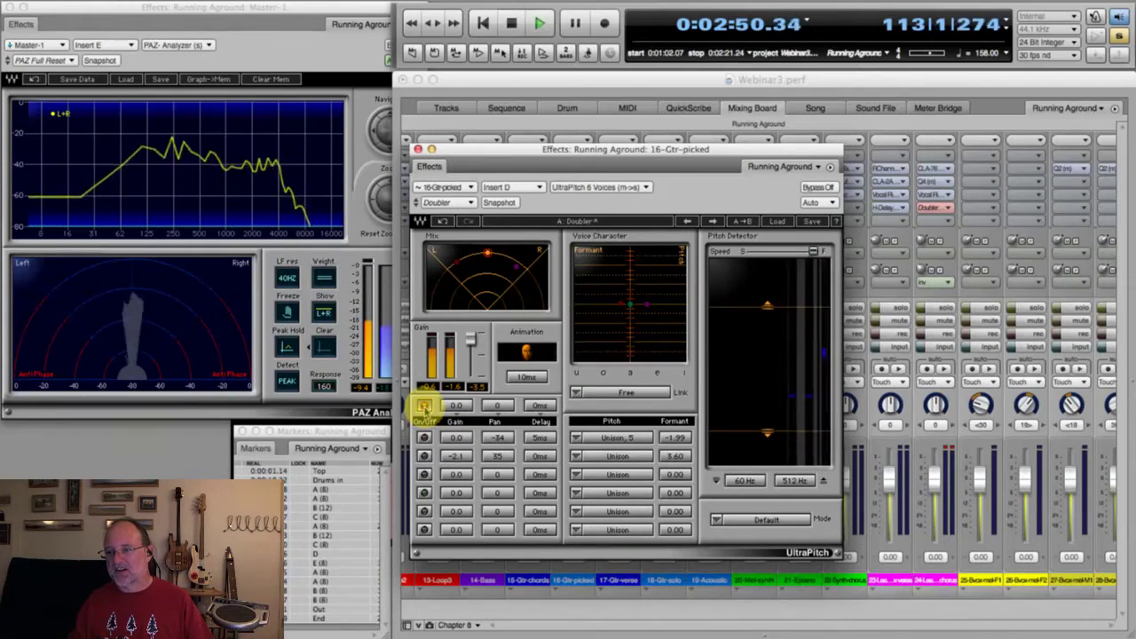
key("space")
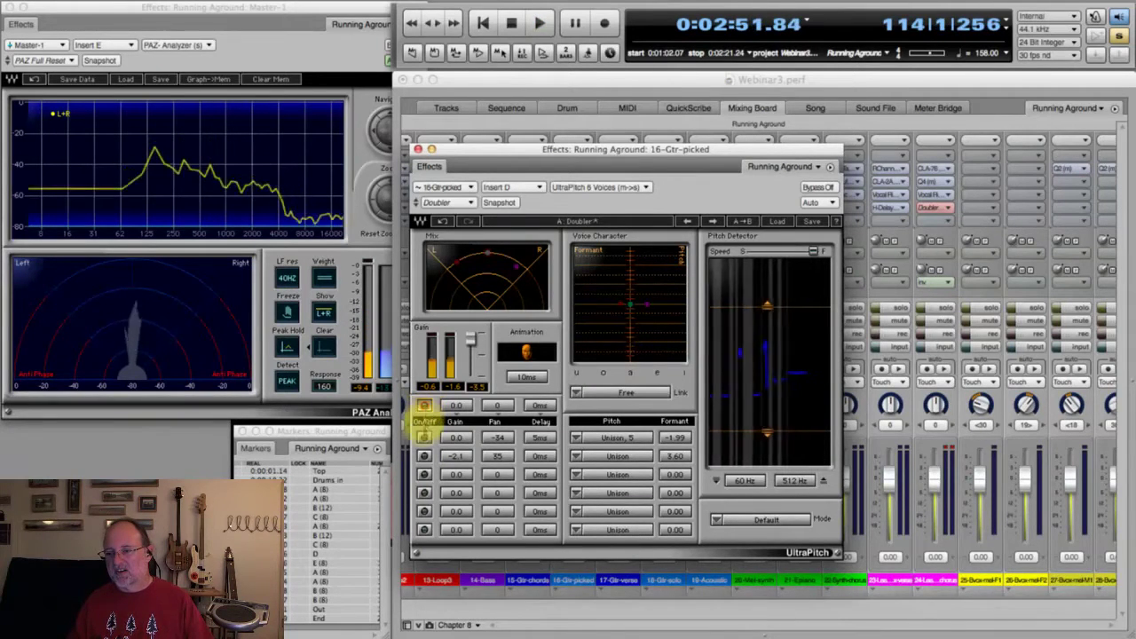
key("space")
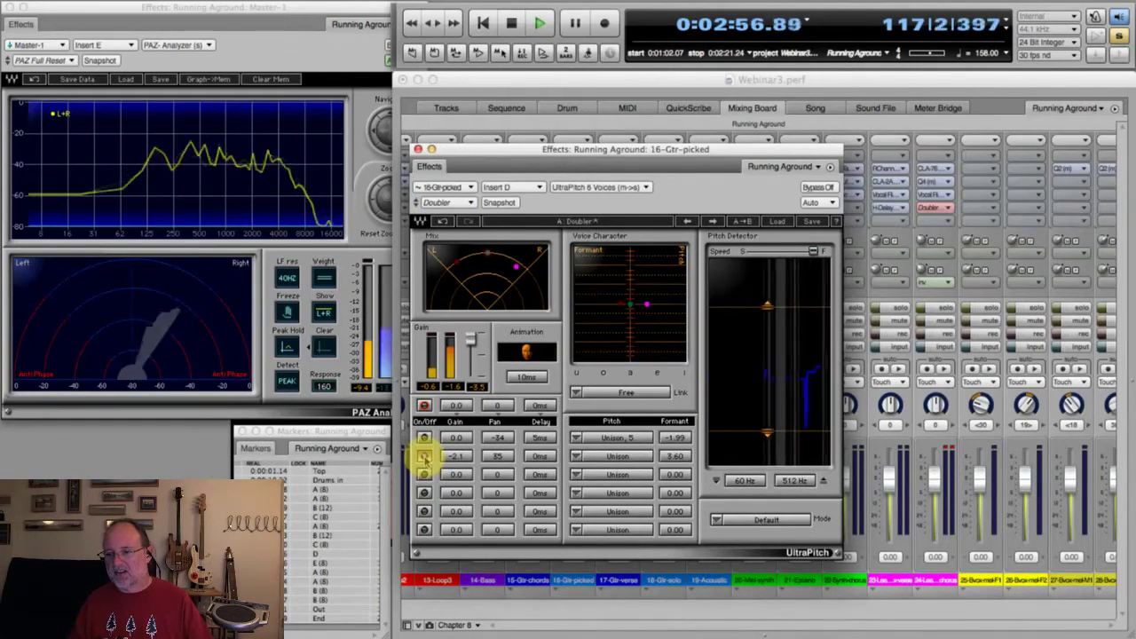
key("space")
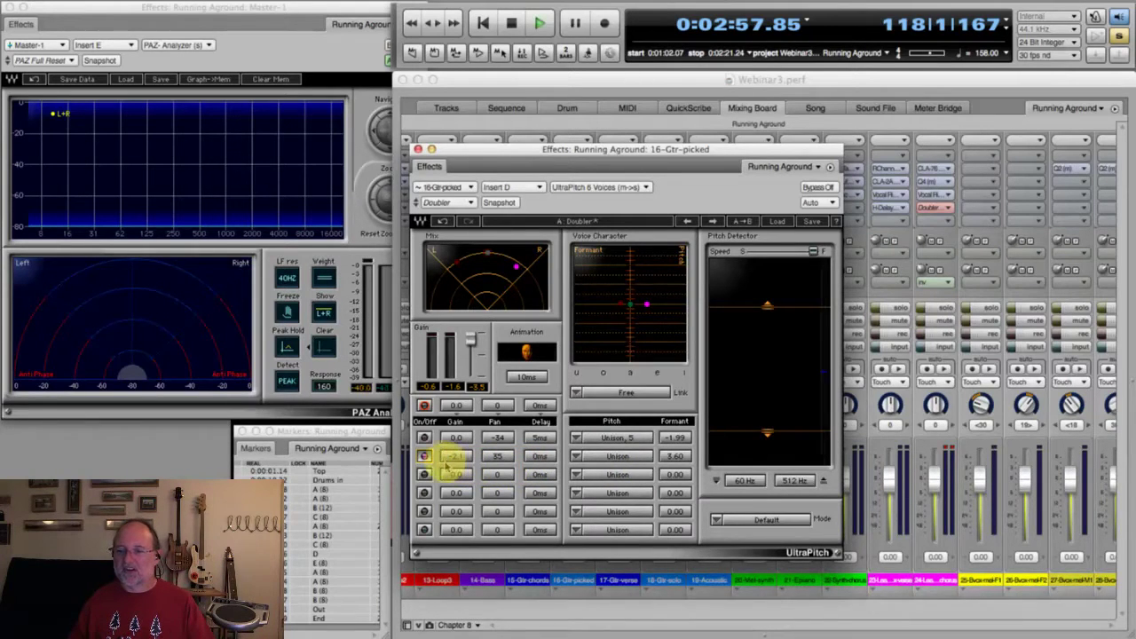
Audition UltraPitch voice 2, the direct signal and voice 1 one at a time on the picked guitar.
key("space")
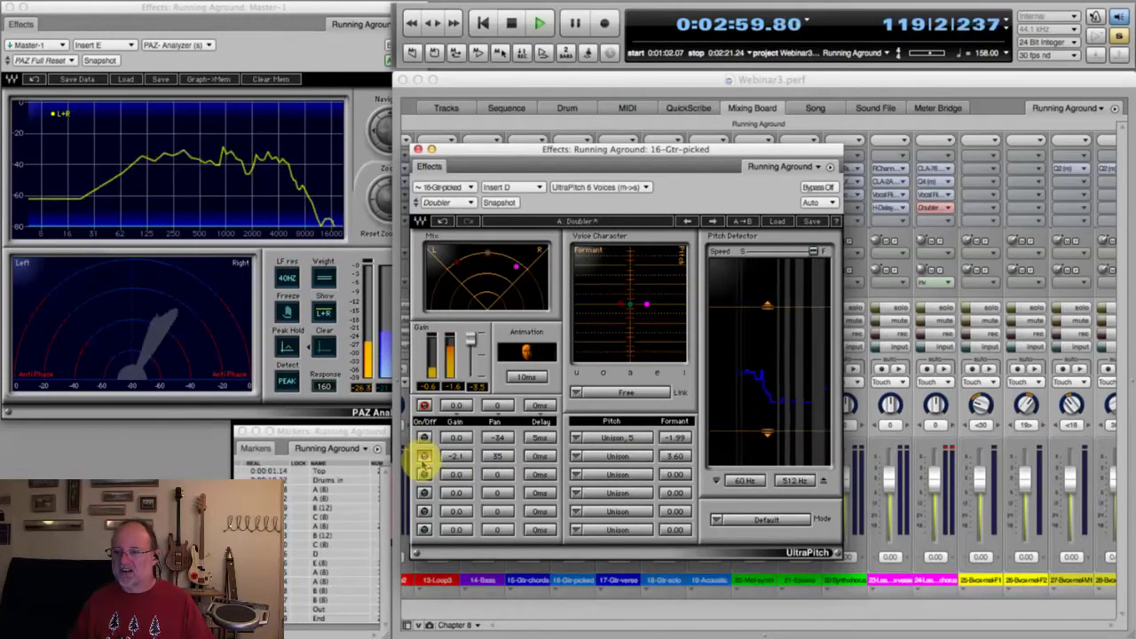
key("space")
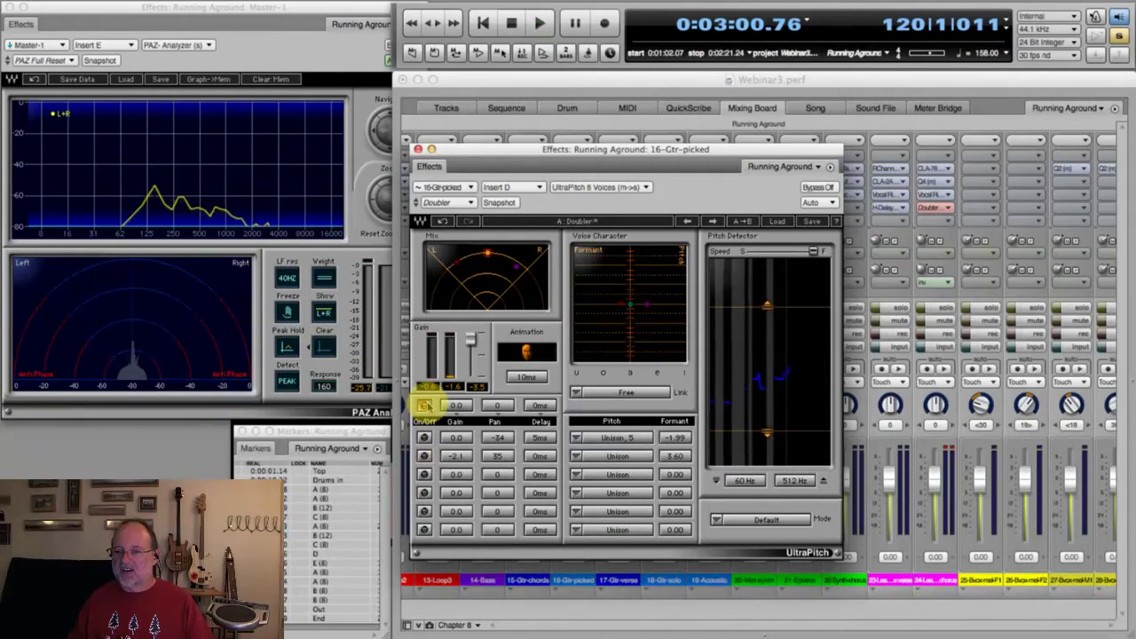
key("space")
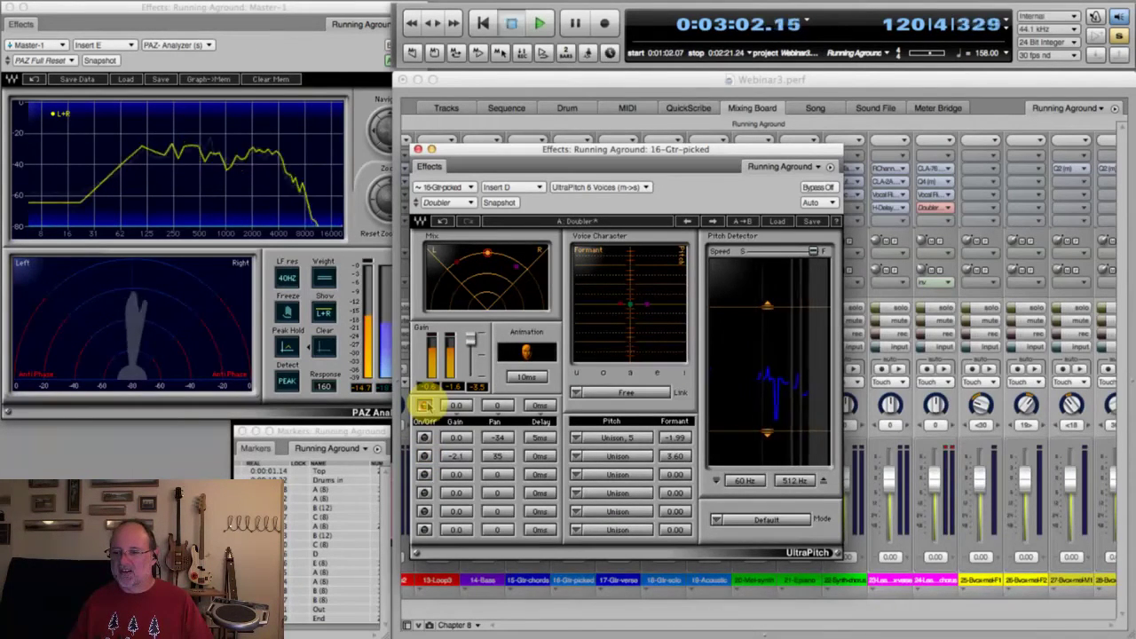
key("space")
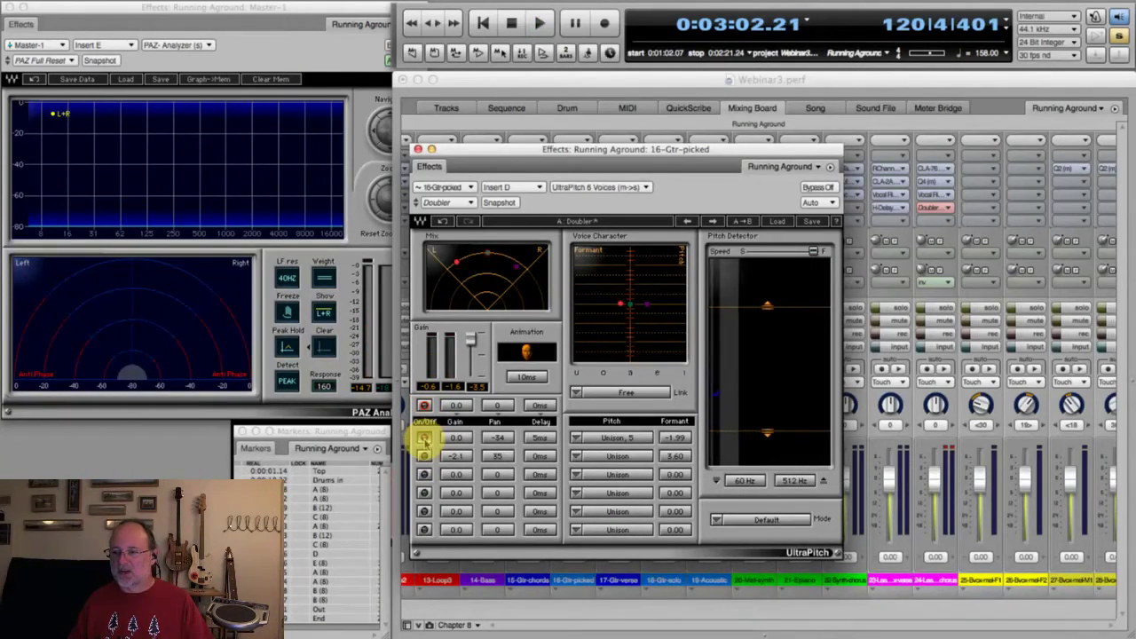
key("space")
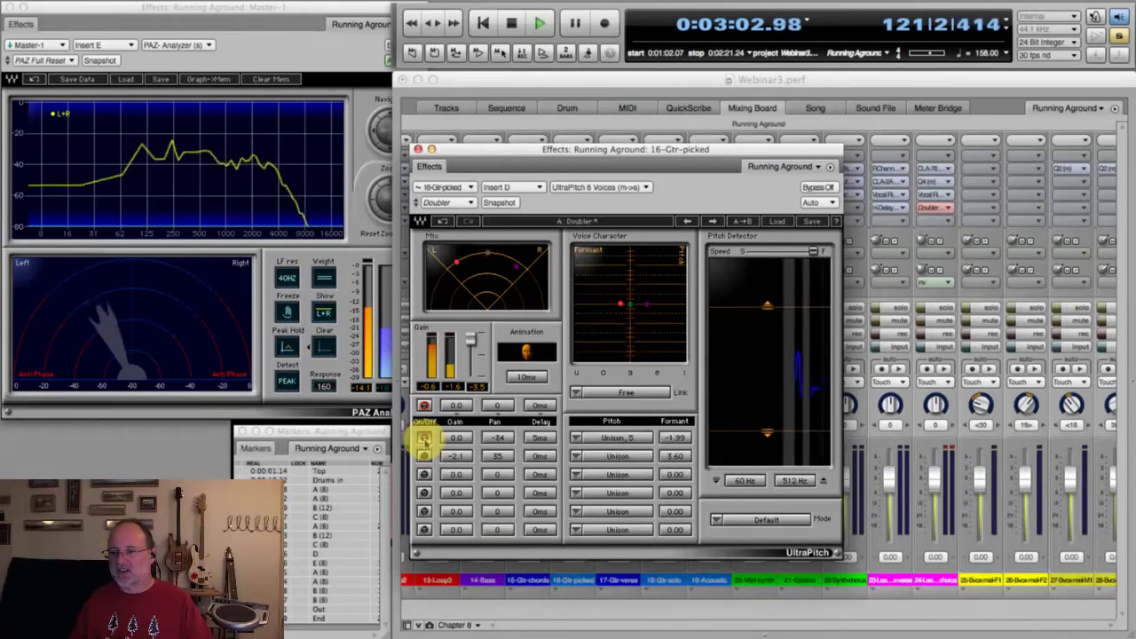
key("space")
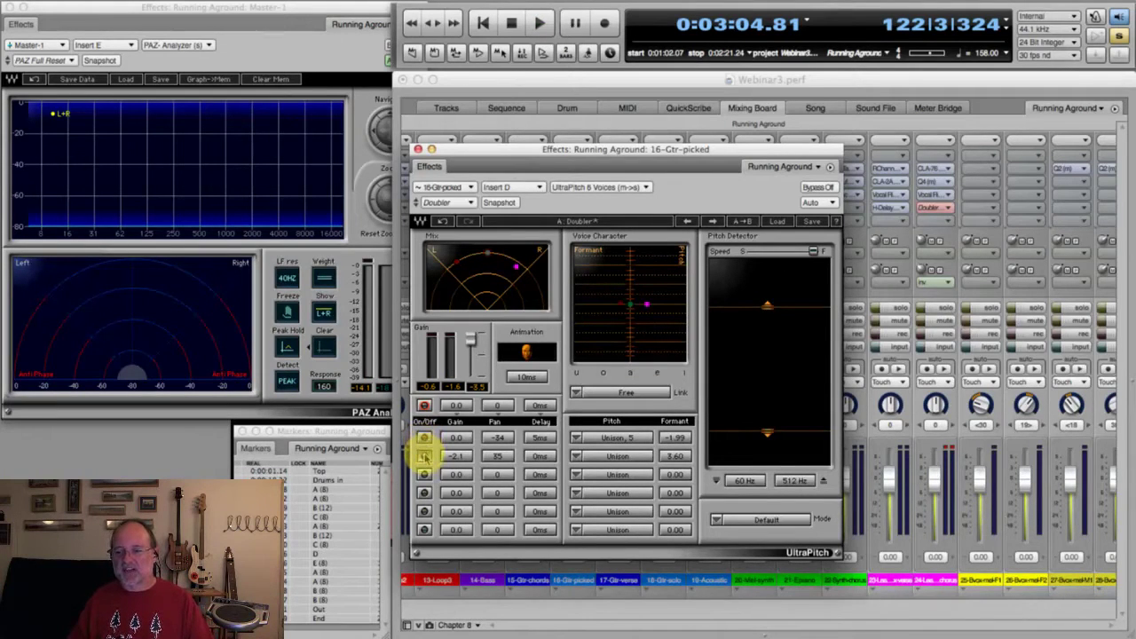
Turn on UltraPitch voices 1 and 2 together, add the direct signal back, and play the picked guitar.
key("space")
key("space")
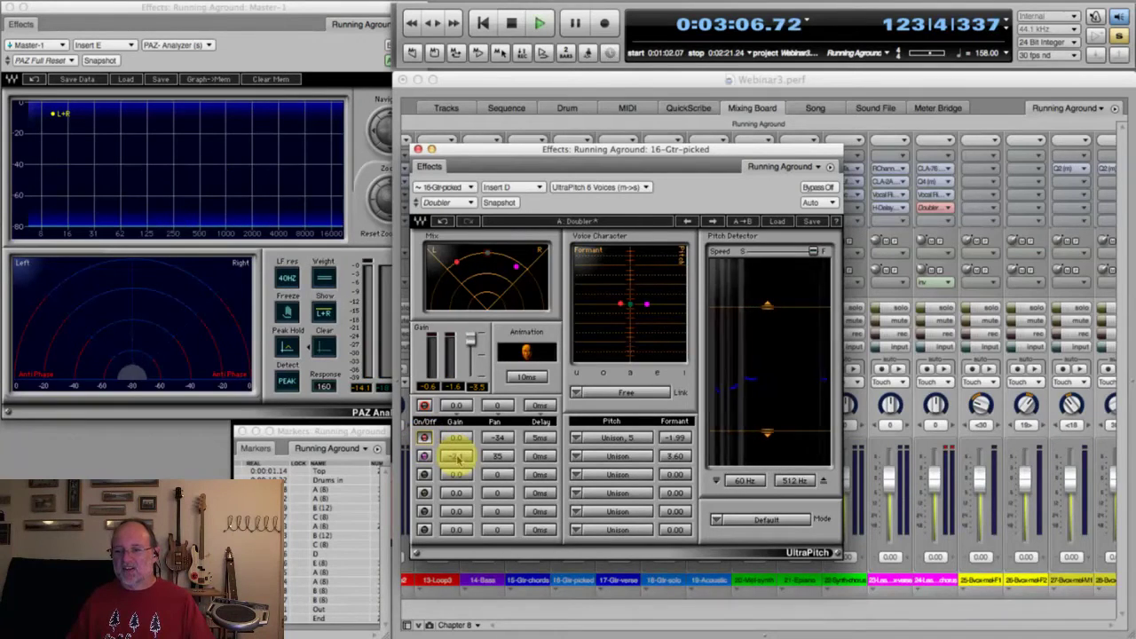
key("space")
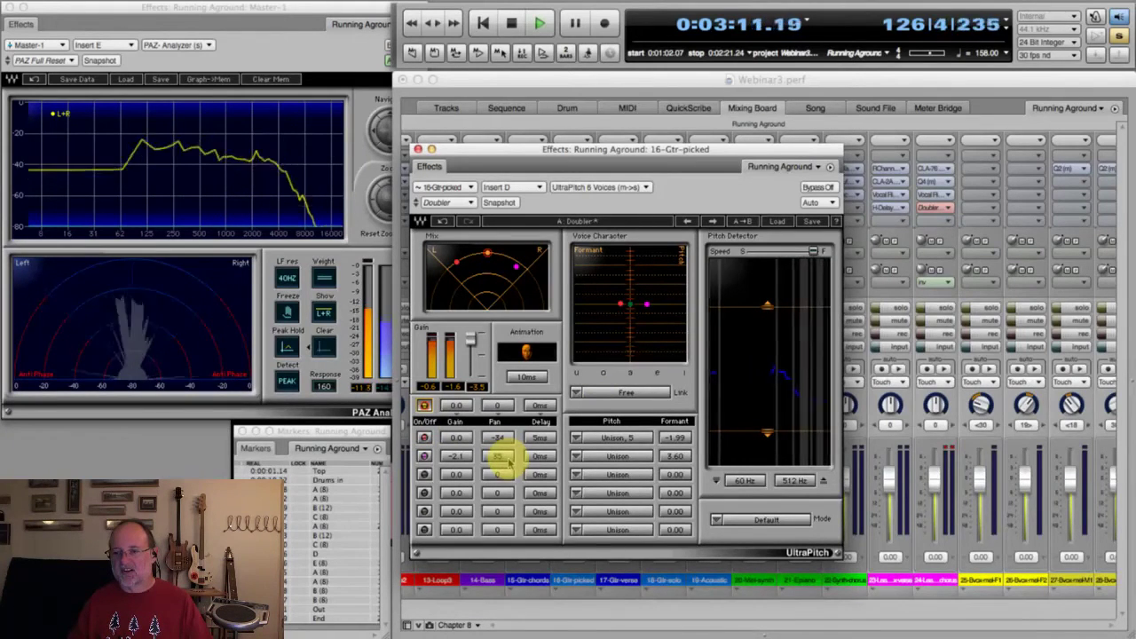
key("space")
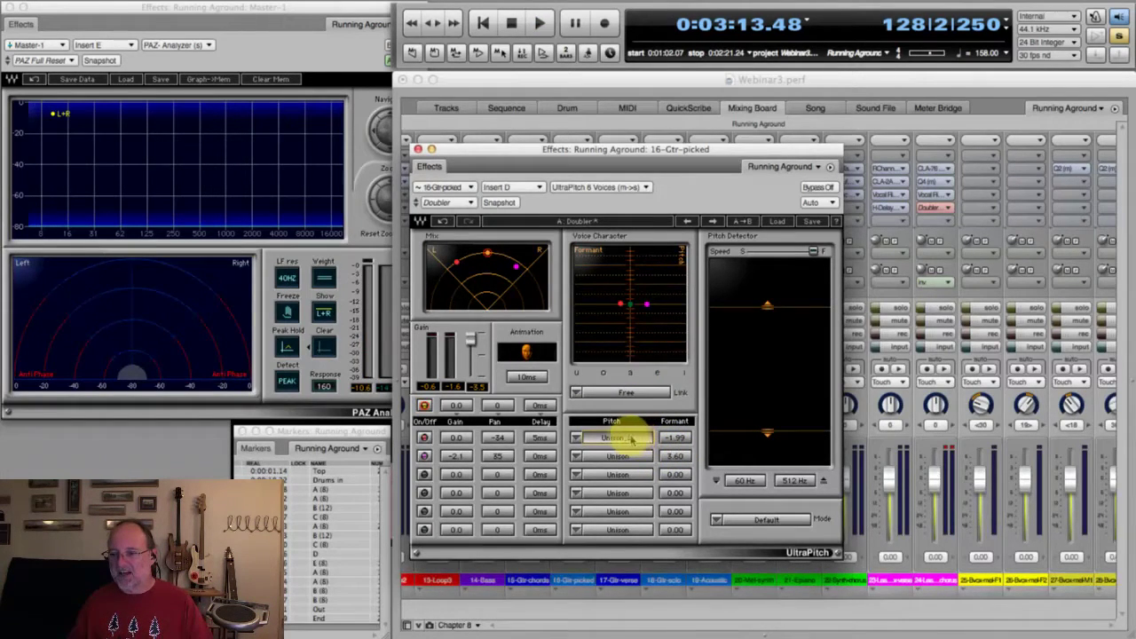
Shift voice 1 up to 2nd m, 95 and voice 2 down to -2nd M, -55 in the Voice Character graph and audition them.
left_click_drag(620, 305, 646, 322)
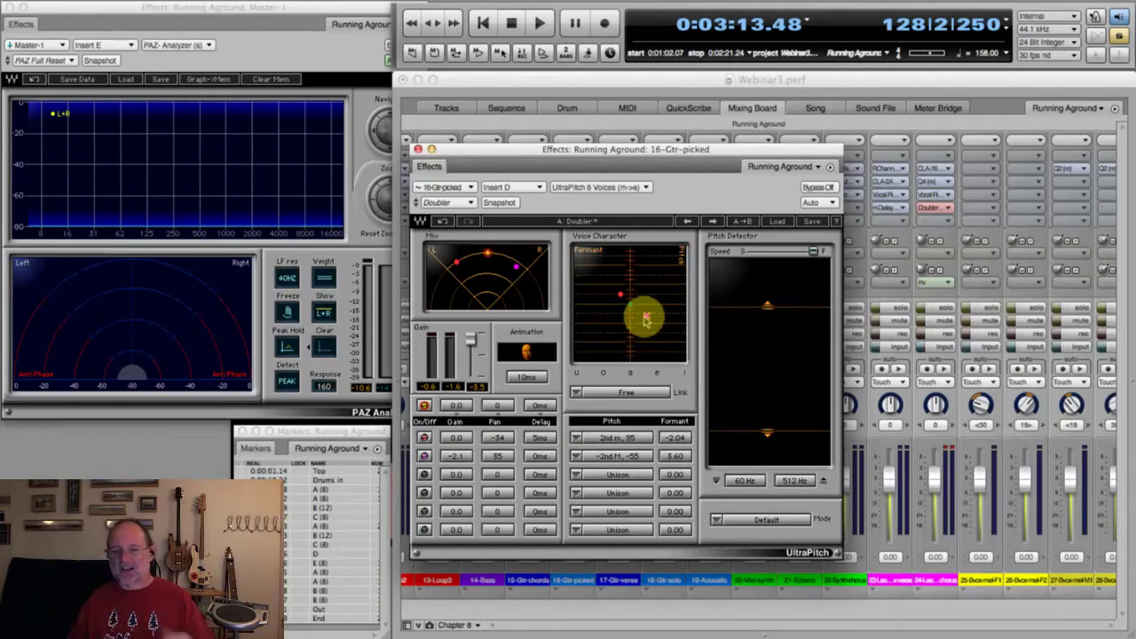
key("space")
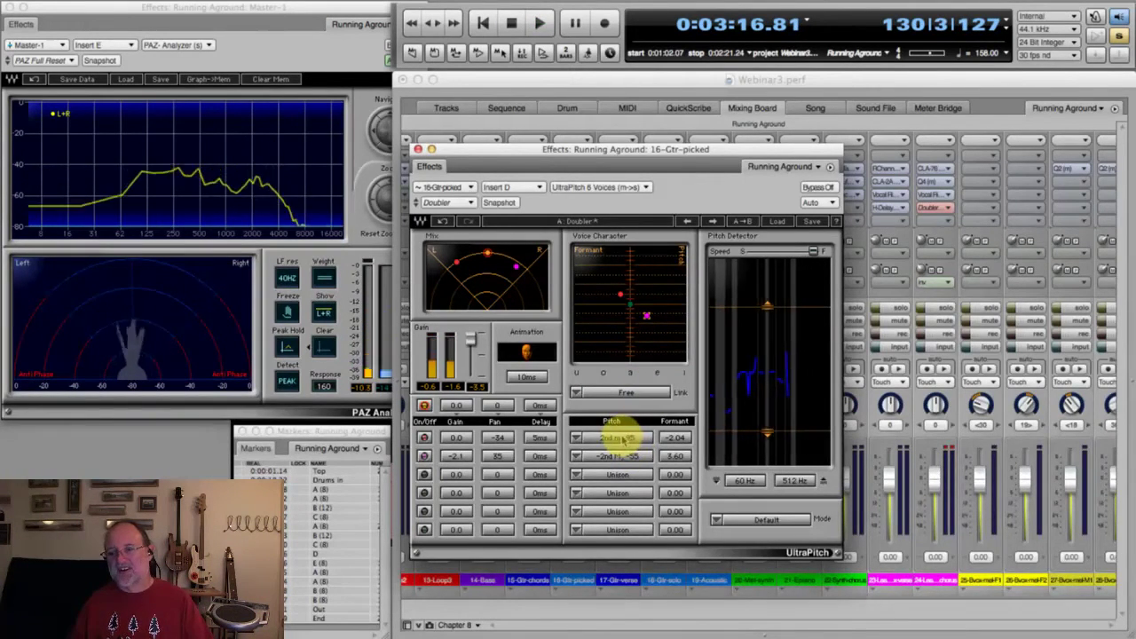
Set UltraPitch voice 1's pitch to 4th and voice 2's pitch to -5th, and play the harmonized guitar.
left_click(575, 438)
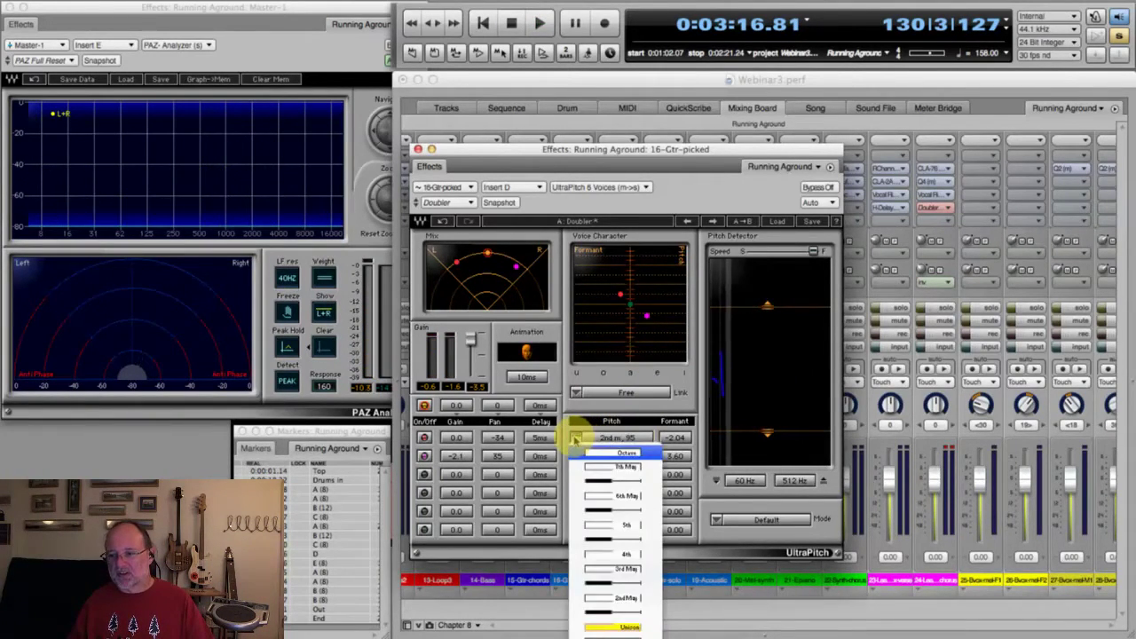
left_click(585, 554)
left_click(576, 455)
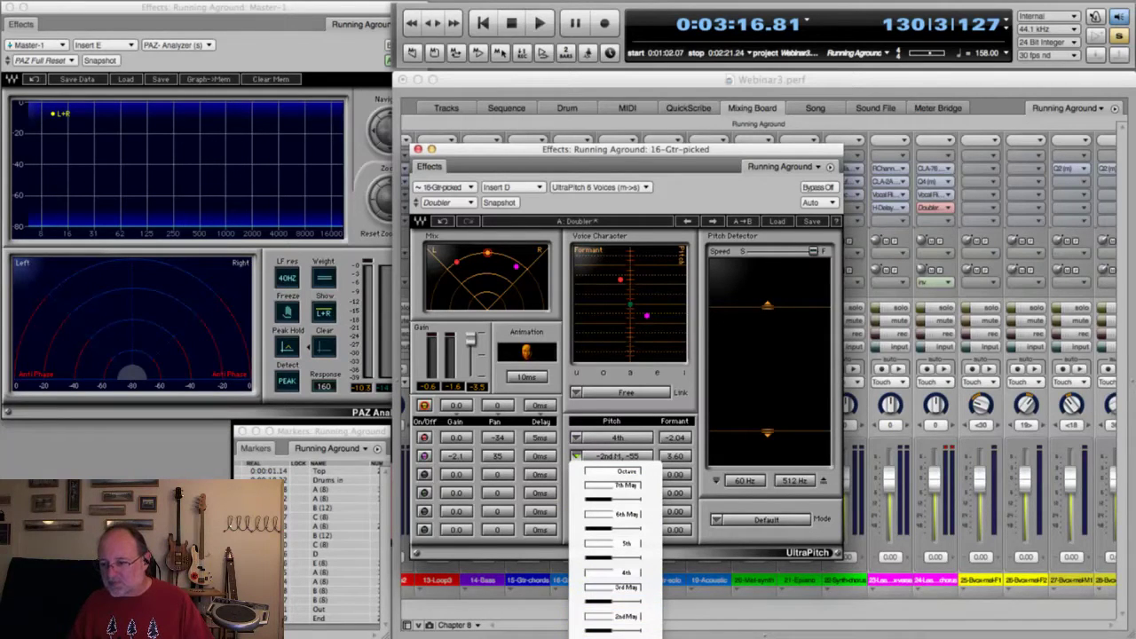
left_click(602, 474)
key("space")
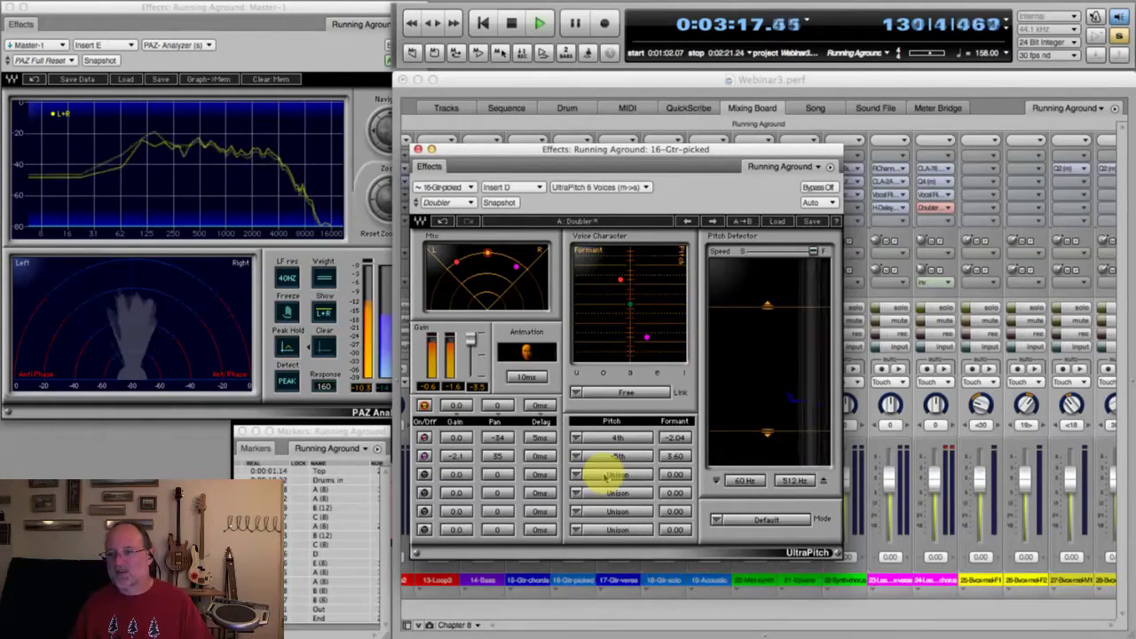
Compare the harmony with voice 1 off and on, replaying the picked guitar from 0:02:33.25, and stop playback.
left_click(424, 438)
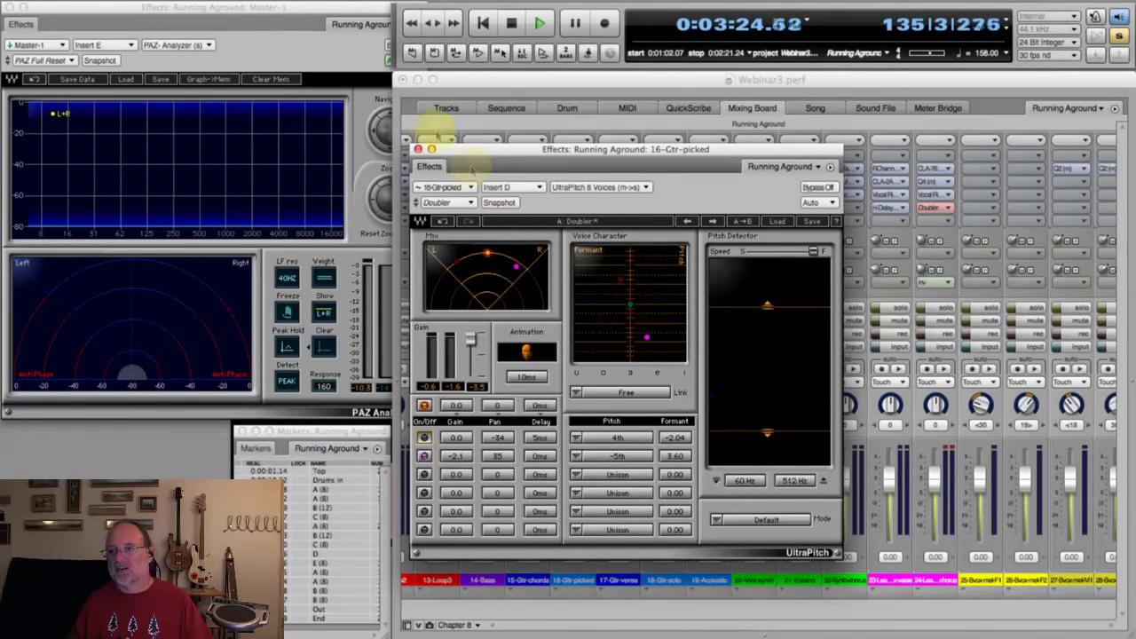
left_click(512, 24)
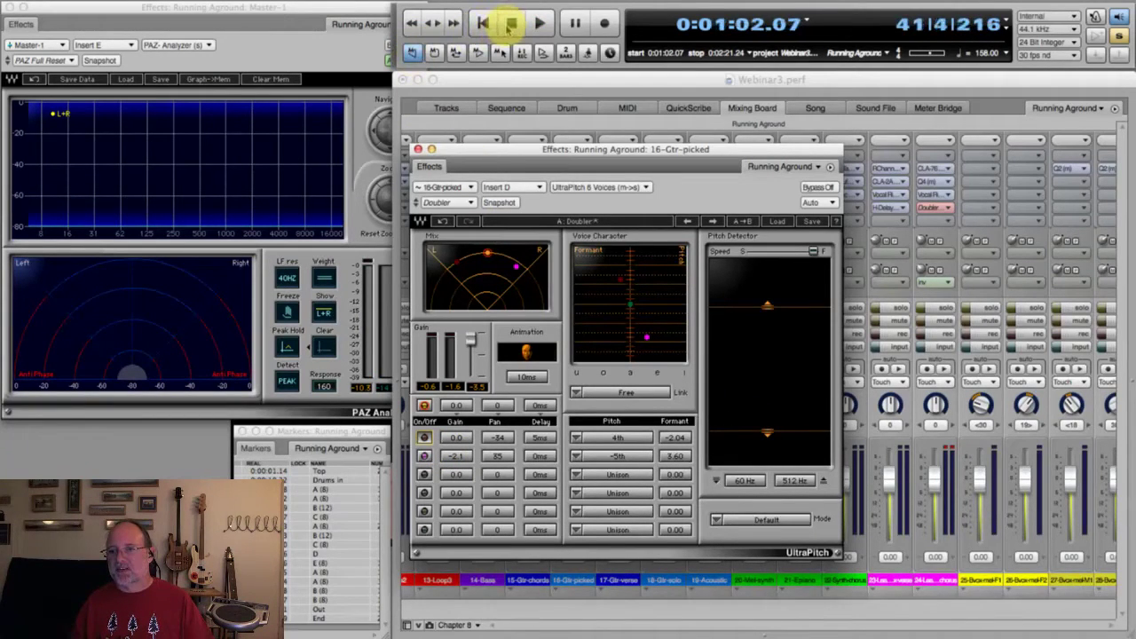
key("space")
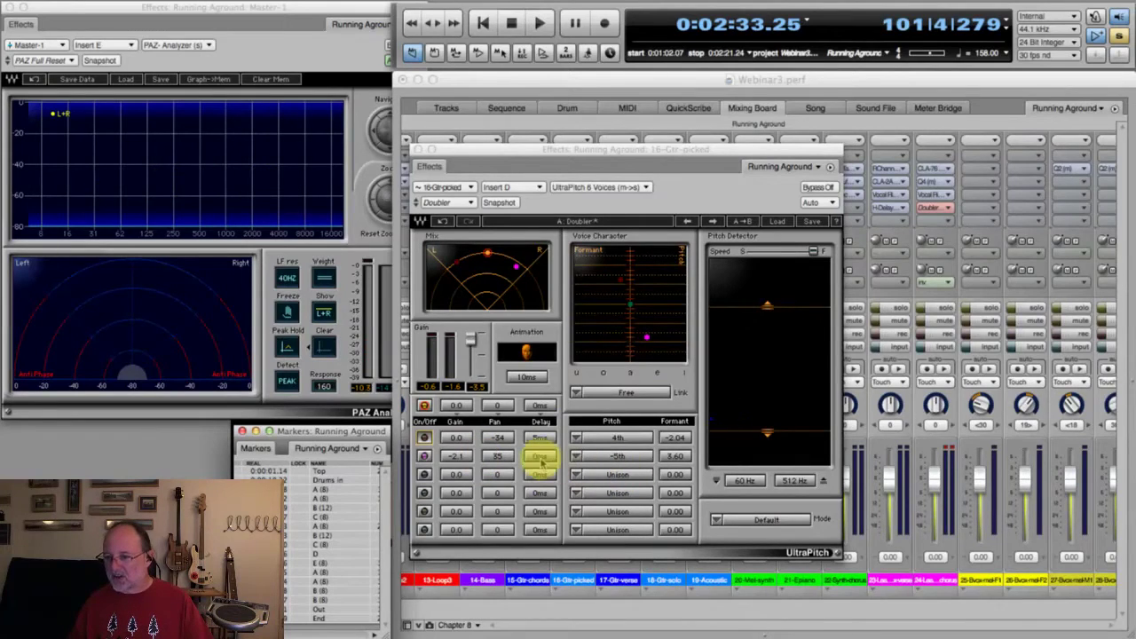
key("space")
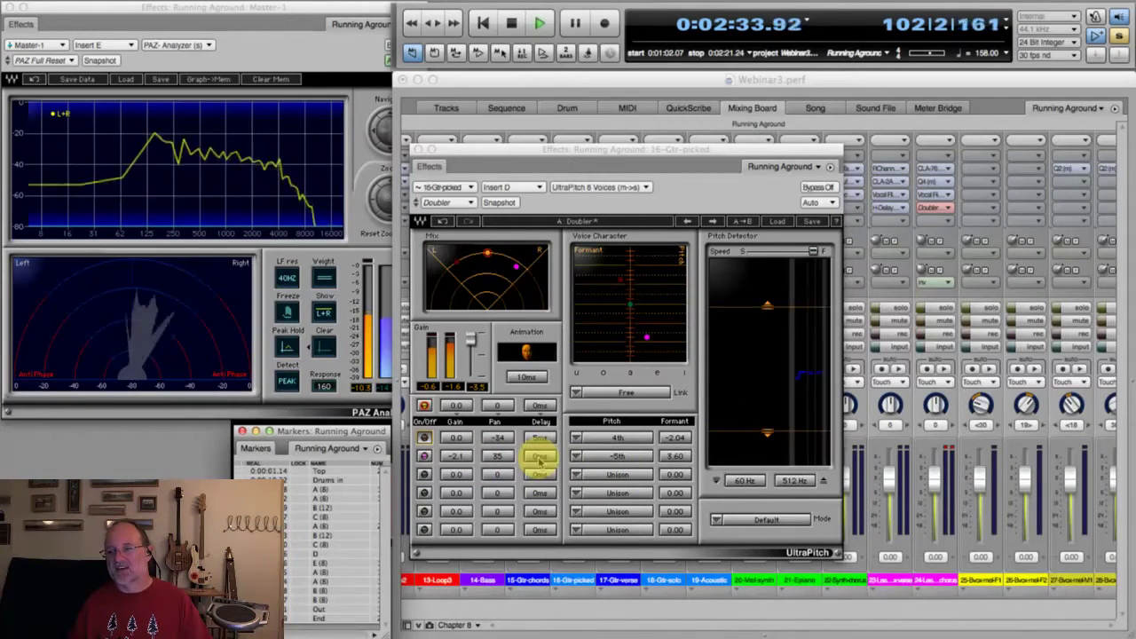
left_click(424, 441)
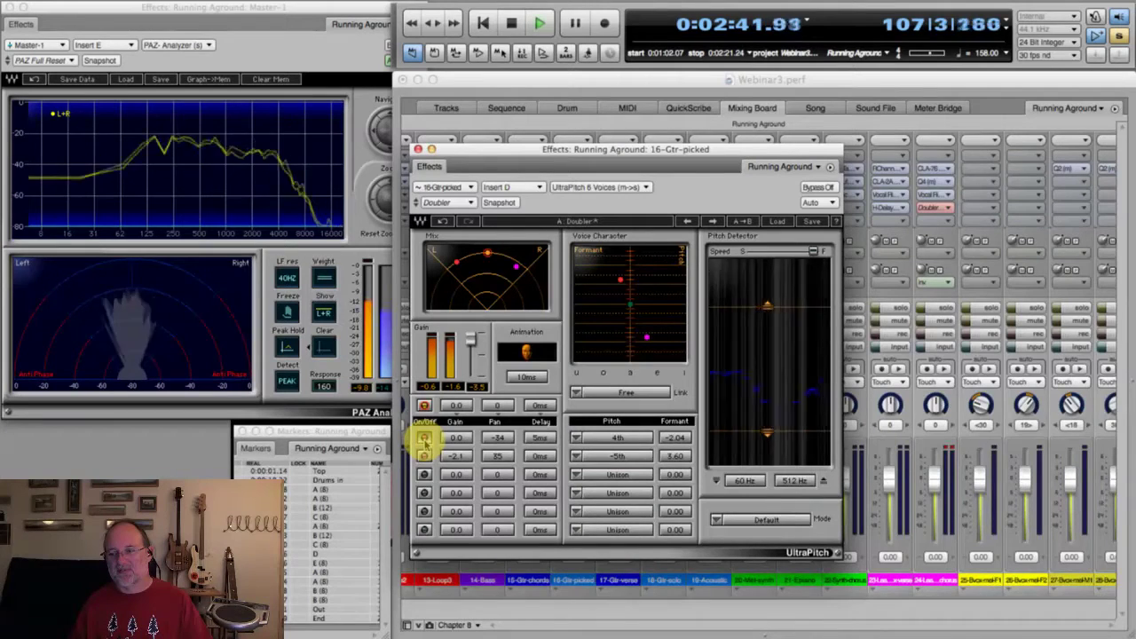
key("space")
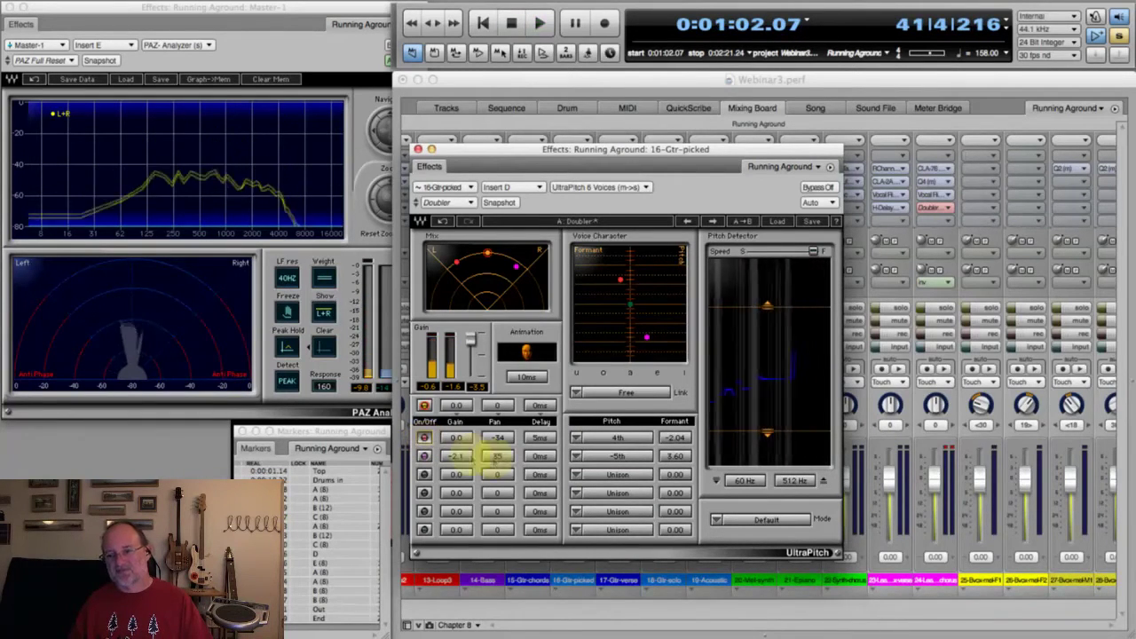
Reopen UltraPitch on the 16-Gtr-picked track, bypass it, and close its window.
left_click(415, 149)
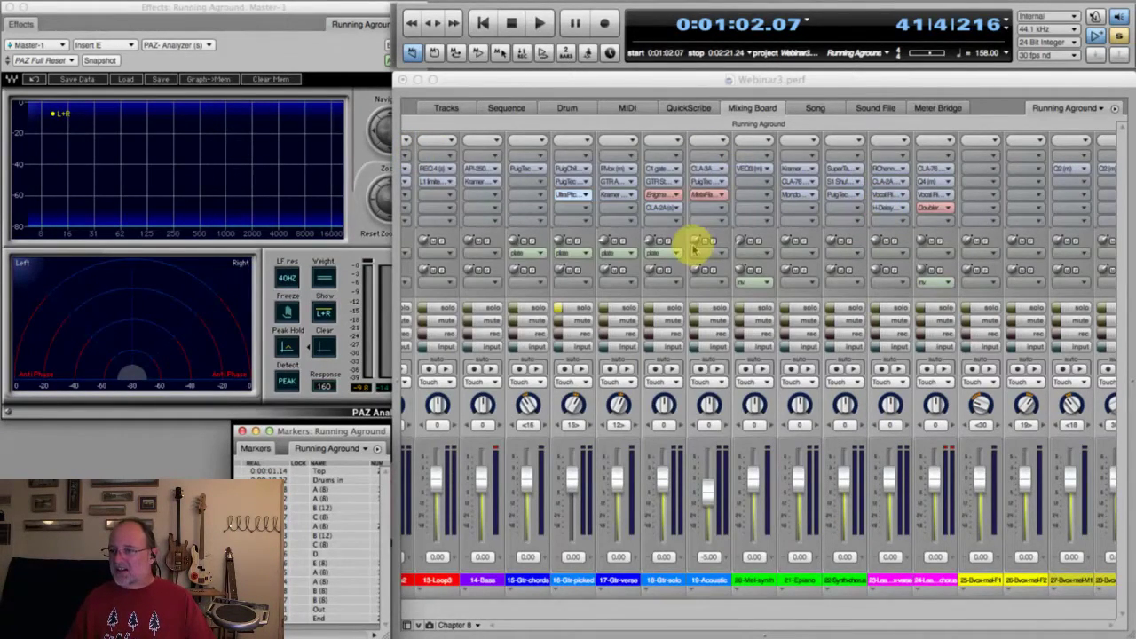
double_click(578, 195)
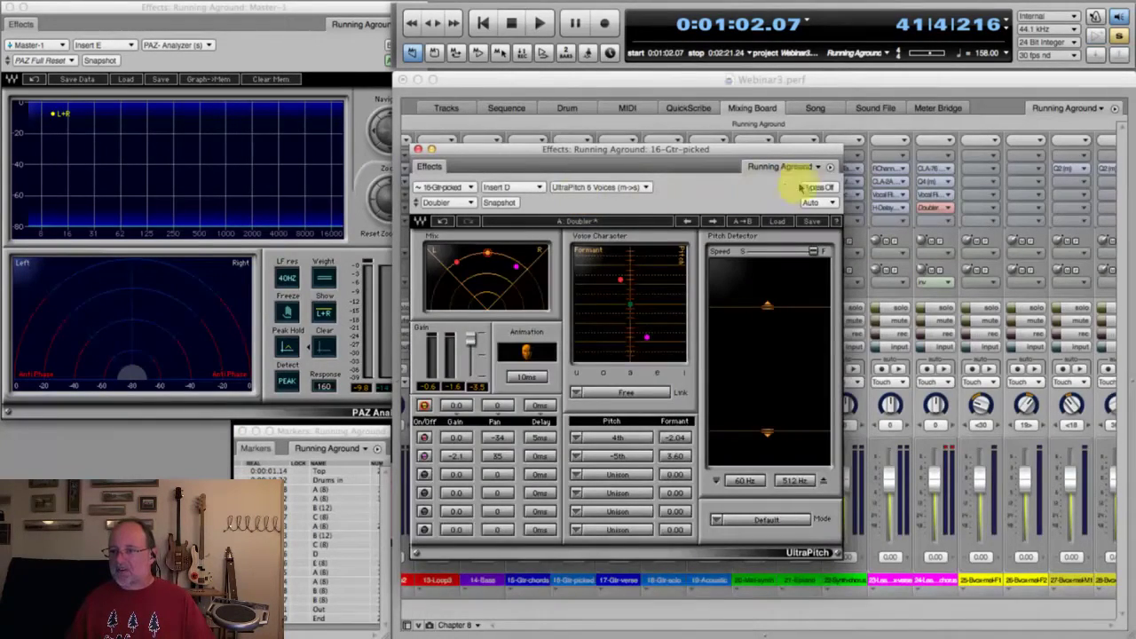
left_click(416, 149)
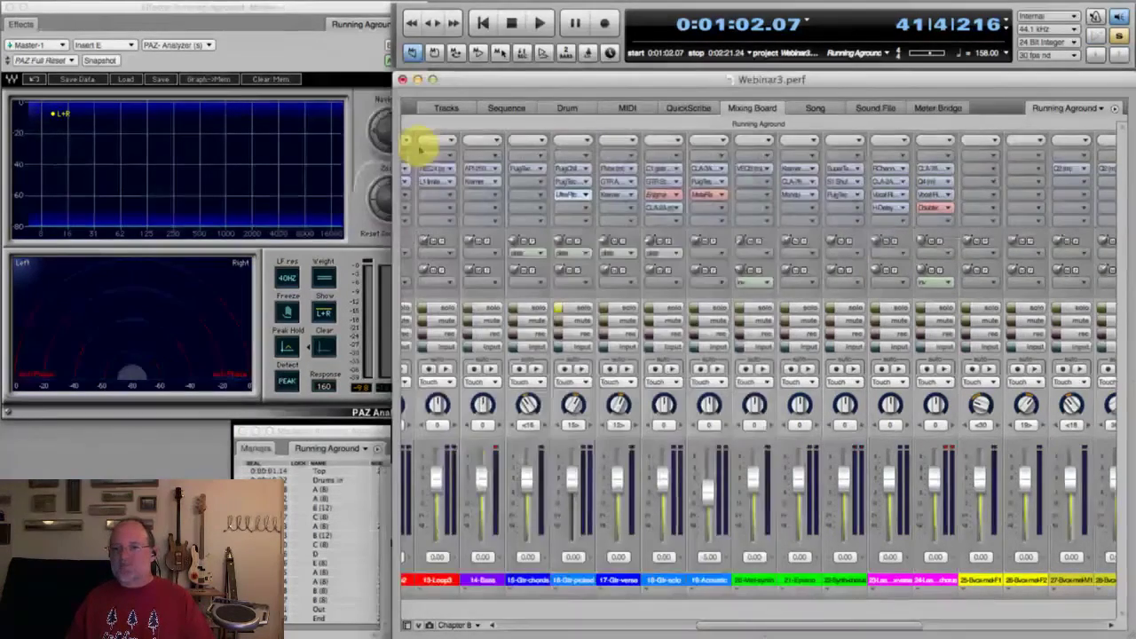
Insert the Waves SoundShifter Pitch (stereo) plug-in on insert B of Master-1 and move its window clear of the inserts.
left_click(522, 628)
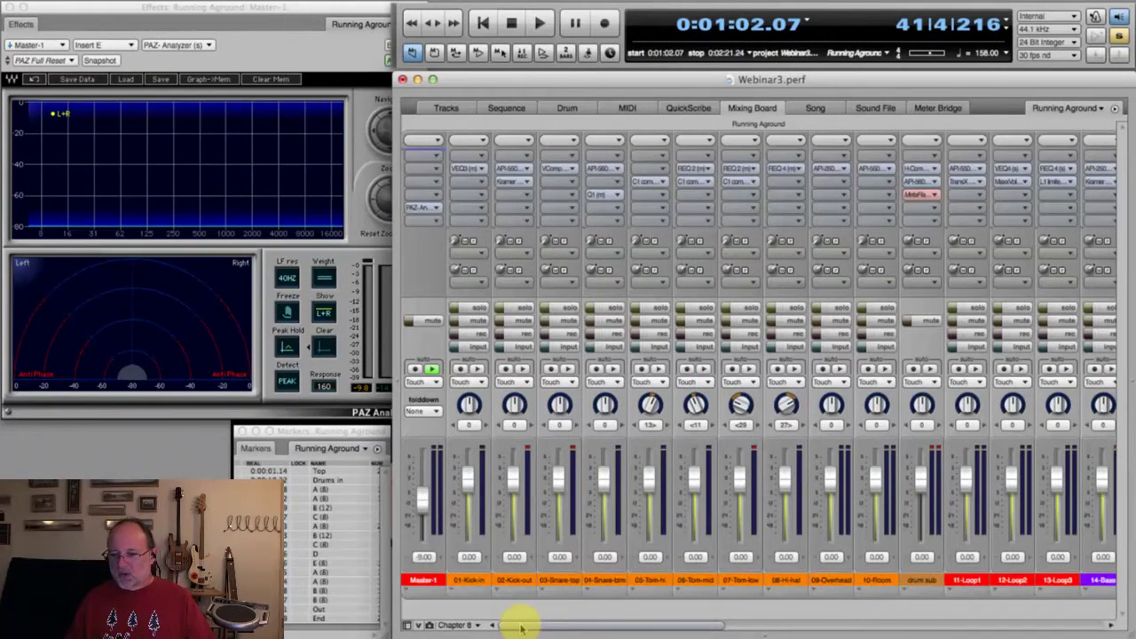
left_click(426, 173)
mouse_move(435, 213)
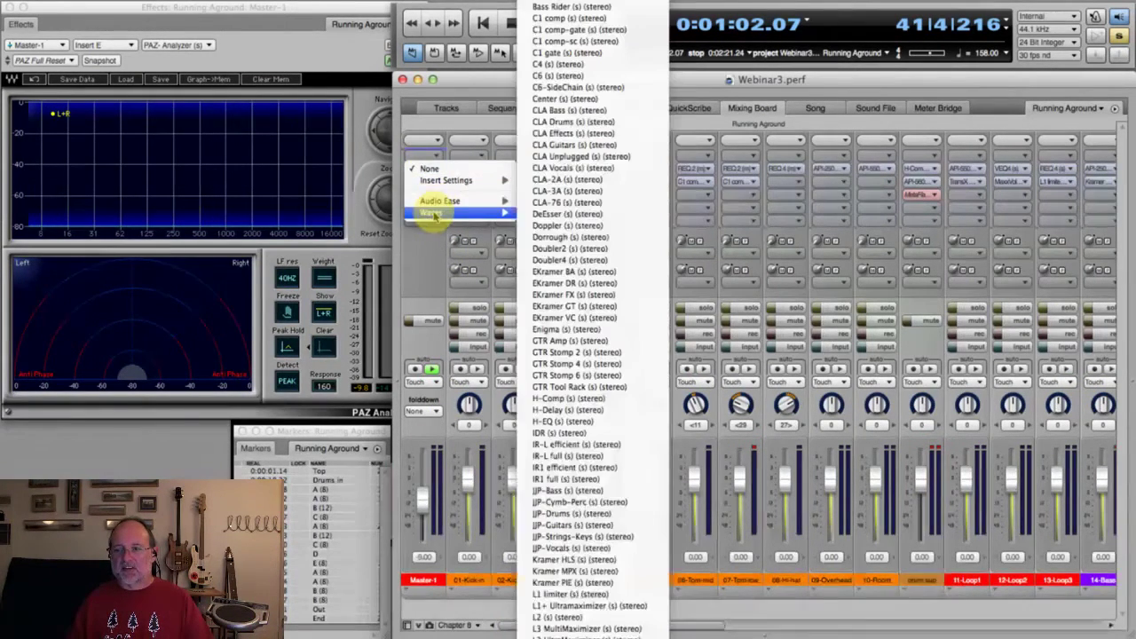
mouse_move(590, 633)
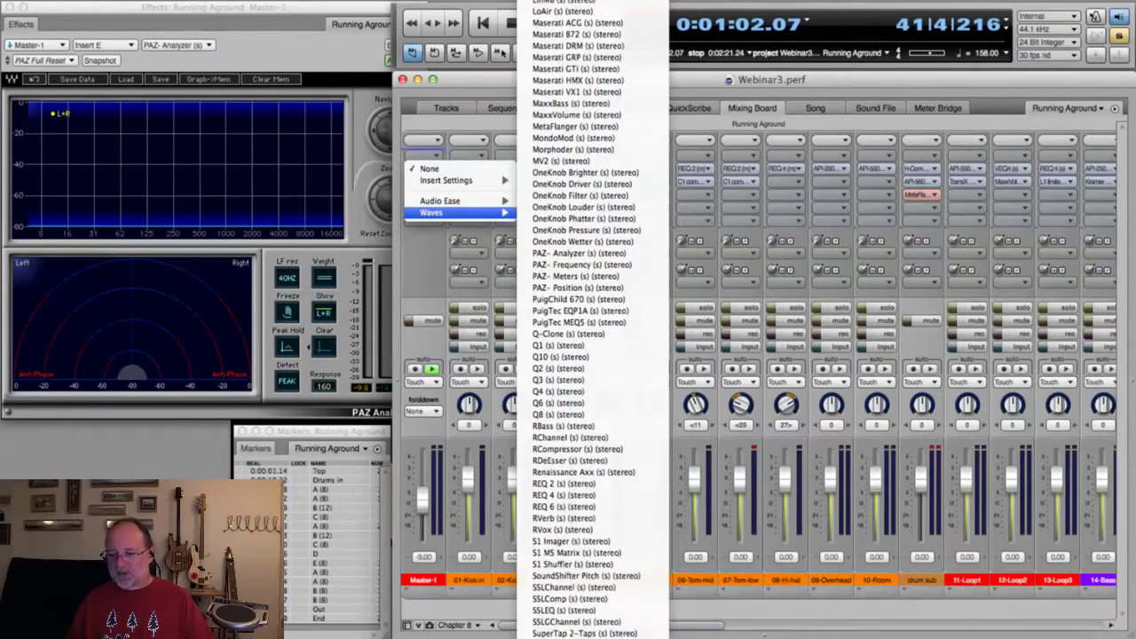
left_click(591, 533)
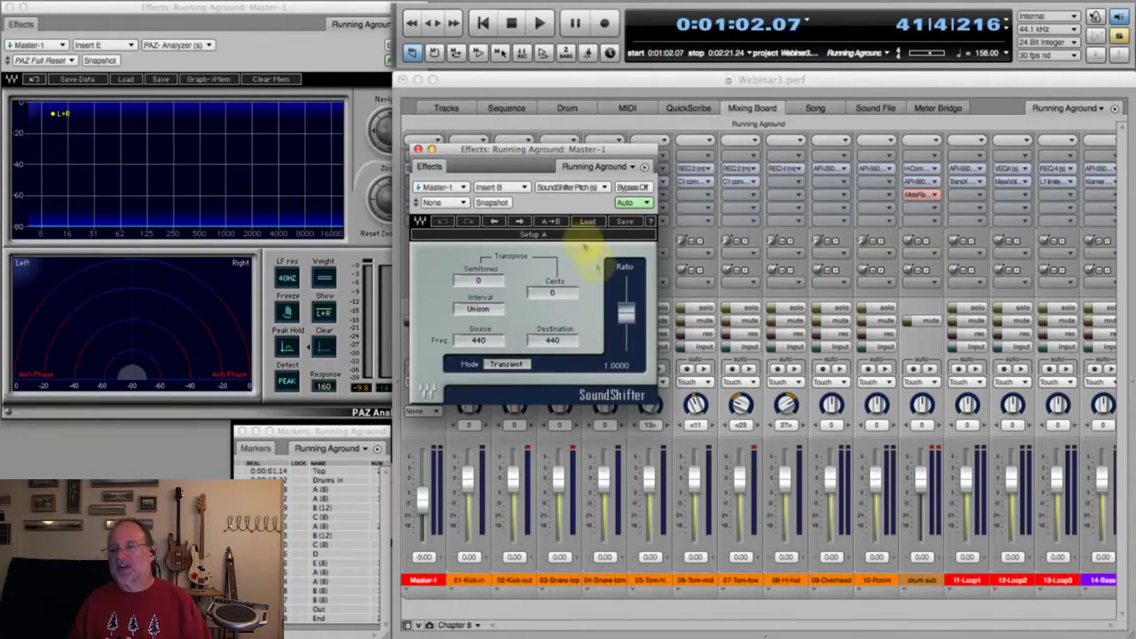
left_click_drag(539, 151, 612, 151)
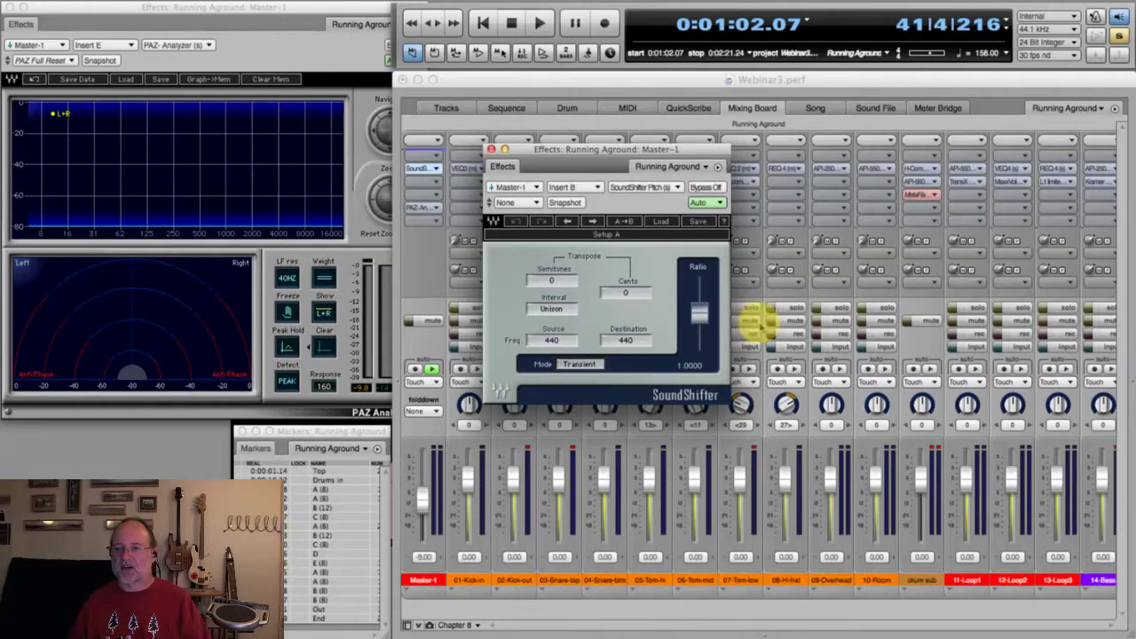
Unsolo the 16-Gtr-picked track so the full mix plays, and return to the Master-1 channel strip.
key("space")
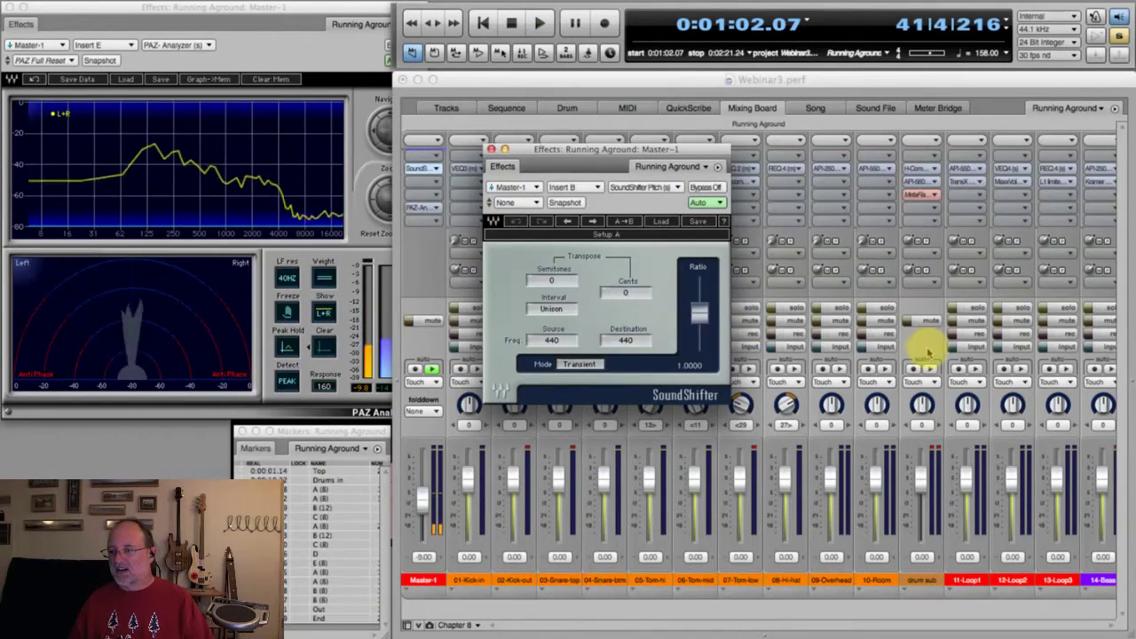
left_click(921, 347)
left_click(998, 626)
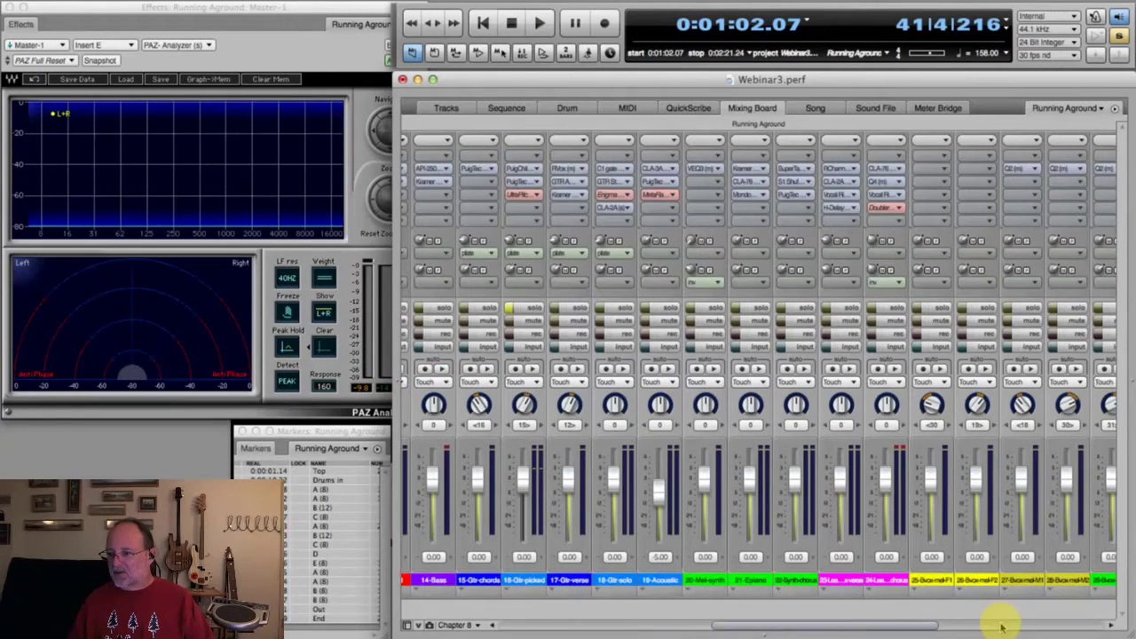
left_click(997, 626)
left_click(680, 624)
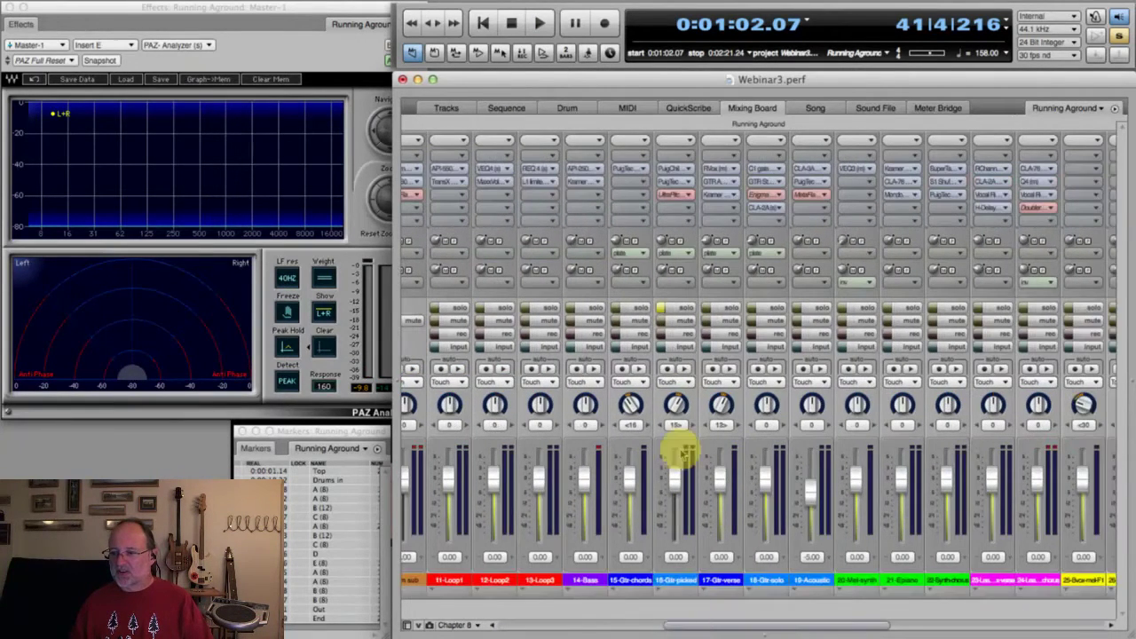
left_click(516, 625)
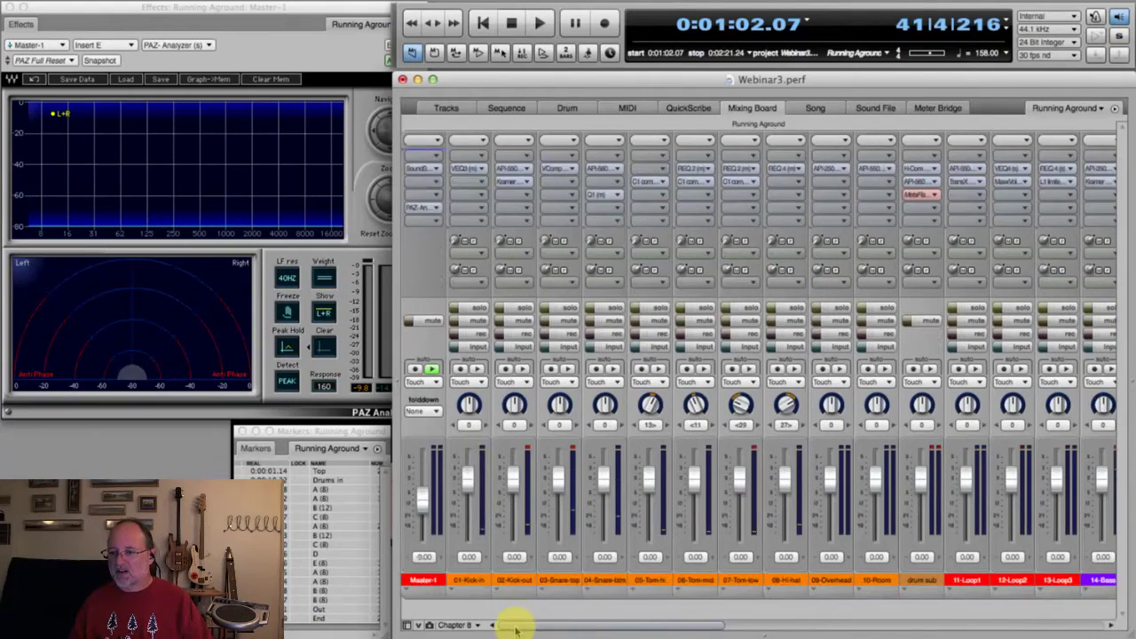
Open SoundShifter on Master-1, play the mix, and sweep the ratio down past 0.6653 and back up to 0.7989.
double_click(420, 169)
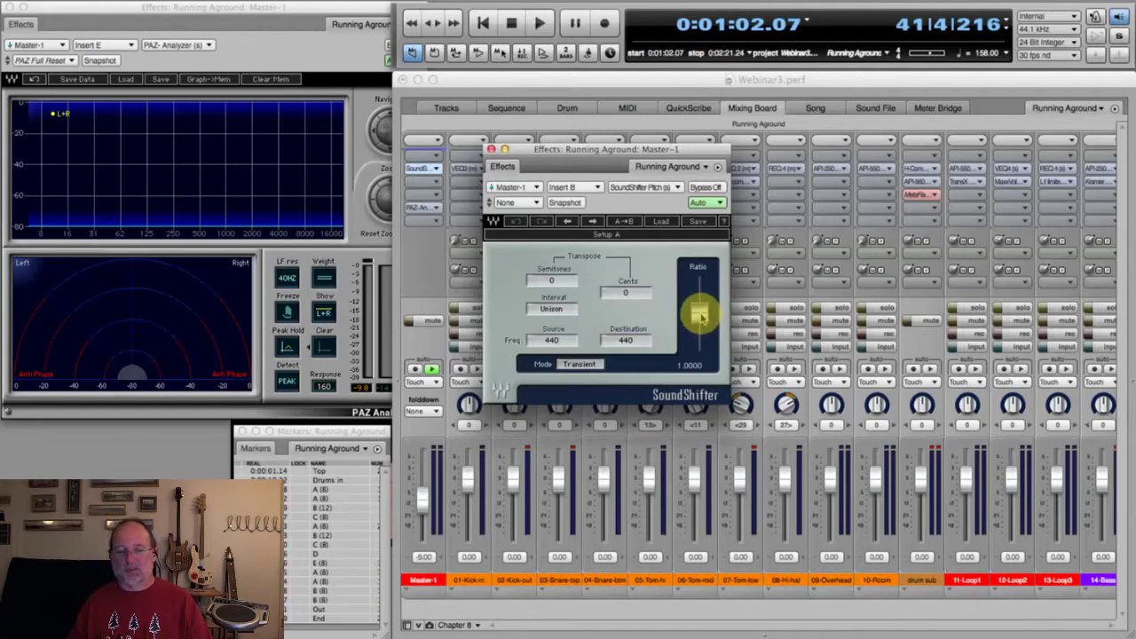
key("space")
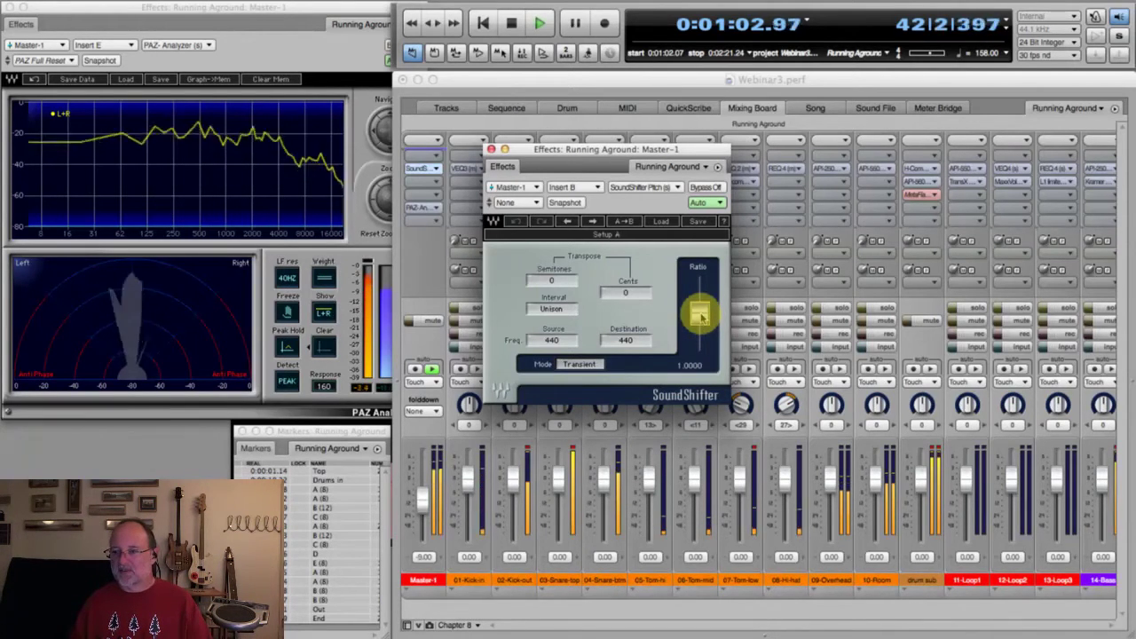
left_click_drag(701, 318, 690, 424)
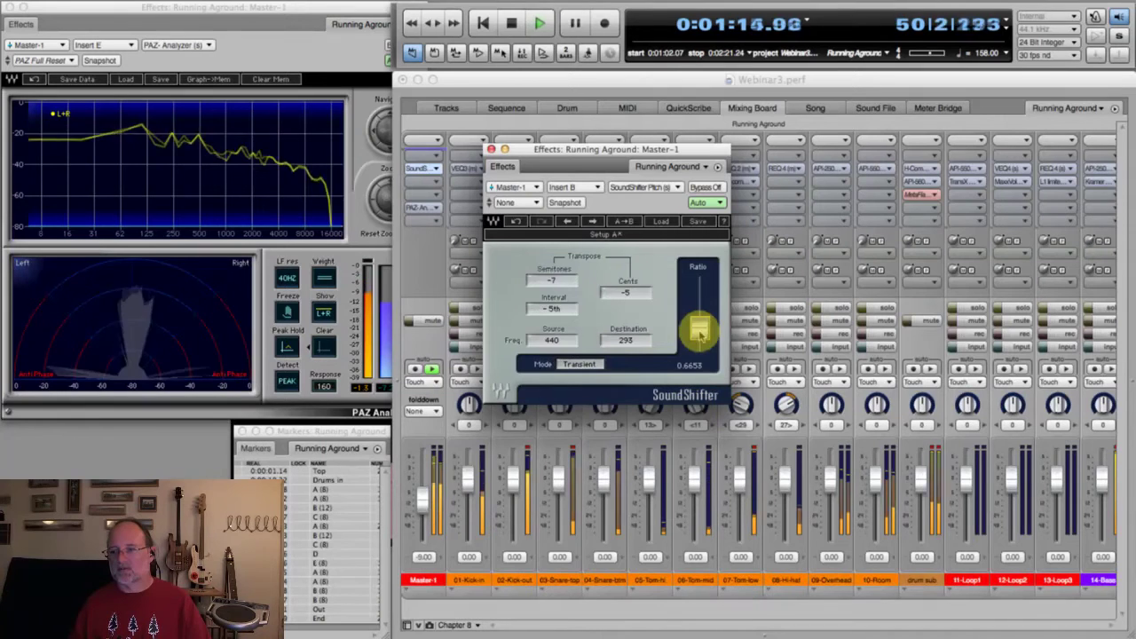
mouse_move(701, 335)
left_mouse_down()
mouse_move(697, 292)
mouse_move(693, 319)
left_mouse_up()
Cycle through the SoundShifter mode options with playback stopped, and return the mode to Transient.
left_click(579, 364)
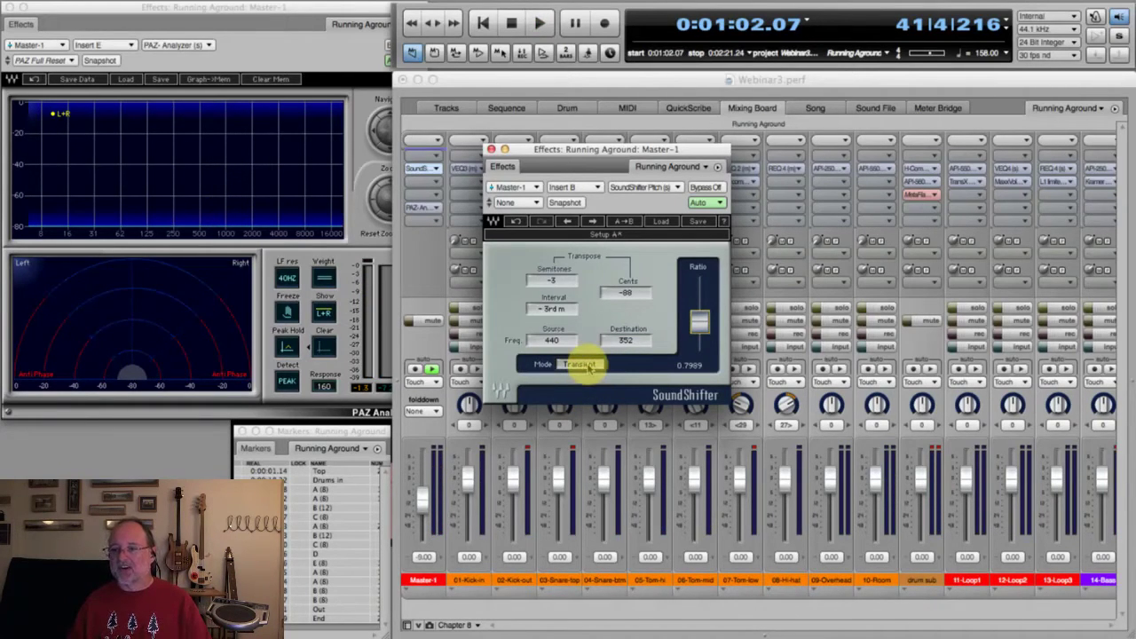
left_click(577, 366)
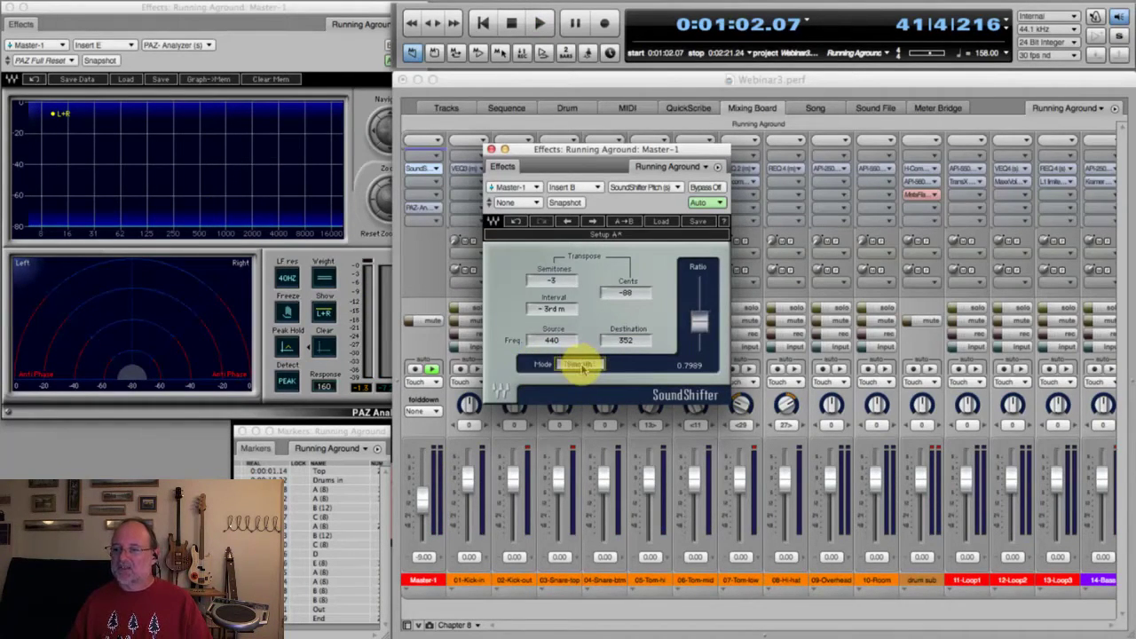
left_click(584, 369)
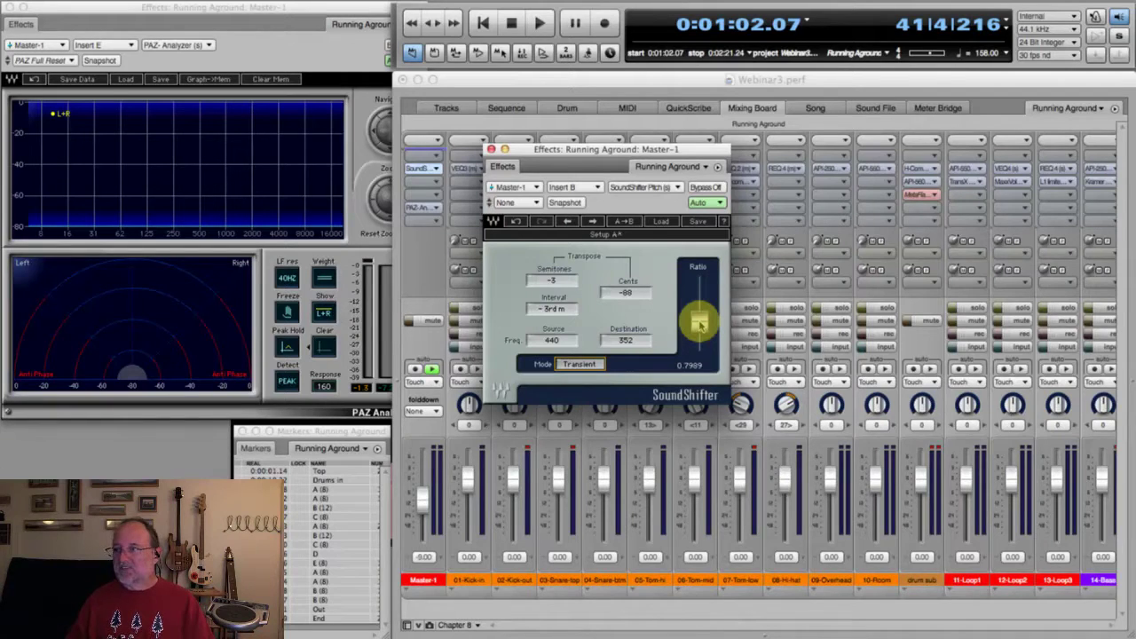
Replay the mix while sweeping the SoundShifter ratio up and down to 0.5000, an octave lower, and stop playback.
left_click_drag(699, 325, 707, 284)
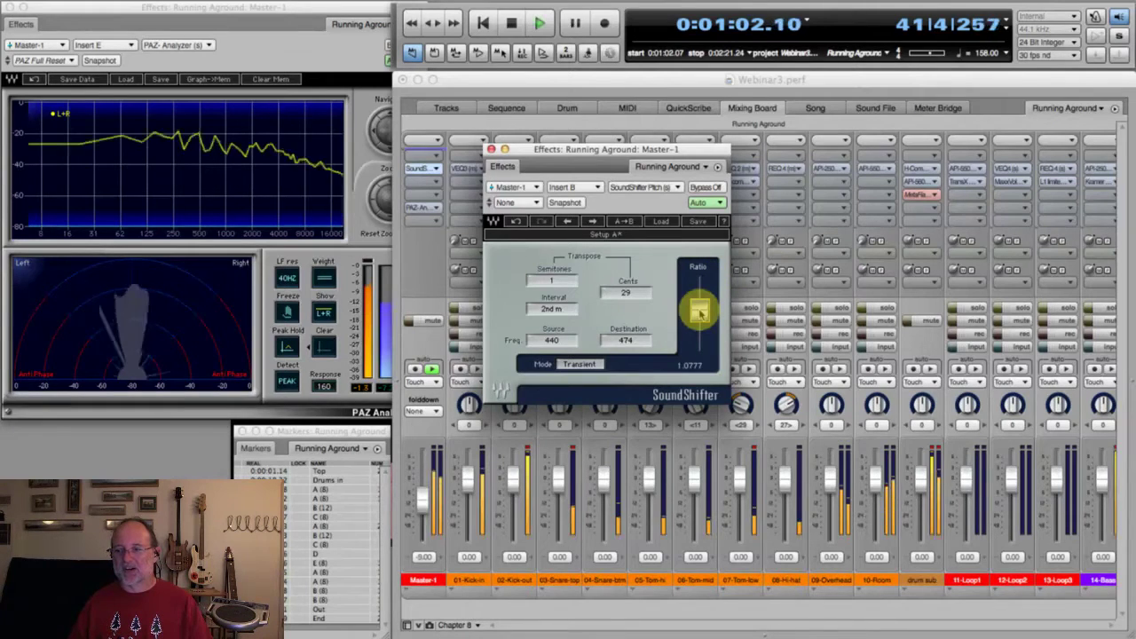
left_click_drag(699, 310, 680, 468)
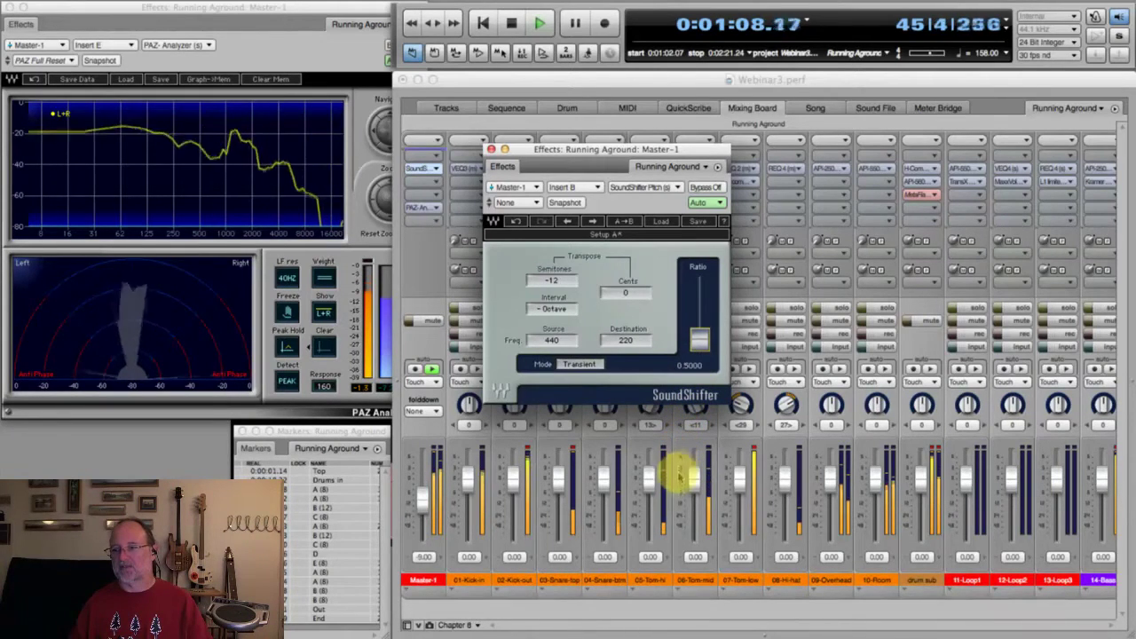
key("space")
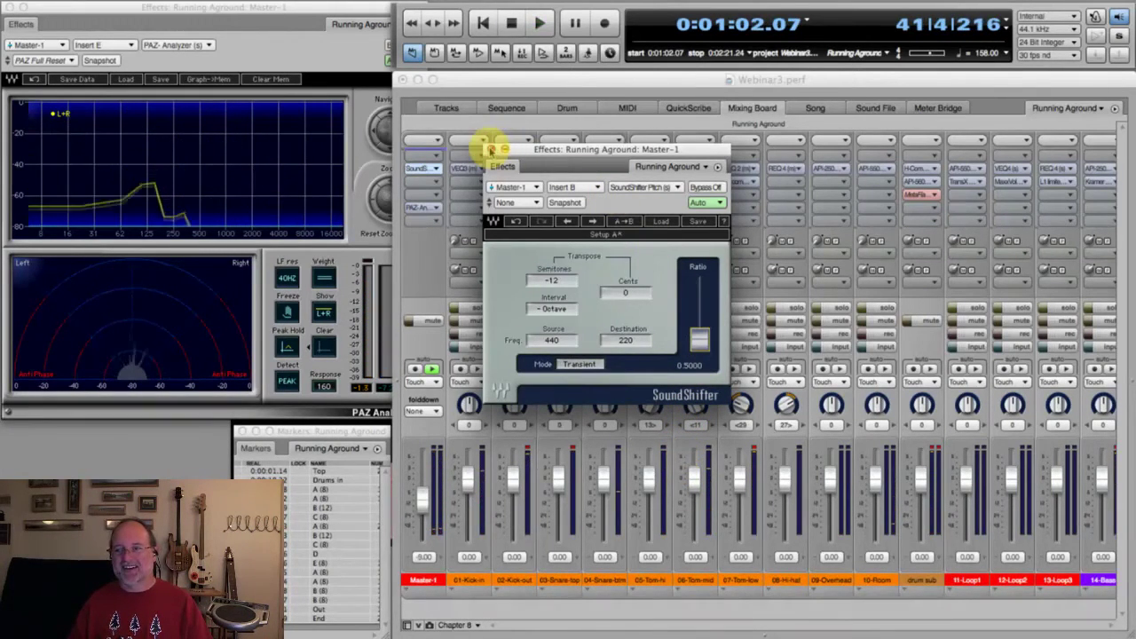
Close the SoundShifter window and remove the plug-in from insert B of Master-1.
left_click(491, 149)
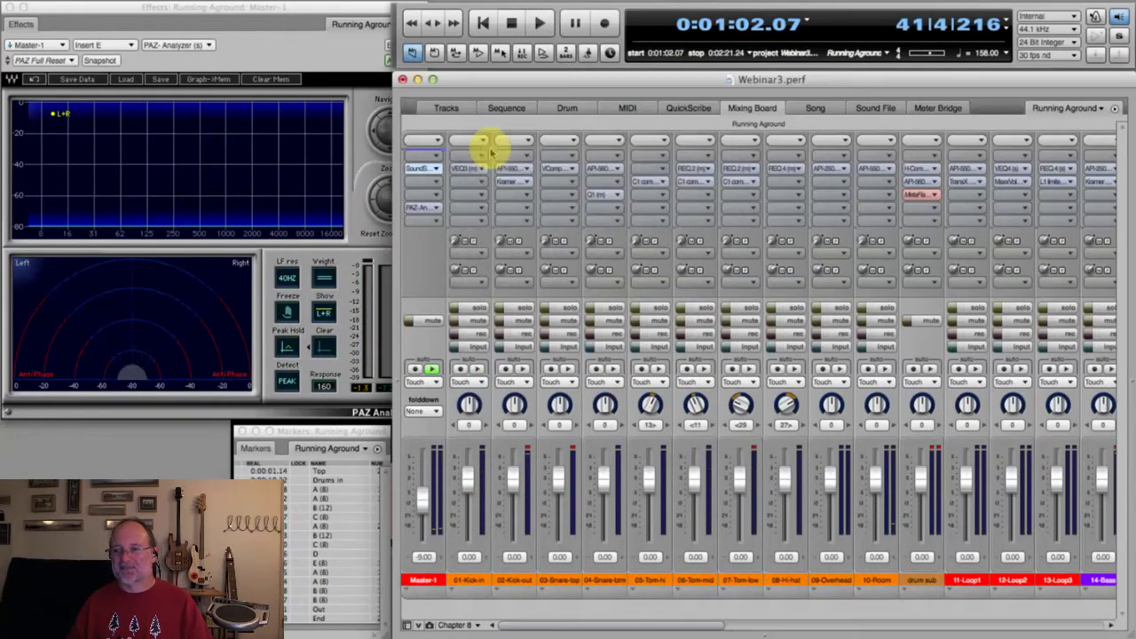
left_click(430, 168)
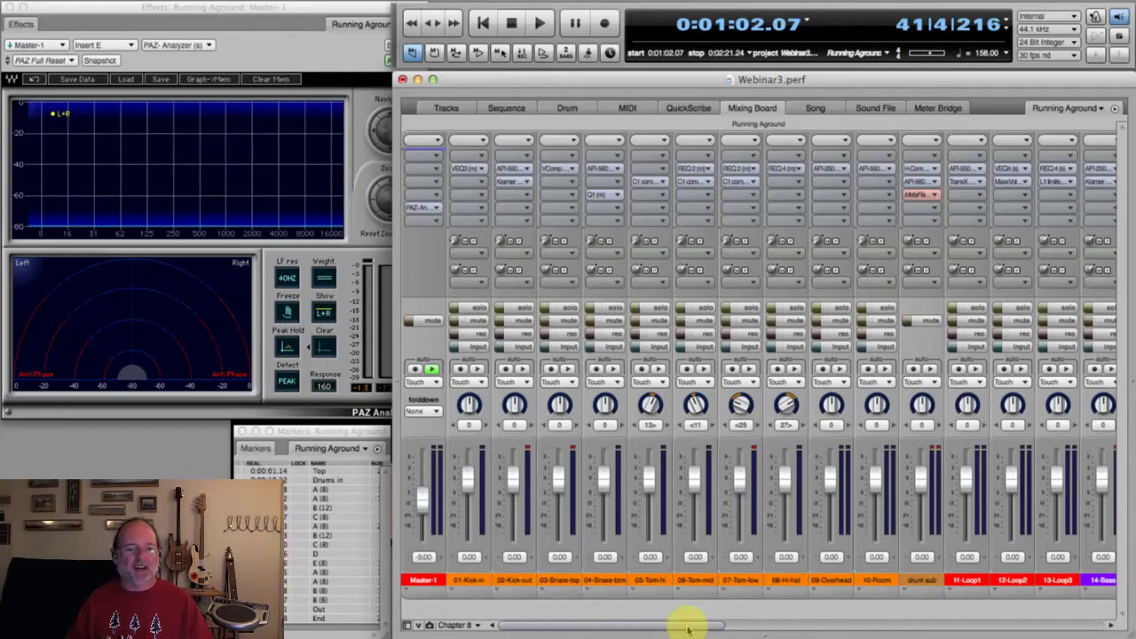
left_click_drag(688, 626, 708, 628)
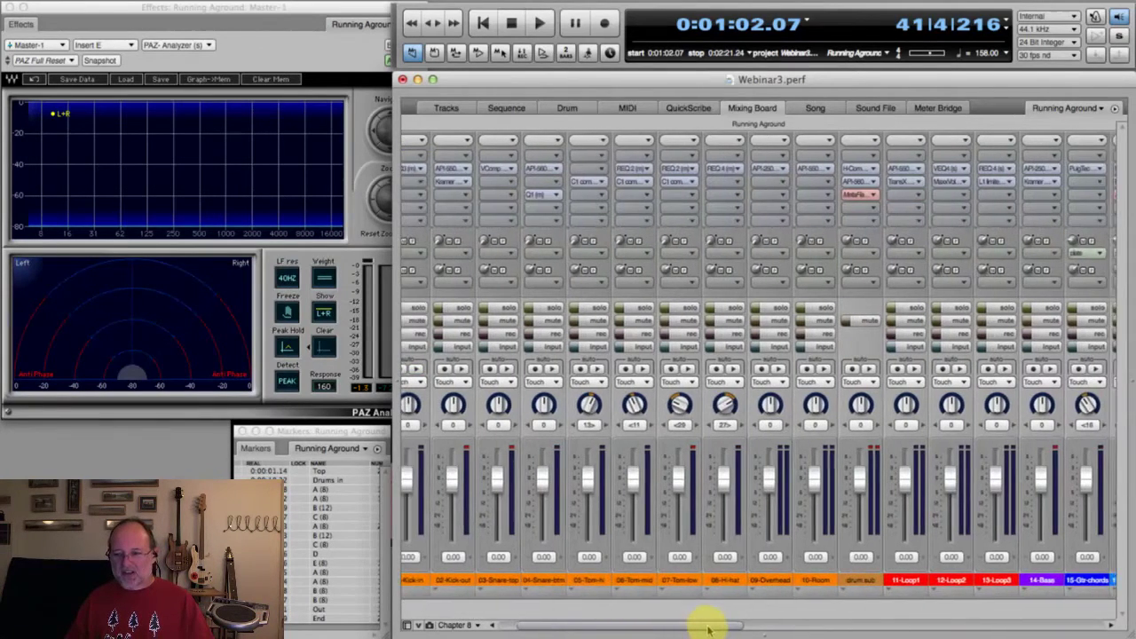
left_click_drag(711, 631, 712, 631)
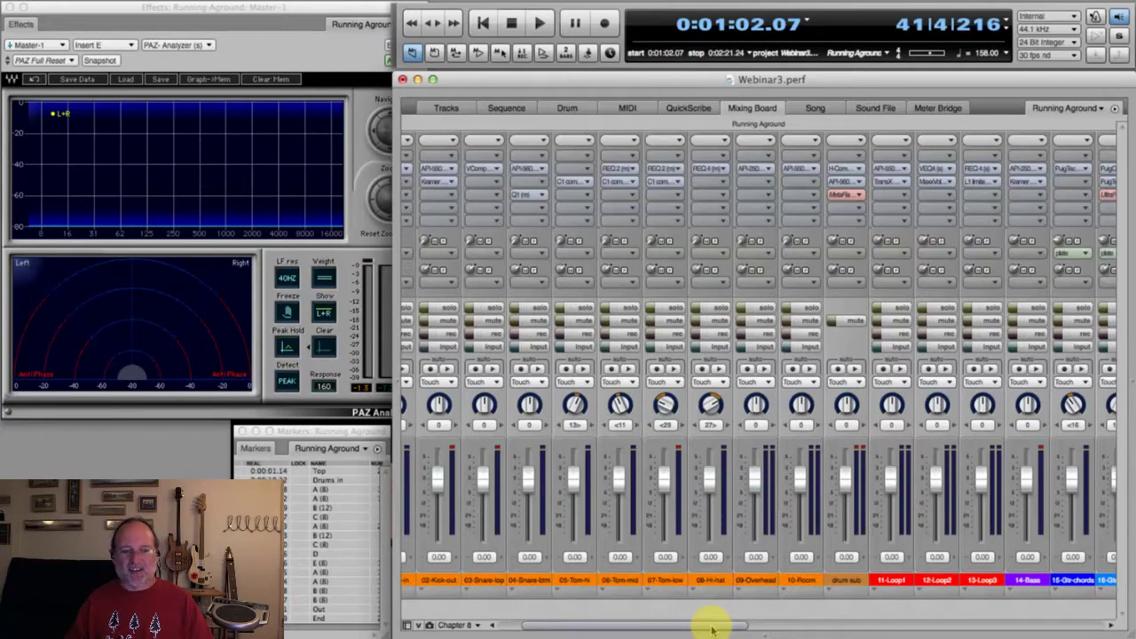
left_click_drag(712, 631, 672, 632)
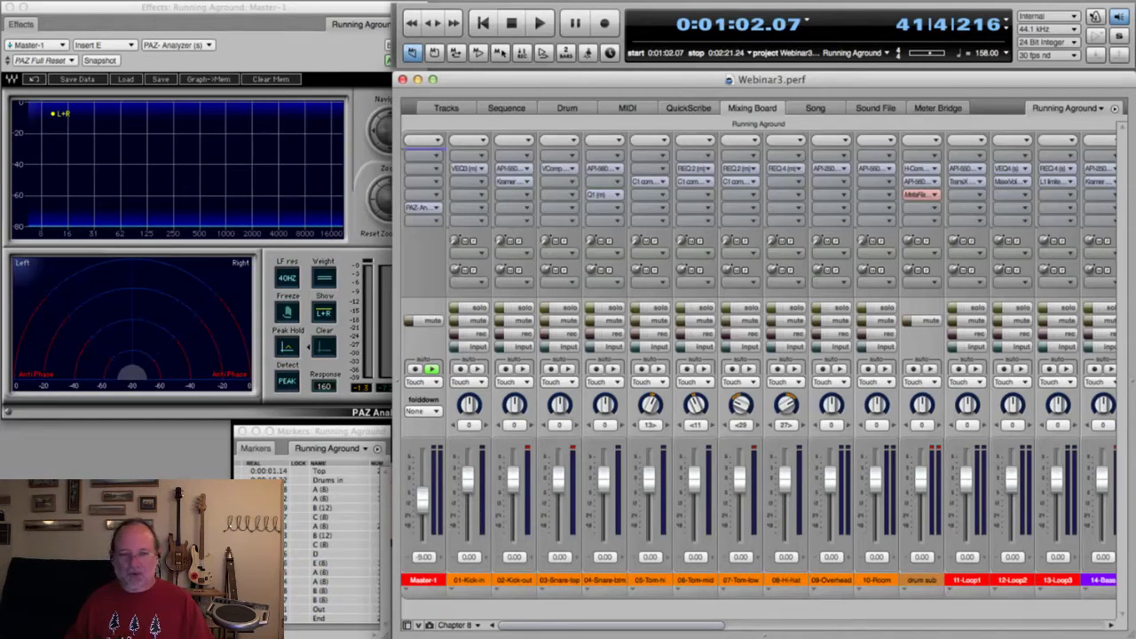
Cue the song to the Out marker, play the mix, solo the 22-Synth-chorus track, and stop playback.
left_click(338, 609)
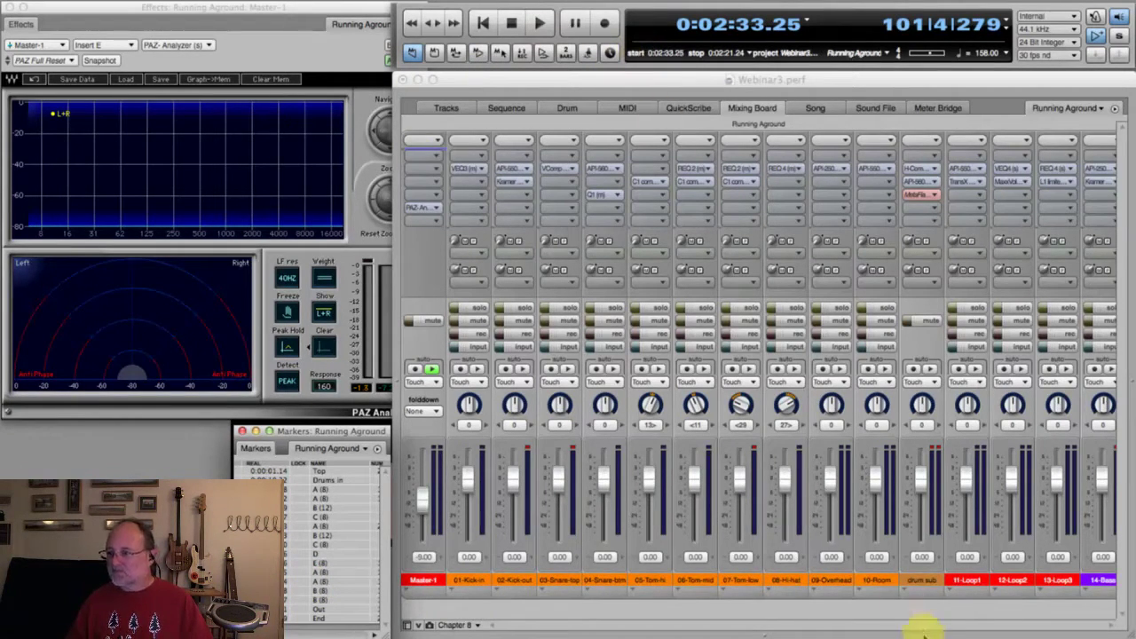
left_click(535, 24)
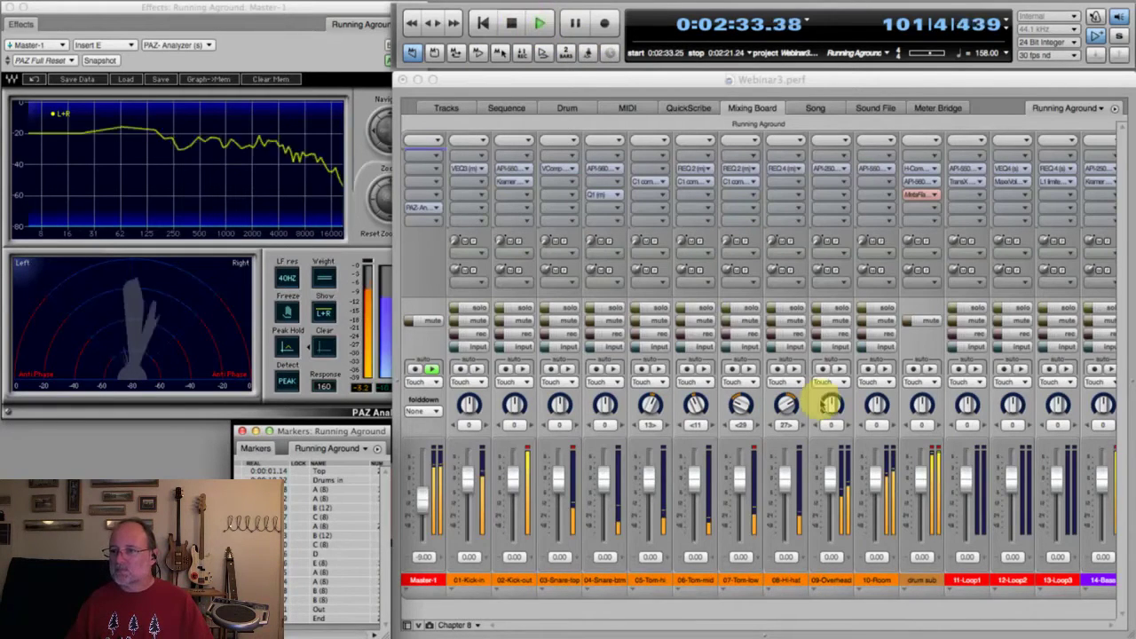
left_click(933, 627)
left_click(932, 627)
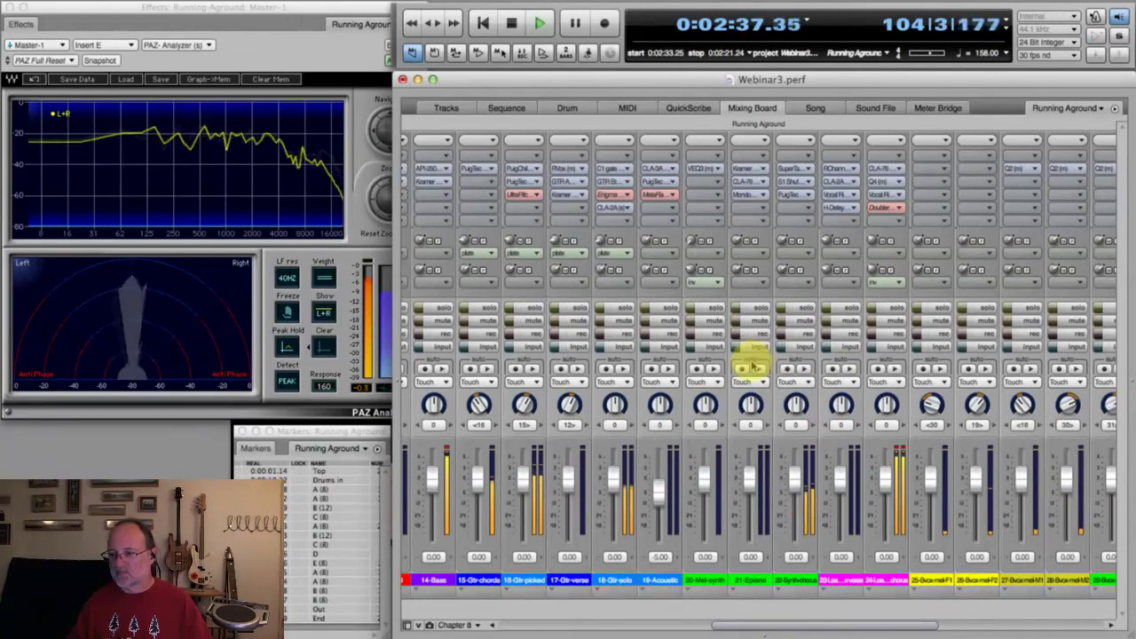
left_click(790, 311)
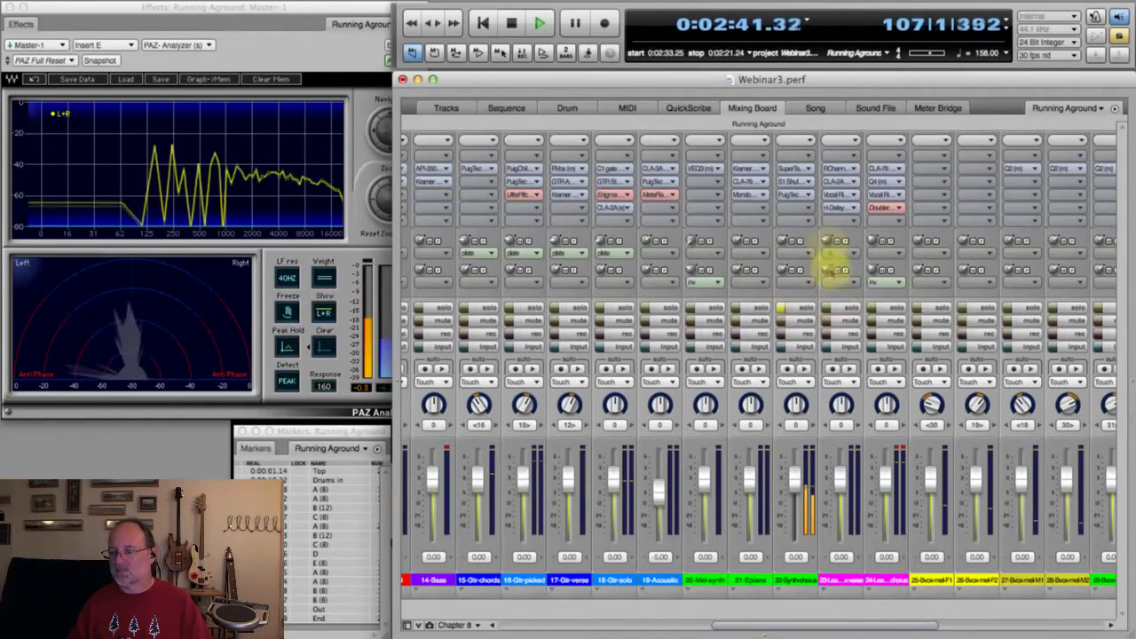
key("space")
Open SuperTap 2-Taps on 22-Synth-chorus and audition the synth with both taps off and only the direct signal on.
left_click(788, 168)
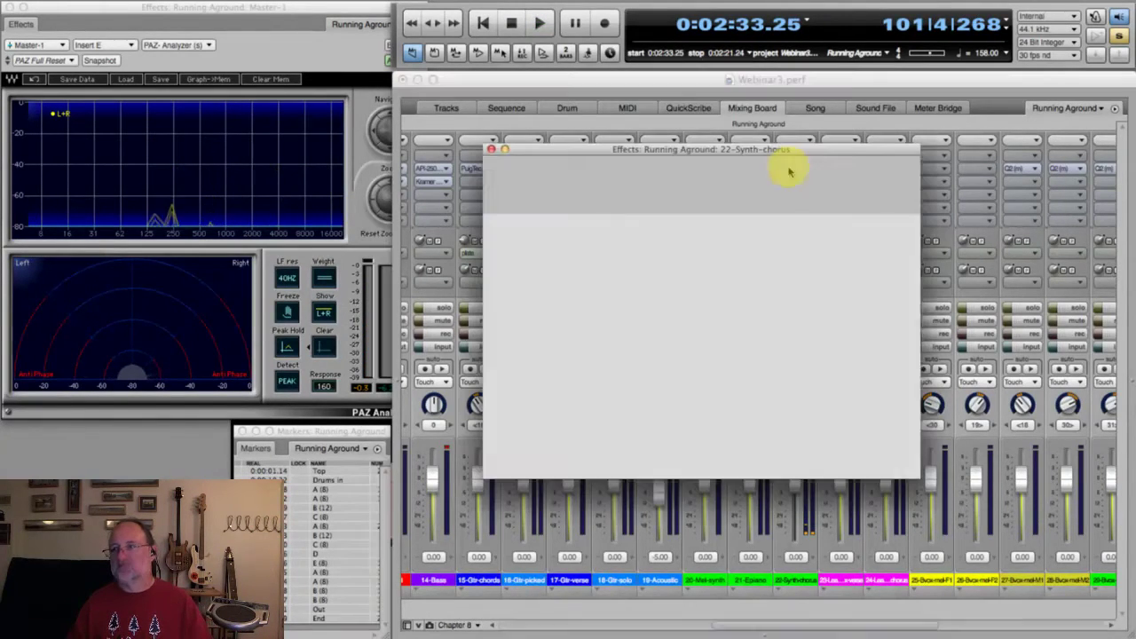
left_click_drag(708, 160, 670, 169)
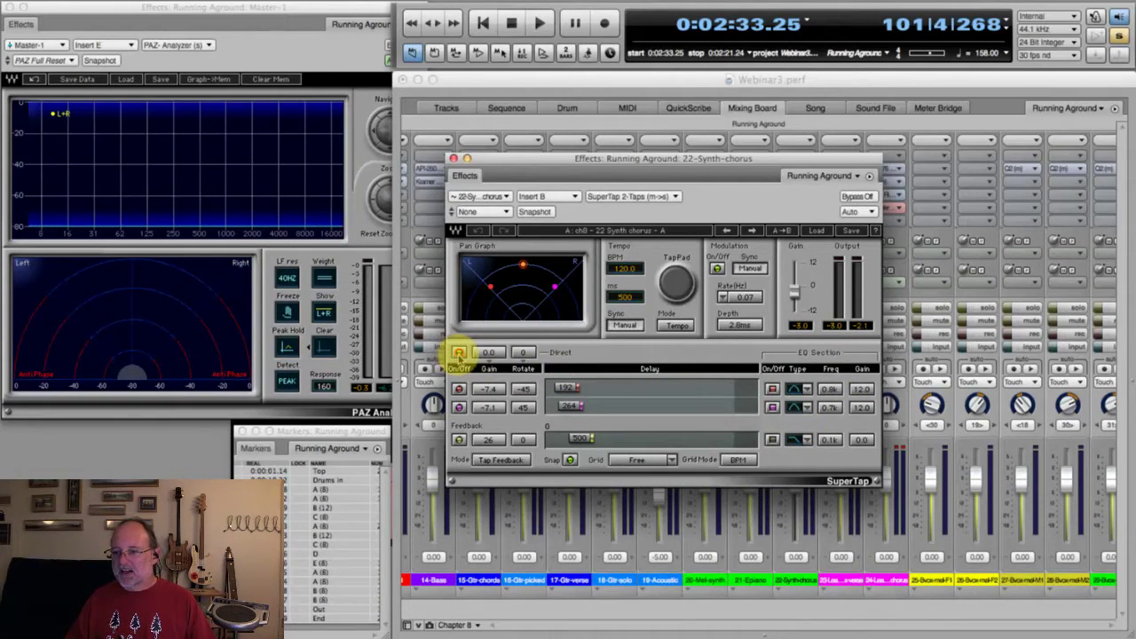
left_click(459, 389)
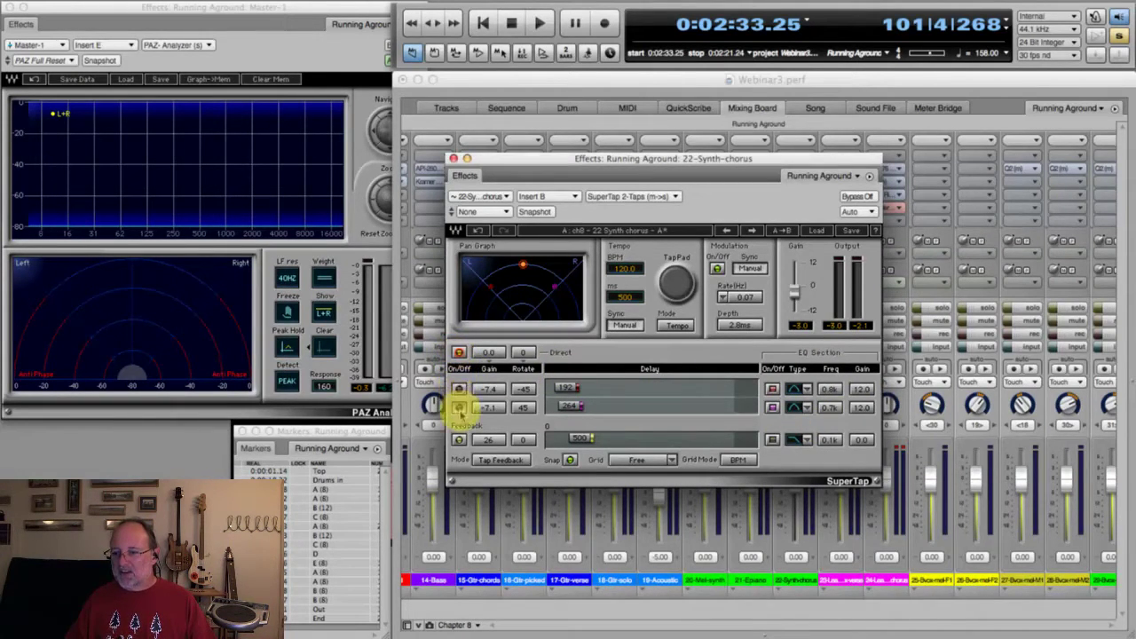
key("space")
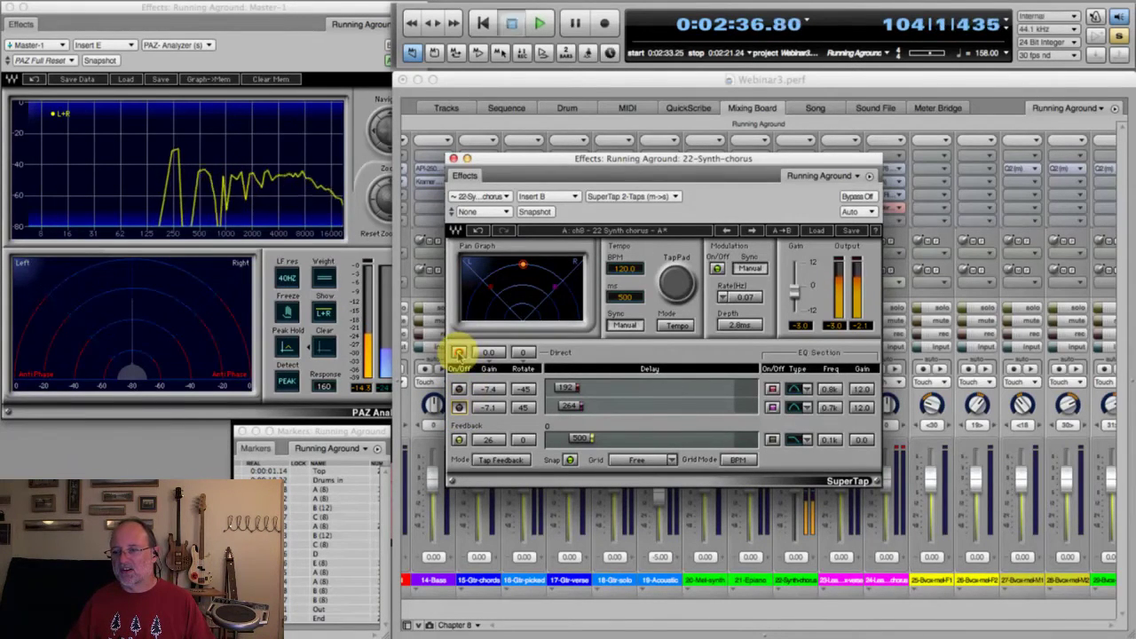
key("space")
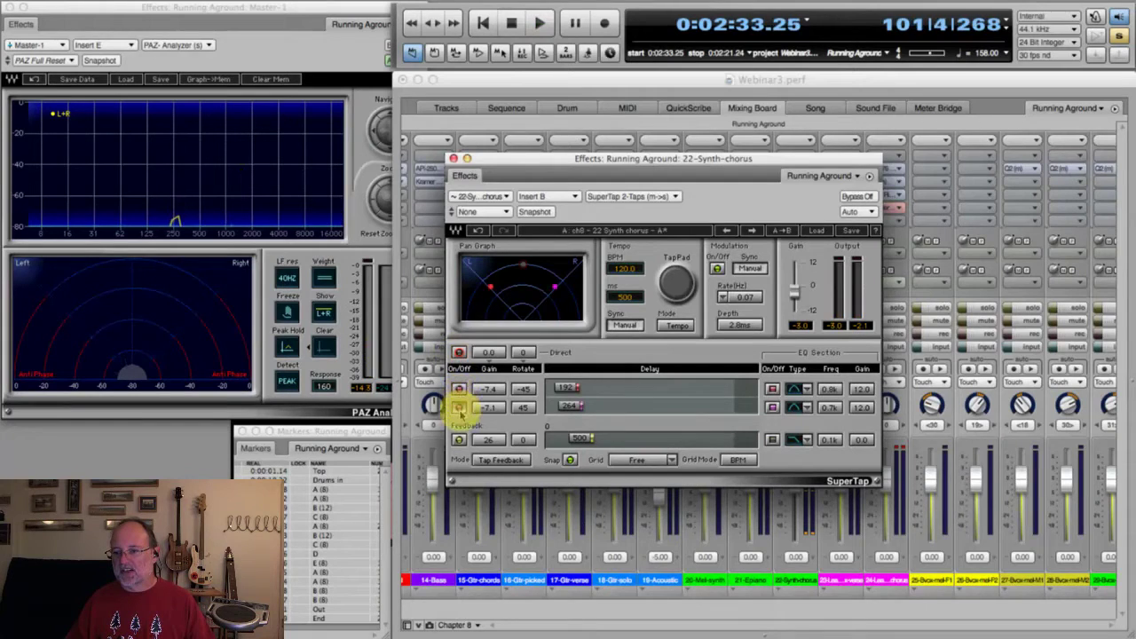
Audition SuperTap with the direct signal off and both taps on, and look at the first tap's EQ filter types.
key("space")
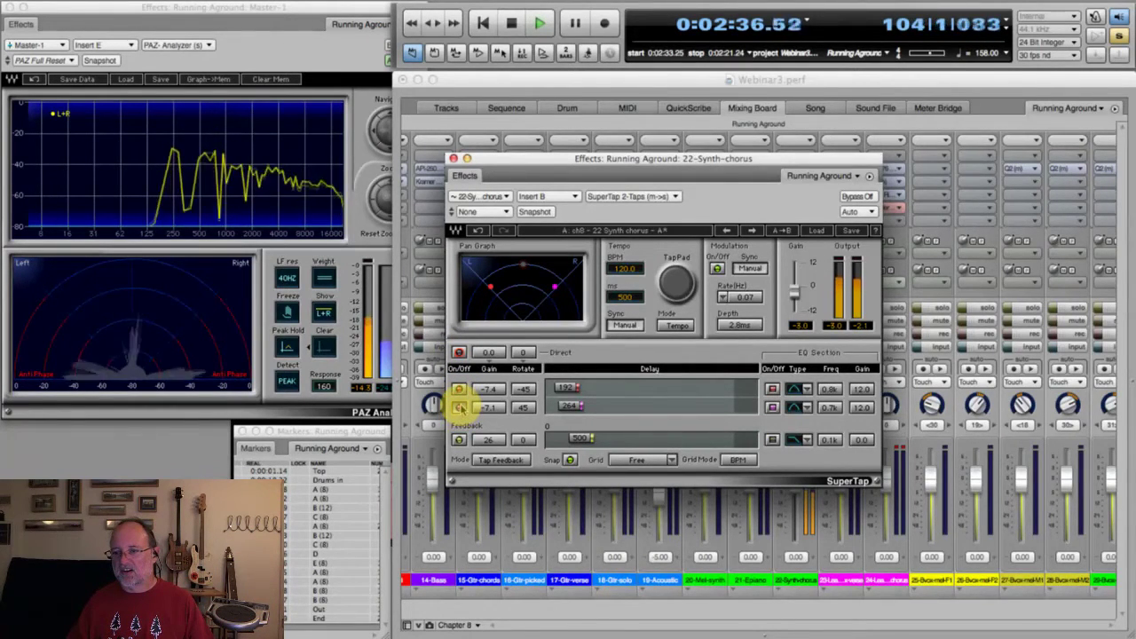
key("space")
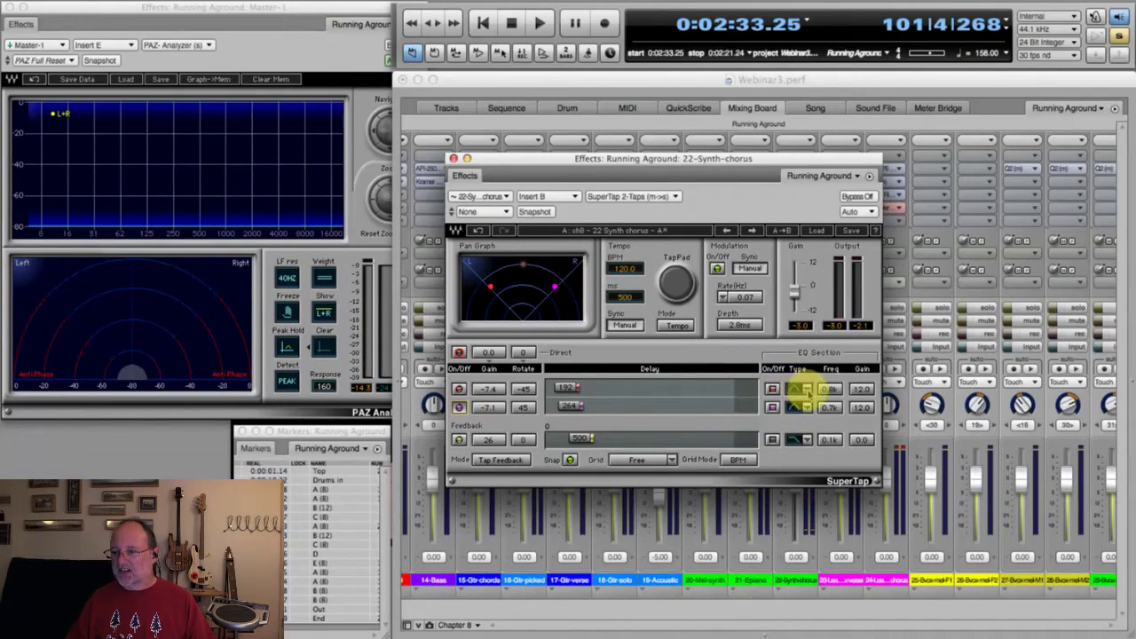
left_click(803, 389)
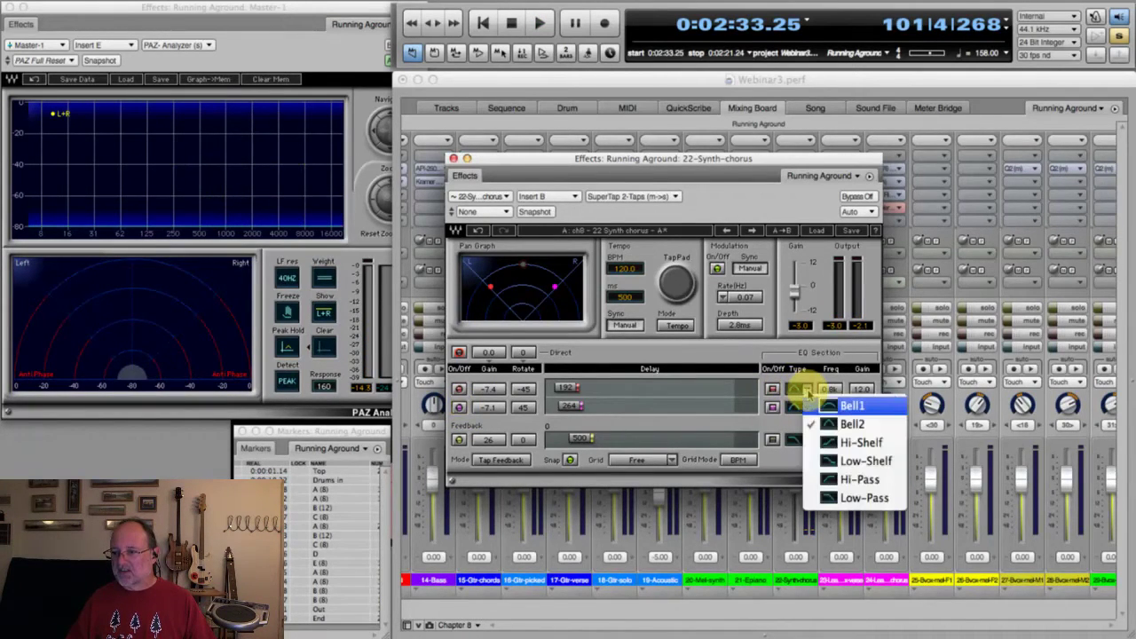
left_click(741, 355)
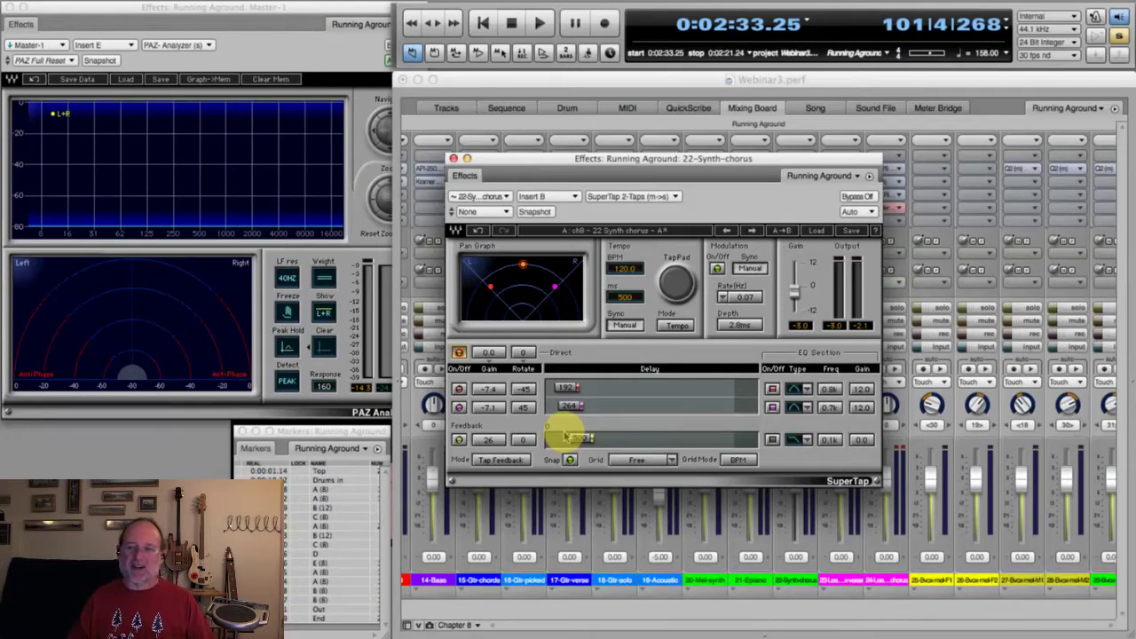
Audition the soloed synth with SuperTap's direct signal and both taps on, stop playback, and close the plug-in window.
key("space")
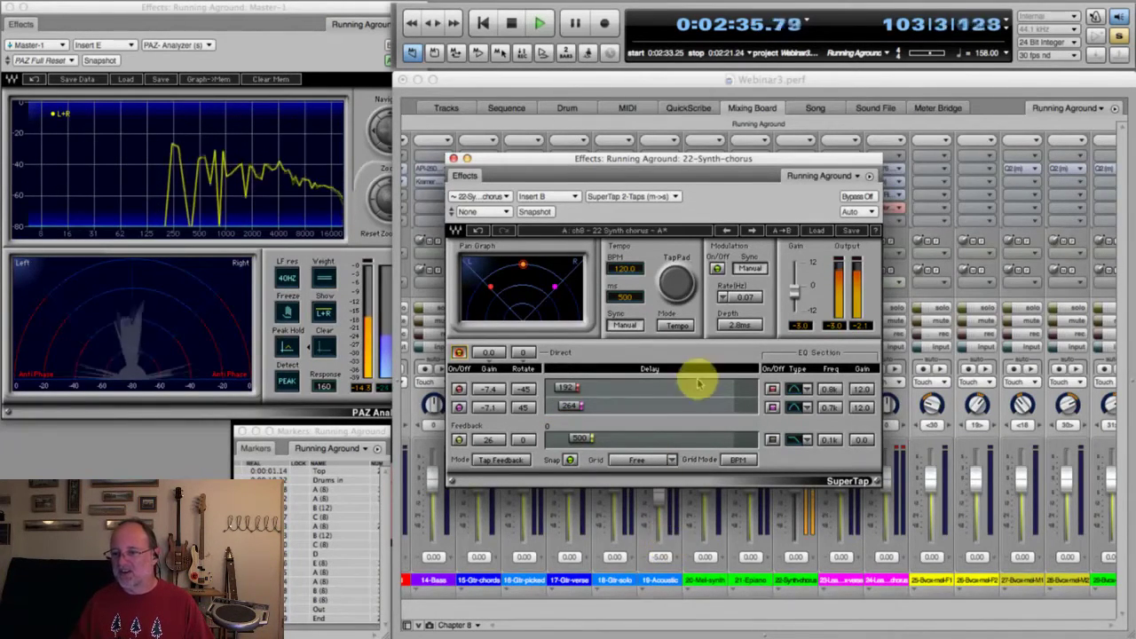
key("space")
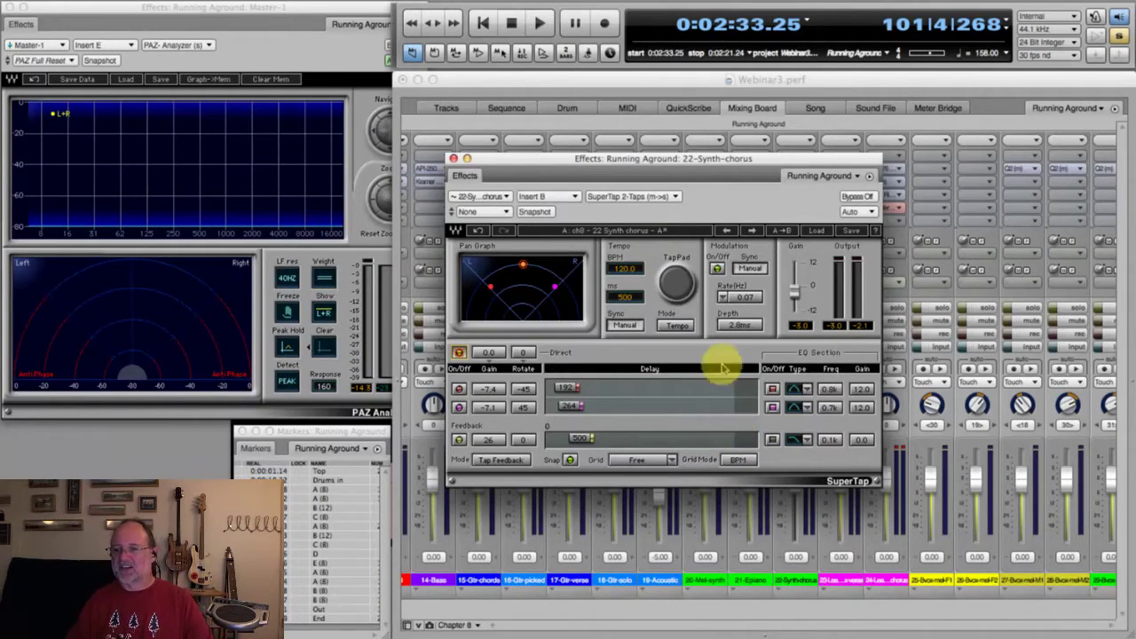
left_click(453, 158)
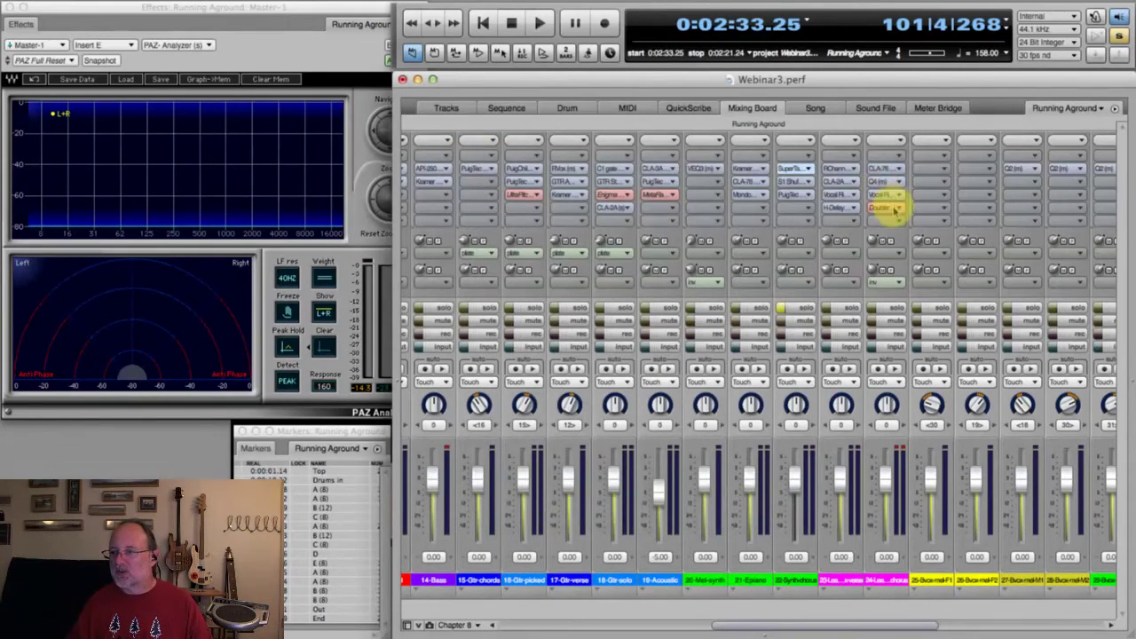
Unsolo the 22-Synth-chorus track, play the full mix from 0:02:33.25, and stop playback.
left_click(797, 308)
key("space")
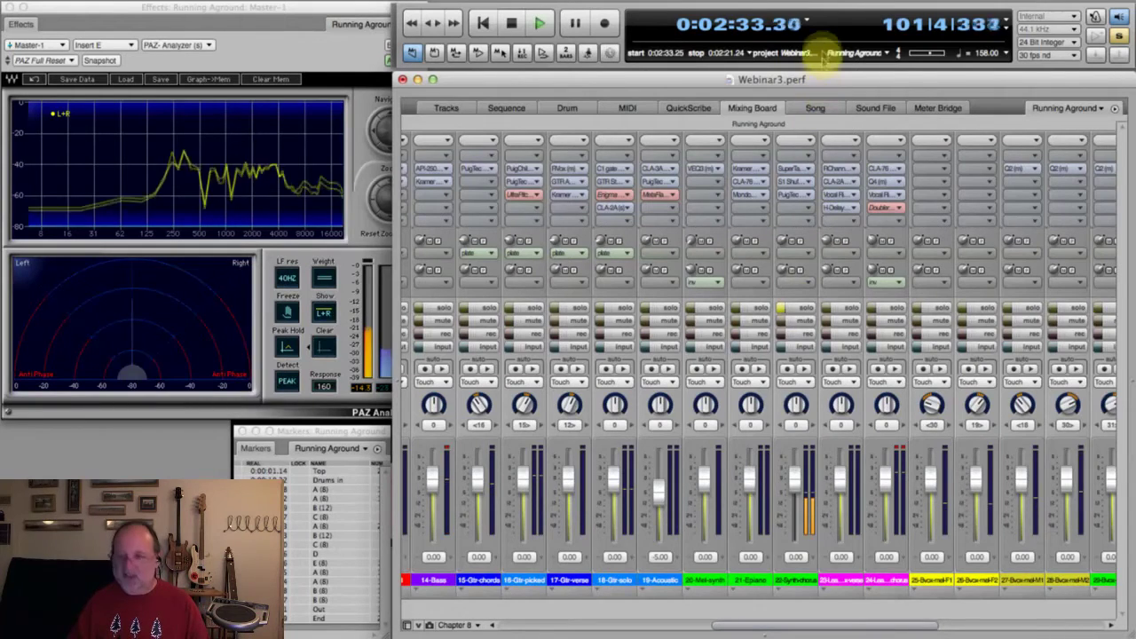
key("space")
left_click(787, 308)
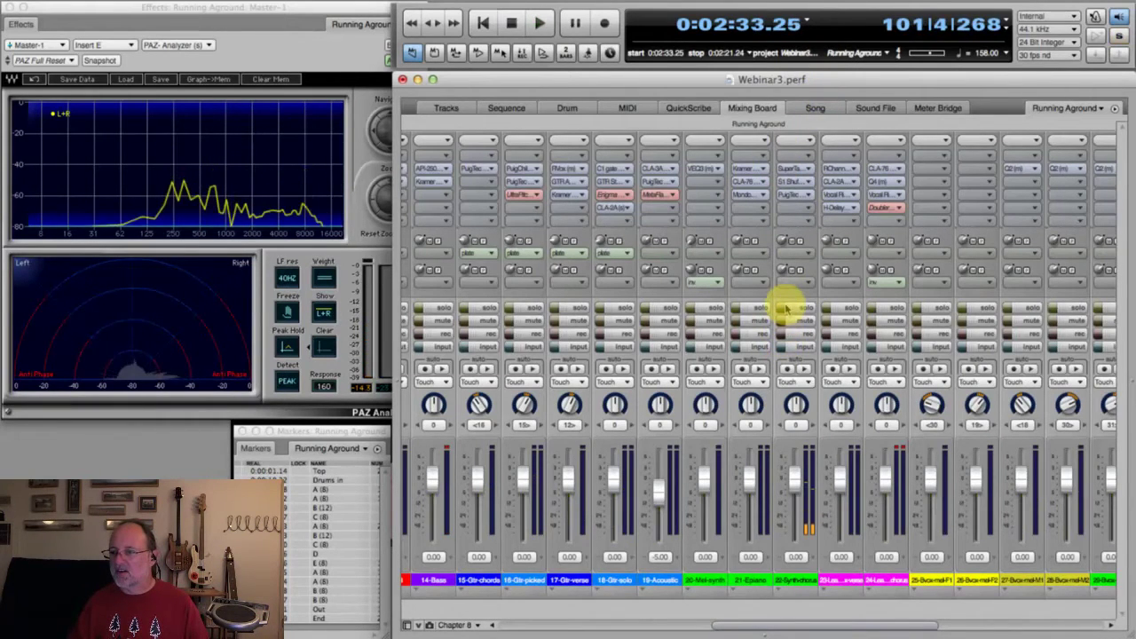
key("space")
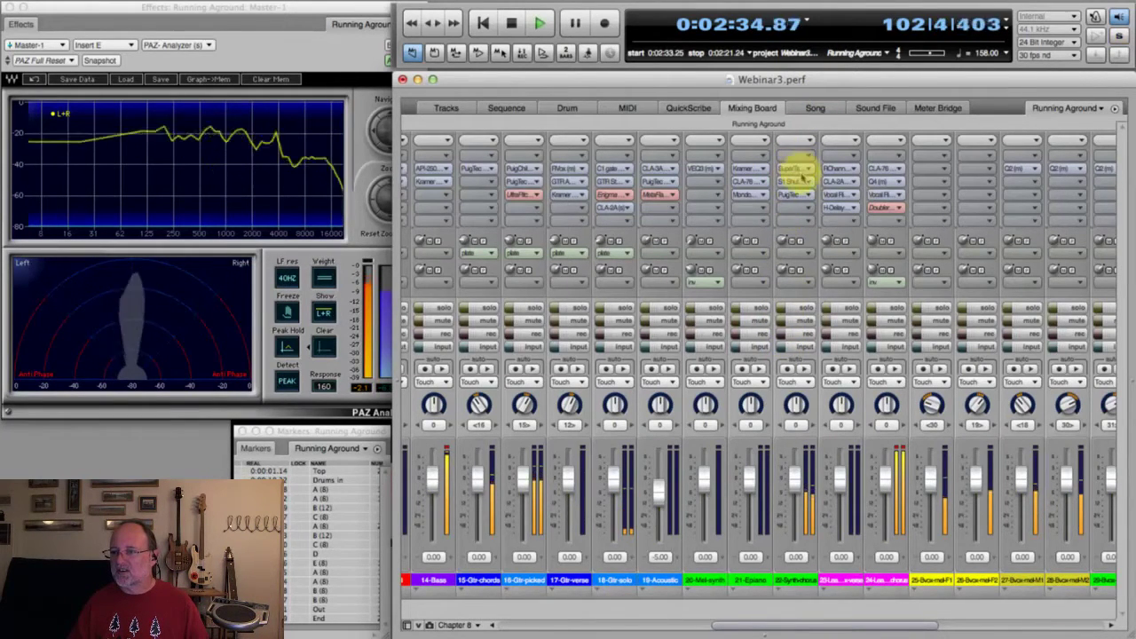
key("space")
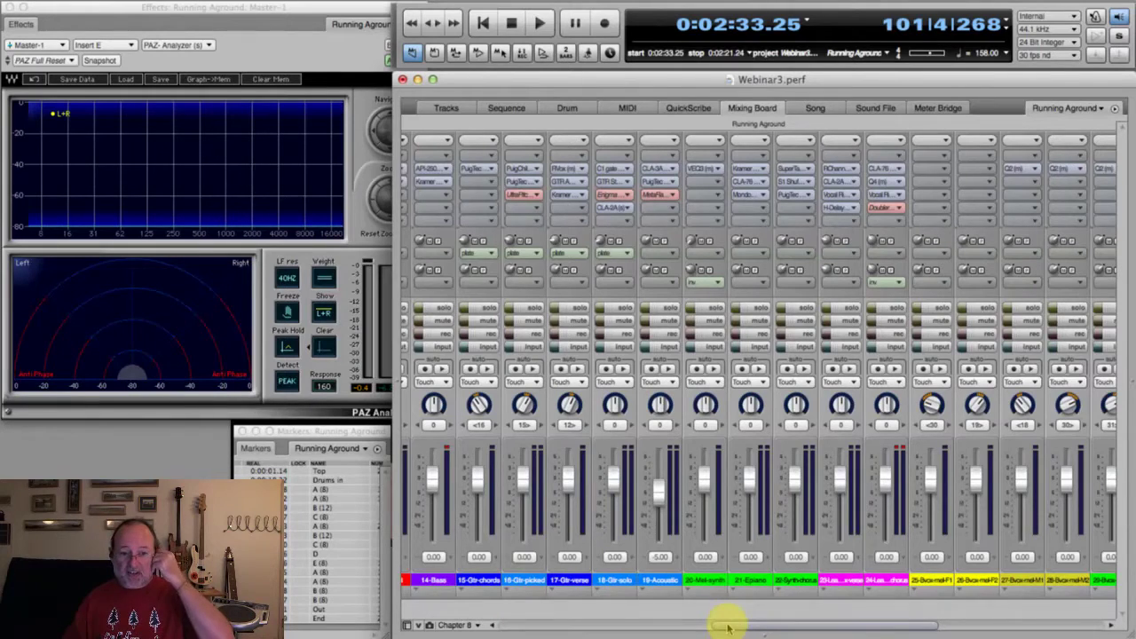
Cue the song to the second A (8) marker at 0:00:43.79 and play the full mix.
left_click_drag(730, 627, 675, 627)
left_click(319, 497)
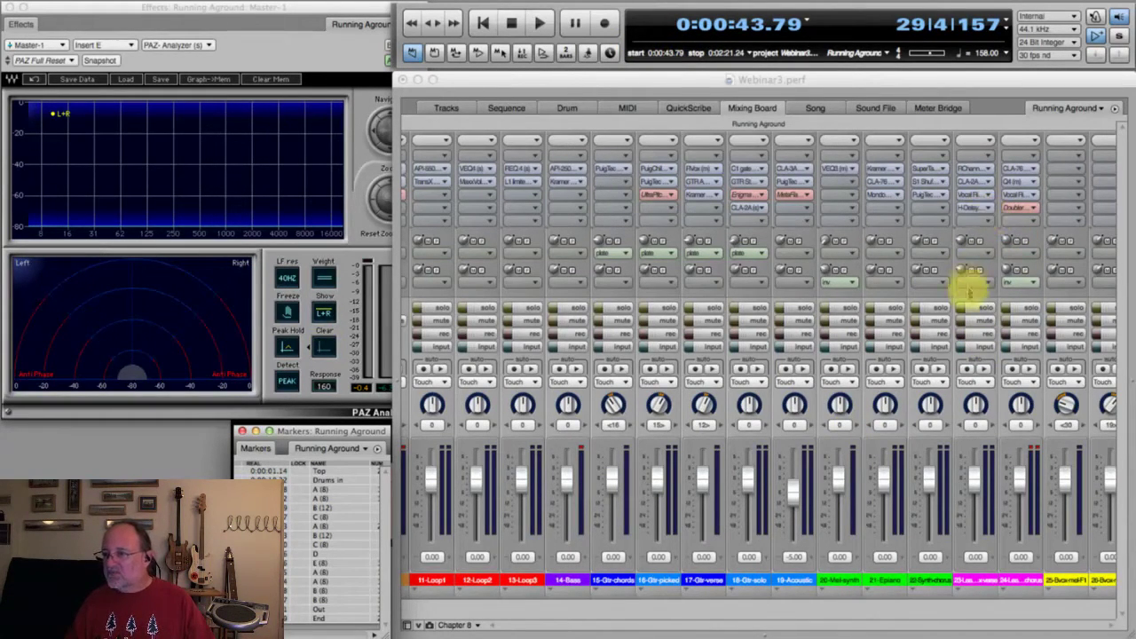
key("space")
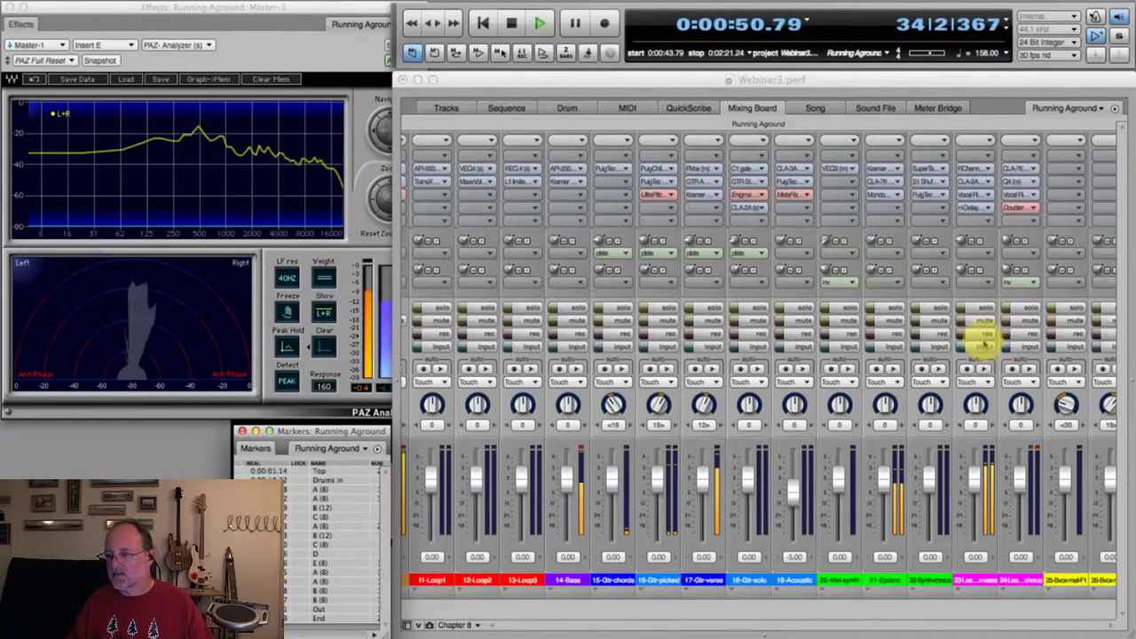
key("space")
Open the H-Delay insert on 23-Lead-vox-verse and move its window clear of the lead vocal channel strips.
left_click(974, 310)
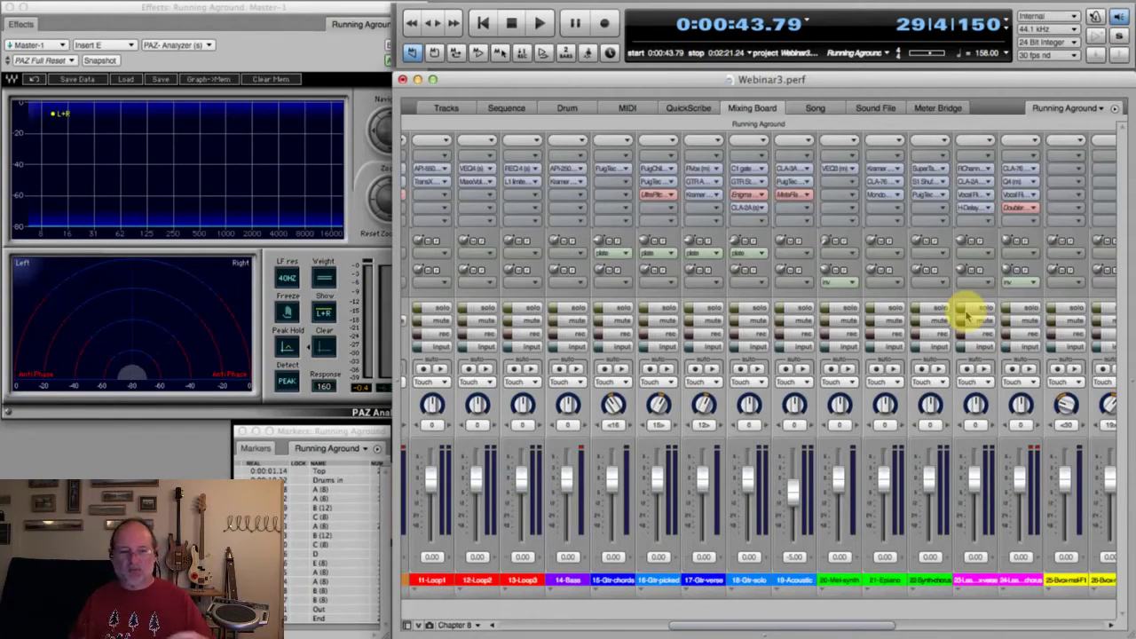
left_click(978, 208)
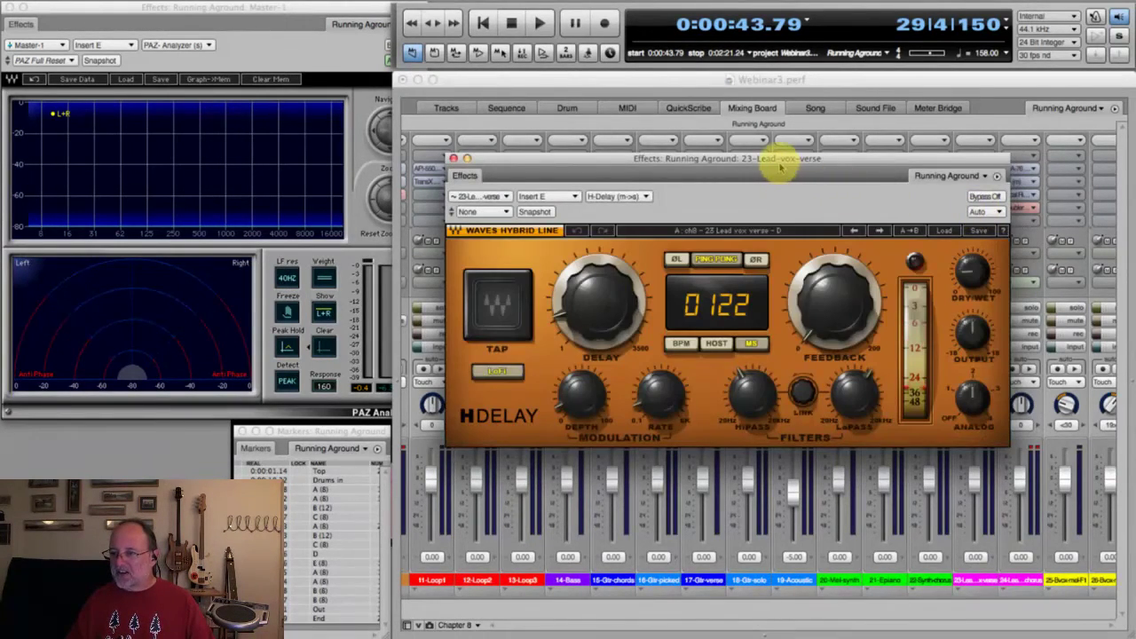
left_click_drag(775, 162, 620, 178)
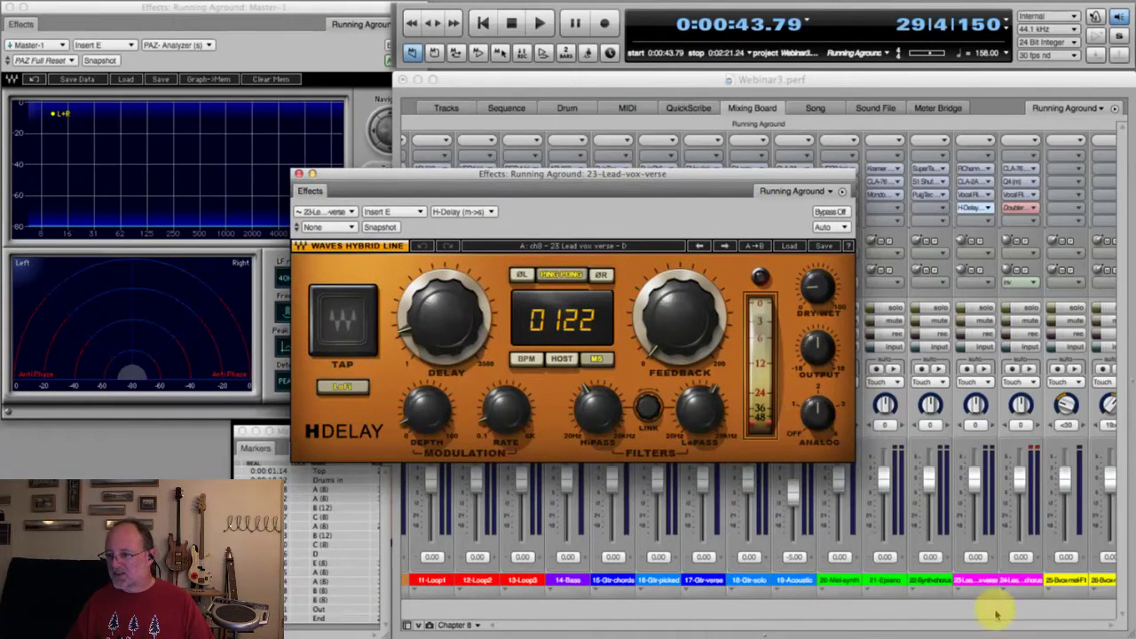
left_click(1012, 309)
key("space")
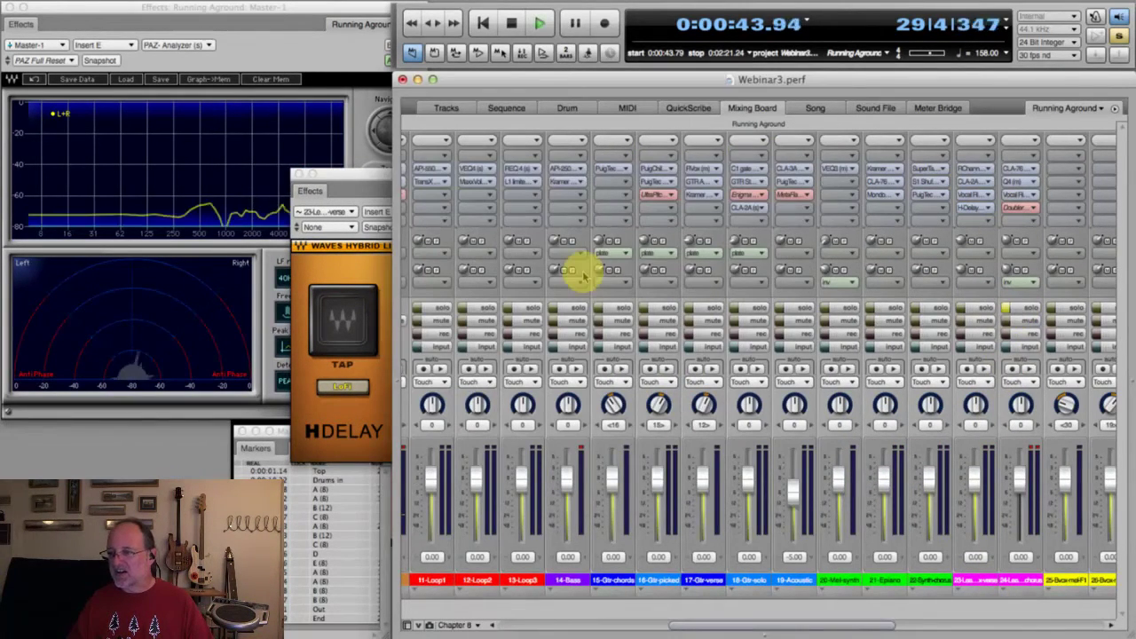
key("space")
Solo only 23-Lead-vox-verse and audition it with the H-Delay window in front.
left_click(981, 309)
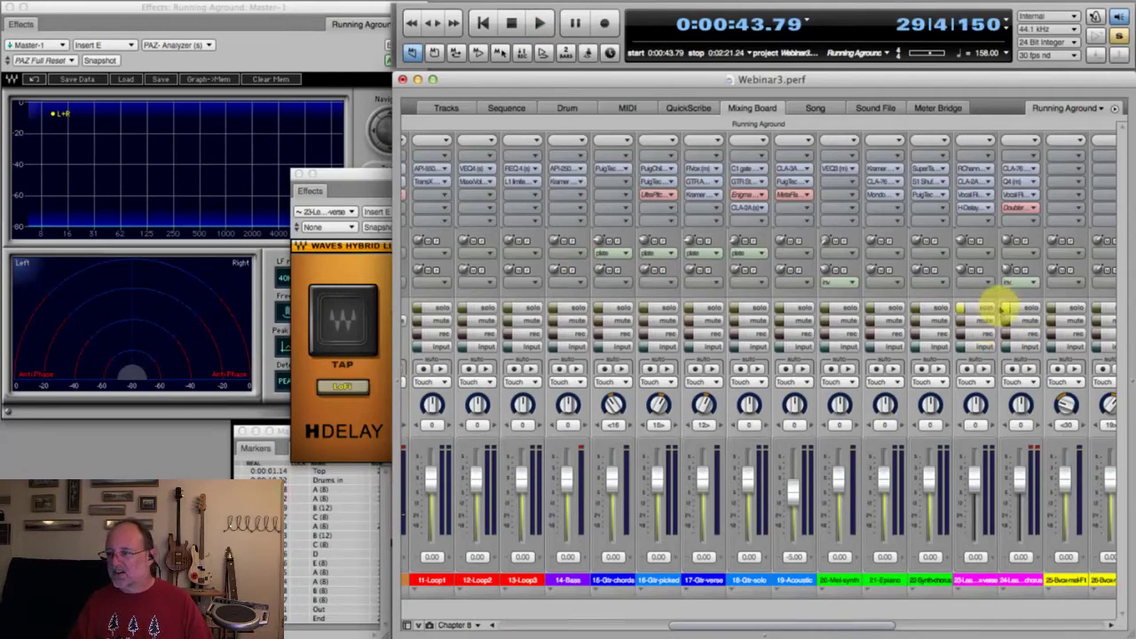
key("space")
left_click(371, 177)
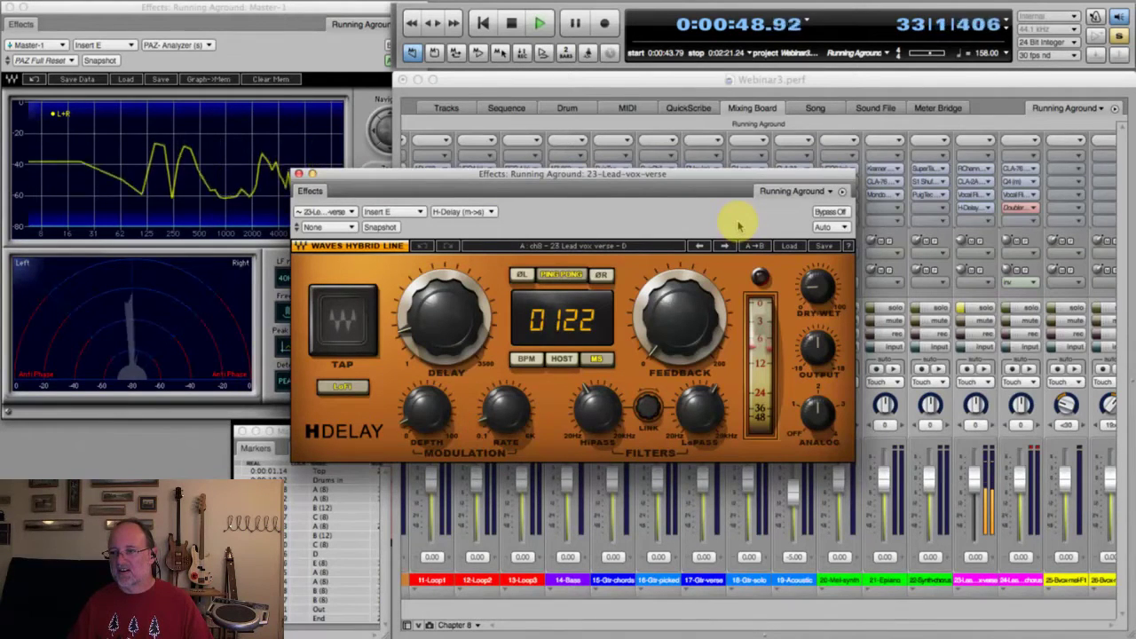
key("space")
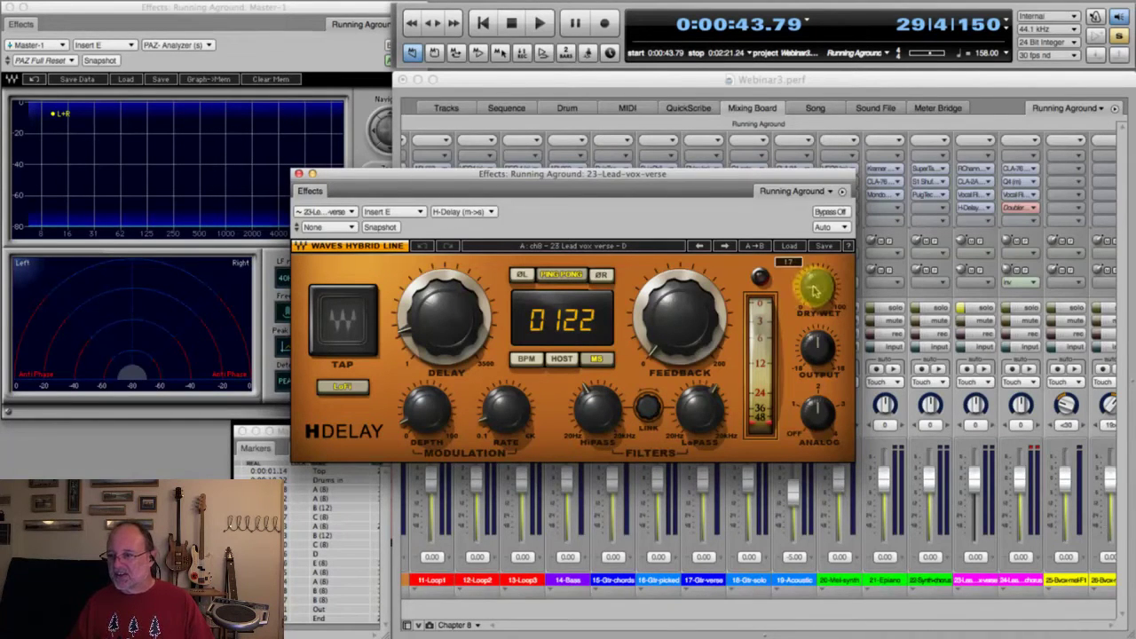
Set H-Delay's dry/wet to 100 and audition the soloed verse vocal.
key("space")
left_click(812, 291)
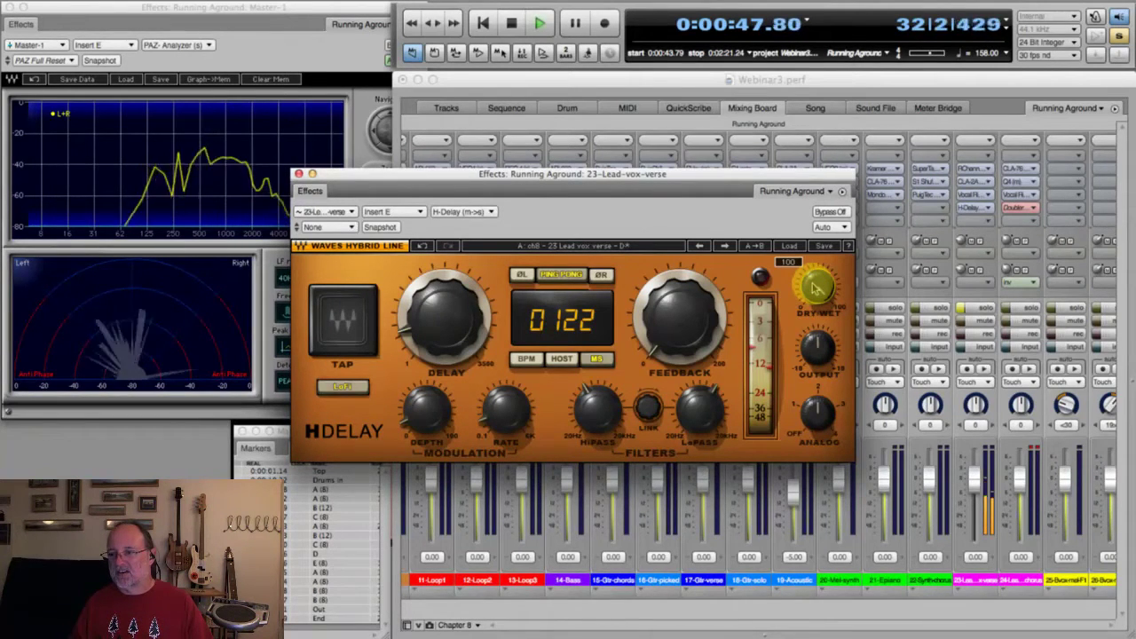
key("space")
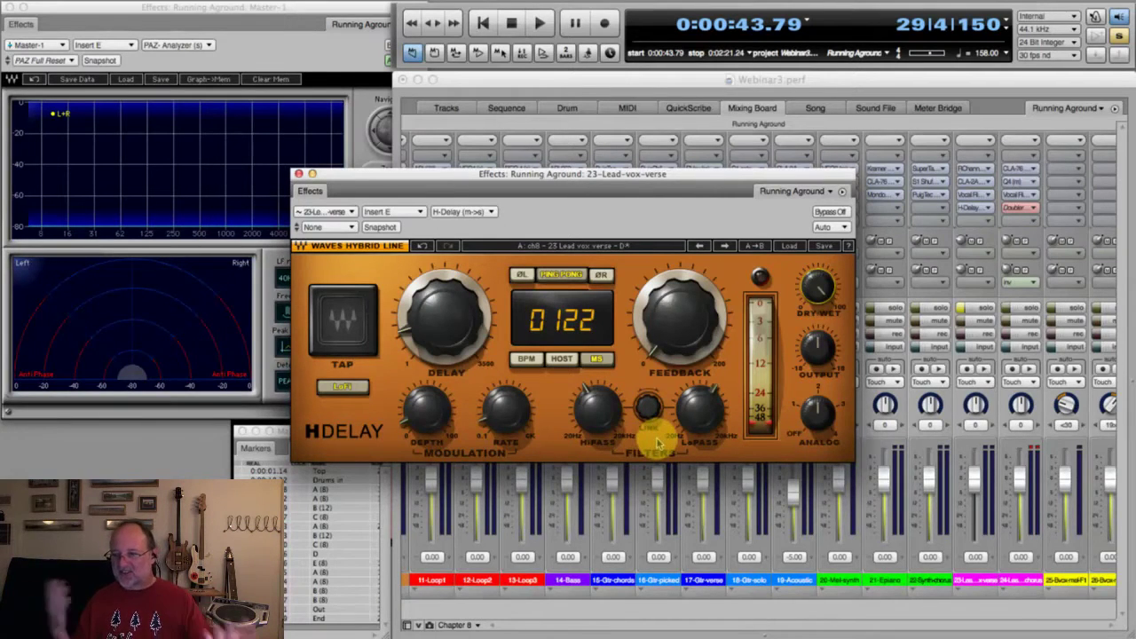
Examine H-Delay's analog control and listen to the fully wet delay on the soloed verse vocal.
mouse_move(810, 426)
left_mouse_down()
mouse_move(817, 436)
mouse_move(821, 410)
left_mouse_up()
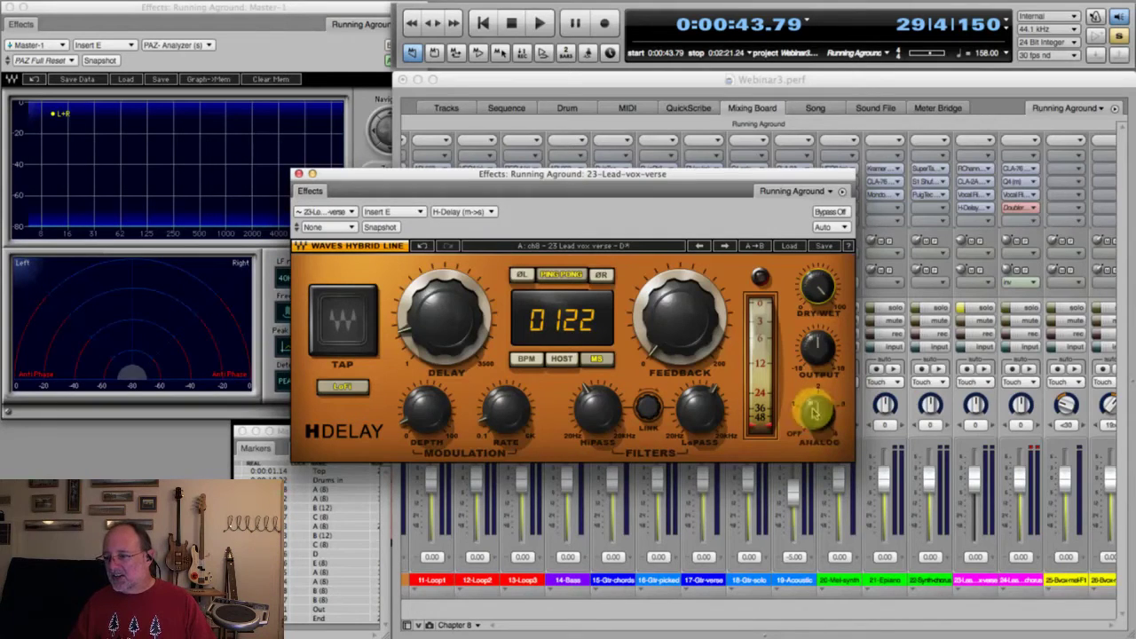
key("space")
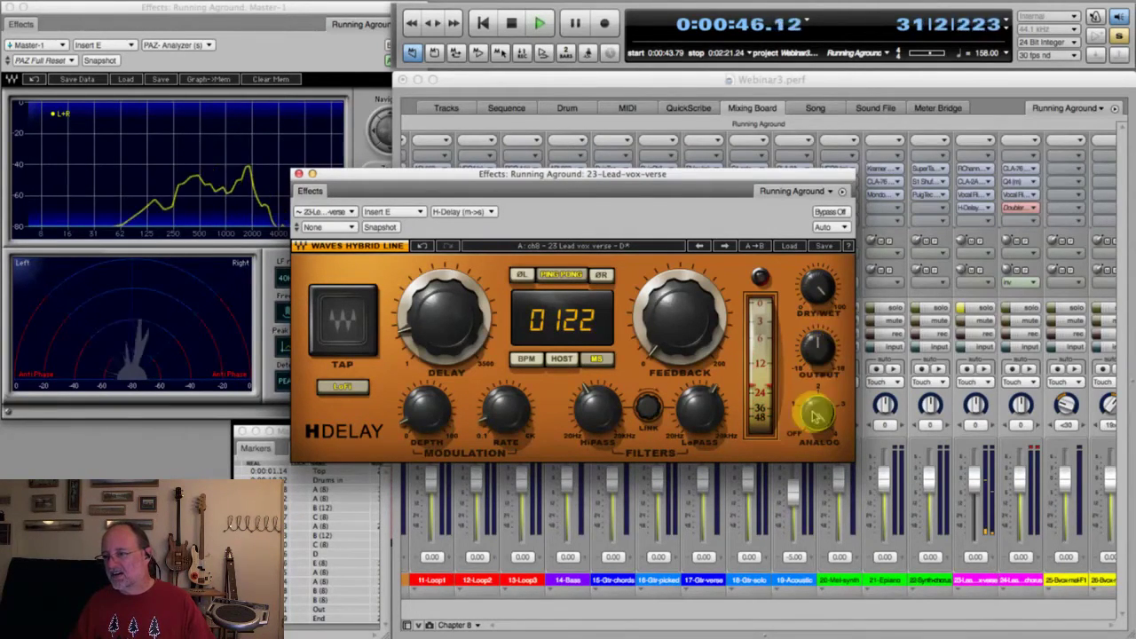
key("space")
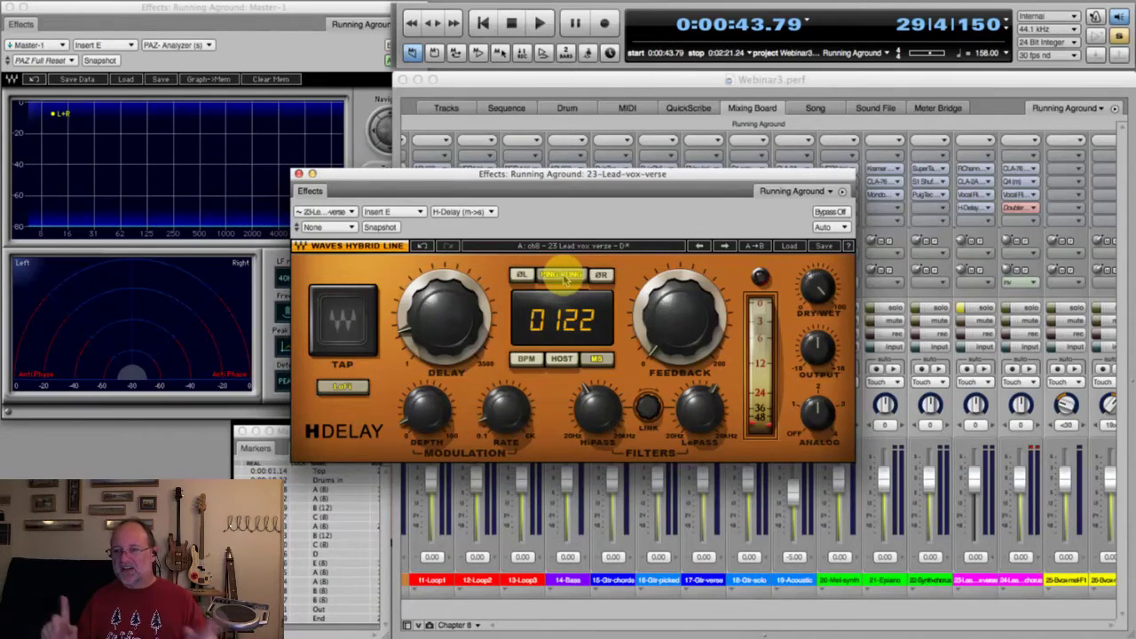
key("space")
key("space")
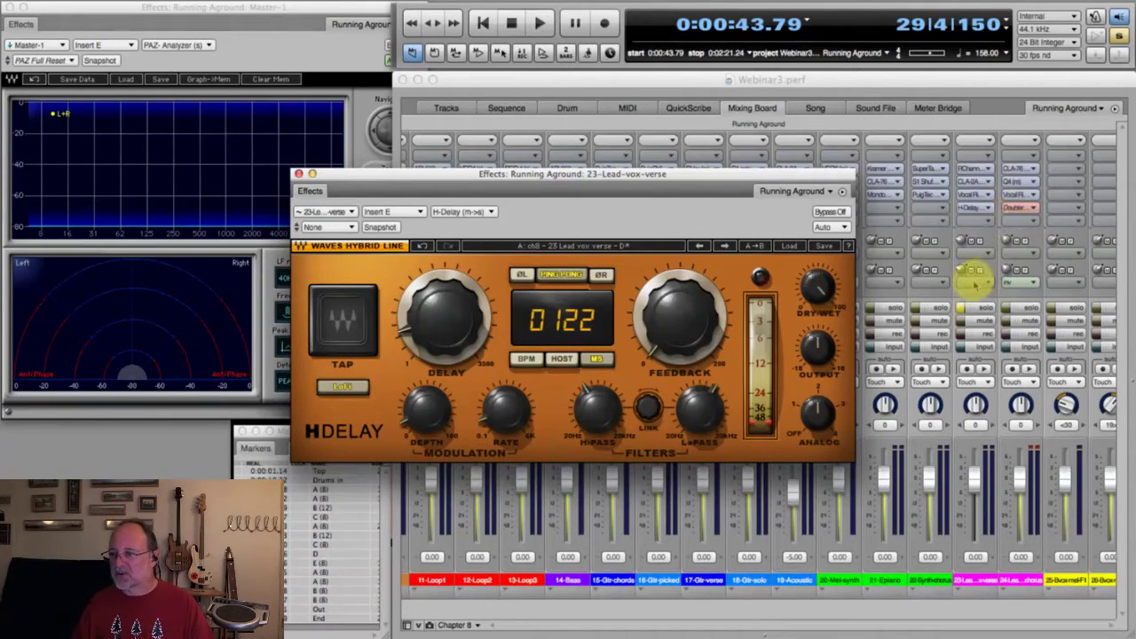
Unsolo 23-Lead-vox-verse and compare the full mix with H-Delay bypassed and active.
left_click(972, 309)
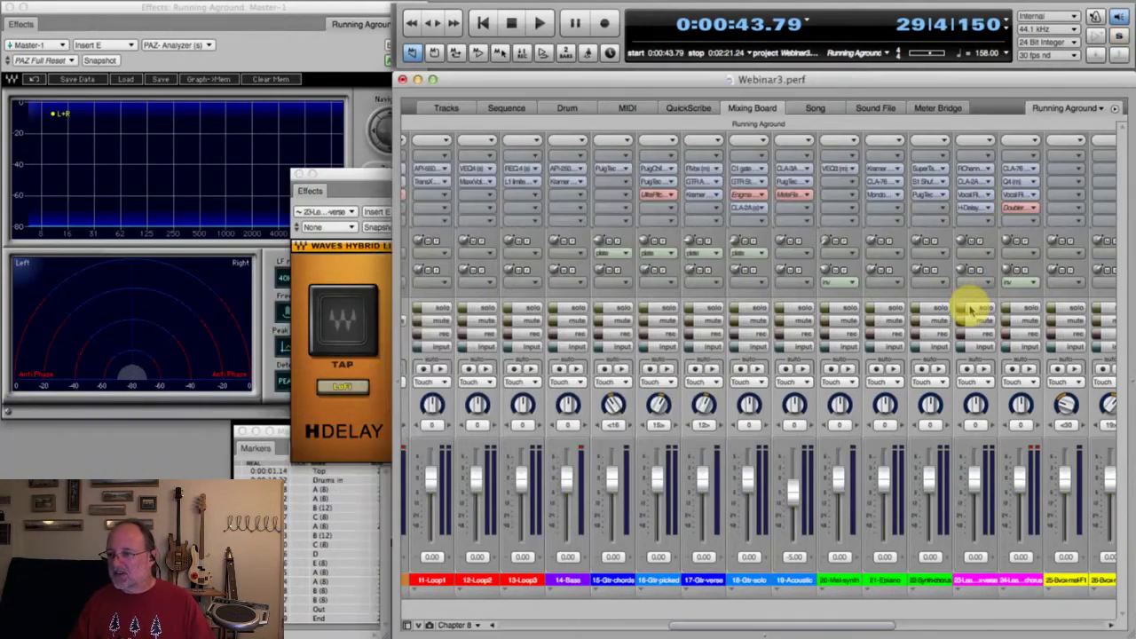
left_click(355, 188)
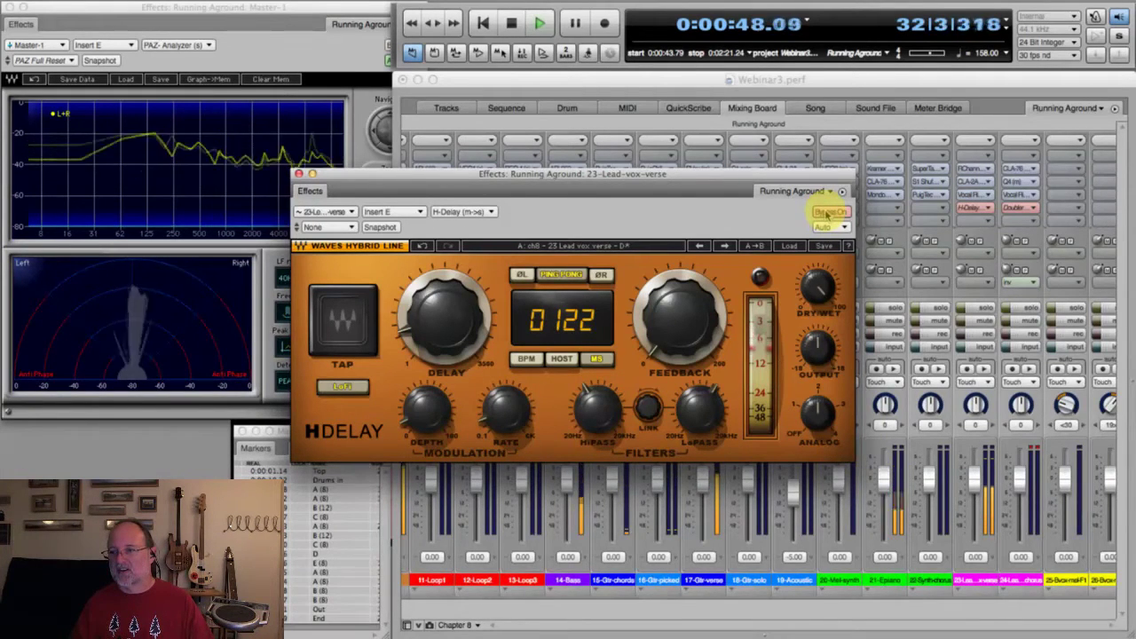
key("space")
left_click(825, 213)
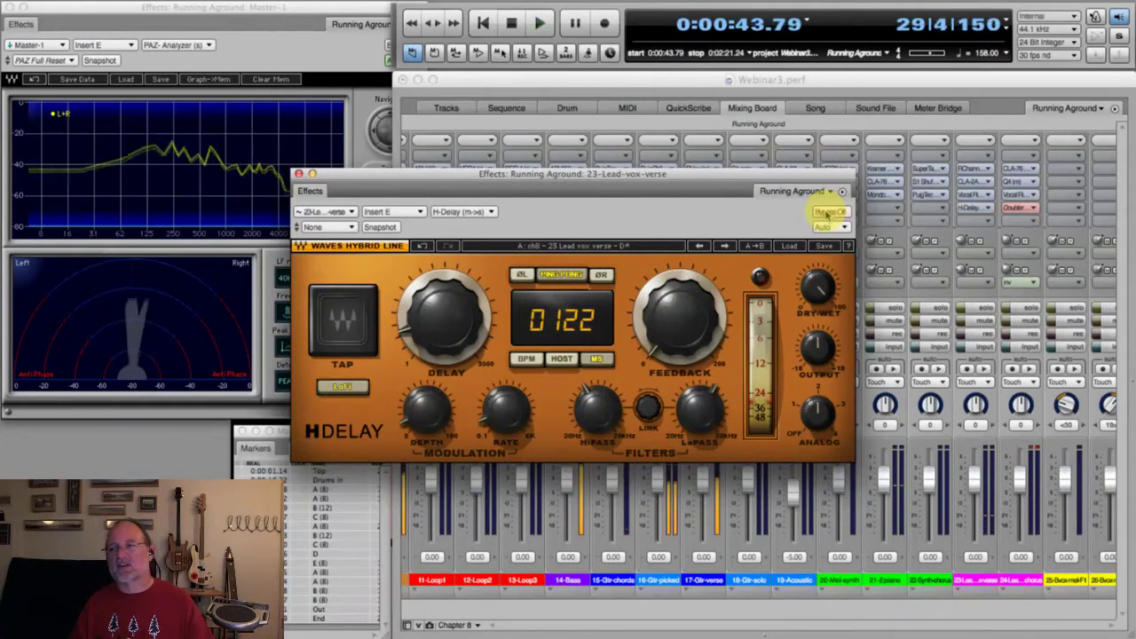
key("space")
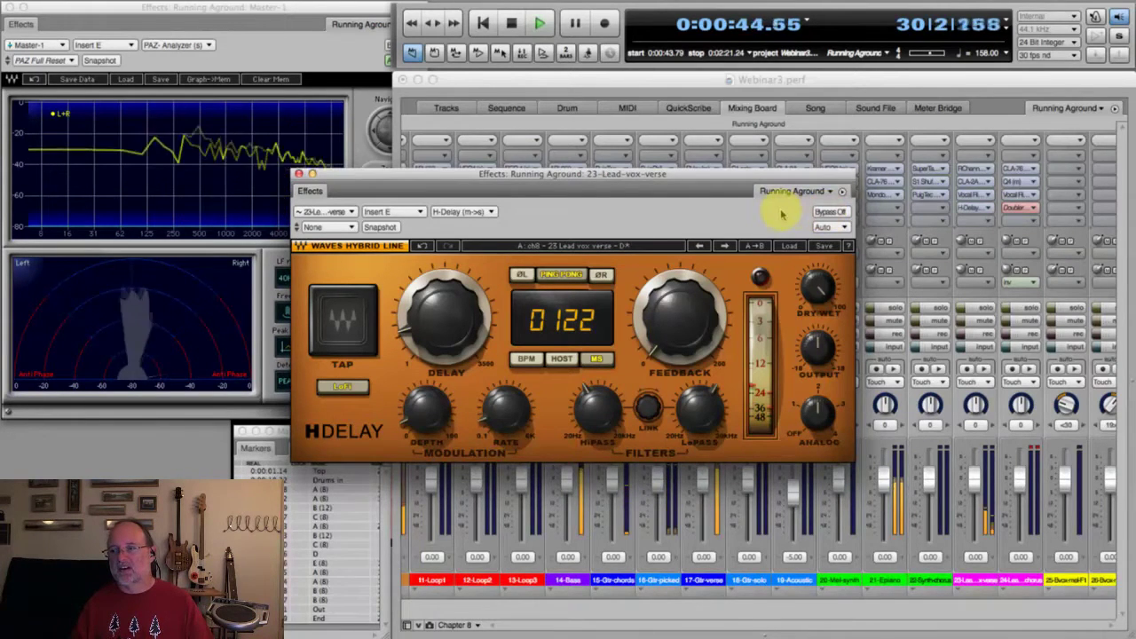
Turn H-Delay's dry/wet back down, compare the mix with the delay bypassed and active, and close its window.
key("space")
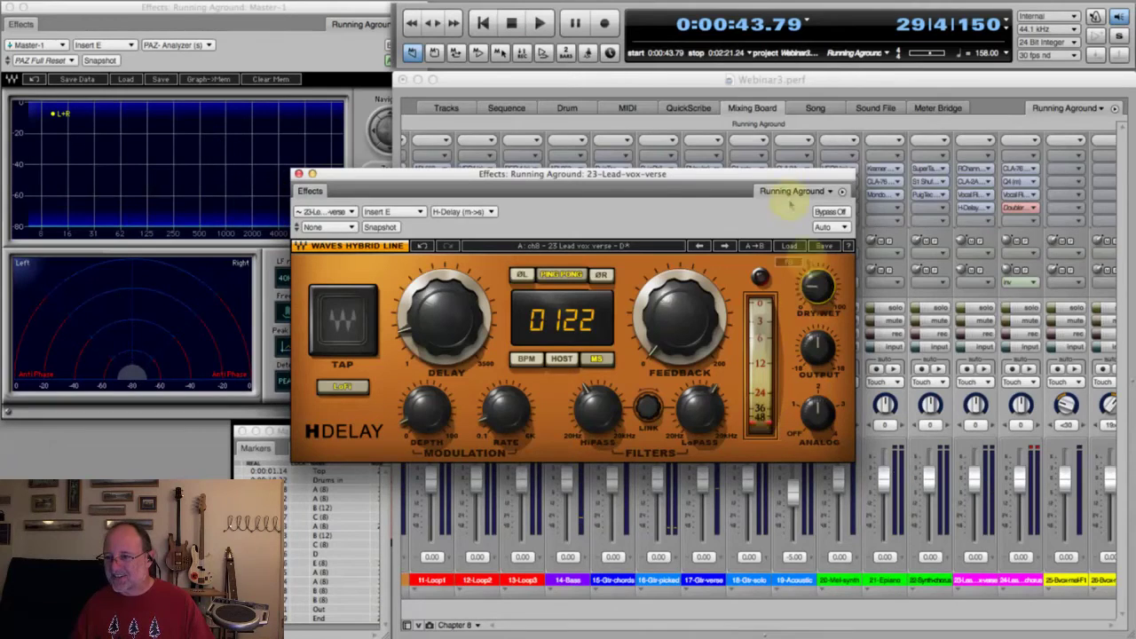
left_click(831, 212)
key("space")
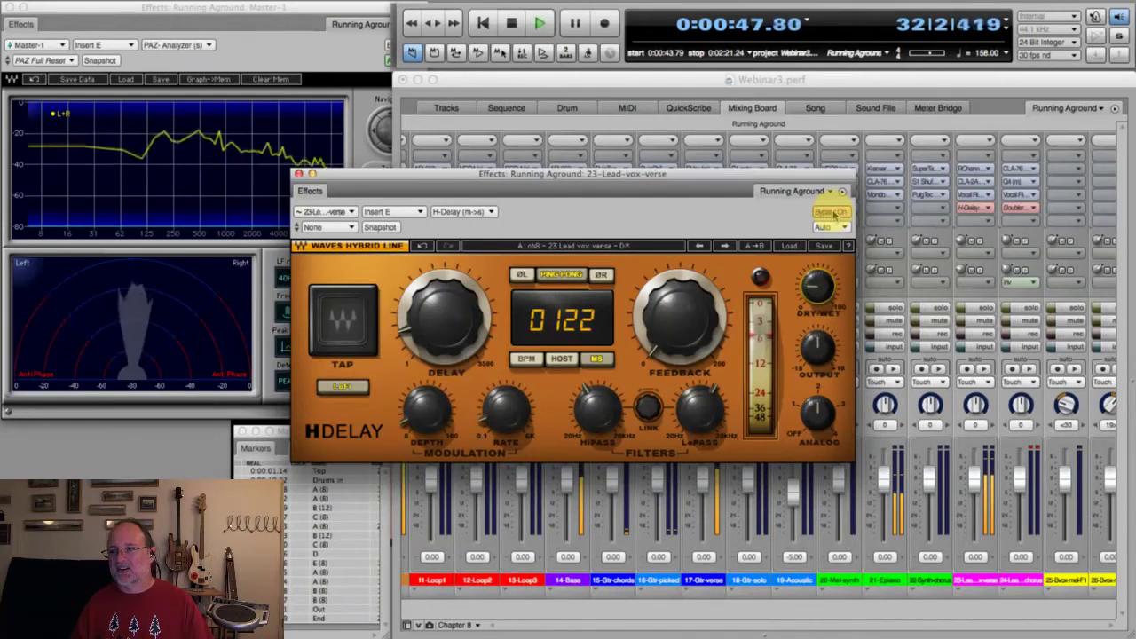
key("space")
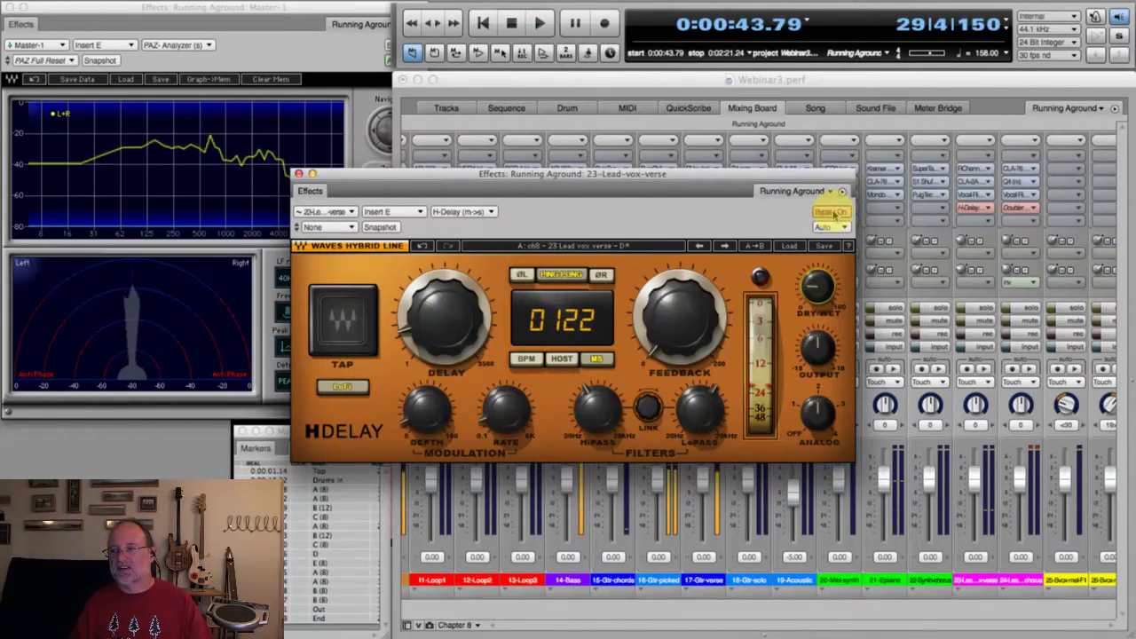
key("space")
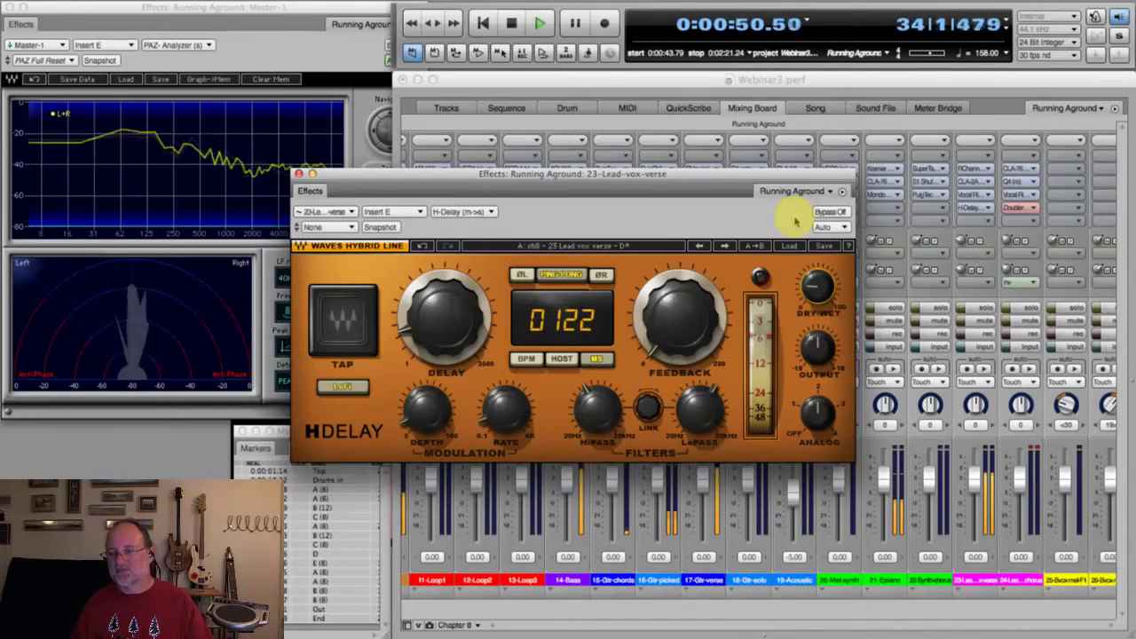
key("space")
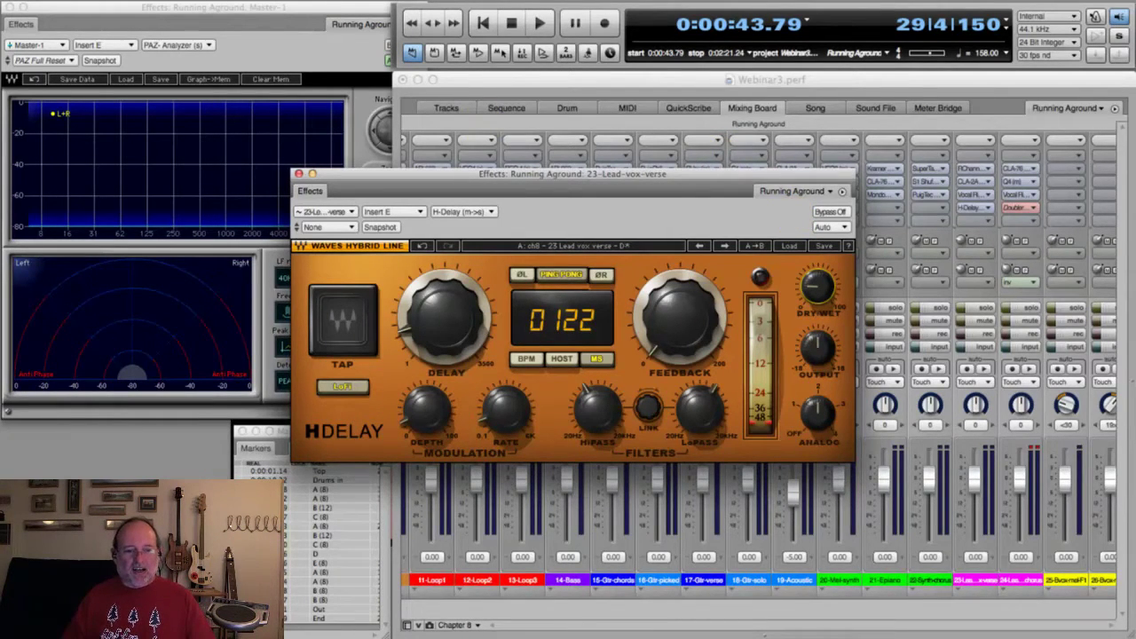
left_click(299, 174)
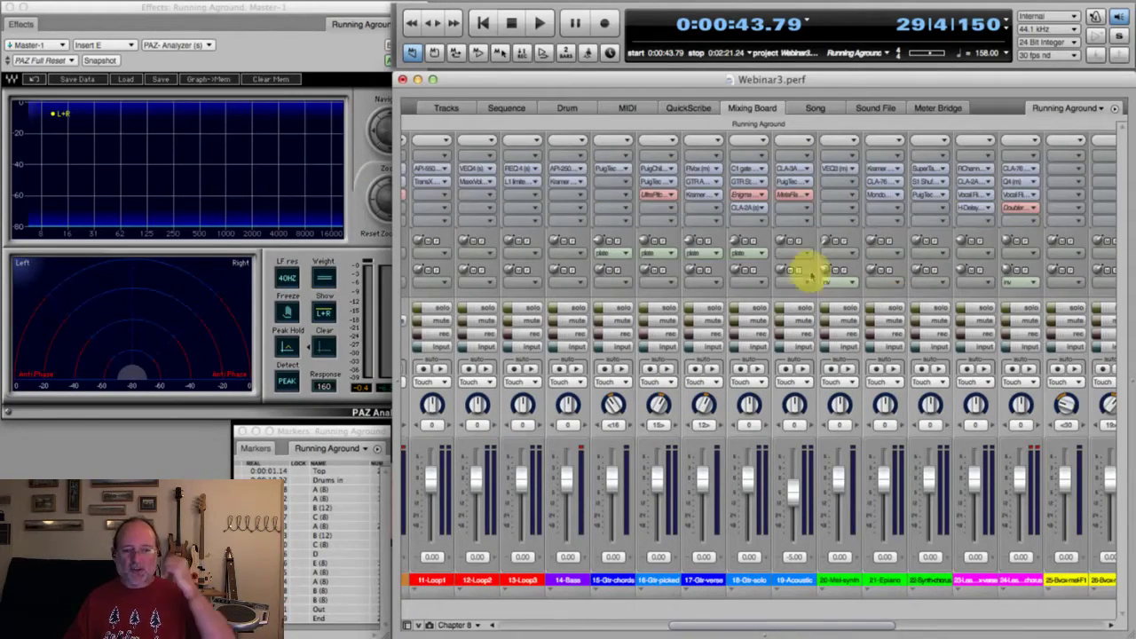
Set the playback position to 0:03:00.00.
left_click(721, 34)
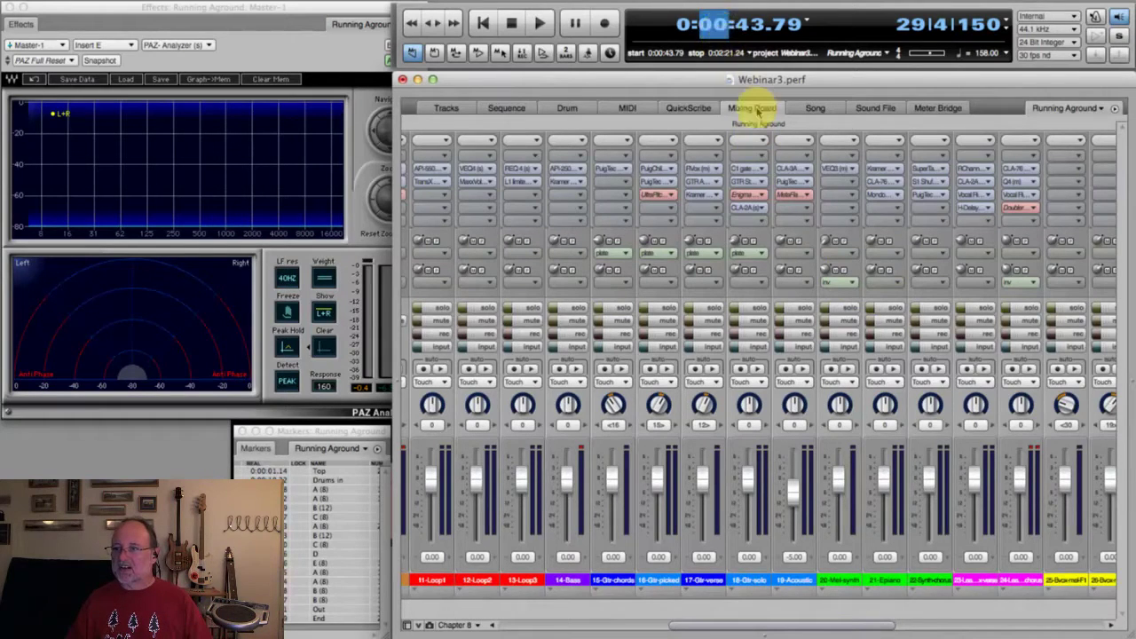
type("03:")
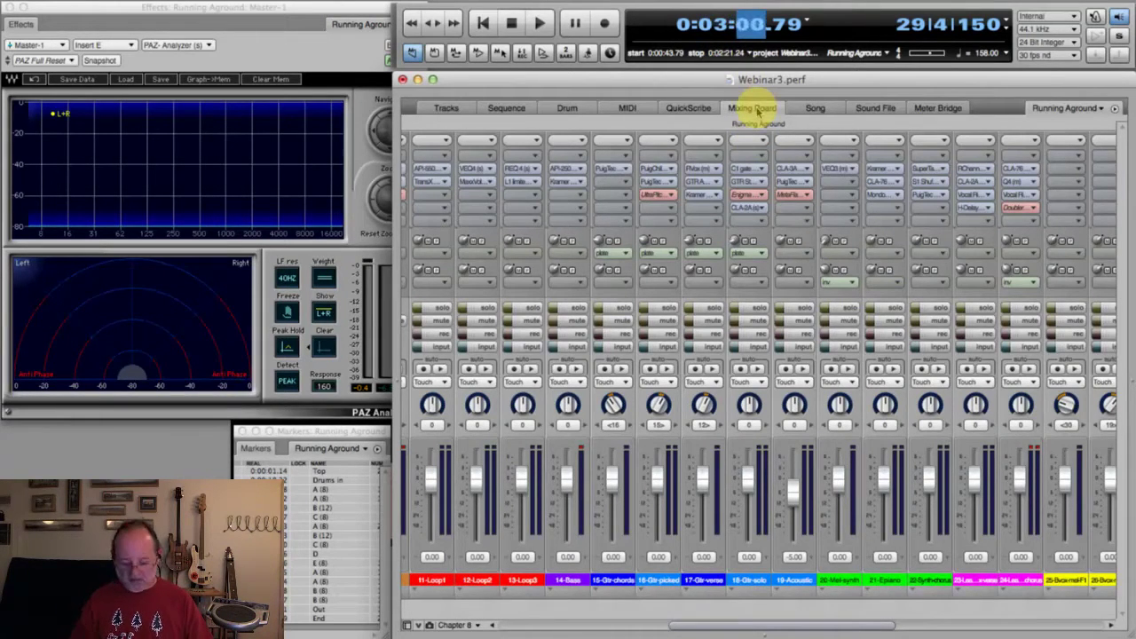
type("00")
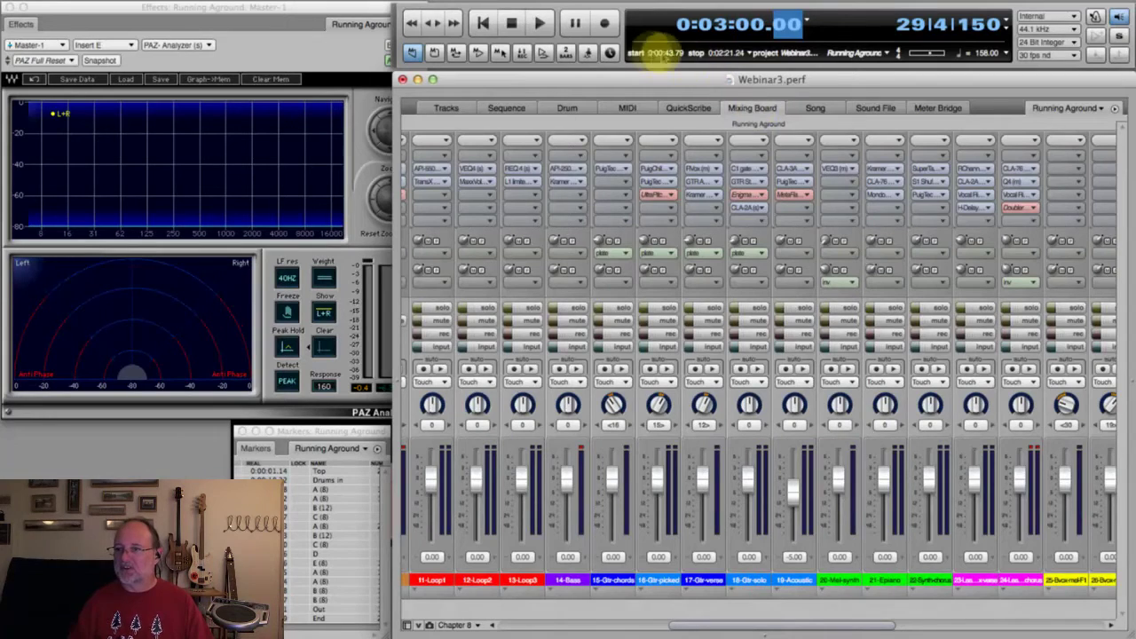
key("Return")
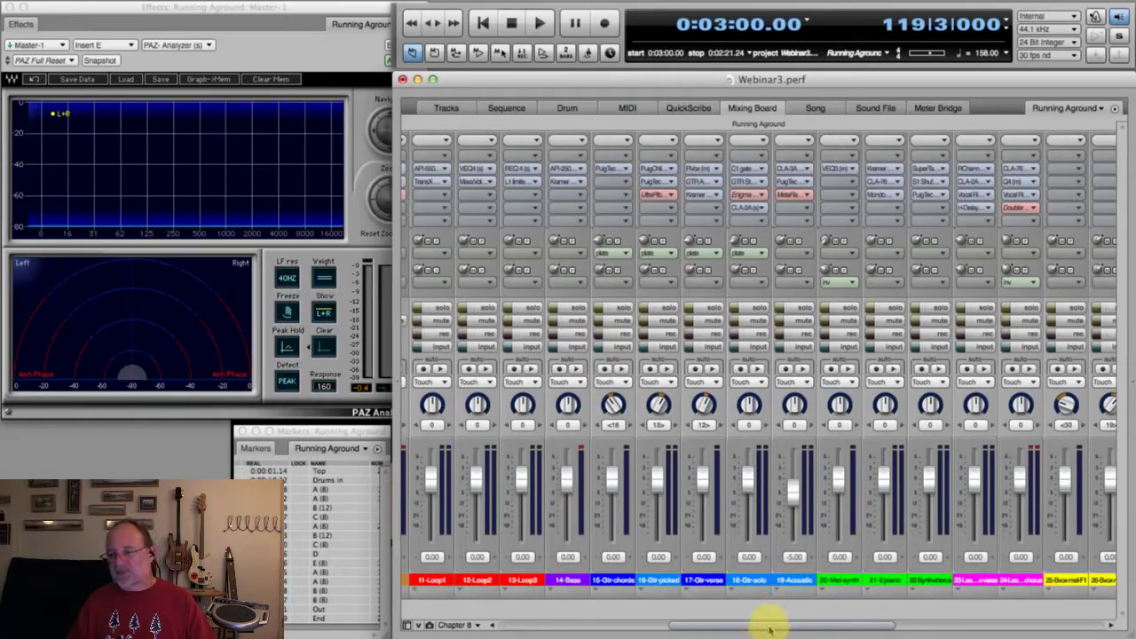
Bring the Oooh backing vocal channels into view and listen to their section in the full mix.
left_click_drag(771, 629, 973, 604)
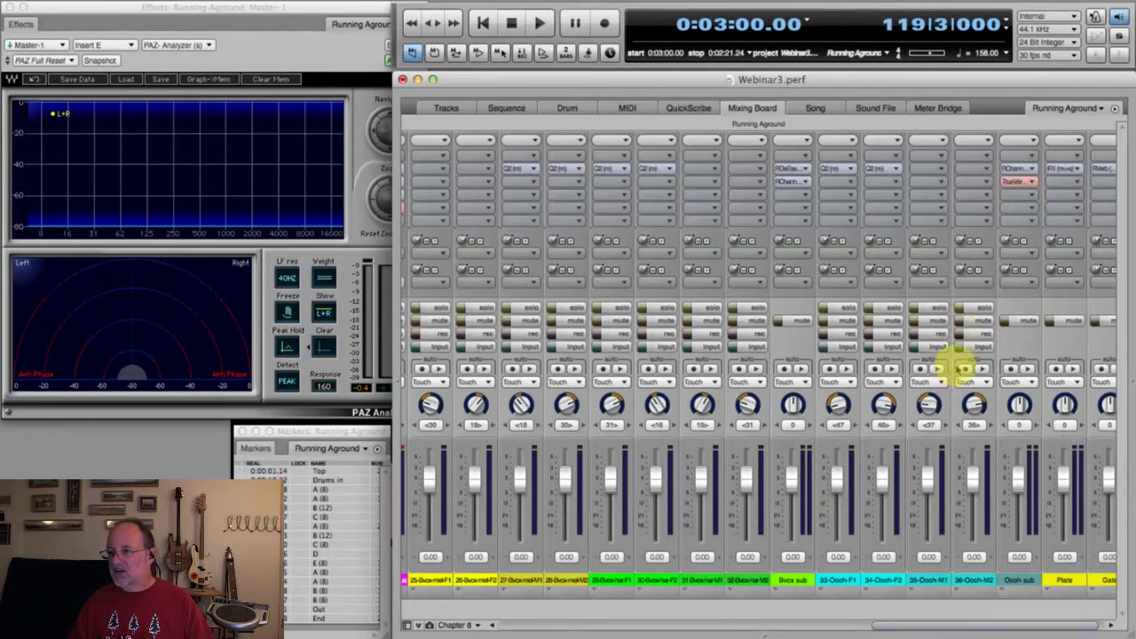
key("space")
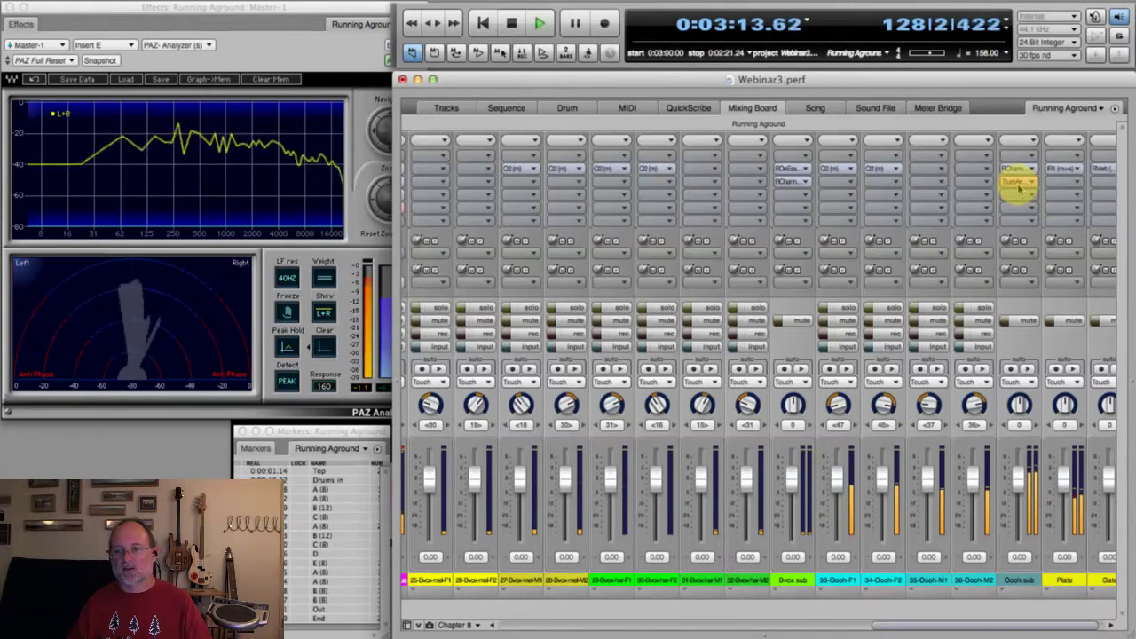
key("space")
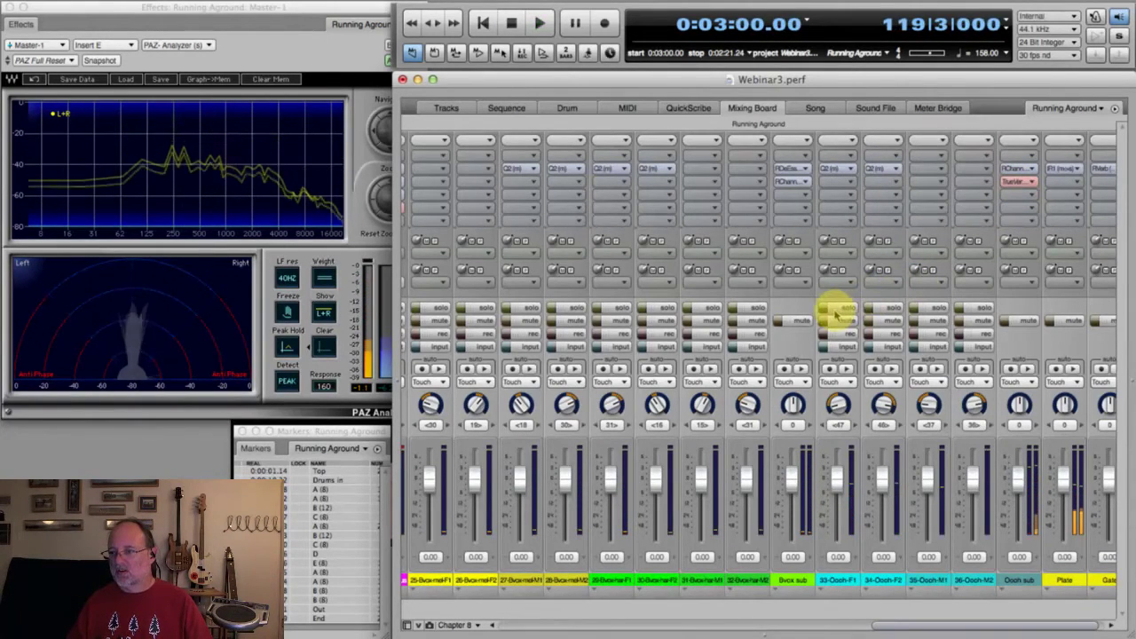
Solo the four Oooh tracks, 33 to 36, and open the TrueVerb insert on the Oooh sub.
left_click_drag(834, 312, 956, 306)
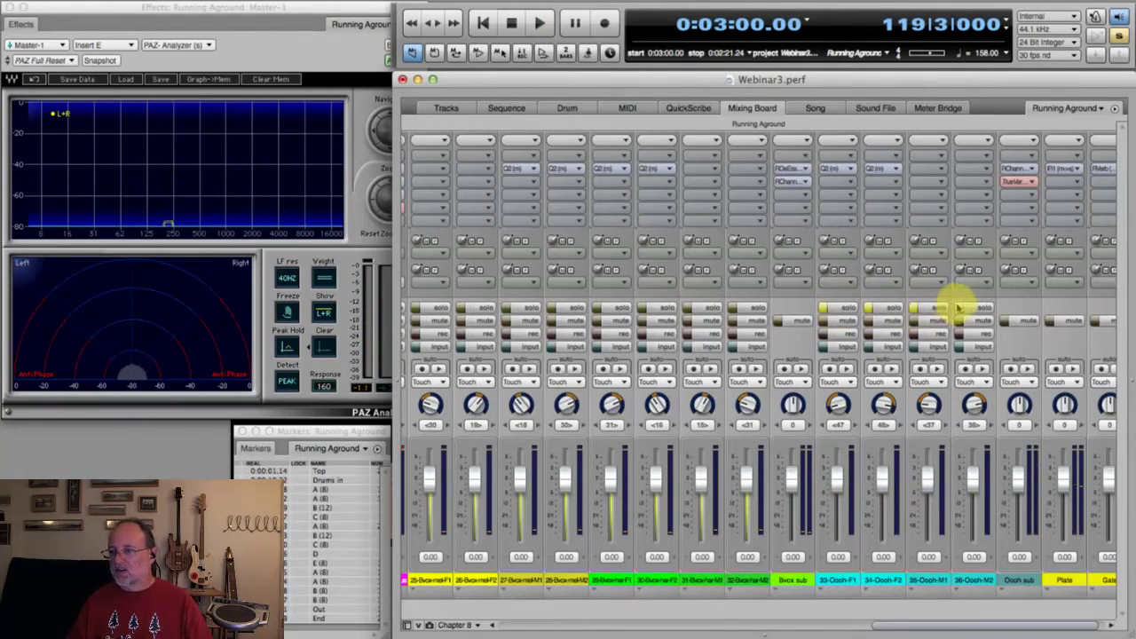
double_click(1020, 183)
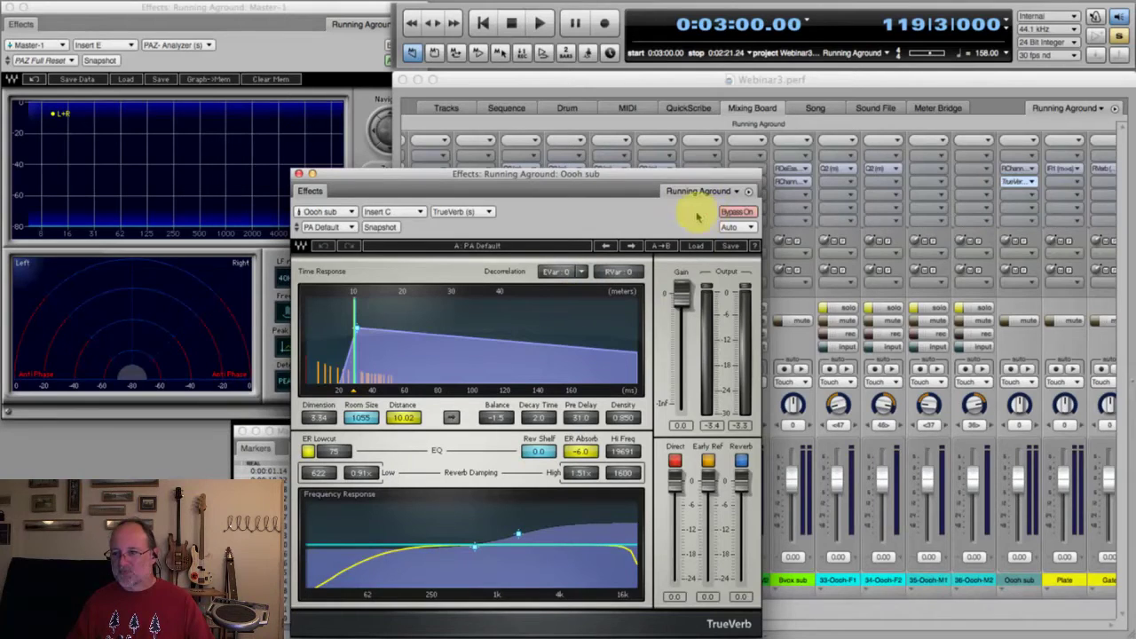
Compare the soloed Oooh vocals with TrueVerb bypassed and active.
key("space")
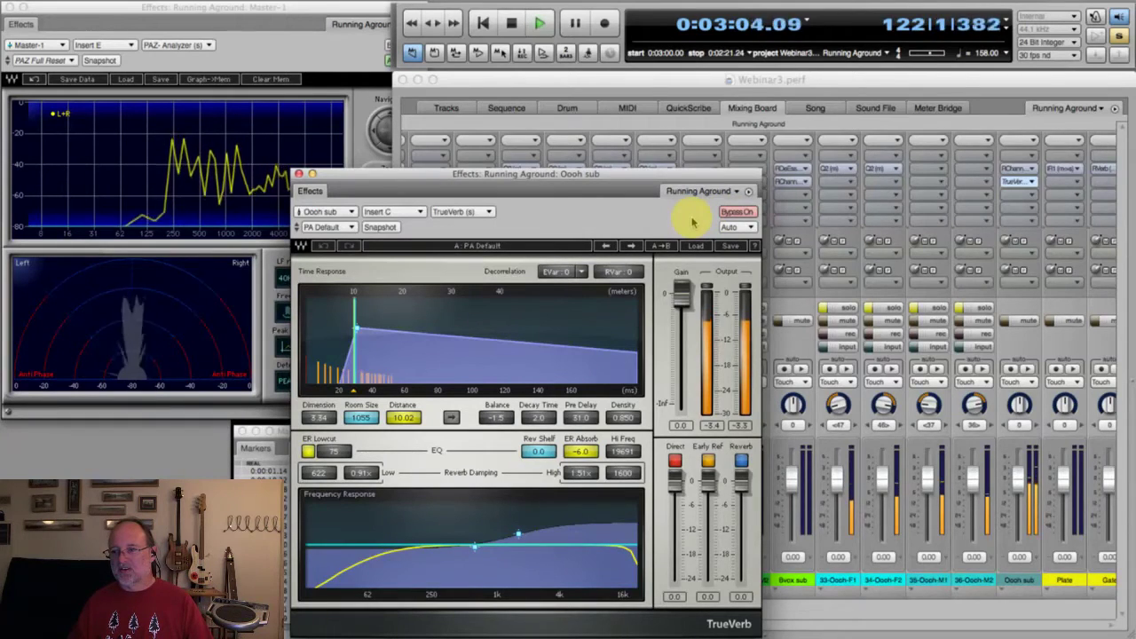
key("space")
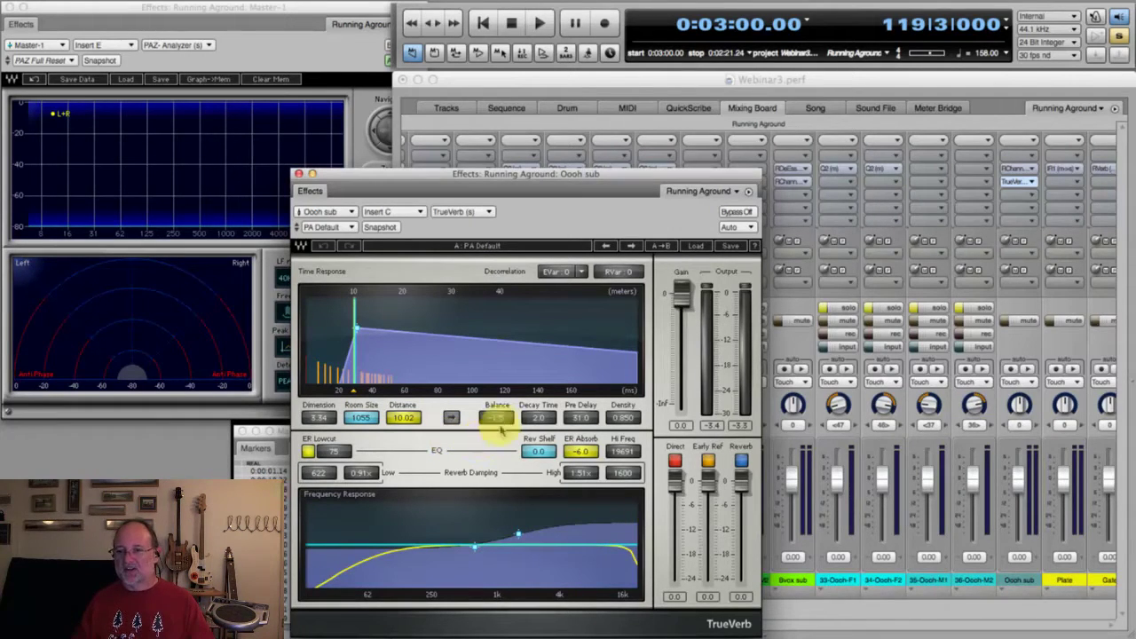
key("space")
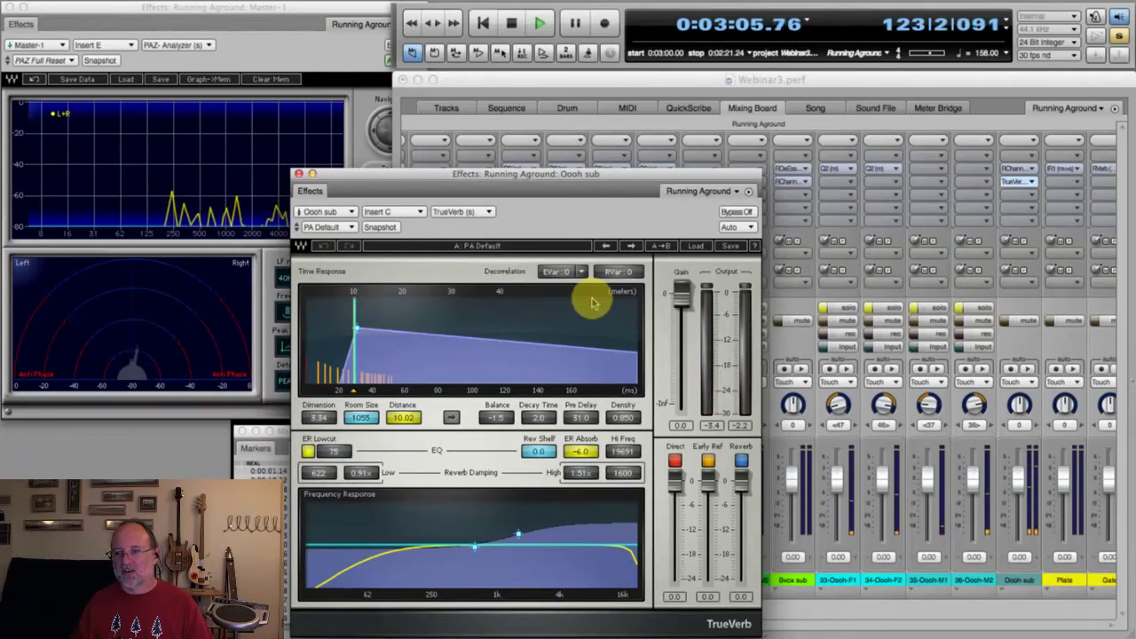
key("space")
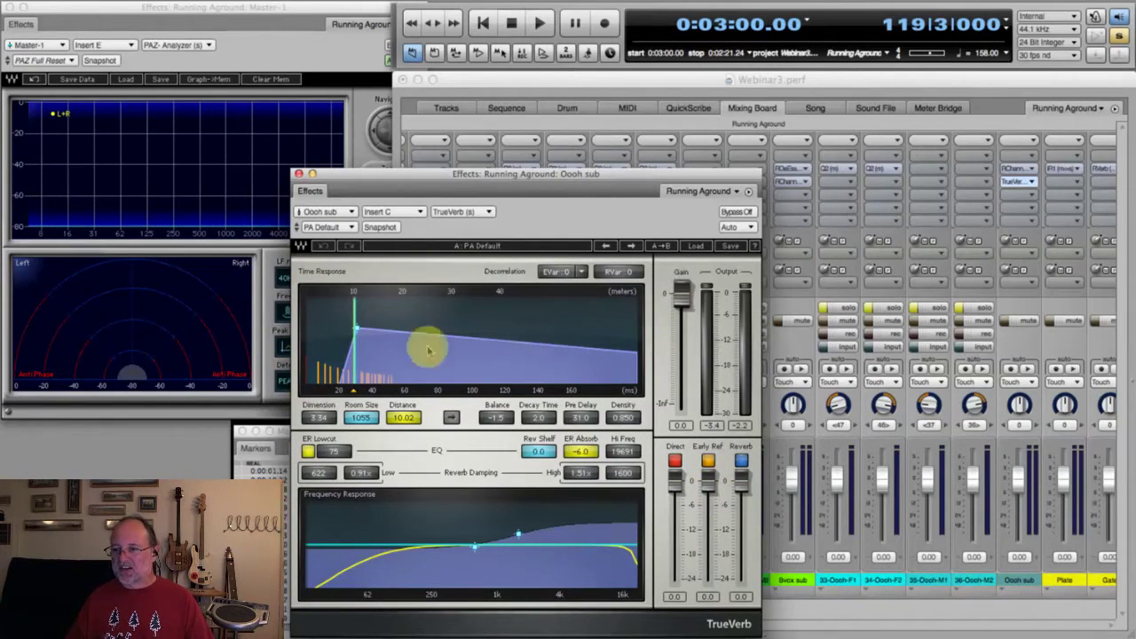
Set TrueVerb's room size to 1476 and distance to 4.42, and play the Ooohs with only the early reflections enabled.
mouse_move(360, 407)
left_mouse_down()
mouse_move(360, 352)
mouse_move(413, 362)
mouse_move(344, 373)
mouse_move(411, 368)
mouse_move(358, 387)
mouse_move(406, 372)
mouse_move(419, 356)
mouse_move(378, 373)
mouse_move(441, 373)
mouse_move(373, 375)
mouse_move(441, 372)
mouse_move(399, 415)
mouse_move(364, 371)
mouse_move(313, 360)
mouse_move(406, 380)
mouse_move(322, 363)
mouse_move(400, 385)
mouse_move(404, 430)
left_mouse_up()
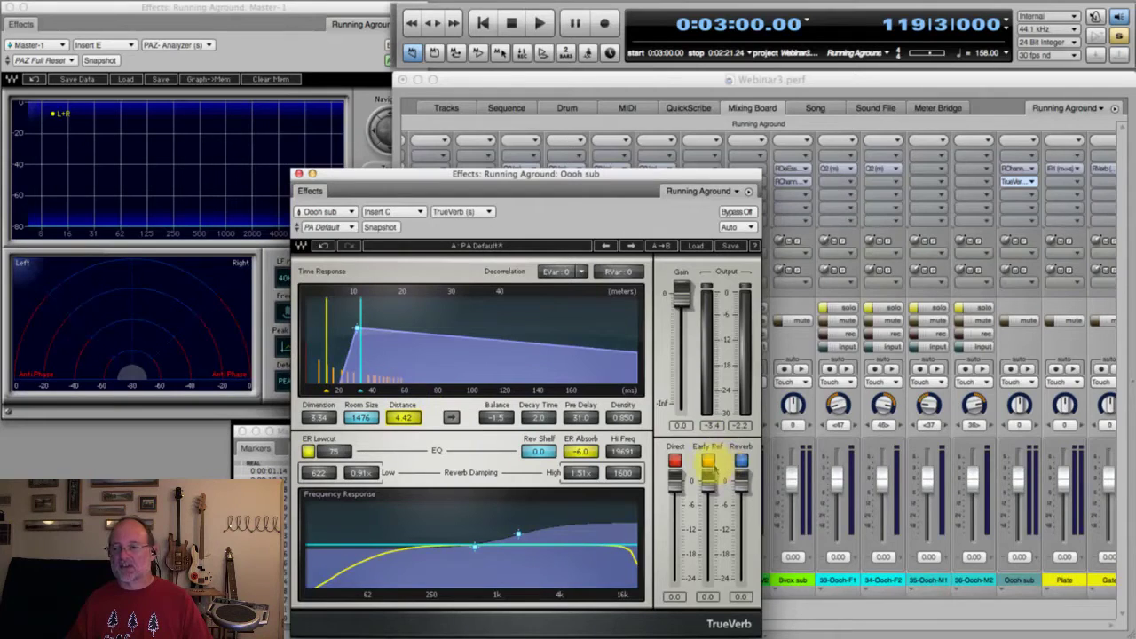
left_click(742, 460)
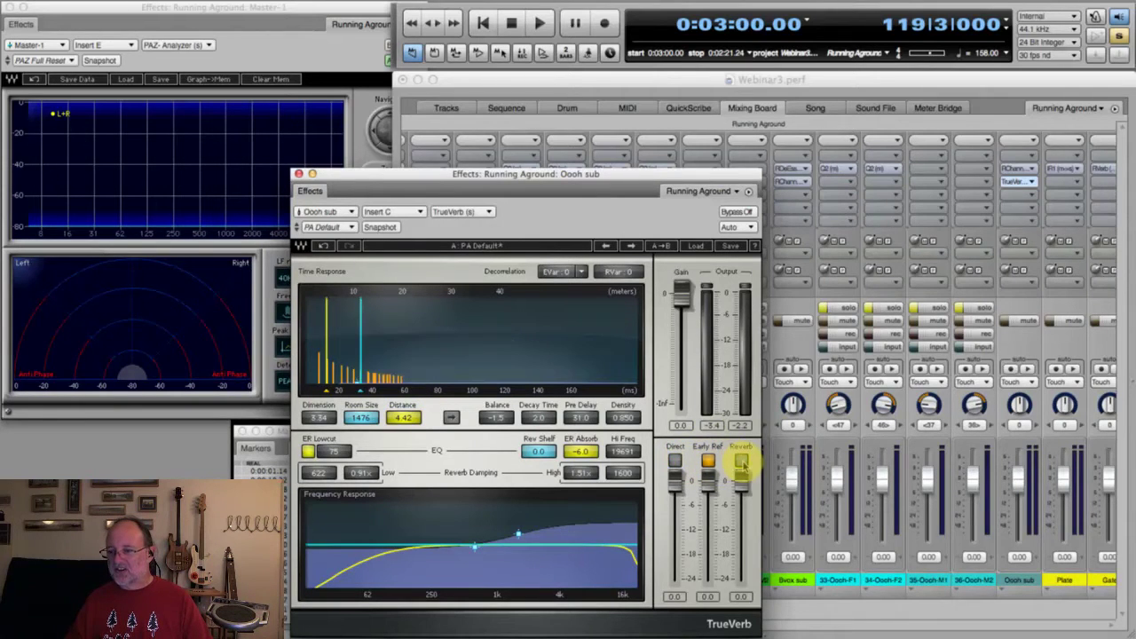
key("space")
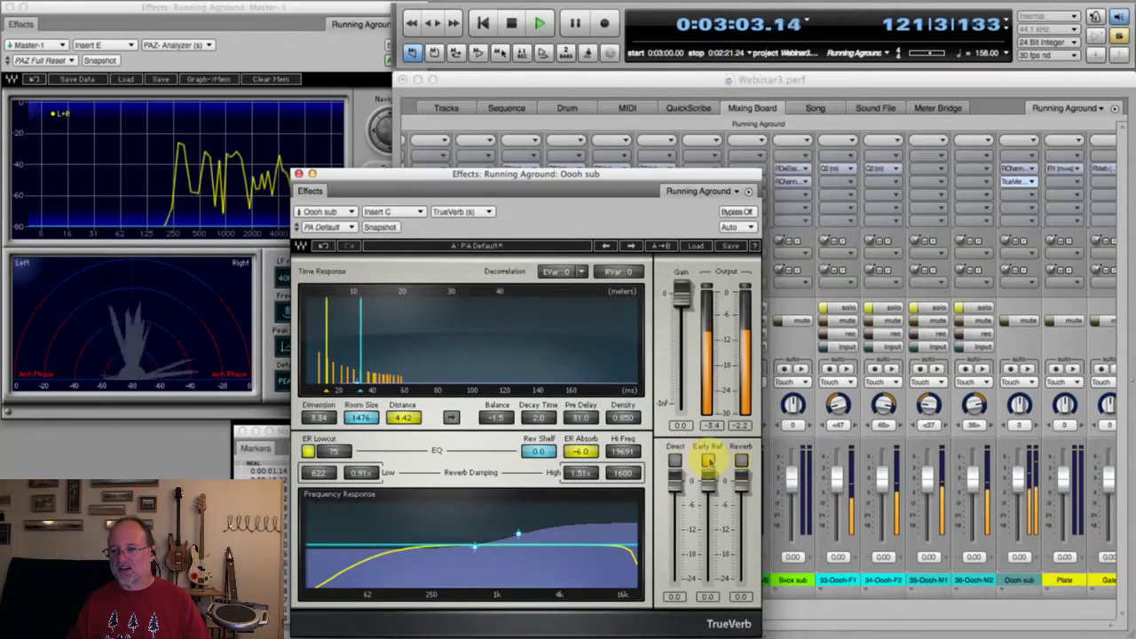
key("space")
Play the Ooohs with only TrueVerb's reverb component enabled, and re-enable the direct signal and early reflections.
left_click(707, 461)
left_click(741, 461)
key("space")
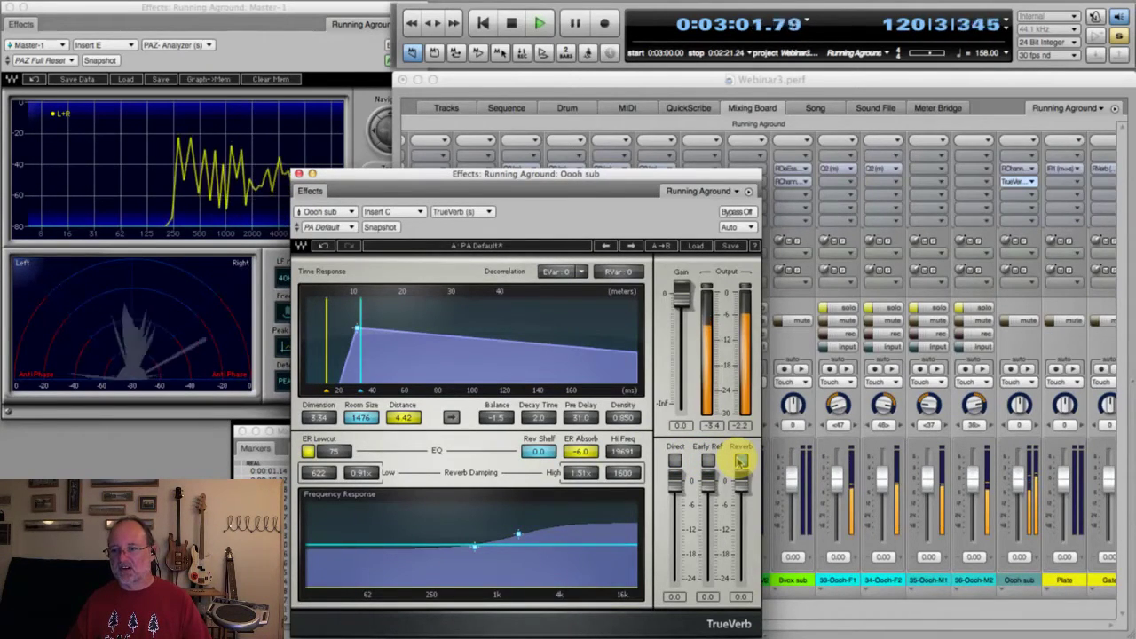
key("space")
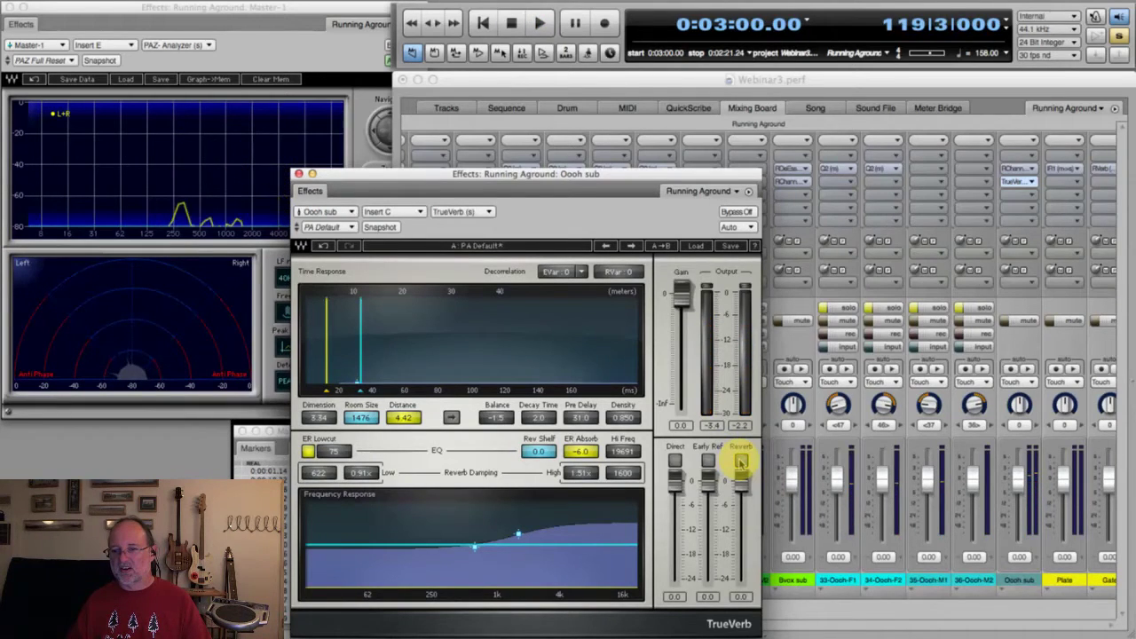
left_click(708, 461)
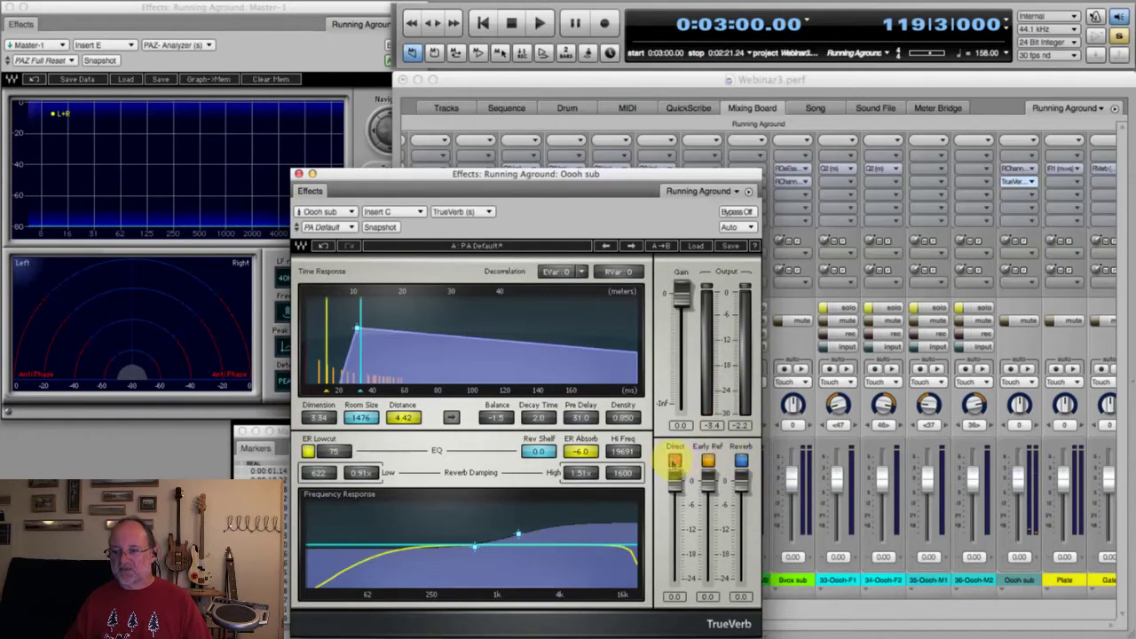
left_click(674, 461)
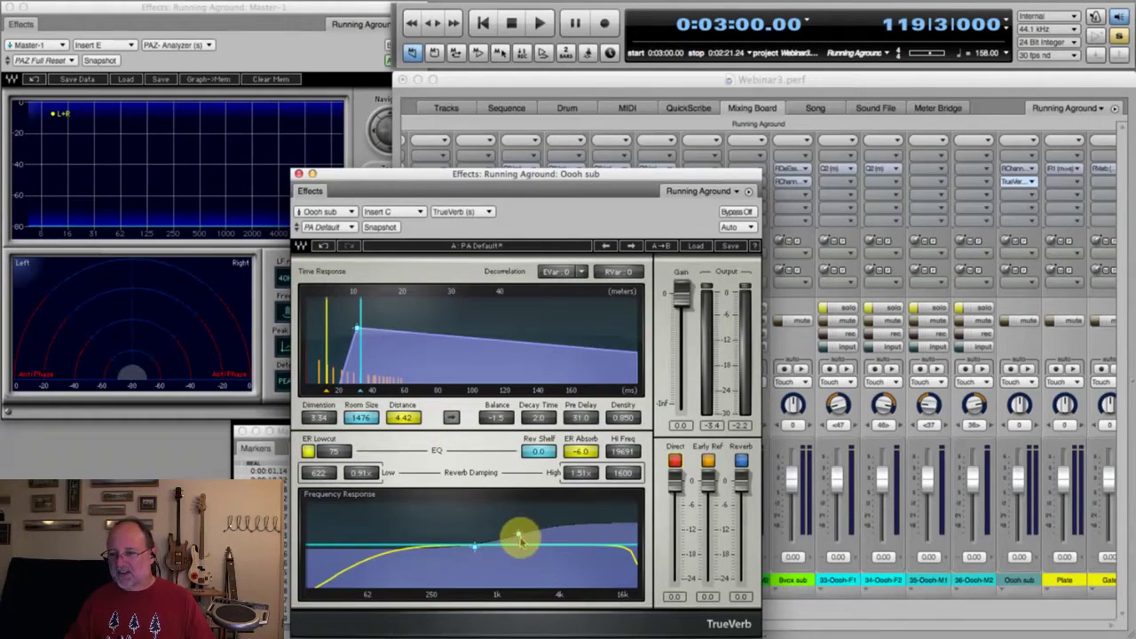
Set TrueVerb's high reverb damping to 1.52x and listen to the soloed Ooohs.
mouse_move(520, 533)
left_mouse_down()
mouse_move(507, 507)
mouse_move(515, 542)
left_mouse_up()
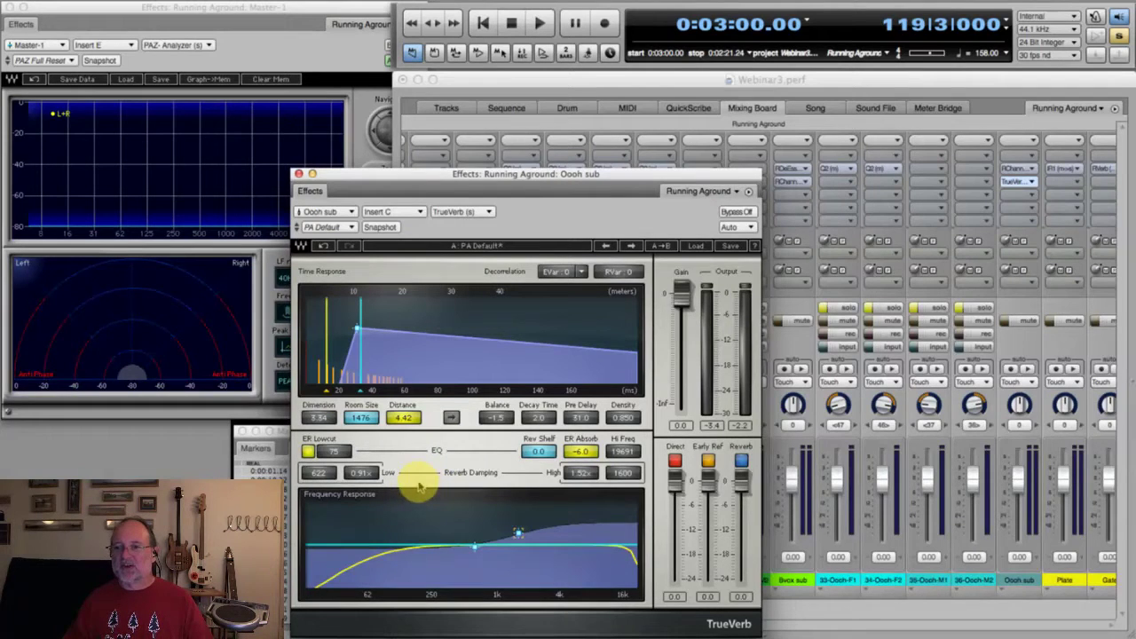
key("space")
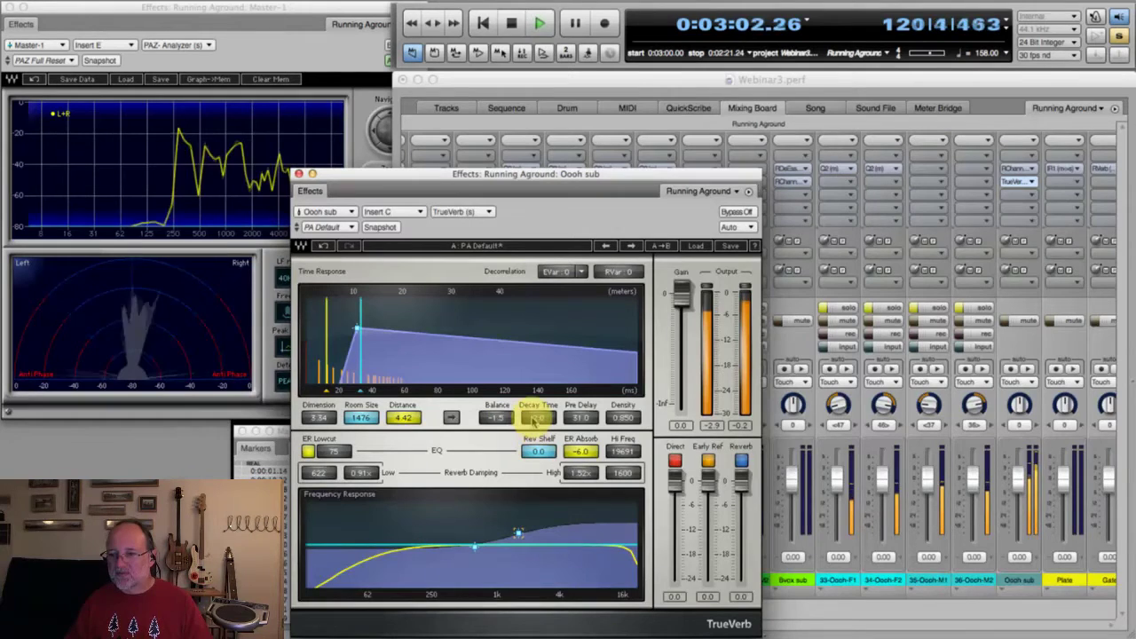
key("space")
Set TrueVerb's pre-delay to about 135 ms and play the soloed Ooohs with this long gap before the reverb.
left_click_drag(582, 421, 652, 336)
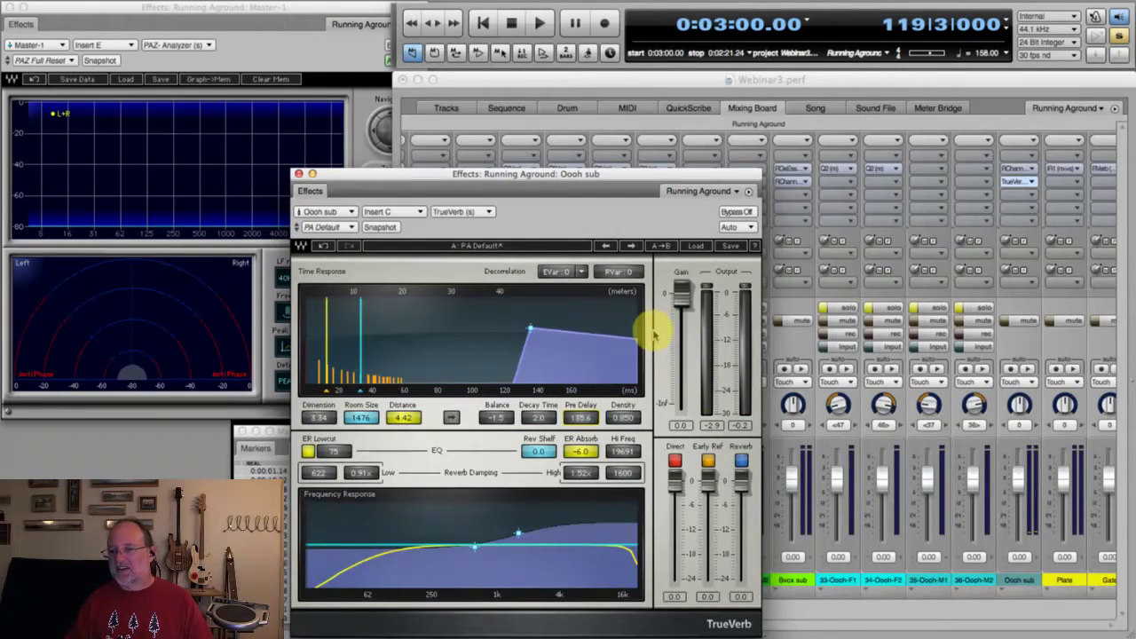
left_click(581, 420)
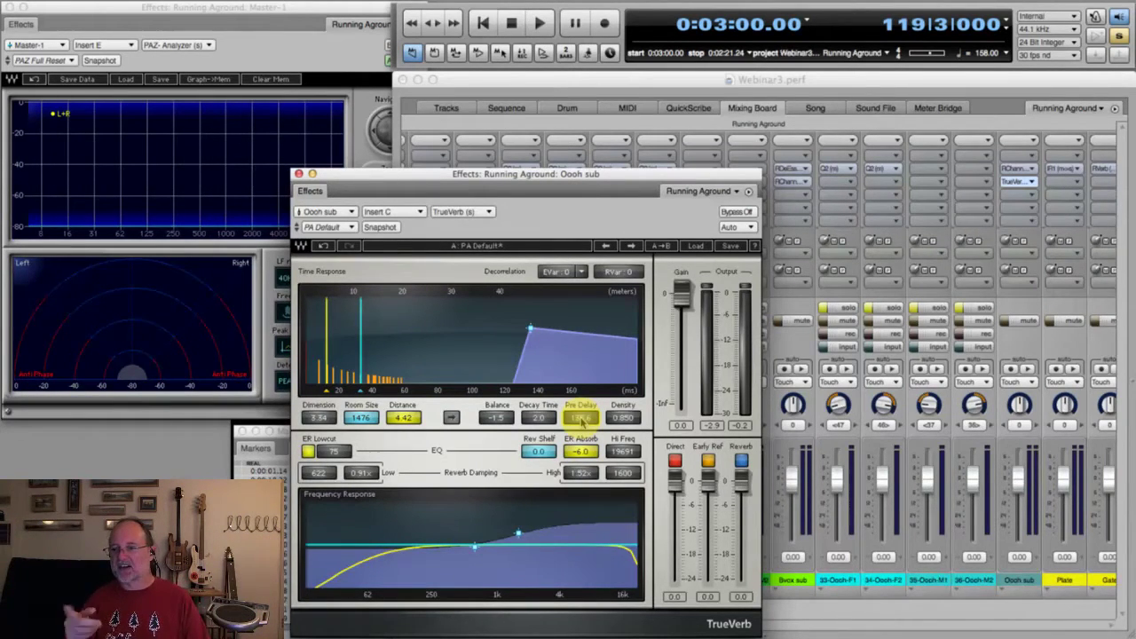
left_click_drag(530, 328, 446, 349)
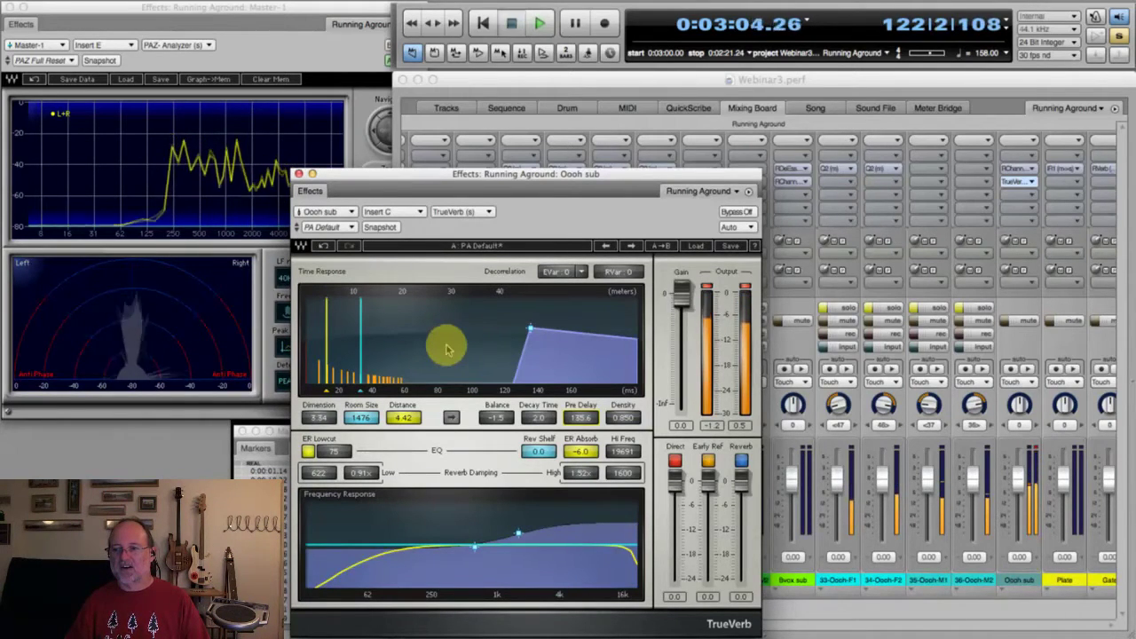
key("space")
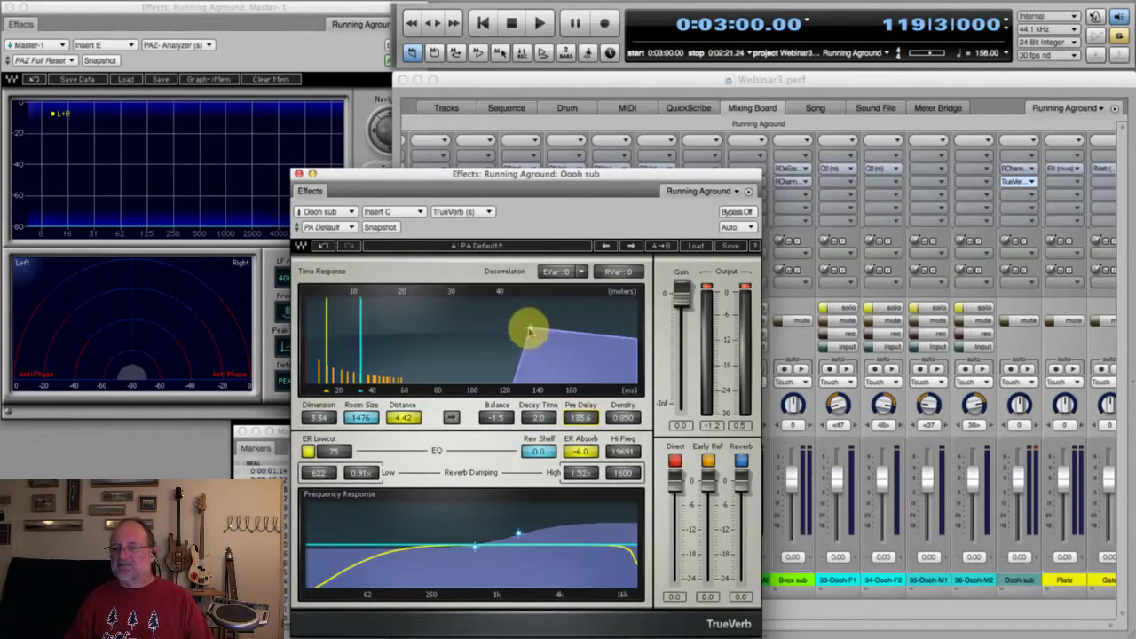
Reshape the reverb tail in the time response graph to a 90.7 ms pre-delay, 2.1 decay time and -0.9 balance.
left_click_drag(530, 330, 484, 325)
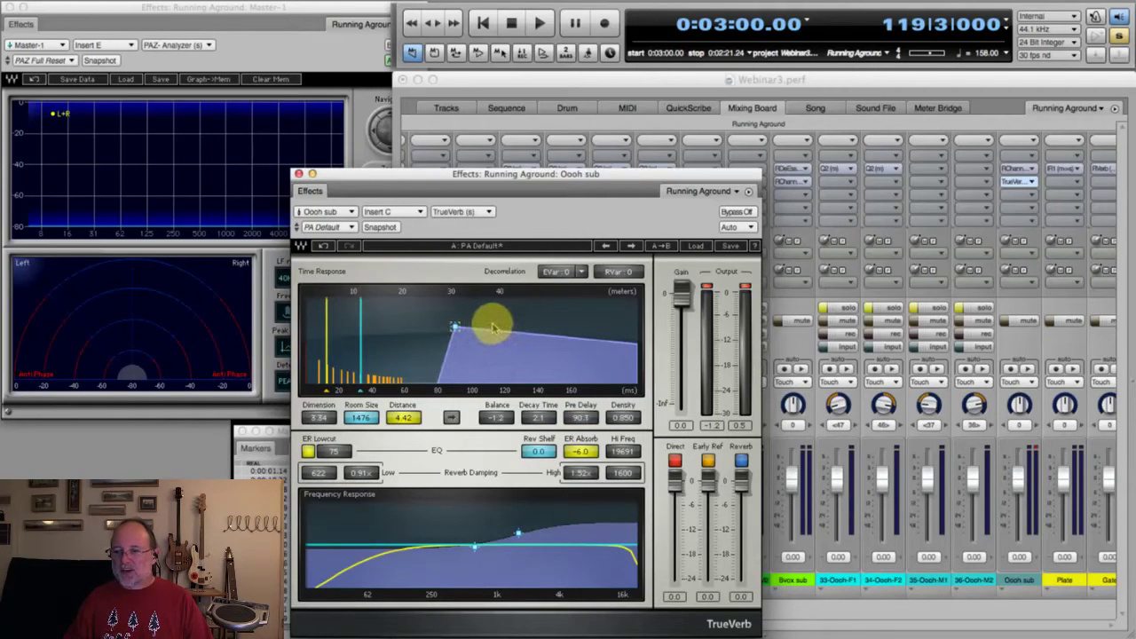
left_click(456, 325)
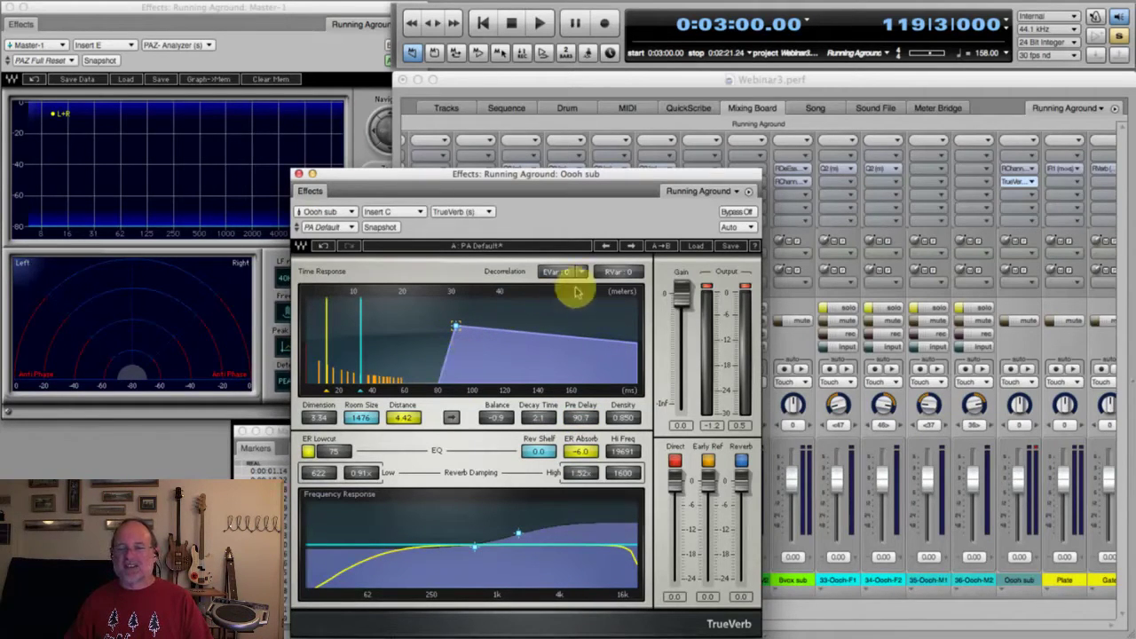
Set TrueVerb's early reflection decorrelation to EVar 3 and play the soloed Ooohs.
left_click(582, 273)
left_click(600, 328)
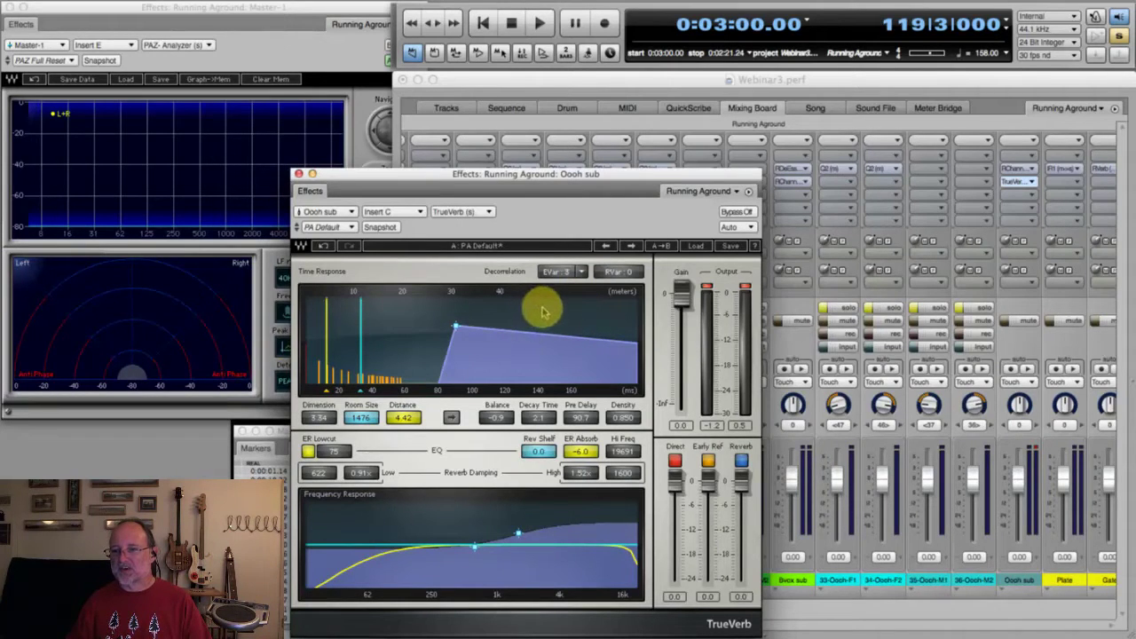
key("space")
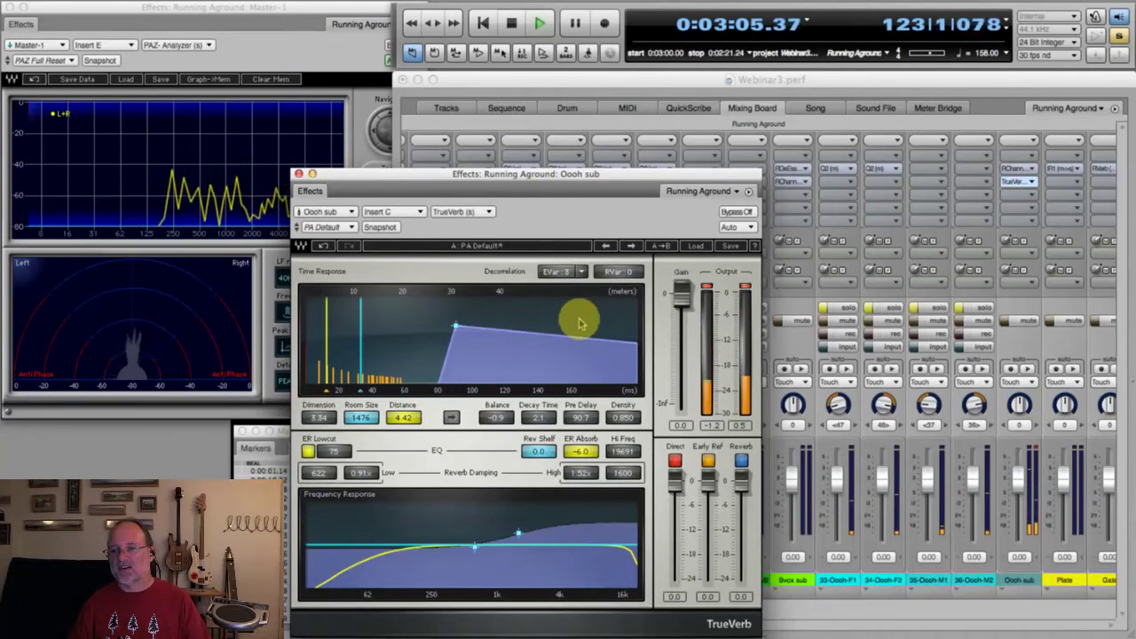
key("space")
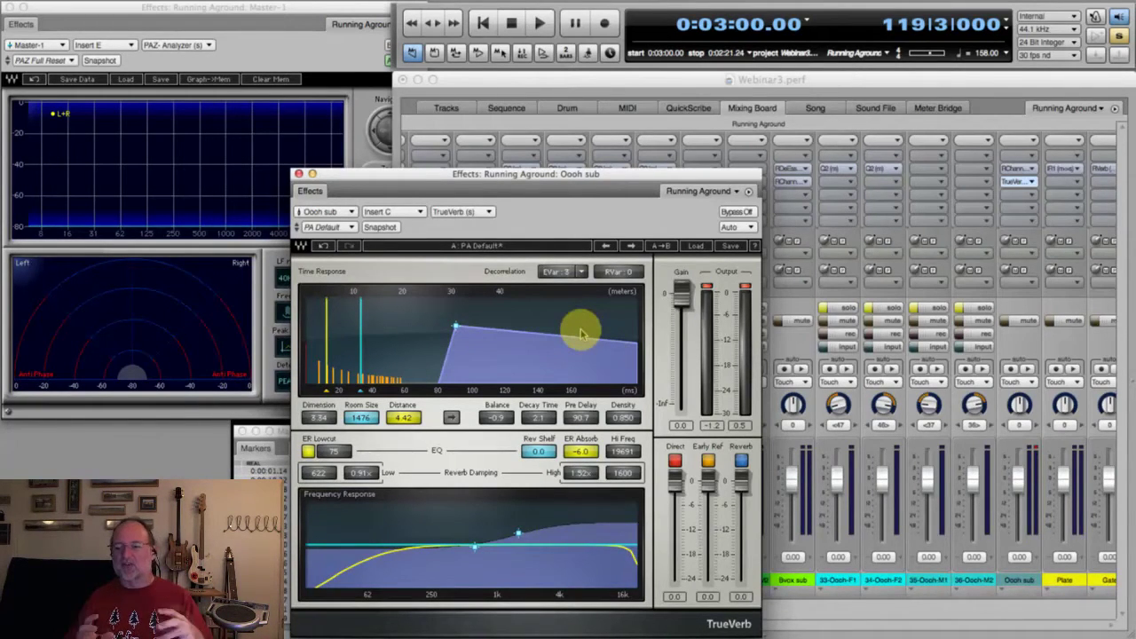
left_click(463, 212)
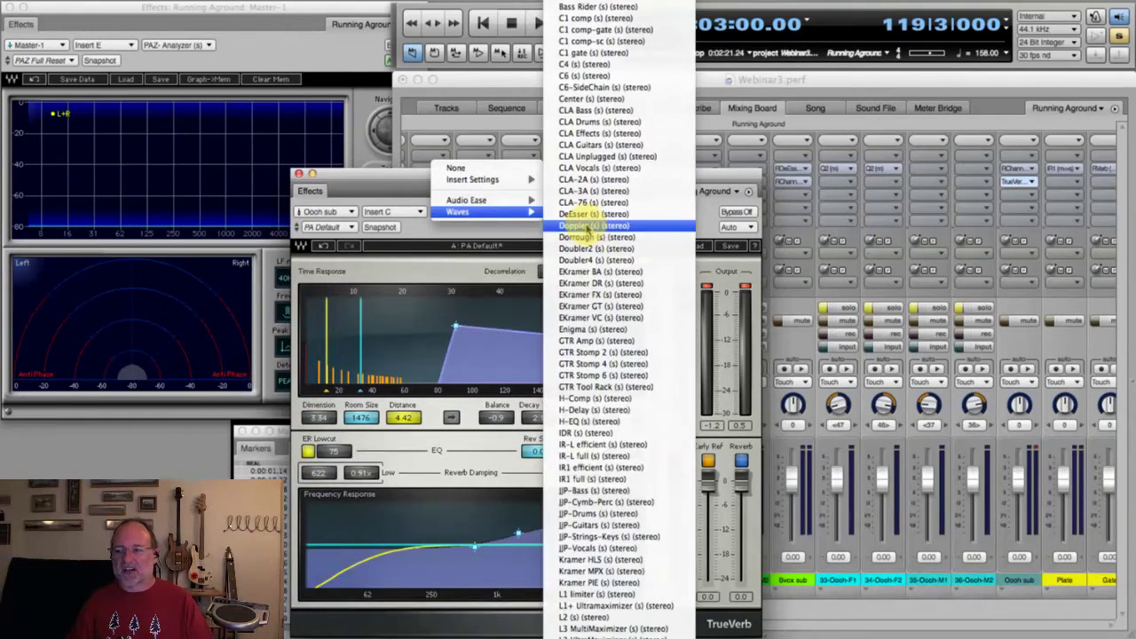
left_click(728, 197)
left_click(730, 193)
left_click(626, 222)
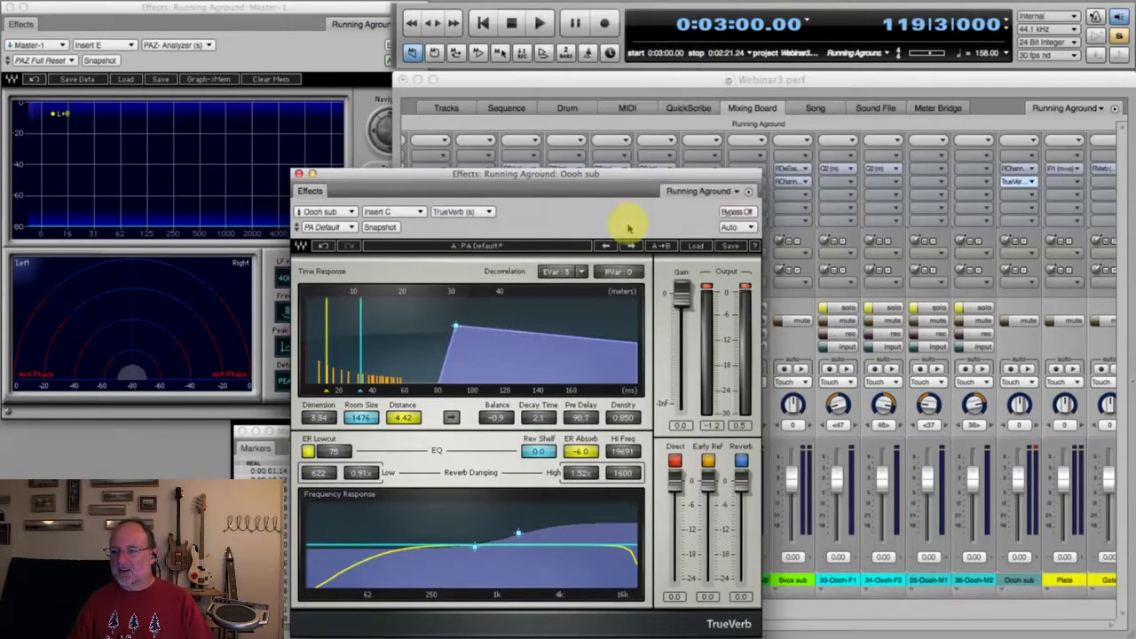
Close and bypass the Oooh sub's TrueVerb, and unsolo the four Oooh tracks.
left_click(729, 213)
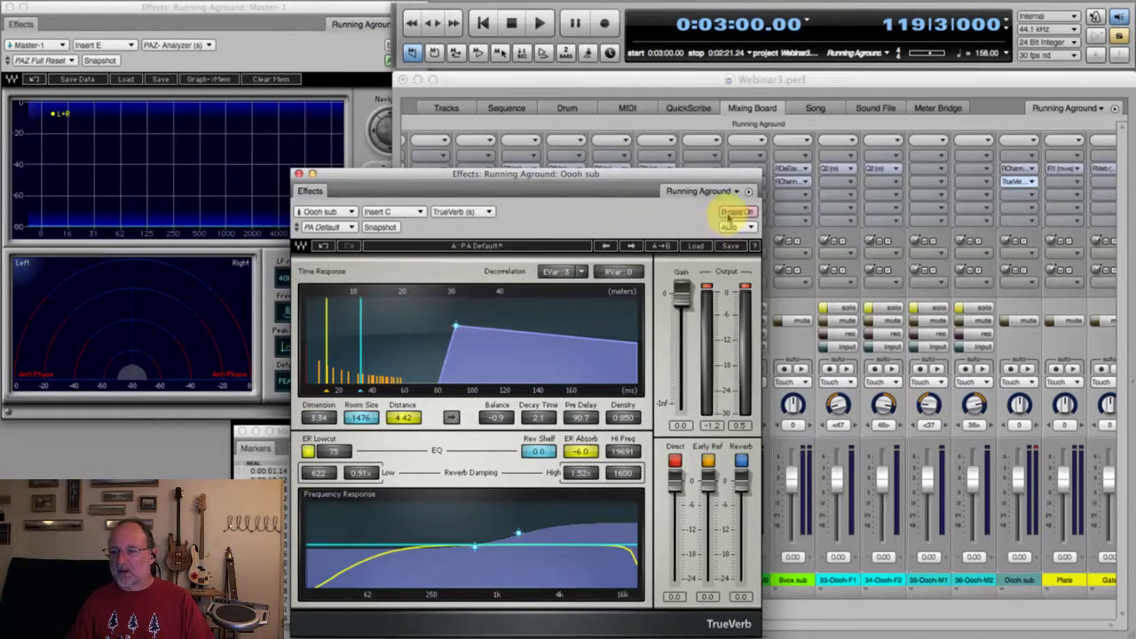
left_click(300, 175)
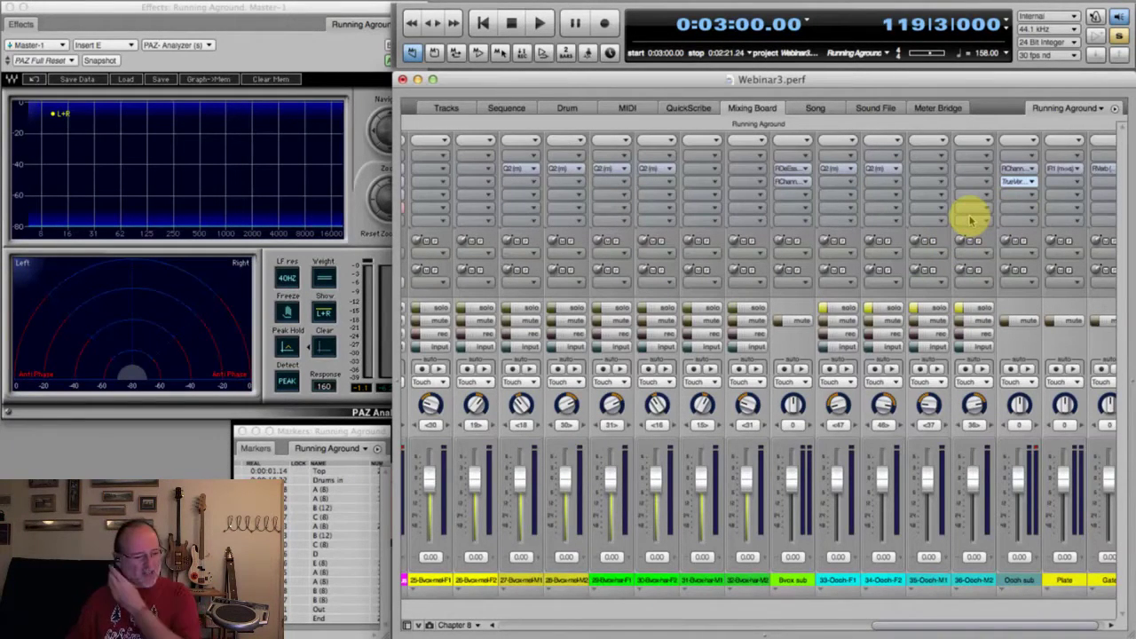
left_click(1017, 182)
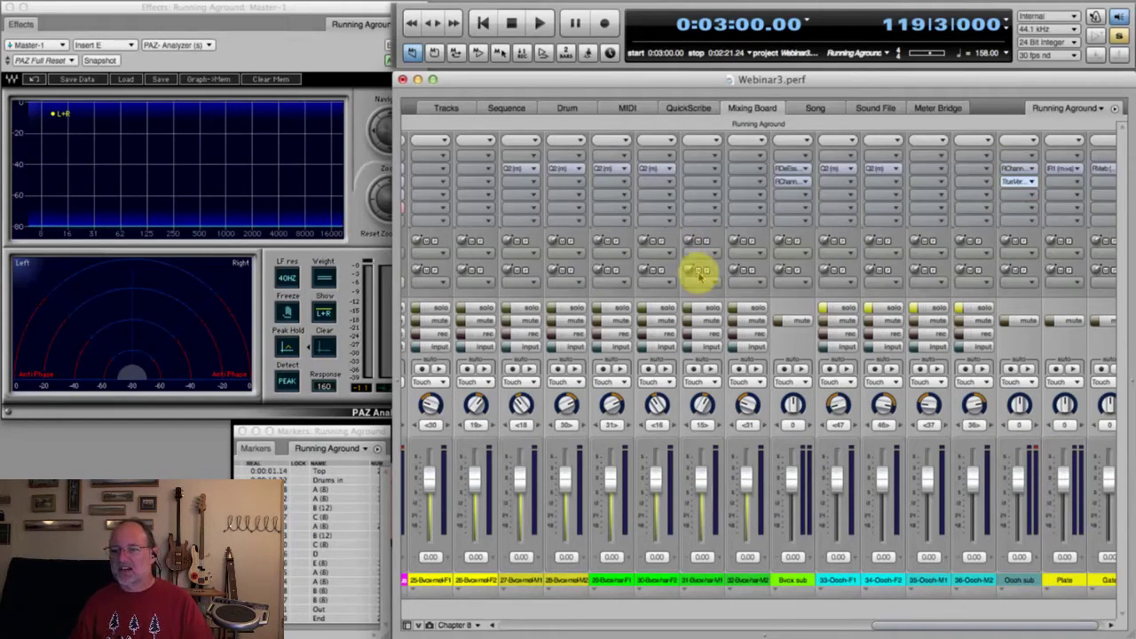
left_click_drag(825, 309, 971, 307)
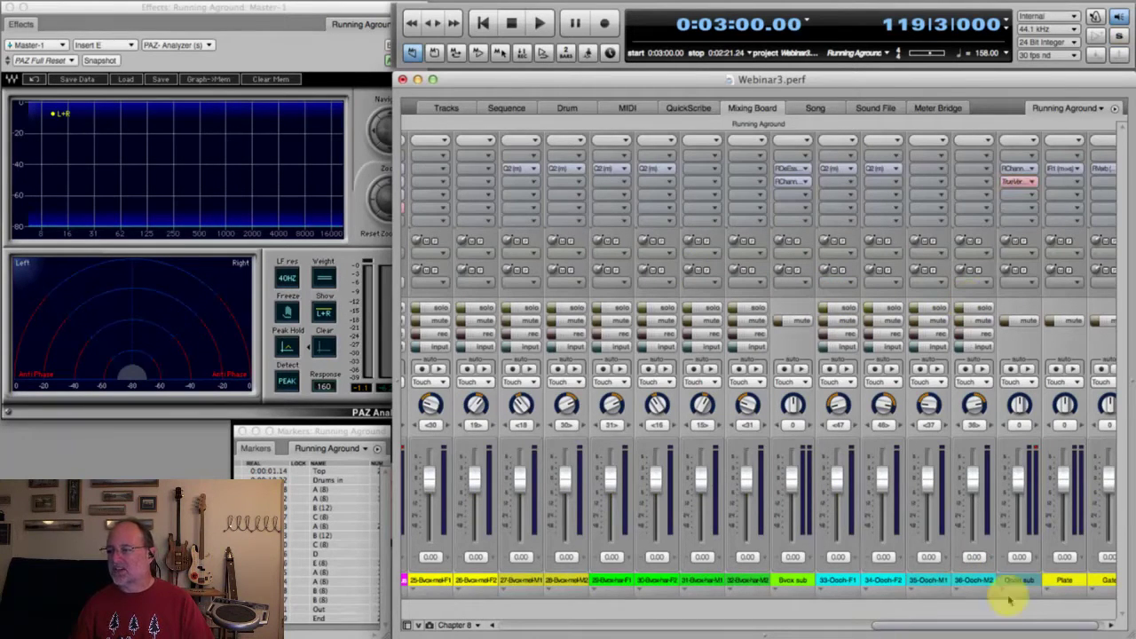
Examine the plate sends on the guitar channels and the Plate and Gate return channels in the mixer.
left_click_drag(1019, 628, 845, 628)
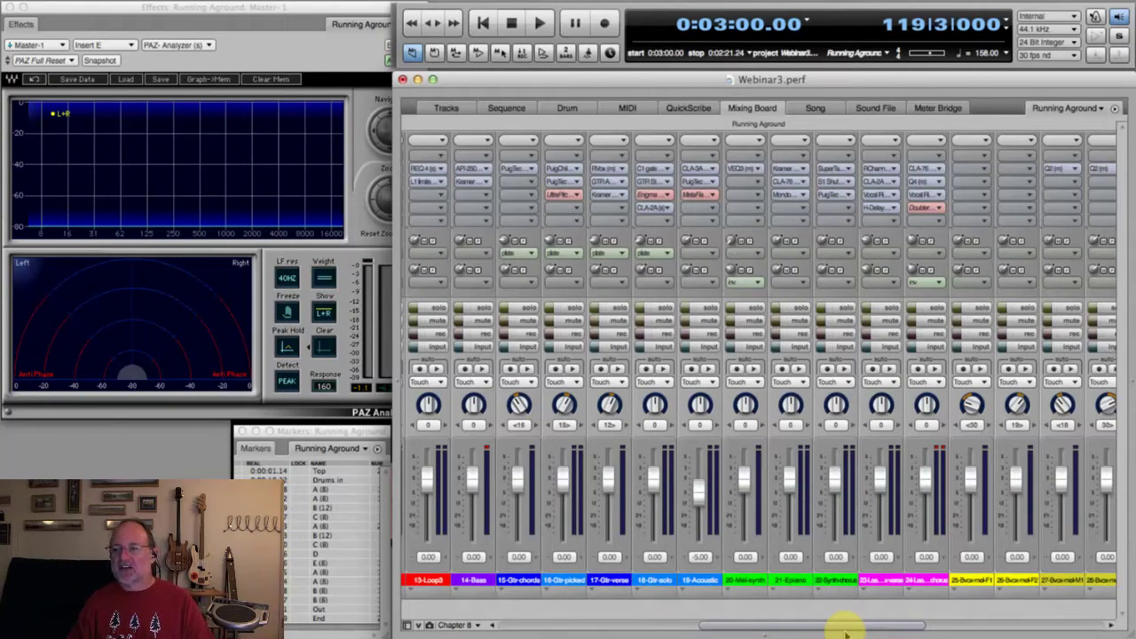
left_click_drag(796, 631, 765, 631)
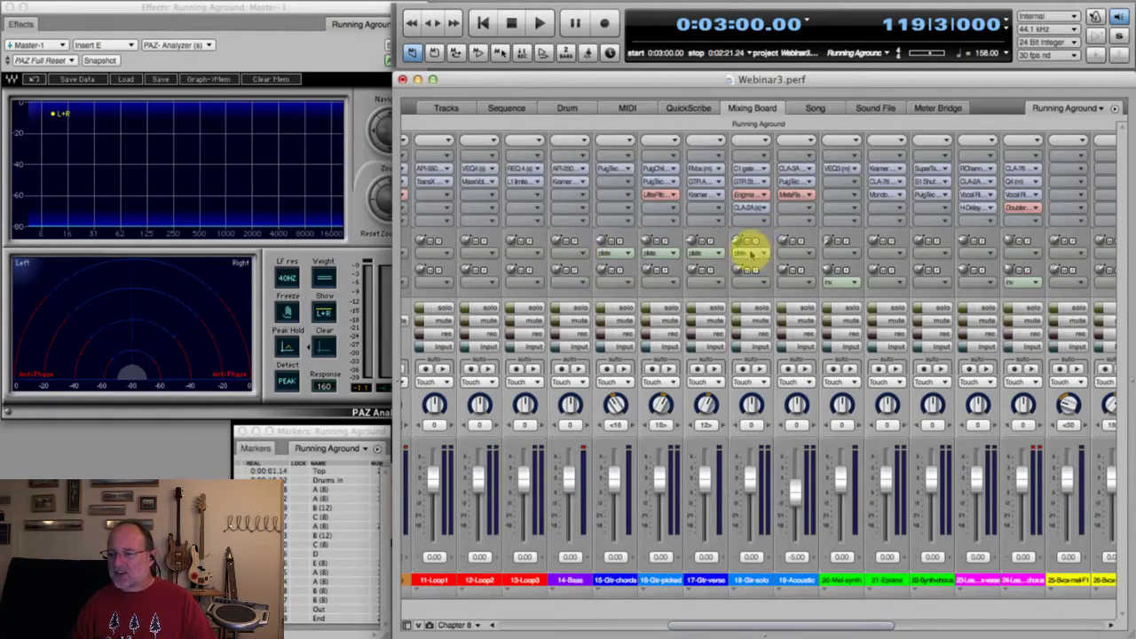
left_click(750, 253)
left_click(685, 241)
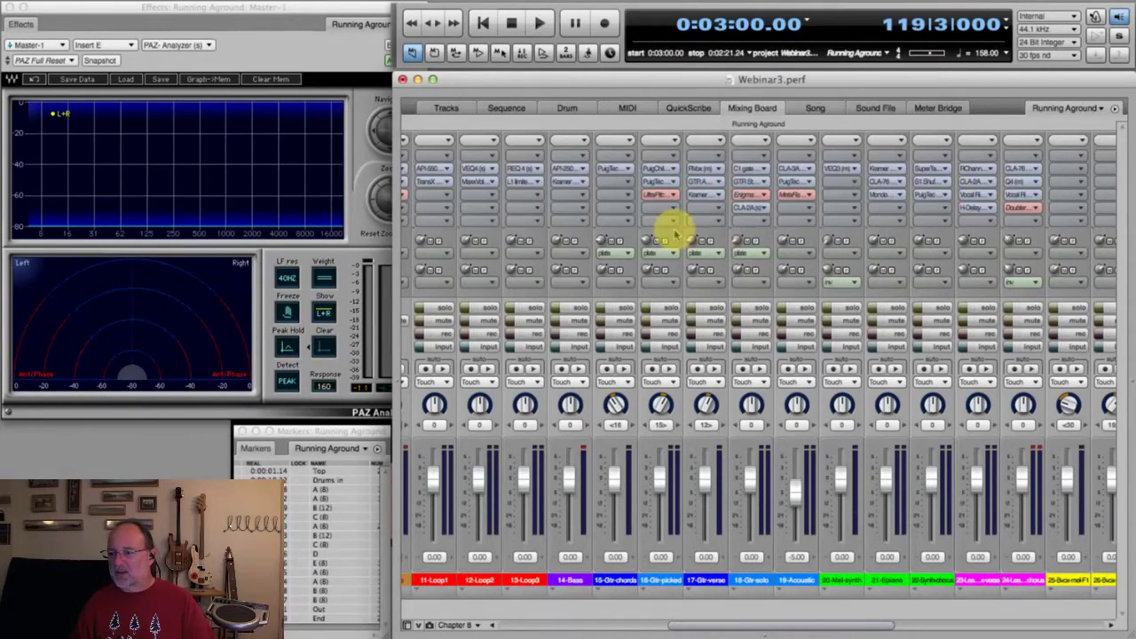
left_click(1061, 627)
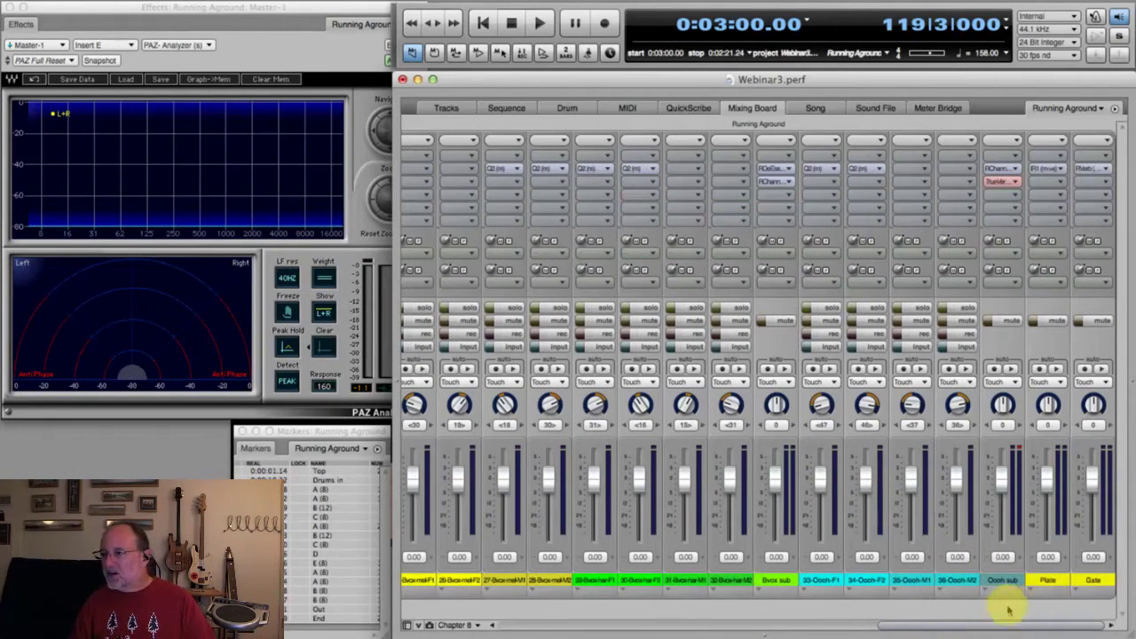
left_click_drag(985, 627, 799, 629)
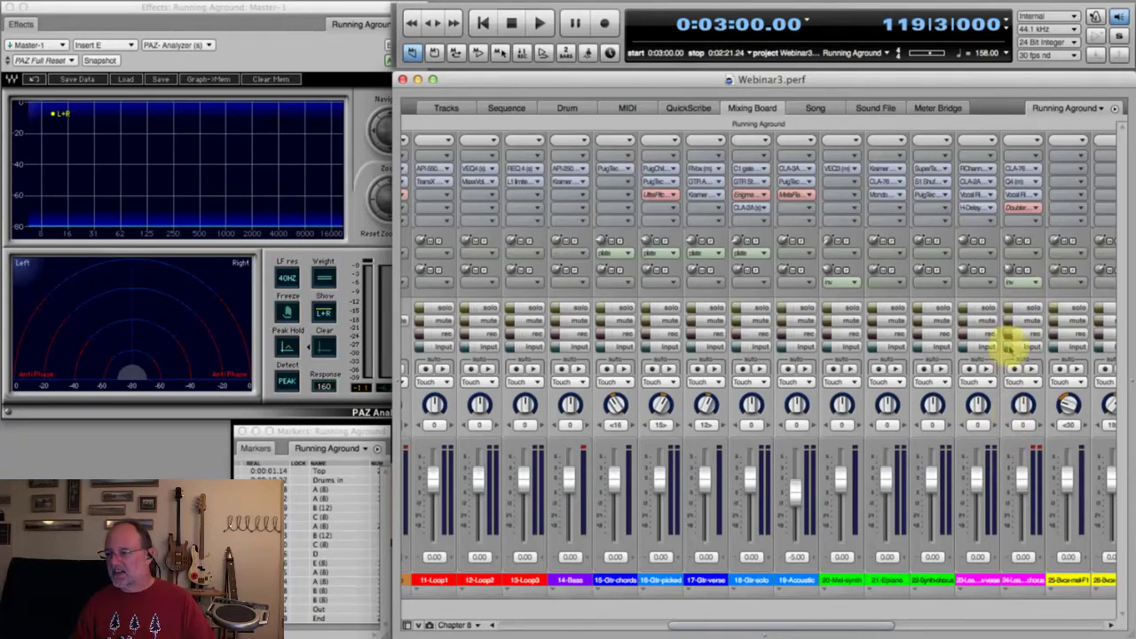
Open the RVerb on the Gate return channel and place its window over the mixer.
left_click(1017, 283)
left_click(966, 313)
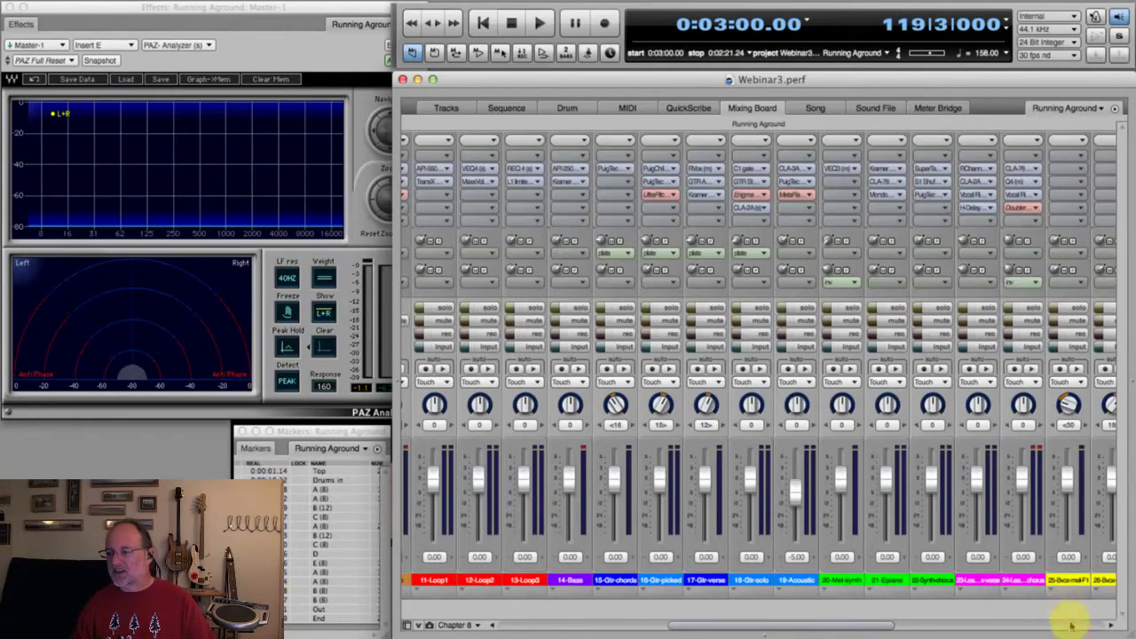
left_click(1072, 628)
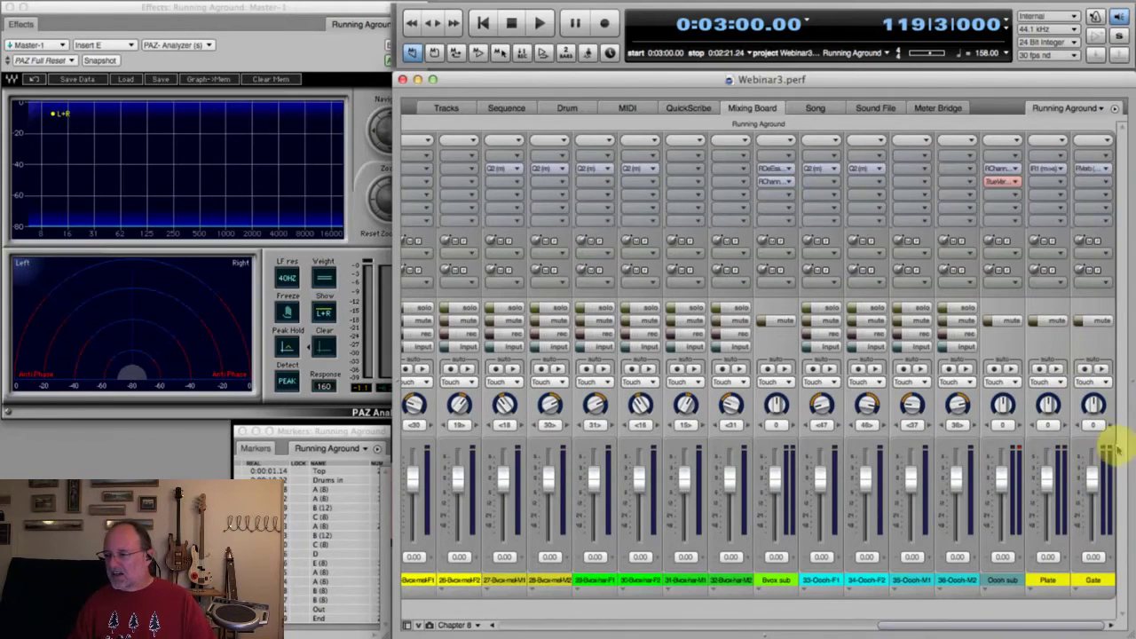
left_click(1097, 169)
left_click_drag(551, 175, 608, 192)
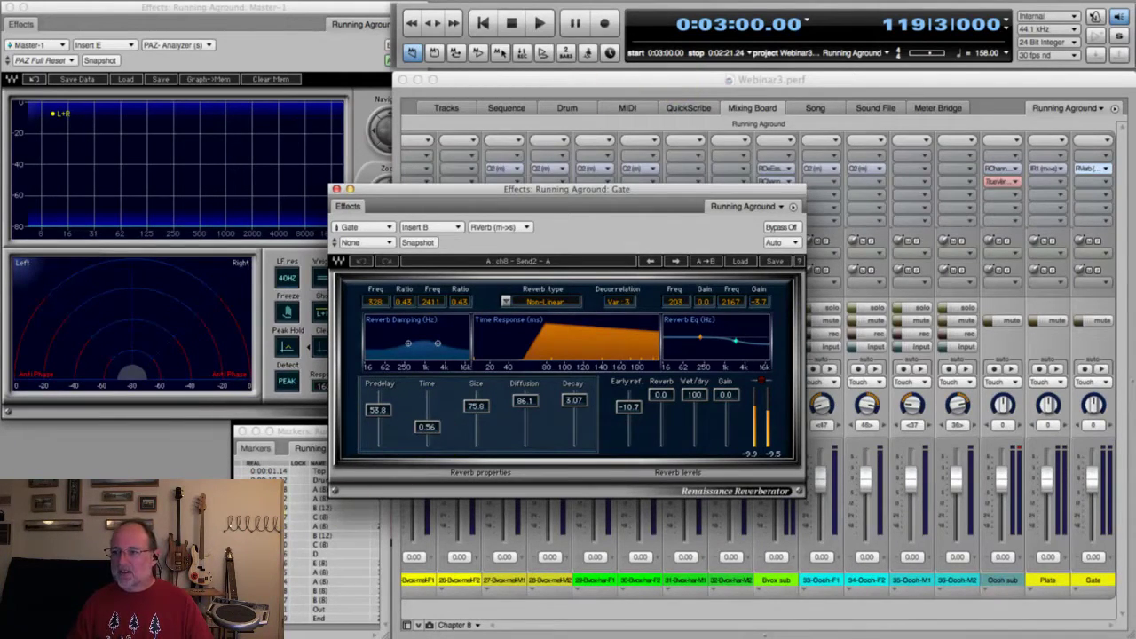
Play the mix from the Top marker, stop it, and bypass the MondoMod insert on the 21-Epiano channel.
left_click(241, 471)
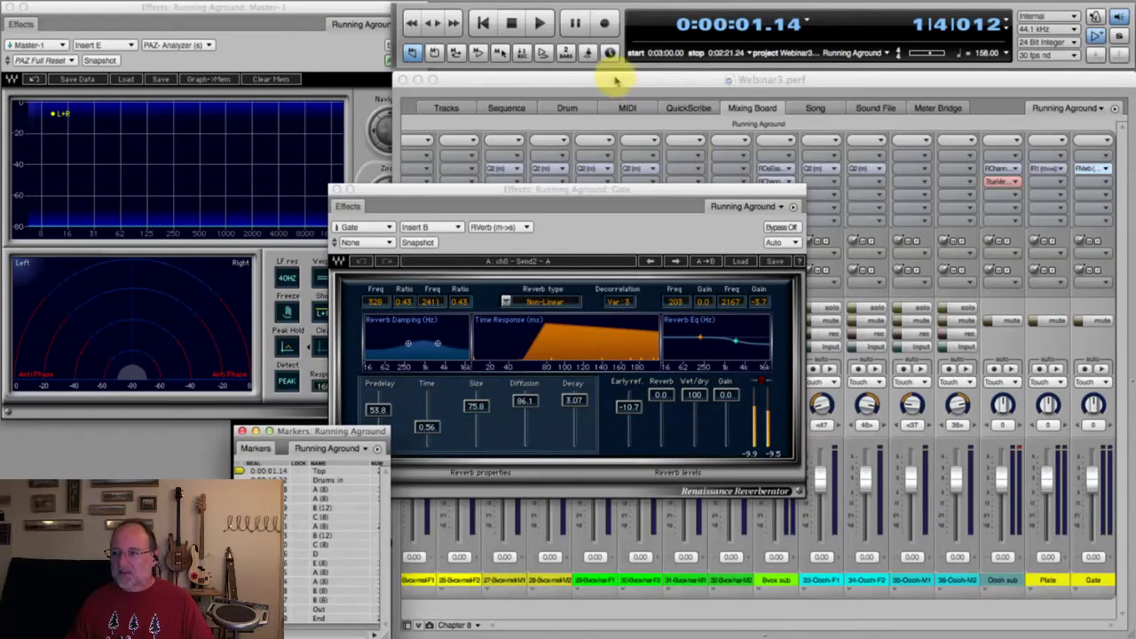
key("space")
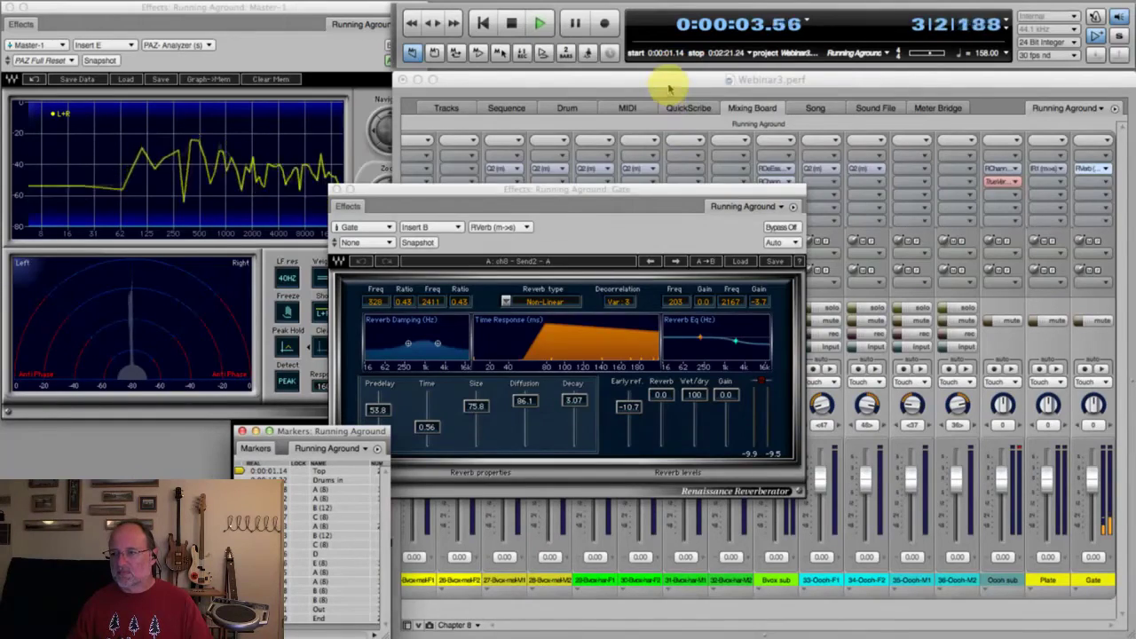
left_click(653, 519)
left_click(533, 626)
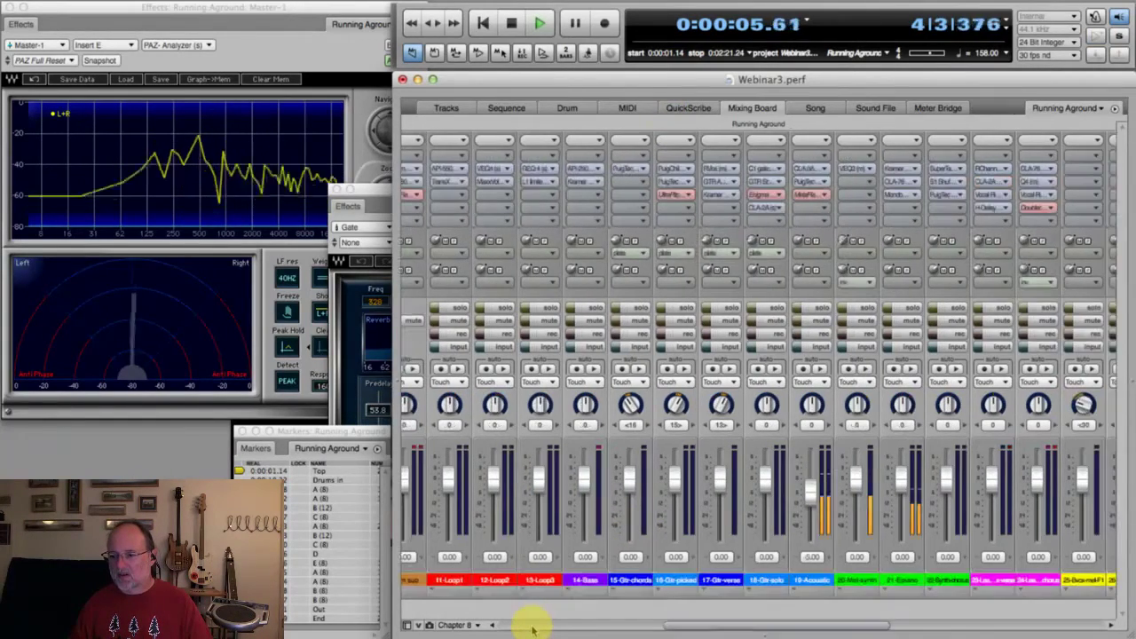
key("space")
key("space")
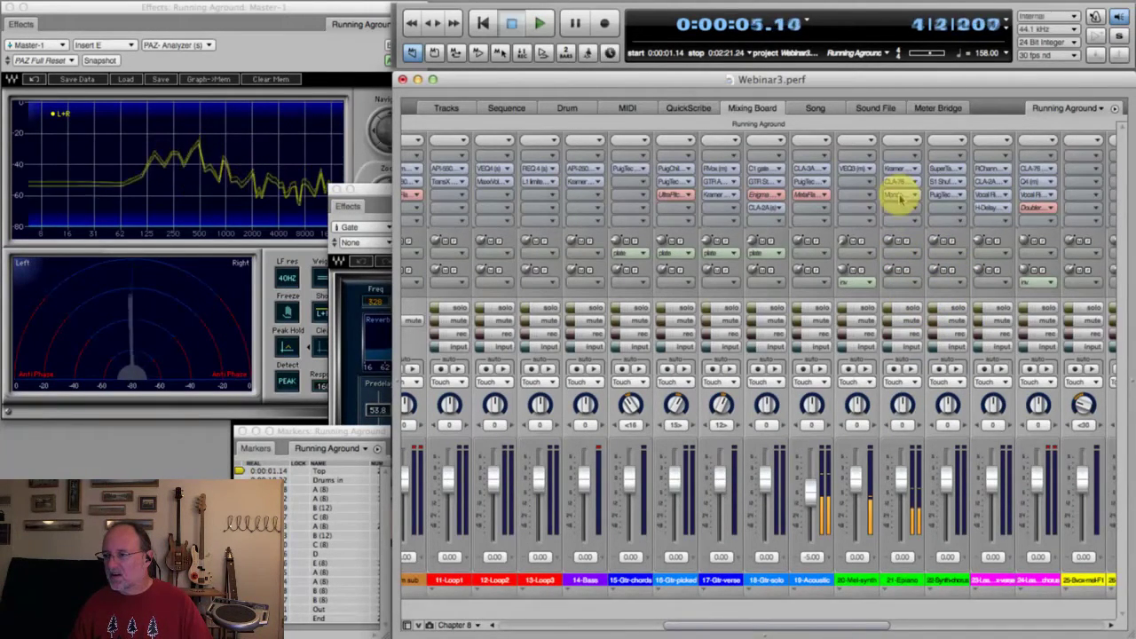
key("space")
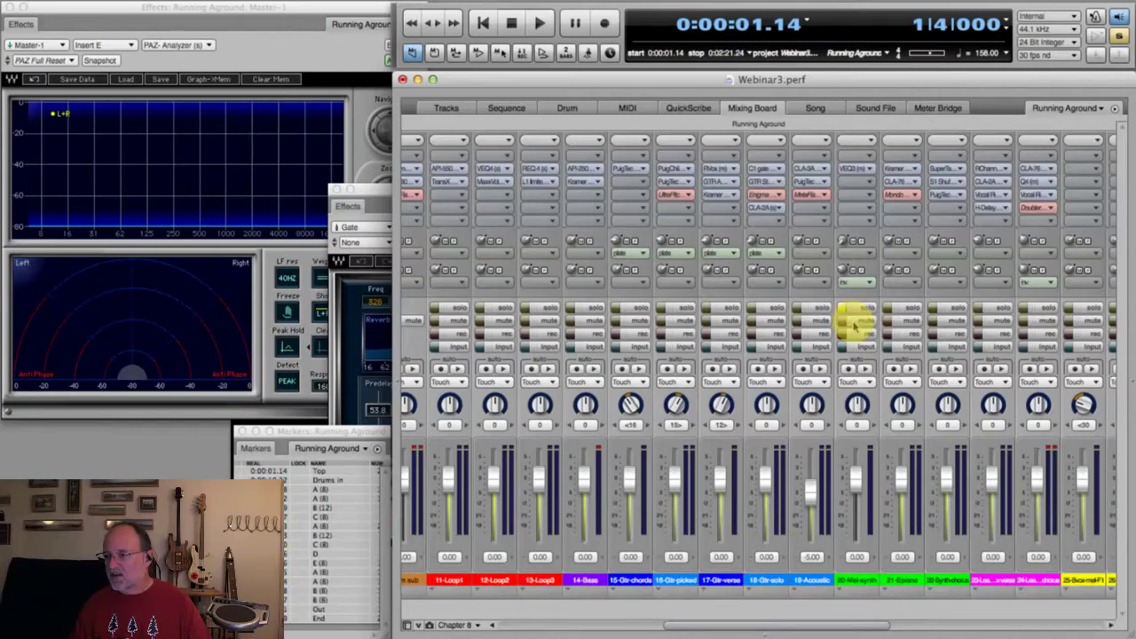
Solo 20-Mel-synth and play it from the Top marker with the Gate return's RVerb in front.
key("space")
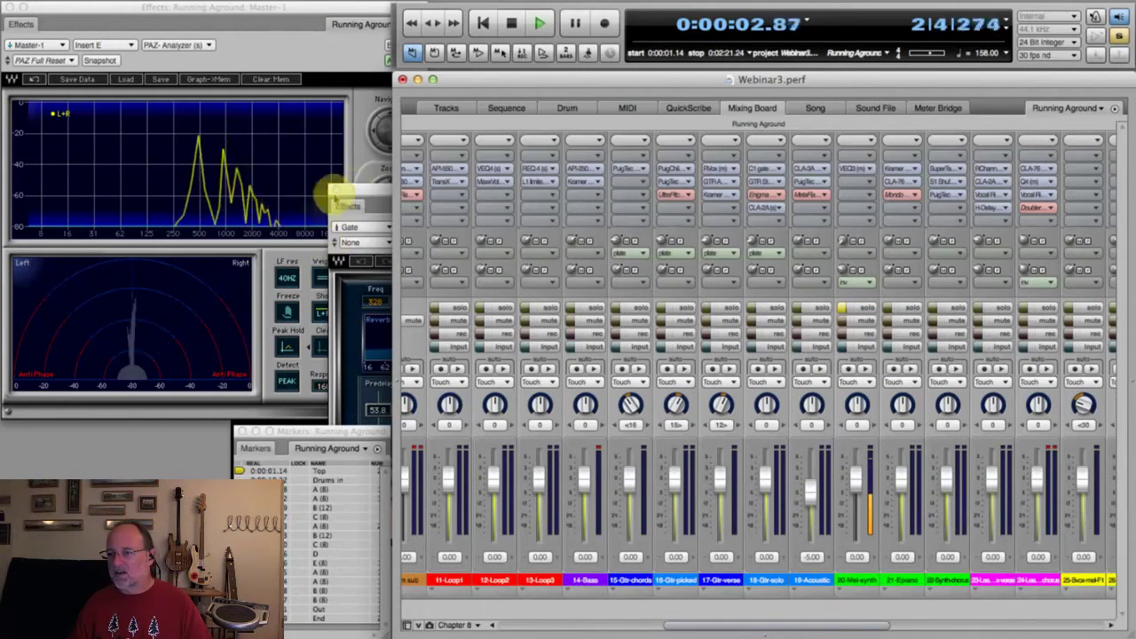
left_click(377, 188)
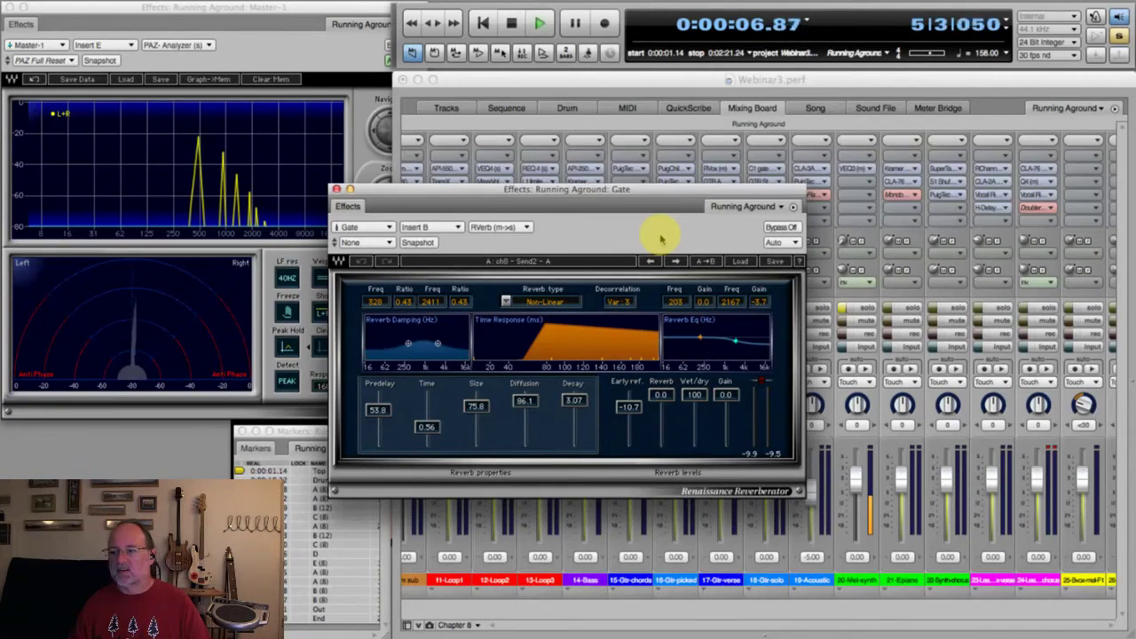
key("space")
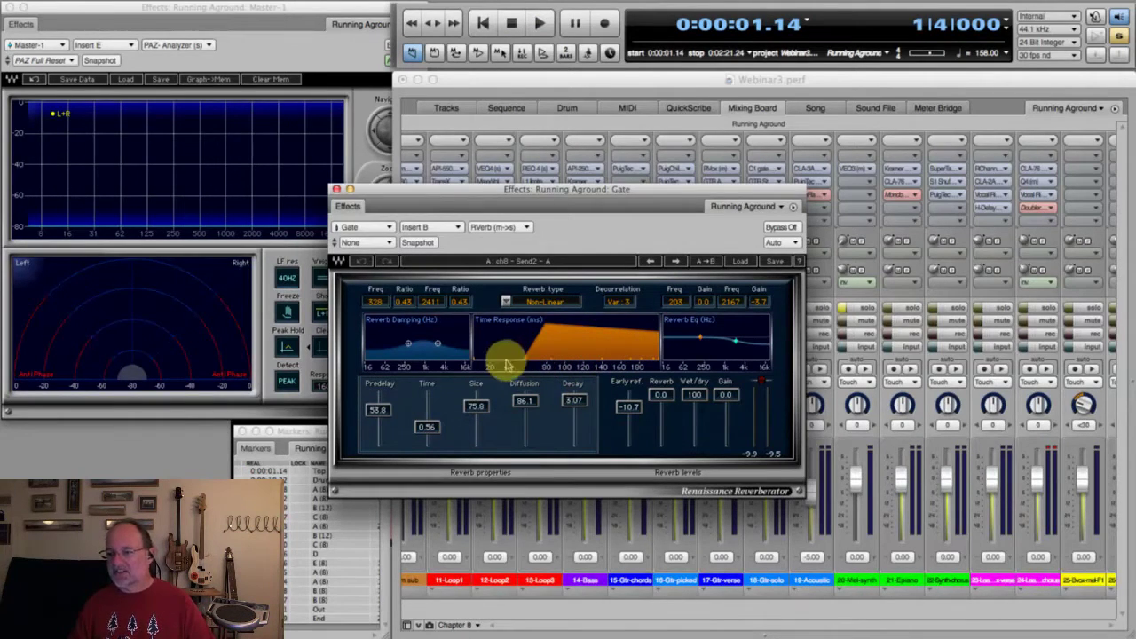
Try the Room reverb type in the Gate return's RVerb, restore Non-Linear, and close the plug-in.
left_click(560, 305)
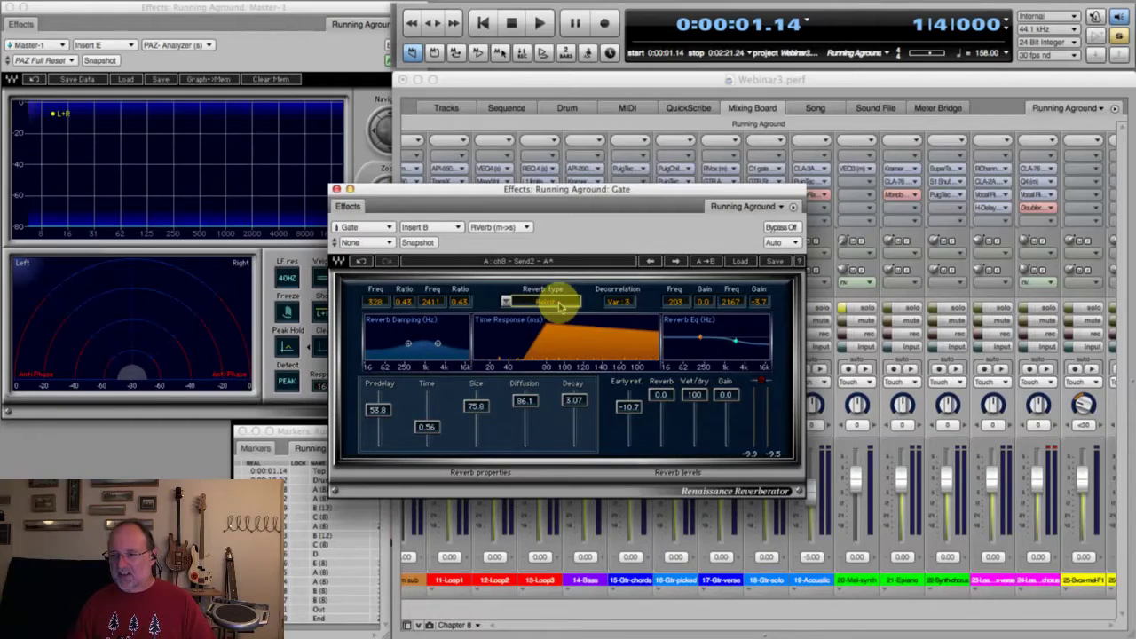
left_click(507, 302)
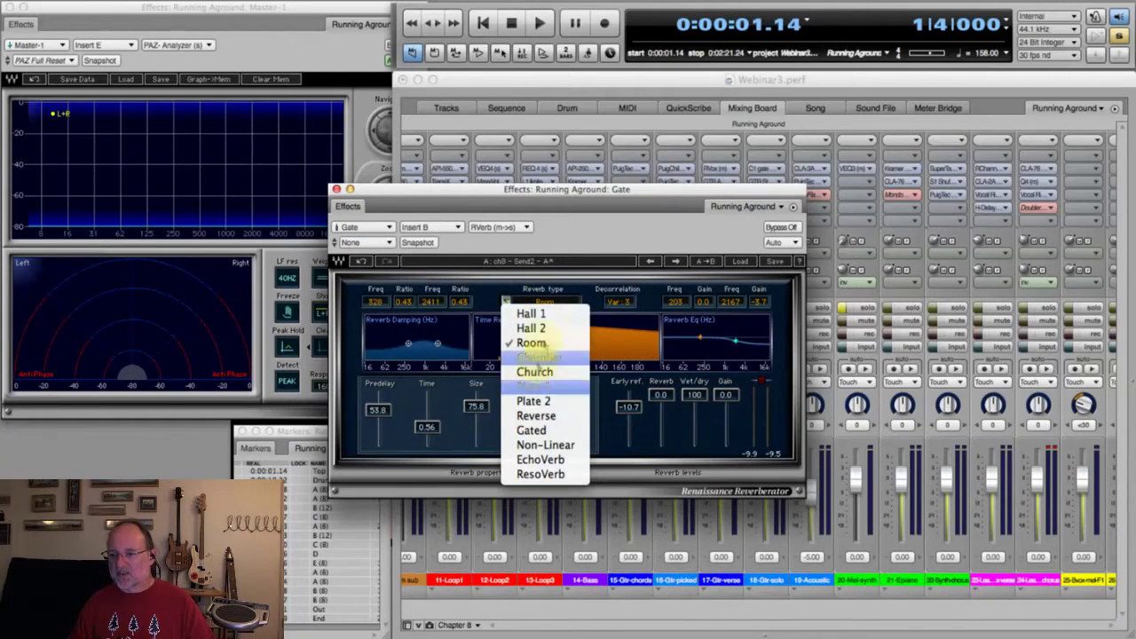
left_click(558, 446)
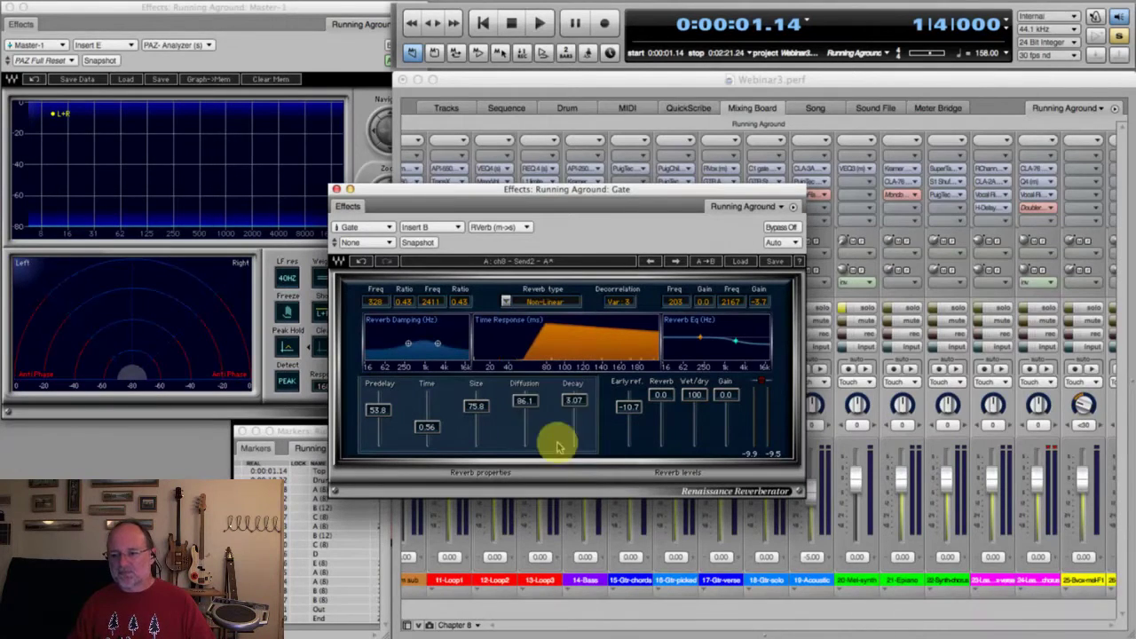
left_click(337, 189)
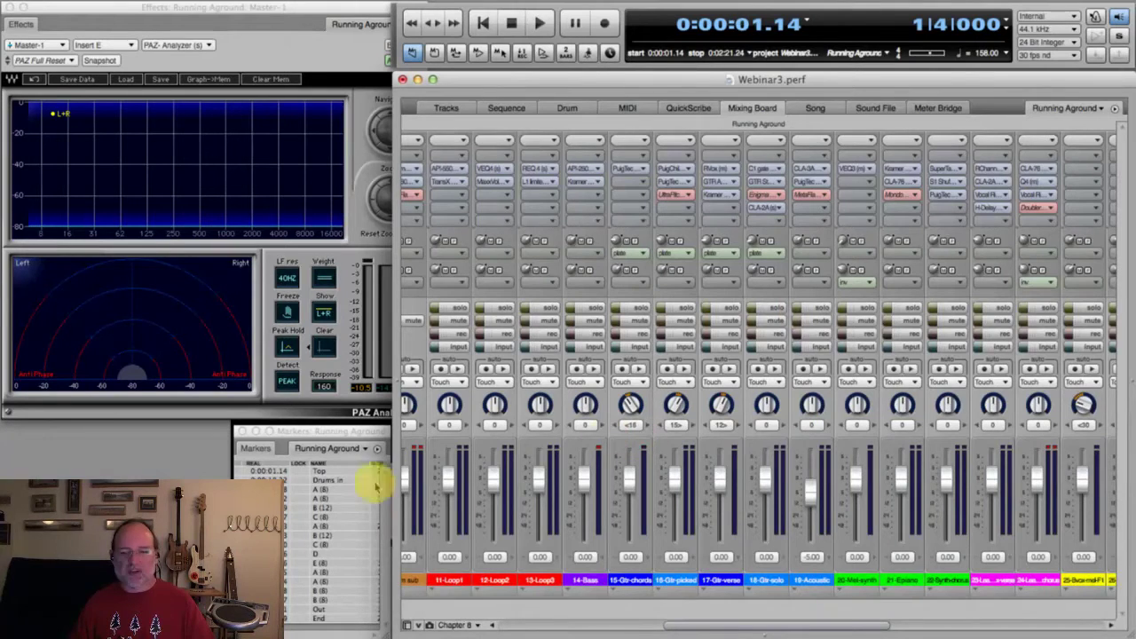
Solo the track 24 lead chorus vocal and play it from the first C (8) marker with the Gate's RVerb open.
left_click(298, 515)
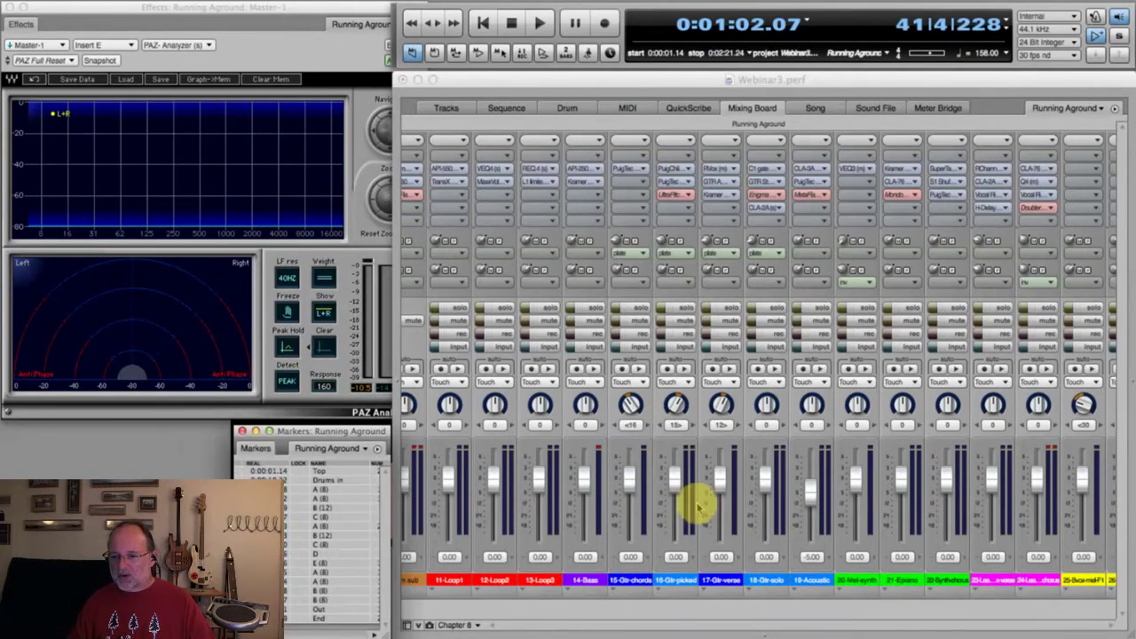
left_click(1041, 315)
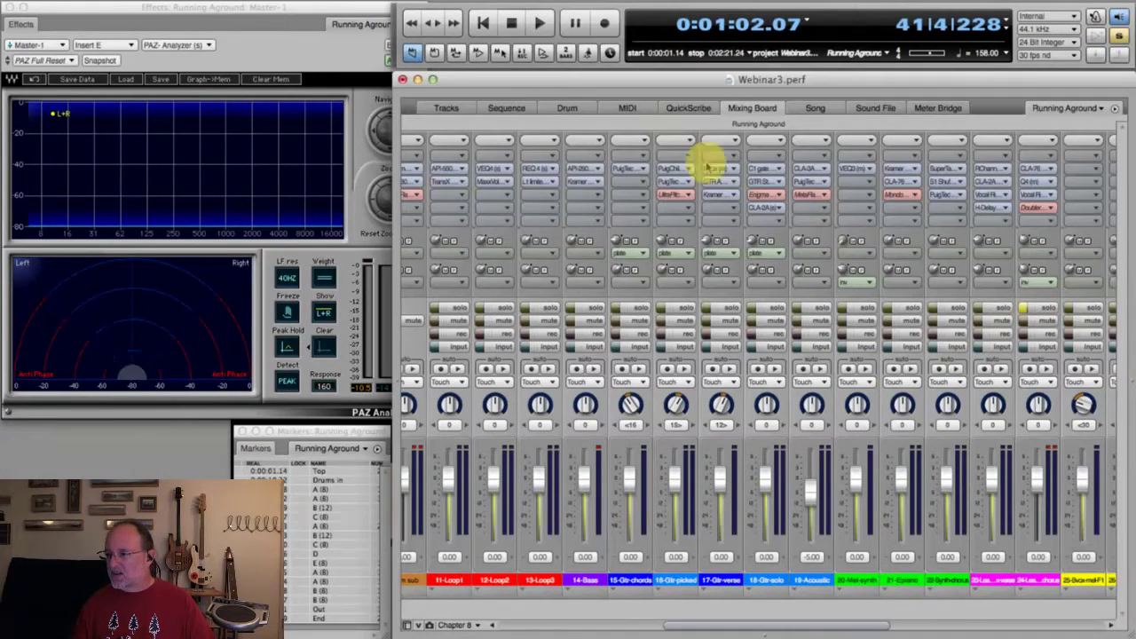
left_click(635, 54)
key("space")
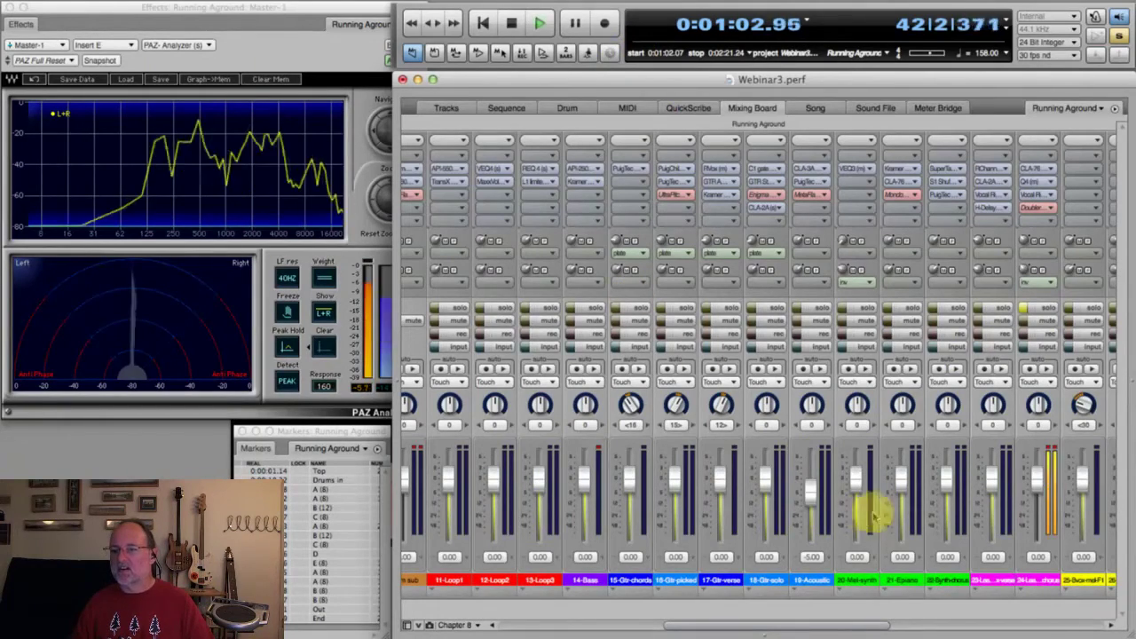
left_click(1061, 626)
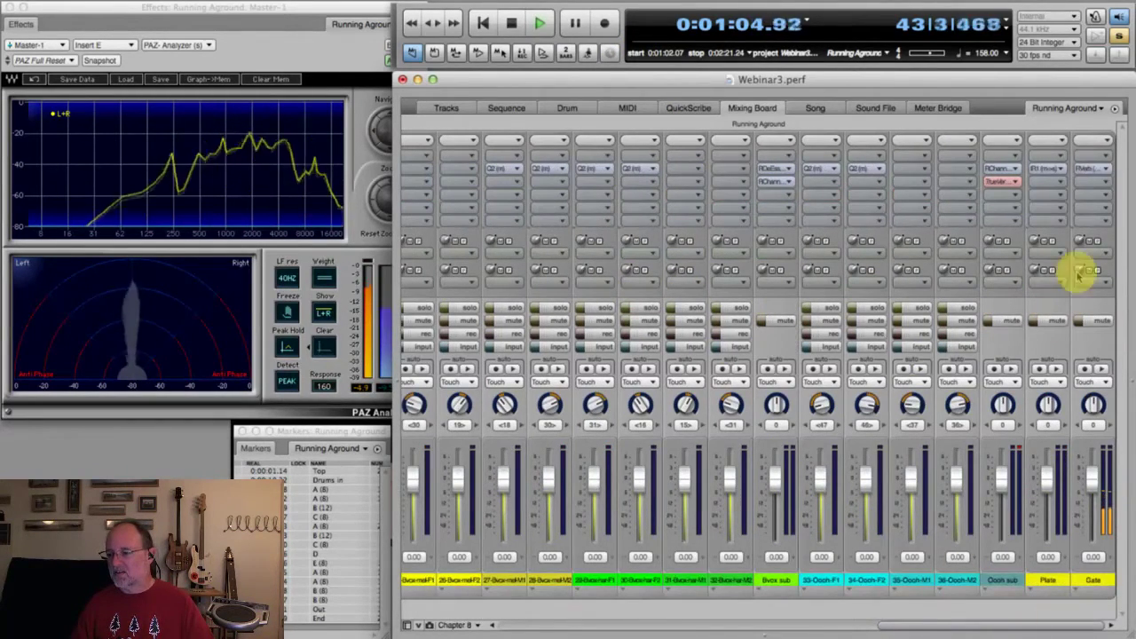
left_click(1092, 168)
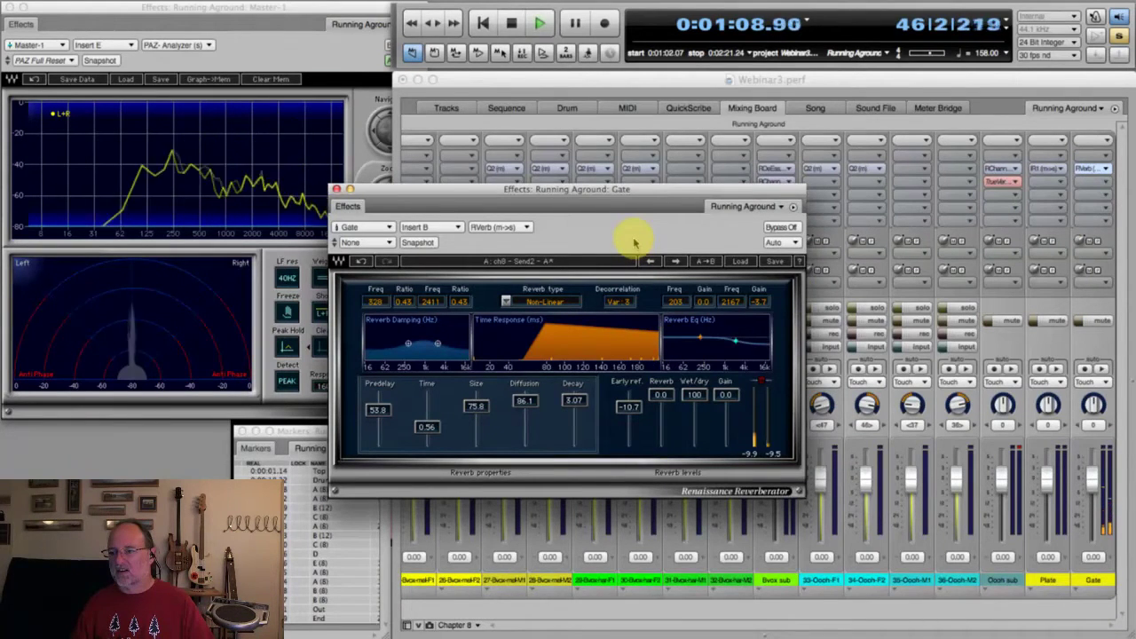
key("space")
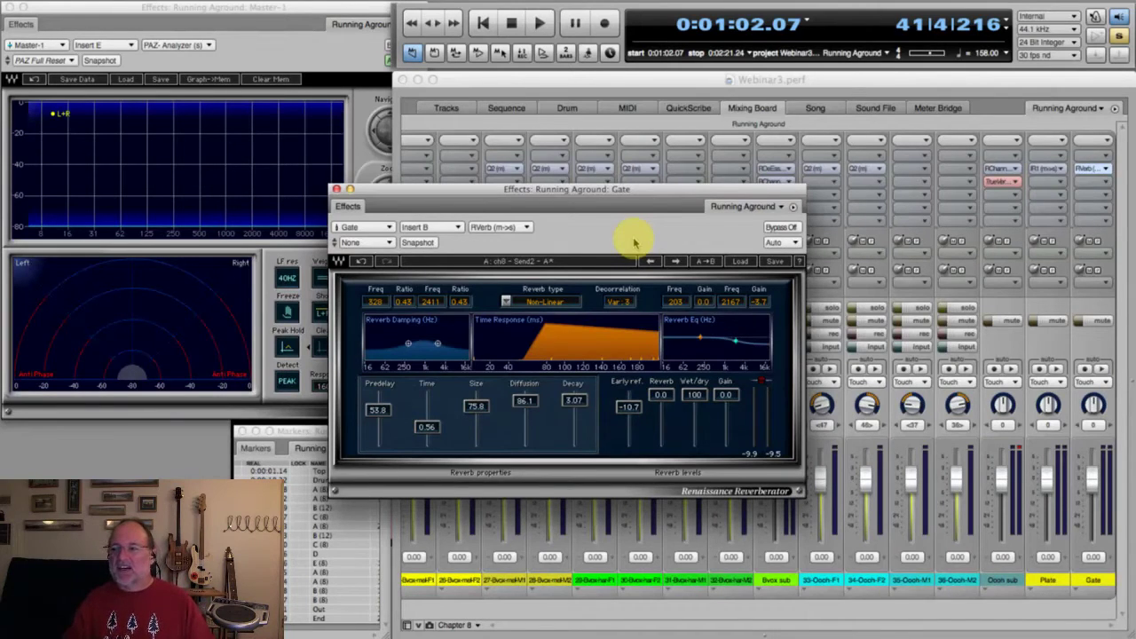
Unsolo the lead chorus vocal and play the full mix with the Gate return muted.
left_click(608, 82)
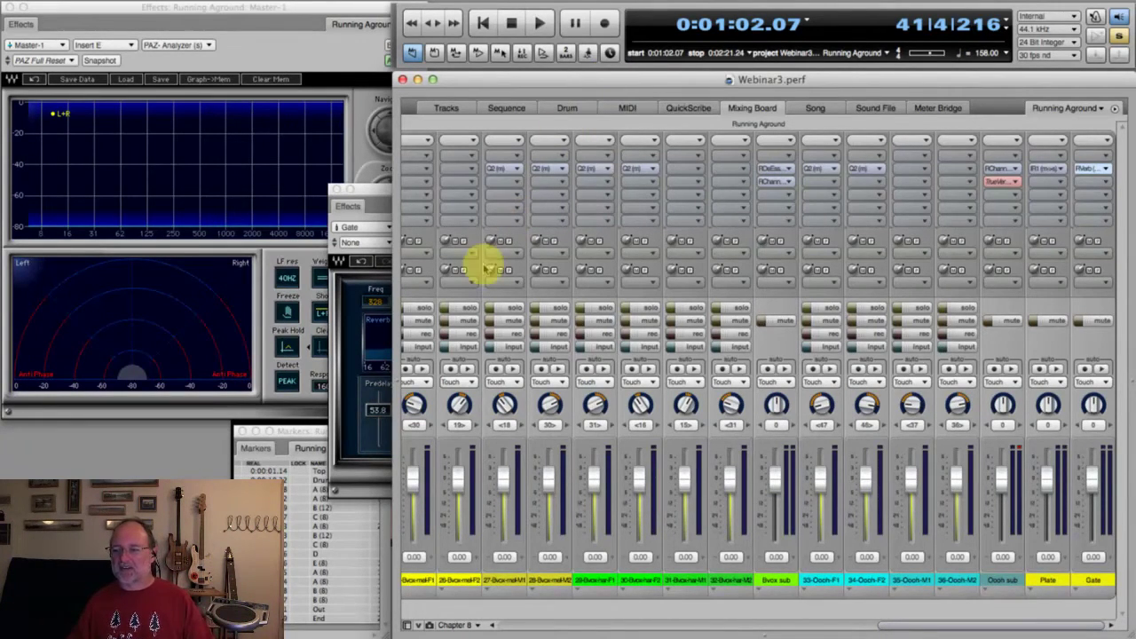
left_click(577, 626)
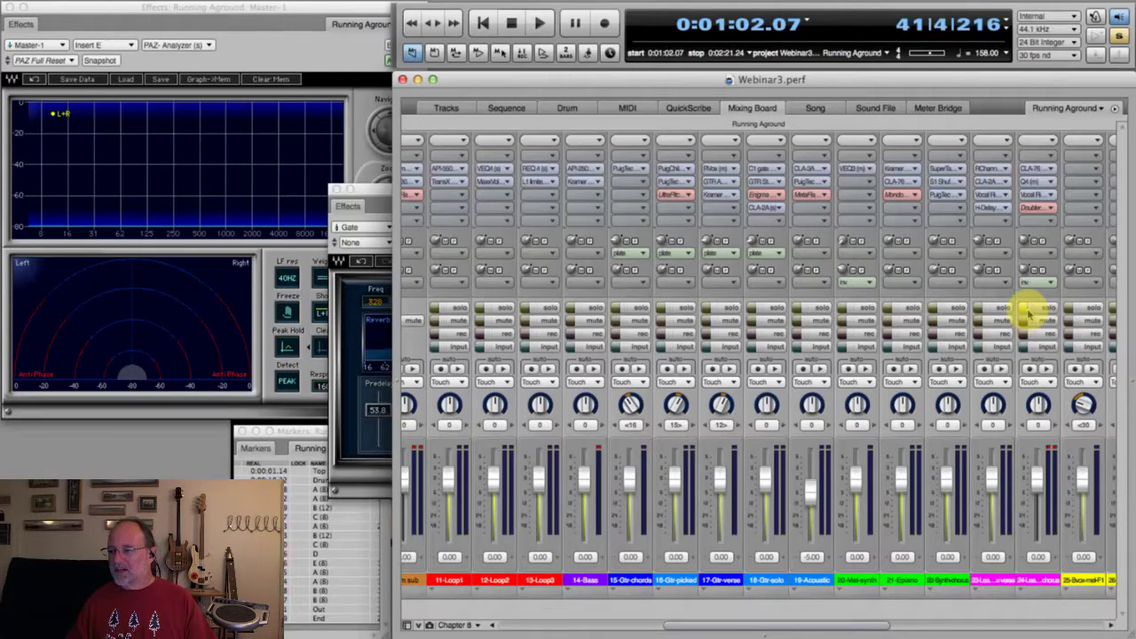
left_click(376, 199)
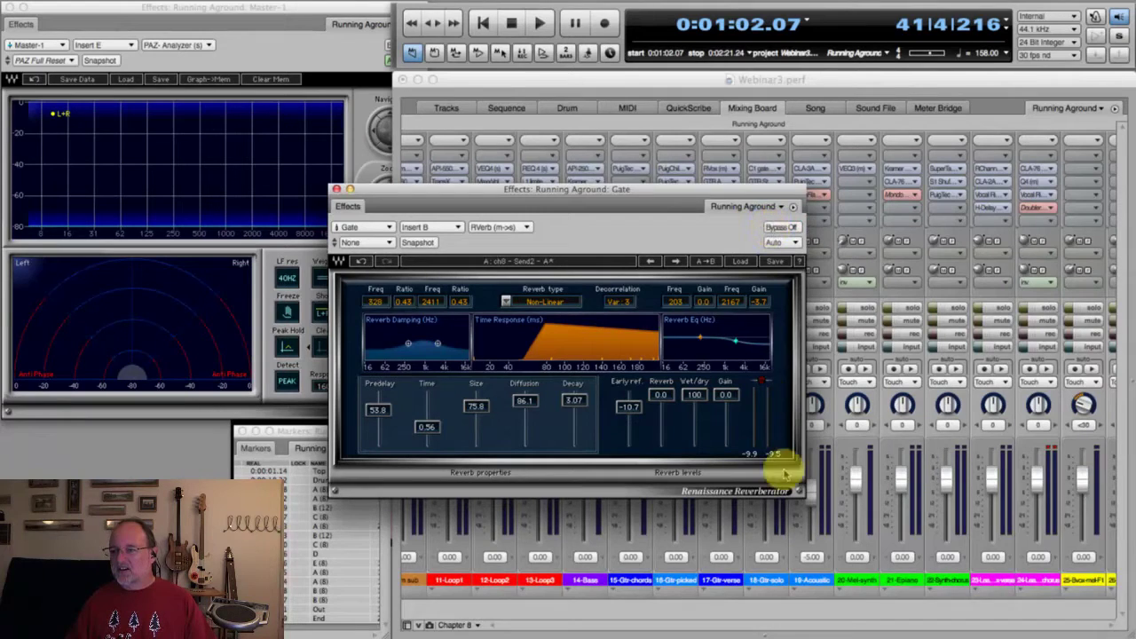
left_click(1068, 629)
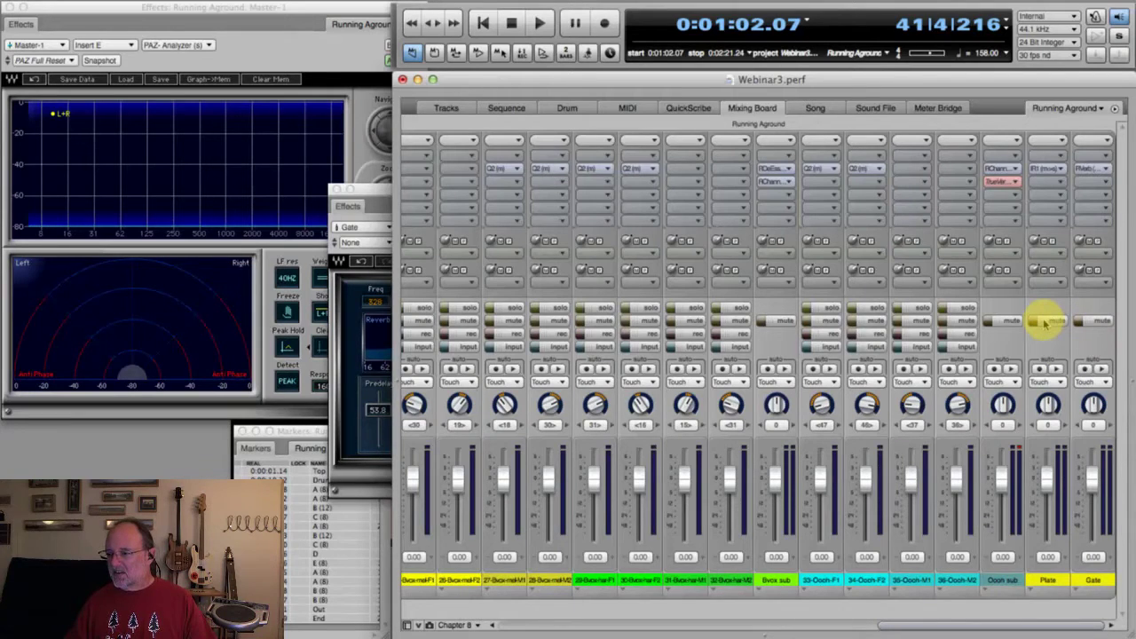
key("space")
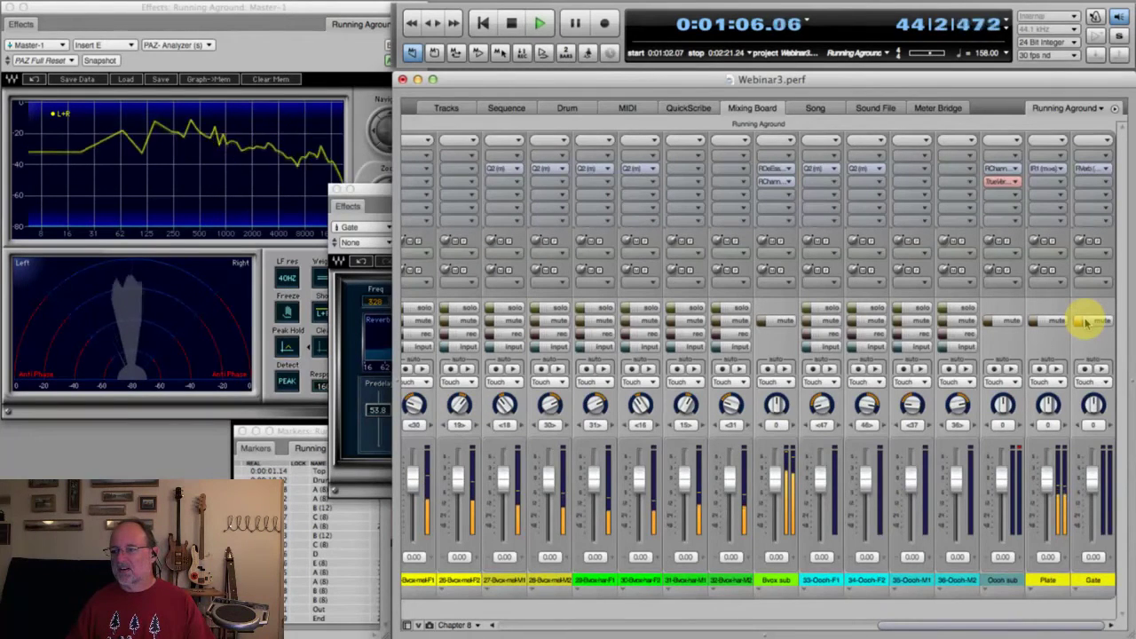
key("space")
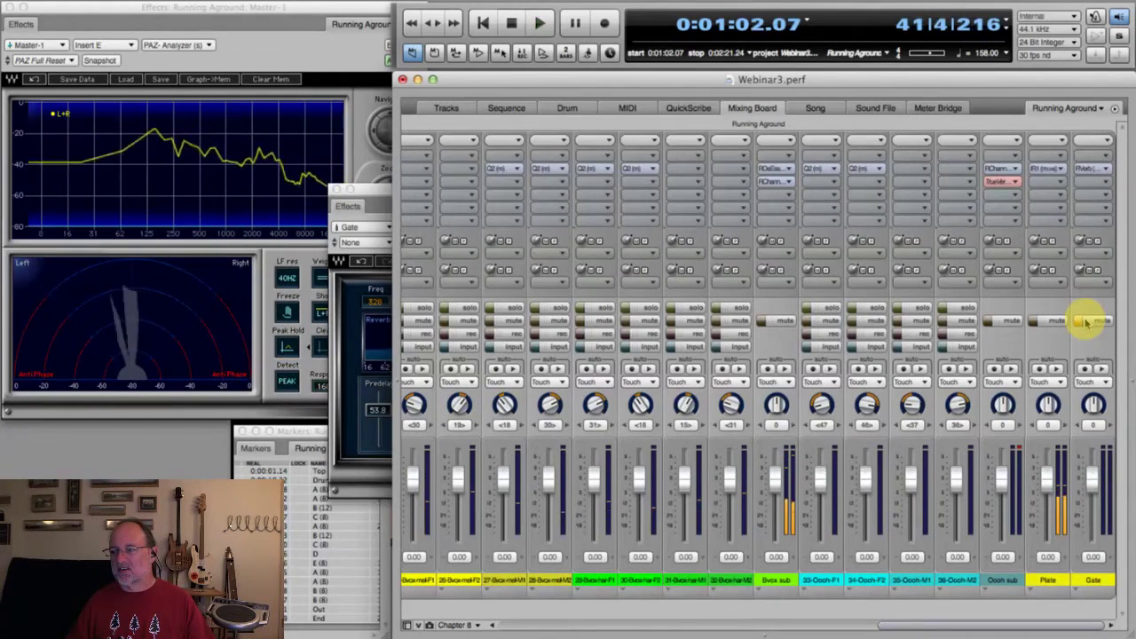
Unmute the Gate return and replay the full mix with its RVerb in front.
key("space")
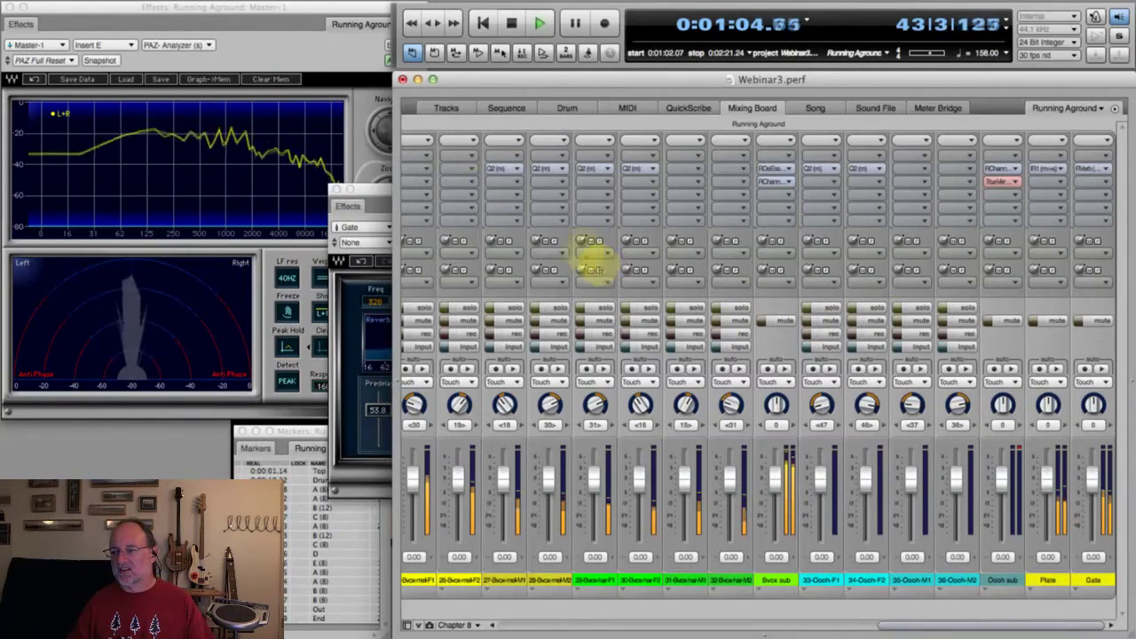
left_click(378, 192)
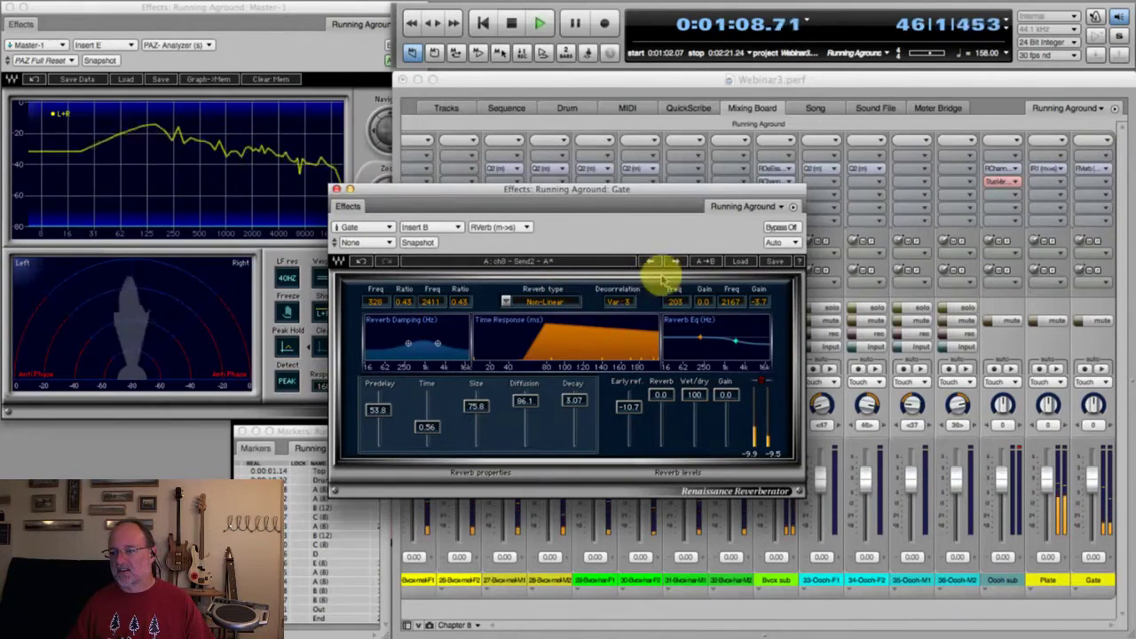
key("space")
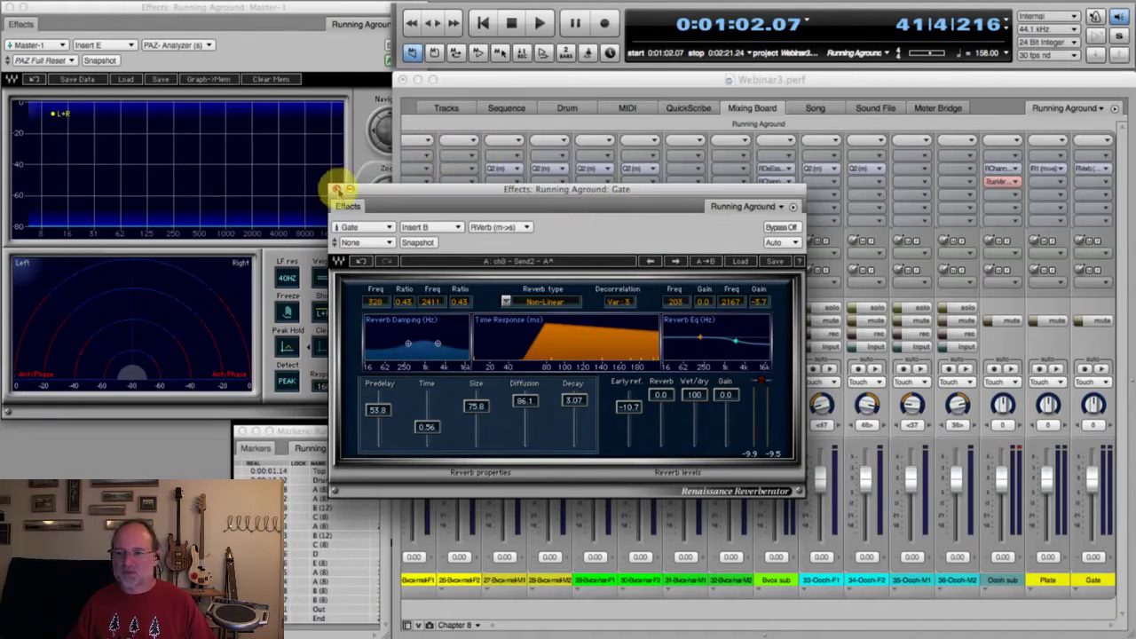
Close the Gate's RVerb and inspect the IR1 reverb settings on the Plate return channel.
left_click(338, 189)
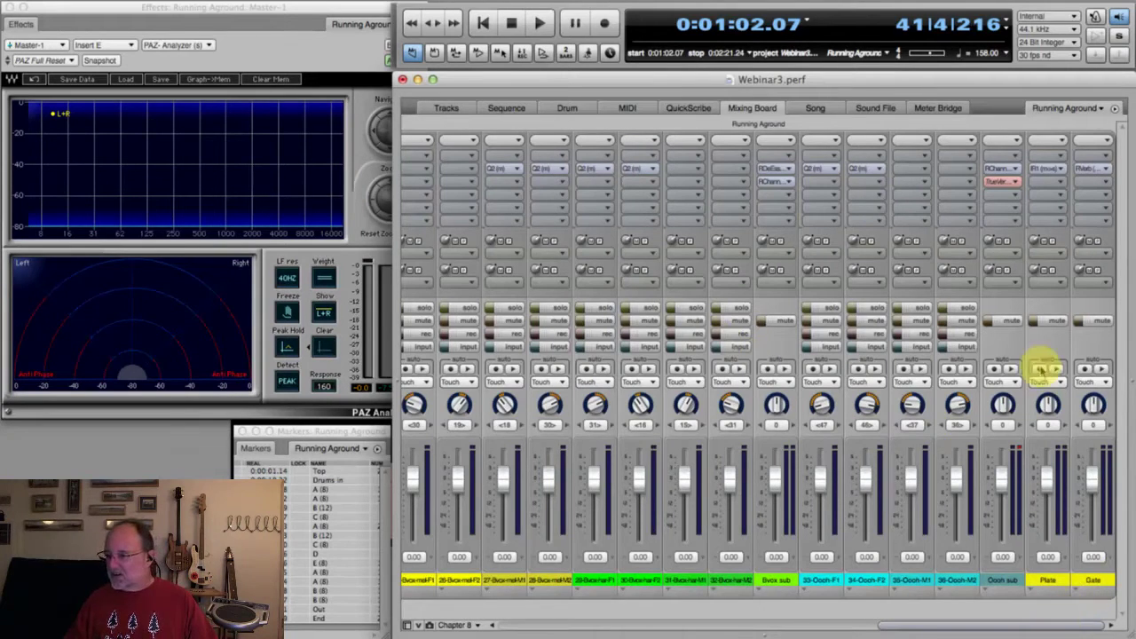
left_click(1049, 169)
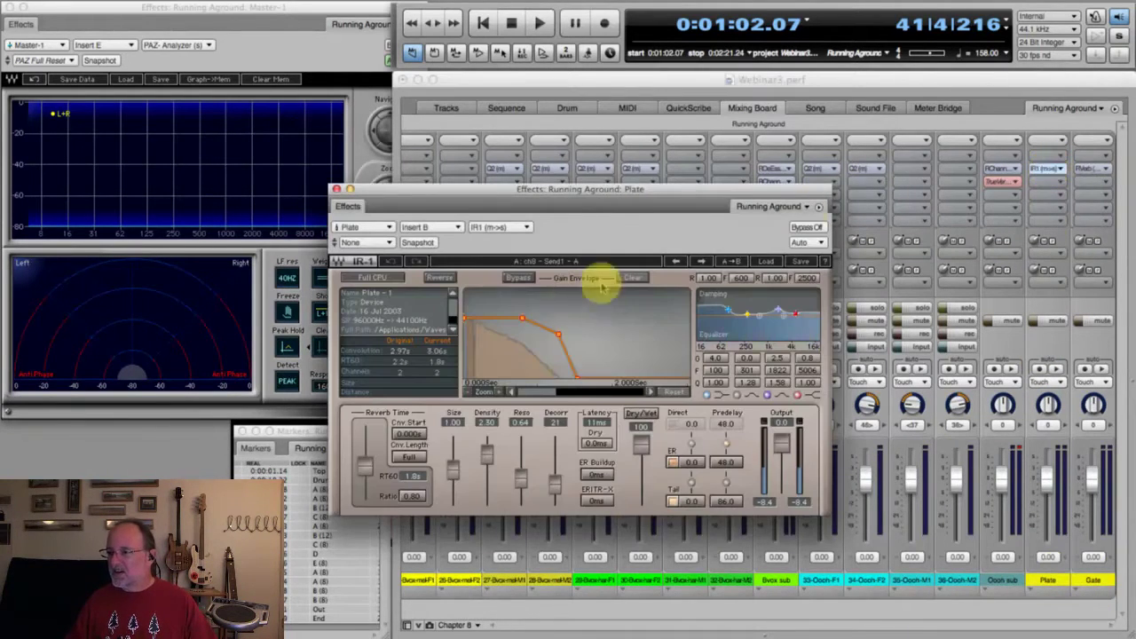
left_click(338, 189)
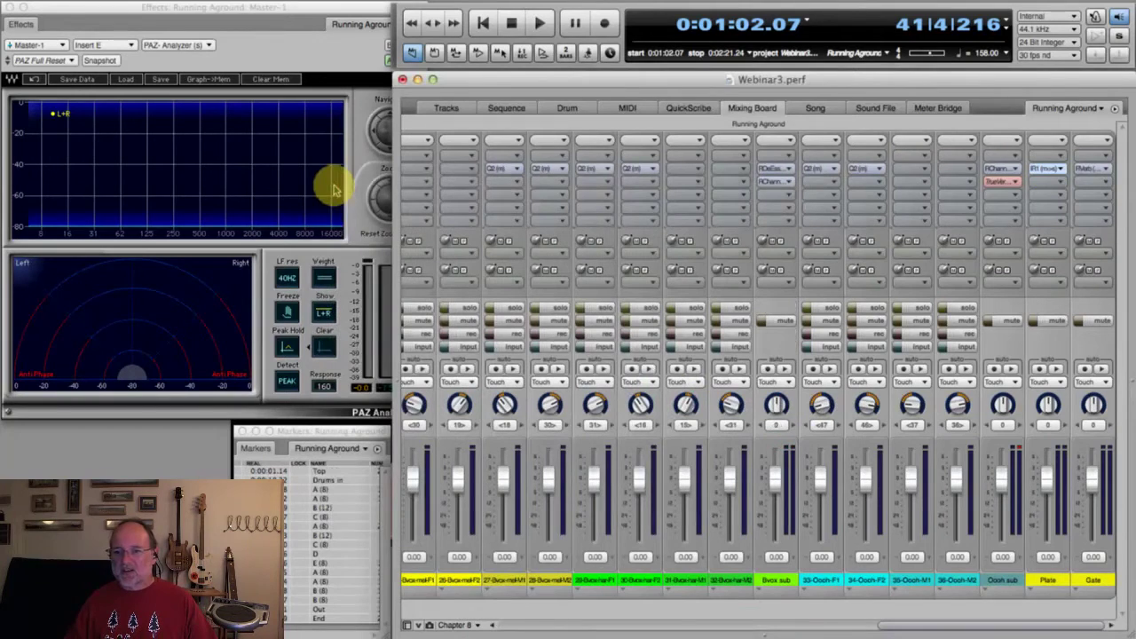
Insert the Waves IR-L full stereo reverb in insert B of the Master-1 channel, keeping its window clear of the master insert slots.
left_click(515, 625)
left_click(515, 625)
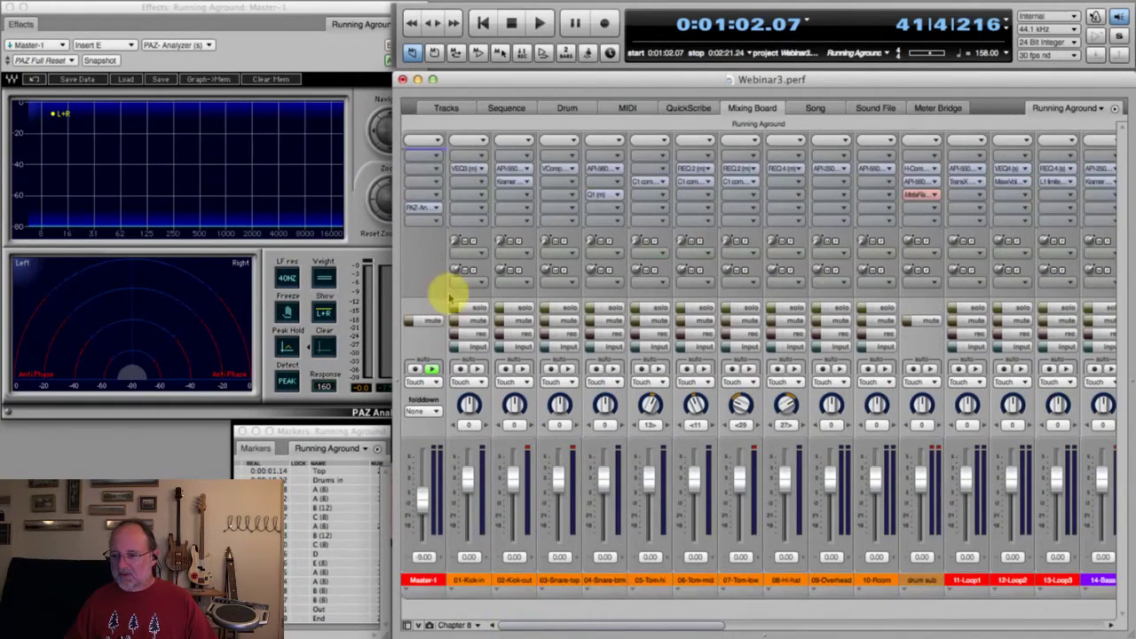
left_click(424, 168)
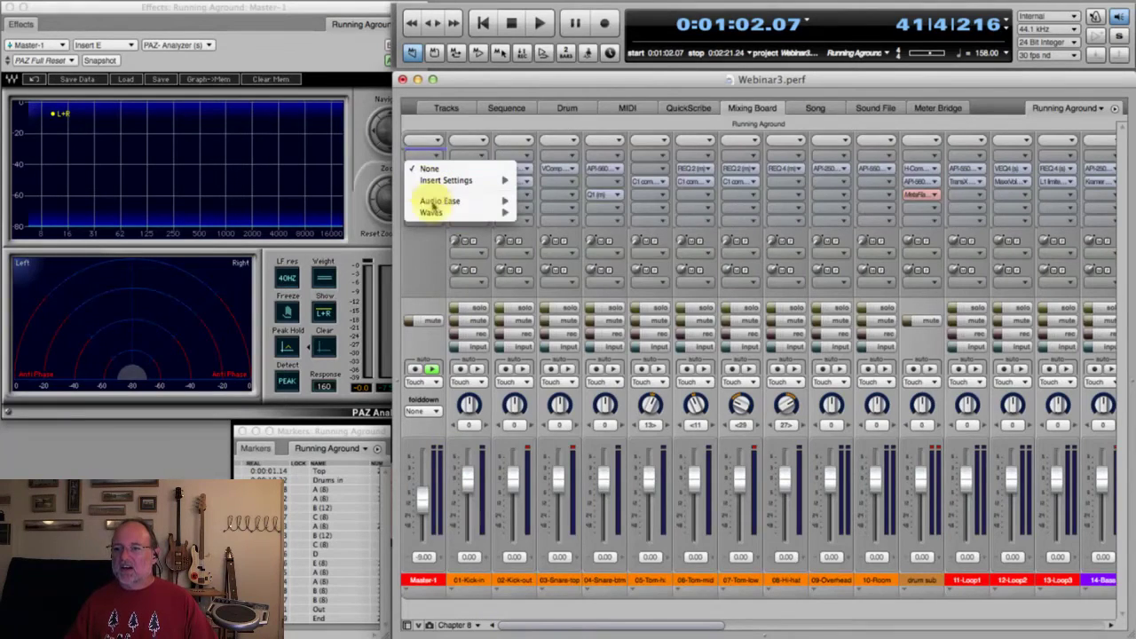
mouse_move(431, 213)
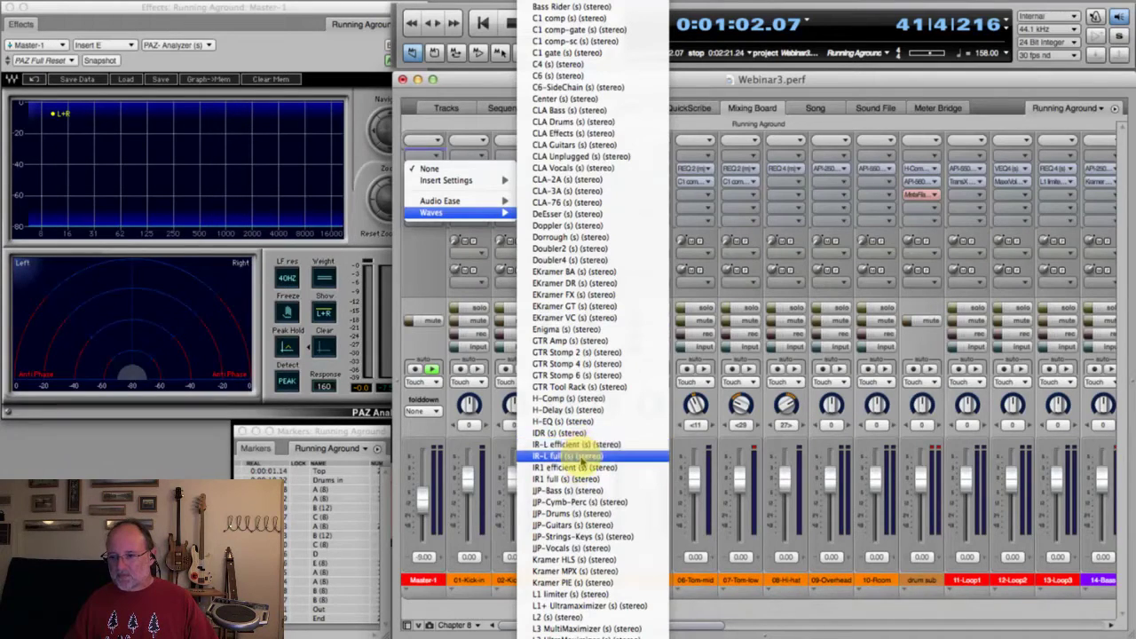
left_click(577, 446)
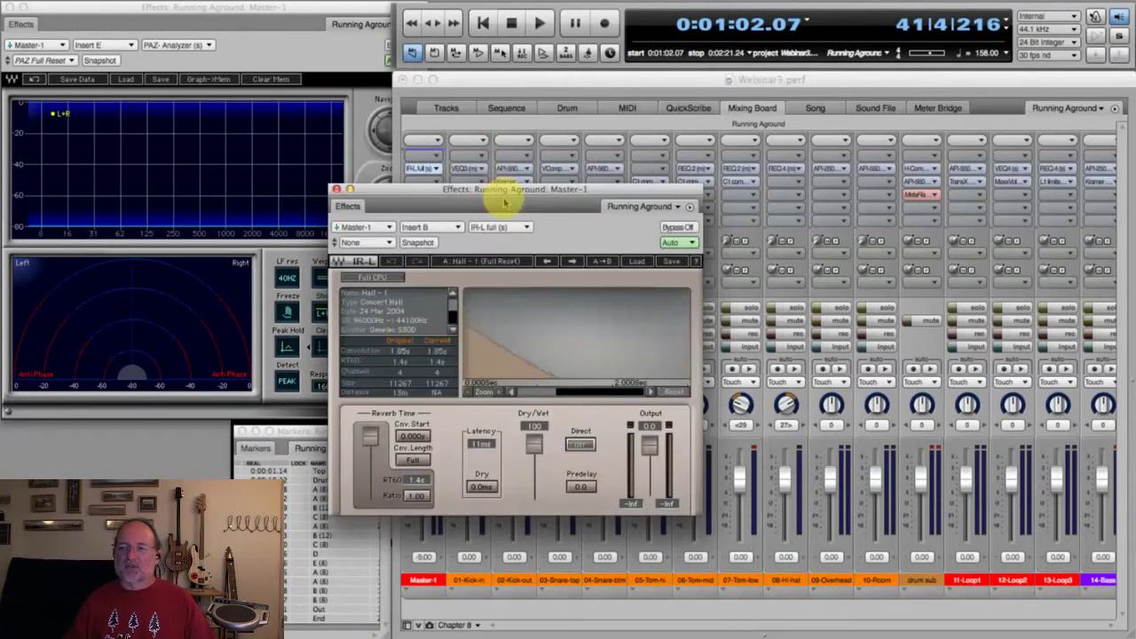
left_click_drag(496, 192, 468, 149)
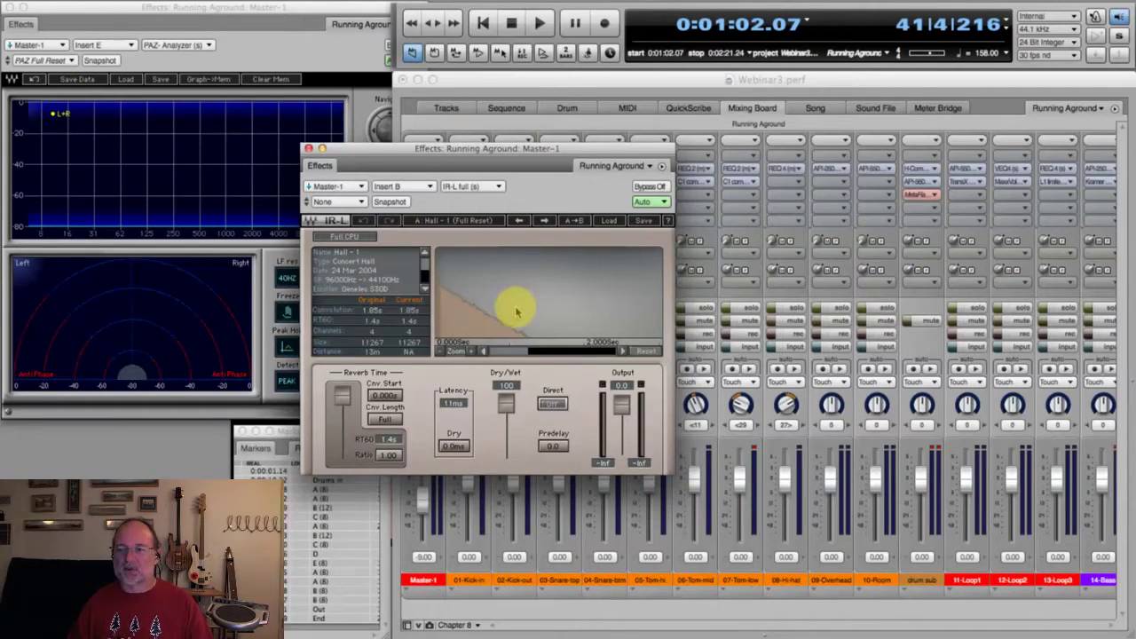
Play the mix through the master's IR-L with Dry/Wet at 100, then at 0, and raise it to 37.7.
key("space")
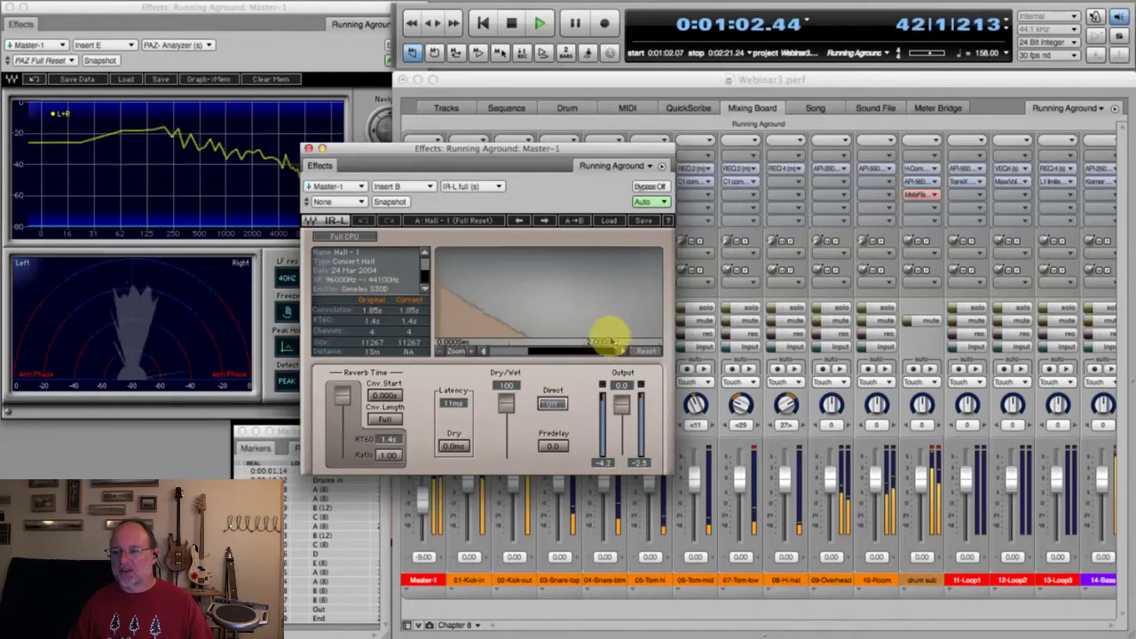
key("space")
left_click_drag(505, 406, 502, 495)
left_click_drag(507, 455, 506, 453)
key("space")
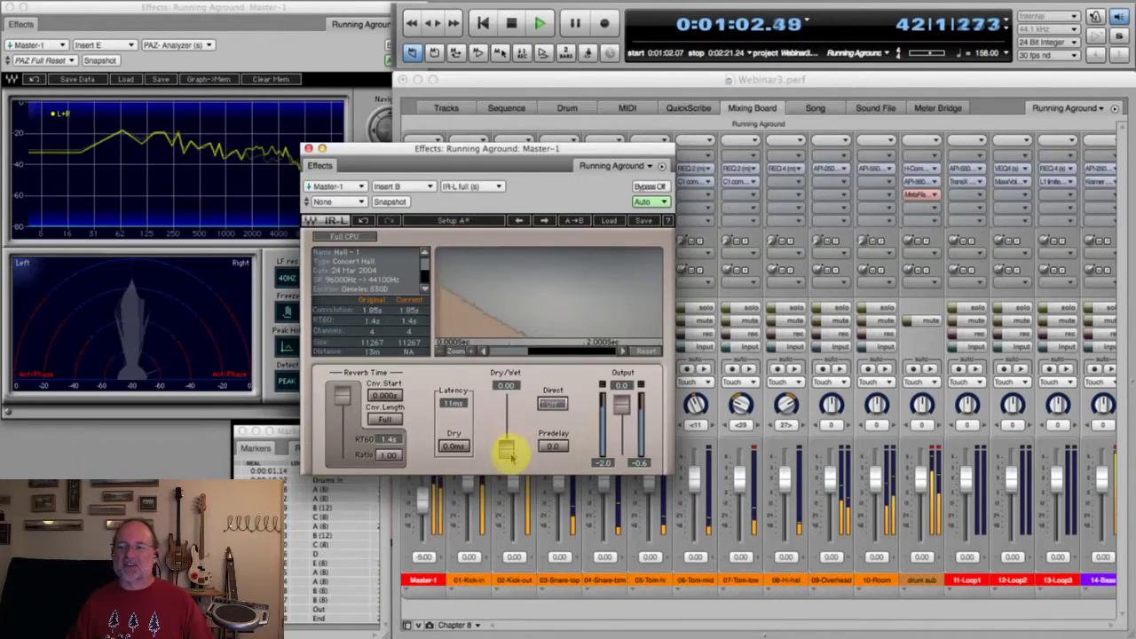
mouse_move(508, 455)
left_mouse_down()
mouse_move(510, 302)
mouse_move(509, 435)
left_mouse_up()
key("space")
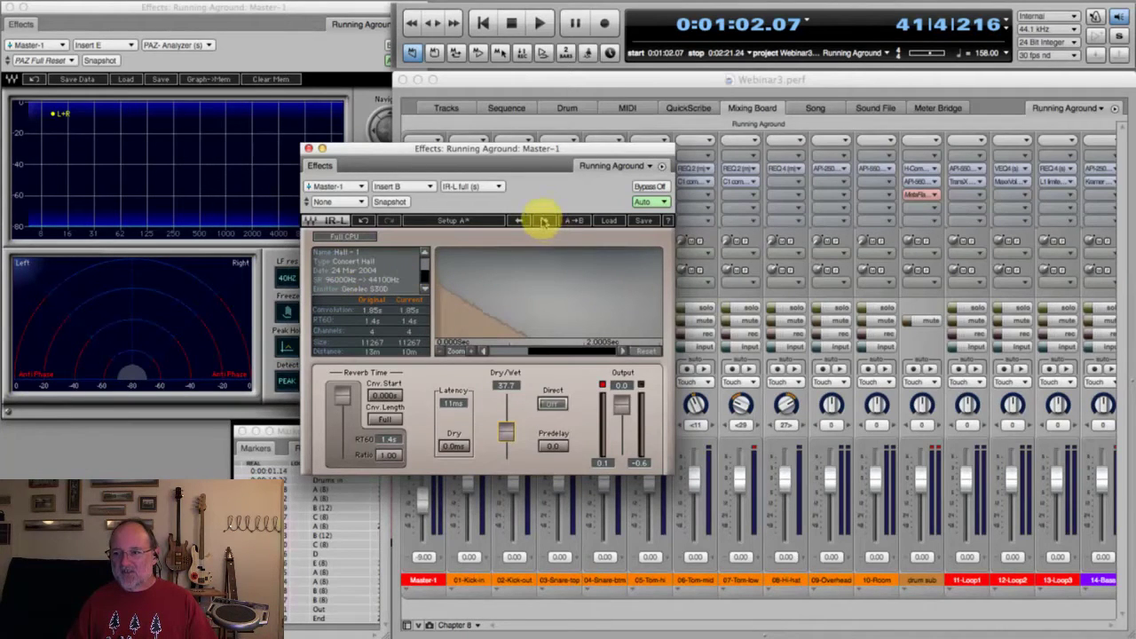
Audition the IR-L's Room - 1 preset with Dry/Wet at 100, and advance to the Studio - 1 preset during playback.
left_click(544, 222)
key("space")
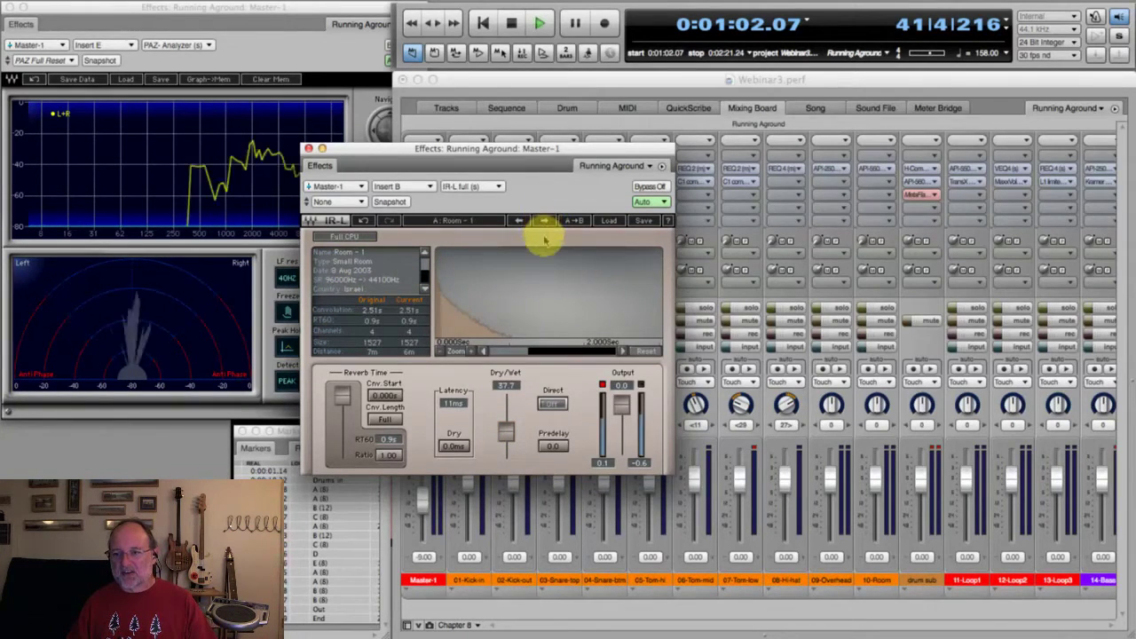
left_click(505, 397)
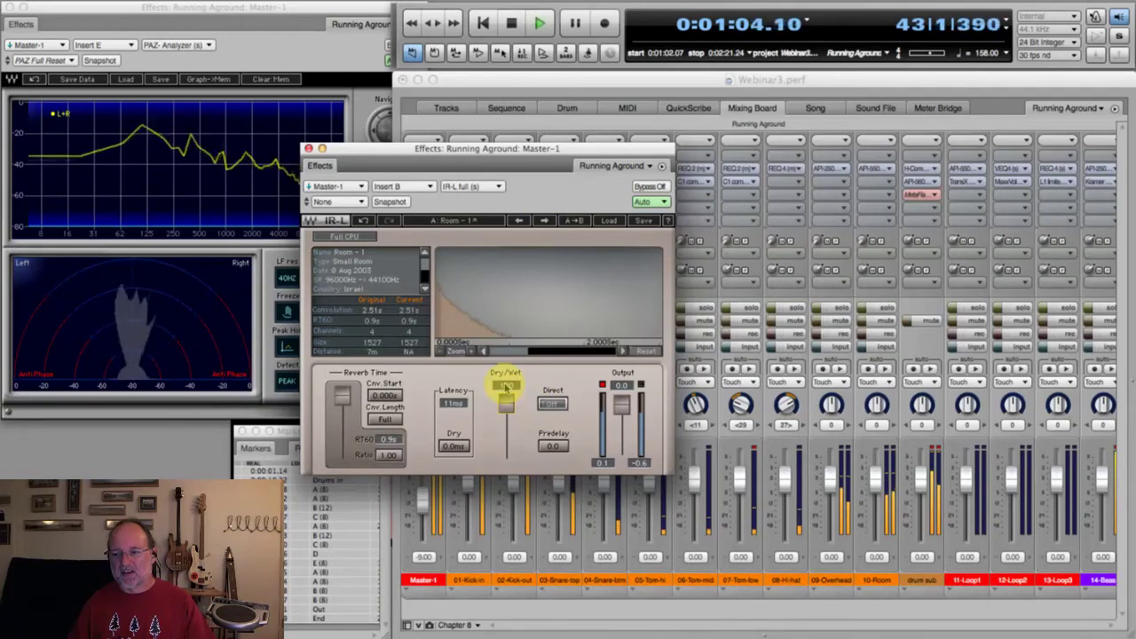
left_click(545, 222)
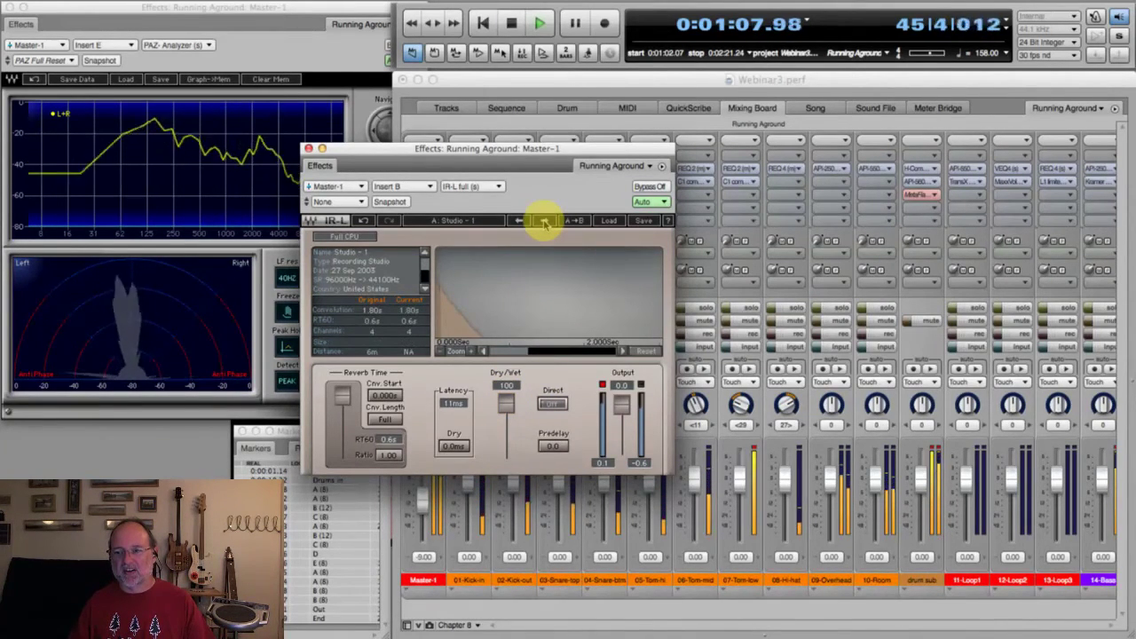
key("space")
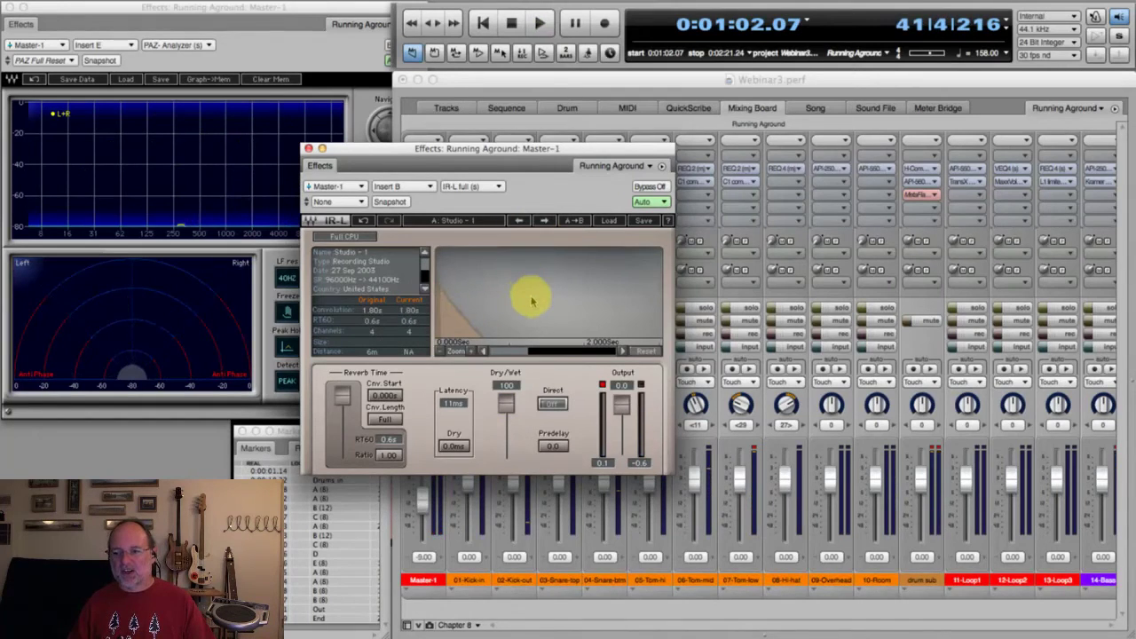
Play the mix through the Studio - 1 preset, switch the IR-L to Plate - 1 and replay it.
key("space")
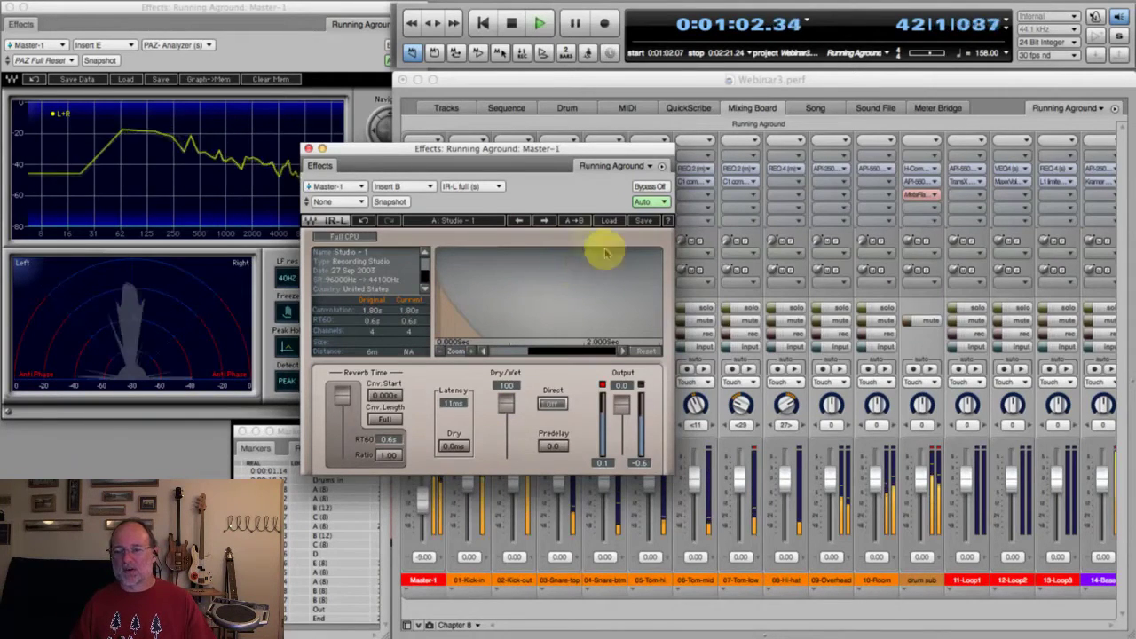
left_click(544, 221)
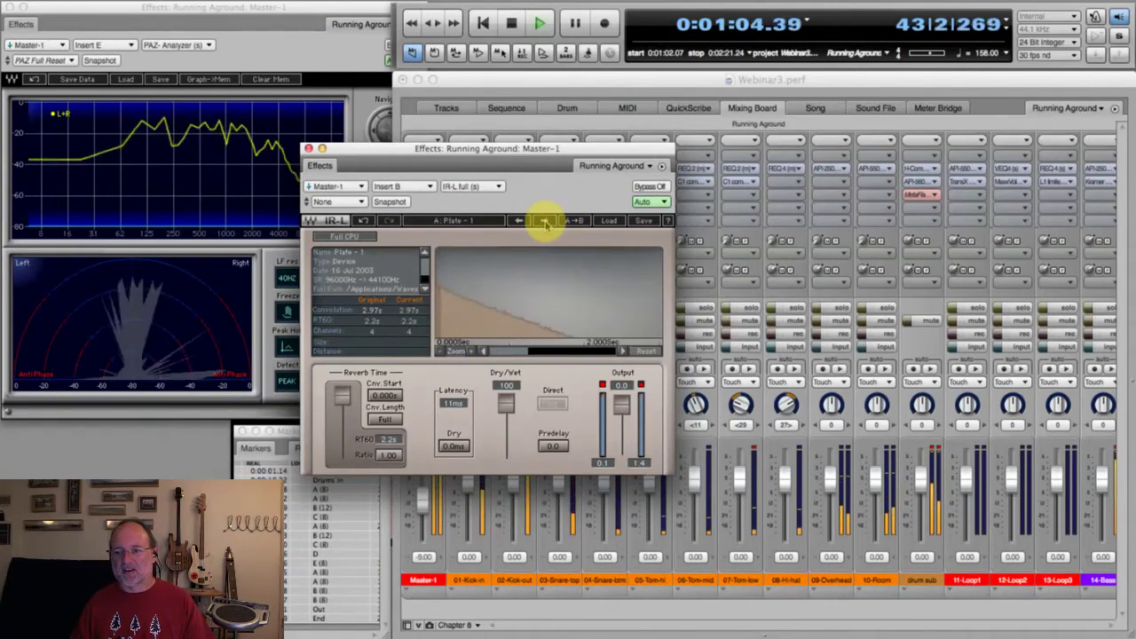
key("space")
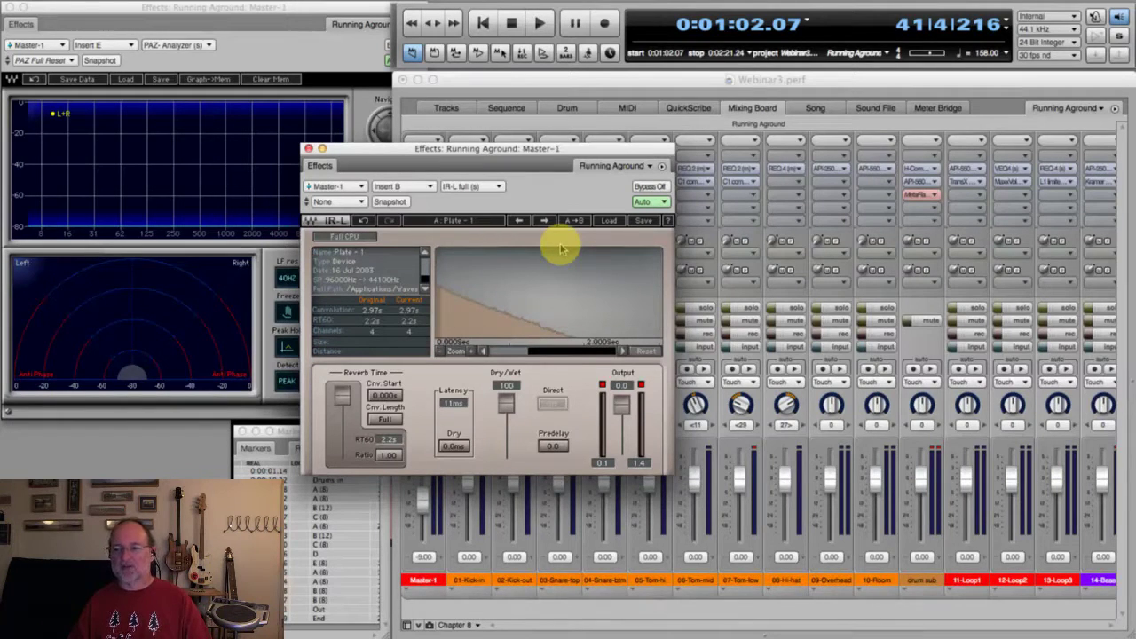
key("space")
key("space")
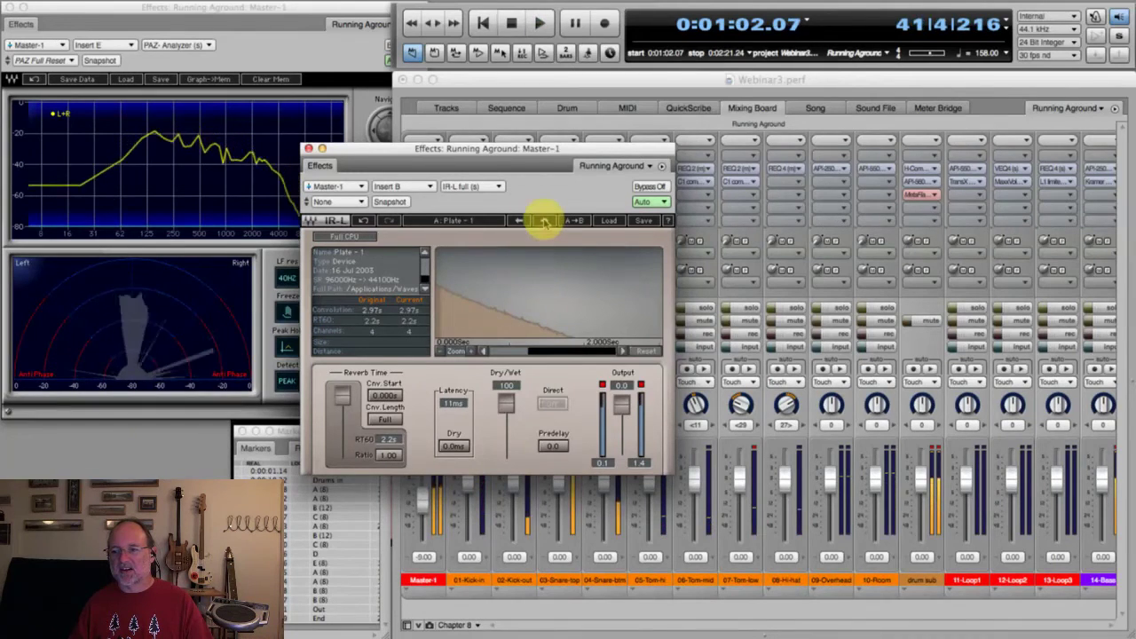
Return the master's IR-L to Hall - 1 (Full Reset), lower Dry/Wet to about 1.15 and close the plug-in window.
left_click(544, 221)
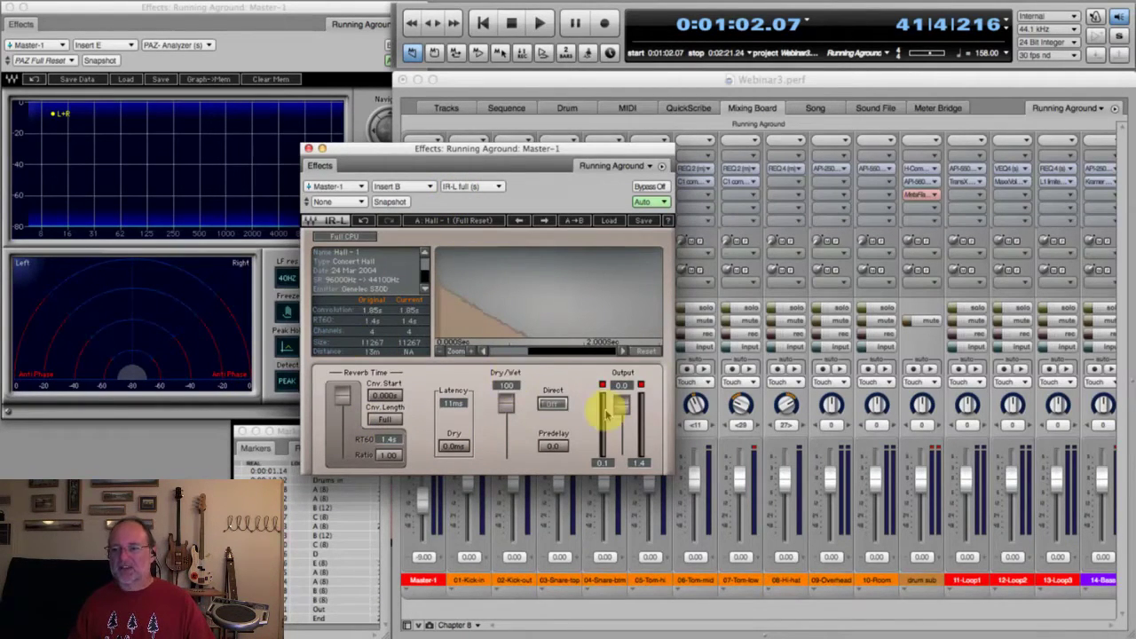
left_click_drag(506, 407, 505, 450)
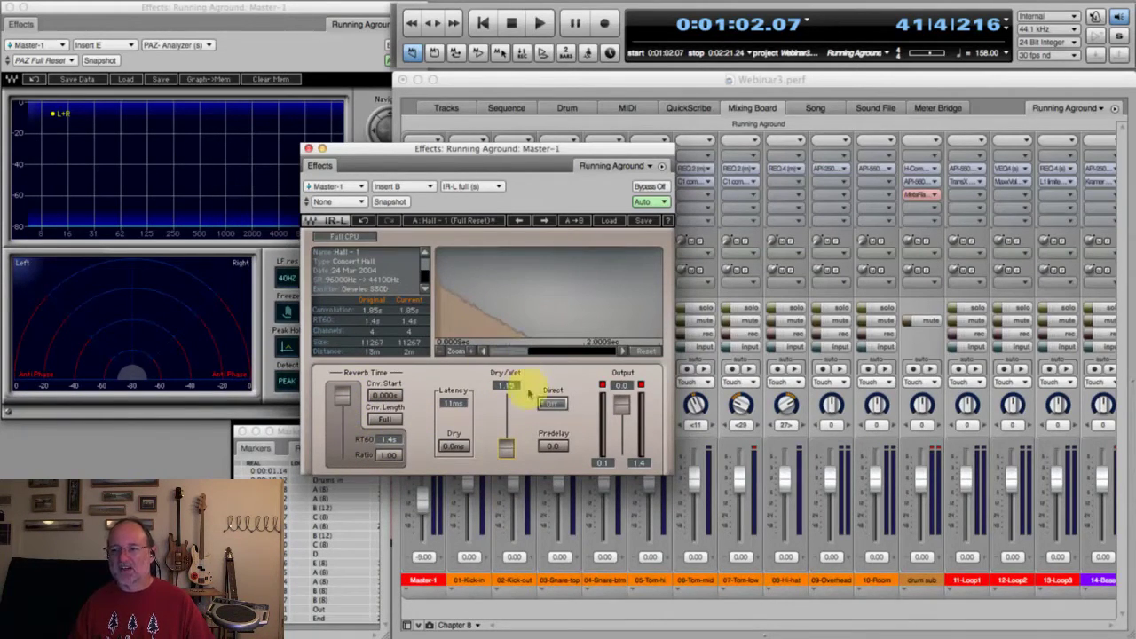
left_click(308, 148)
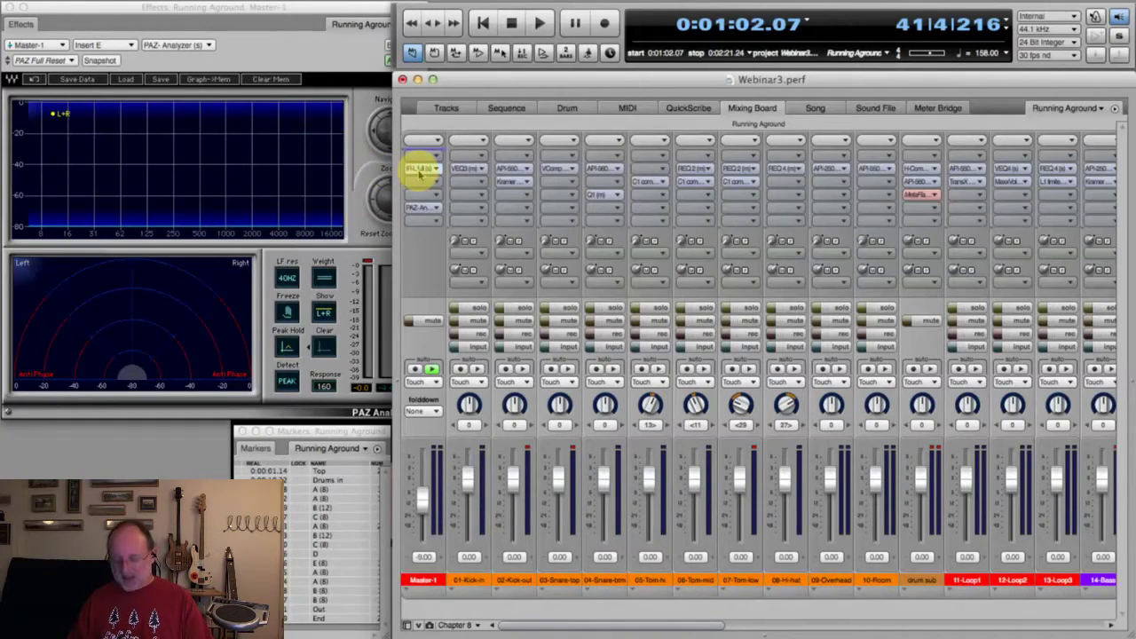
Reopen the IR1 reverb on the Plate return channel and examine its settings.
left_click(1049, 628)
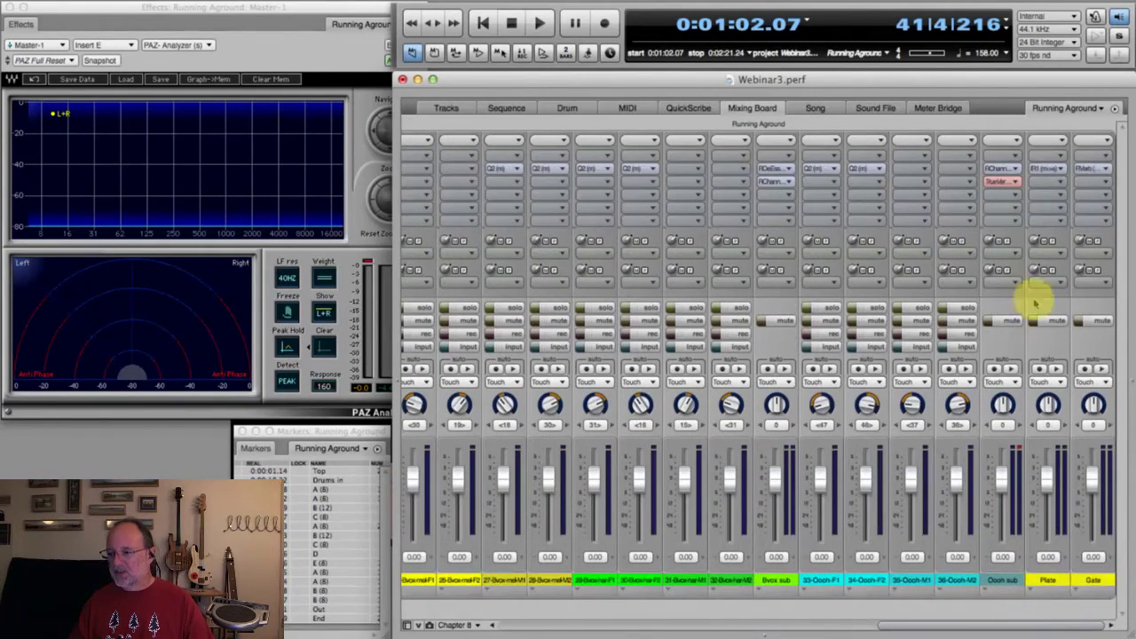
double_click(1047, 171)
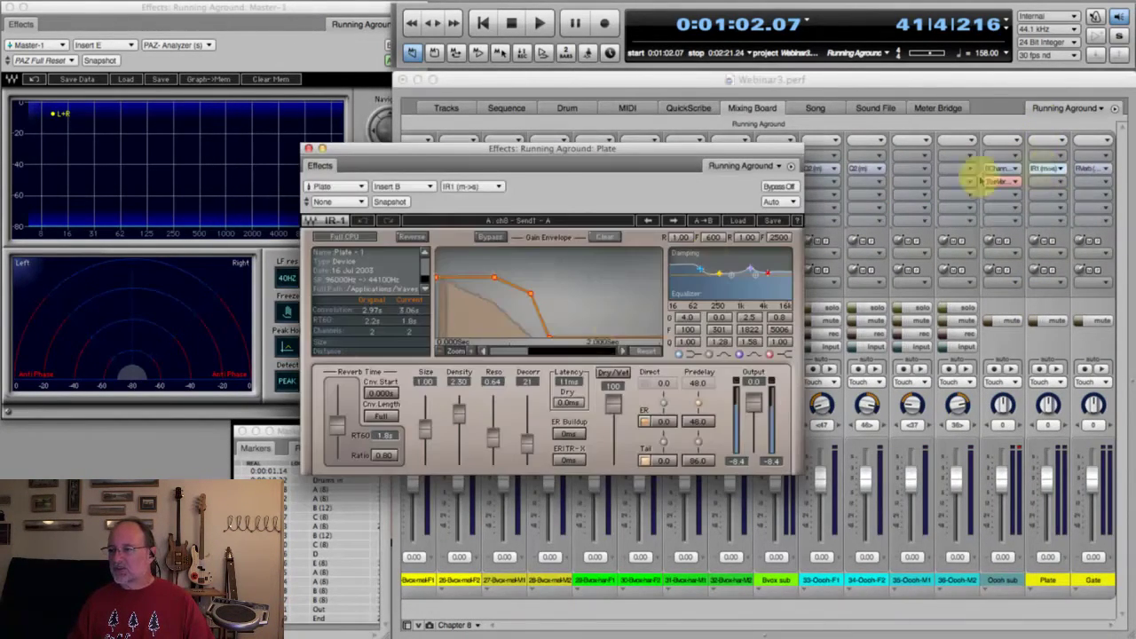
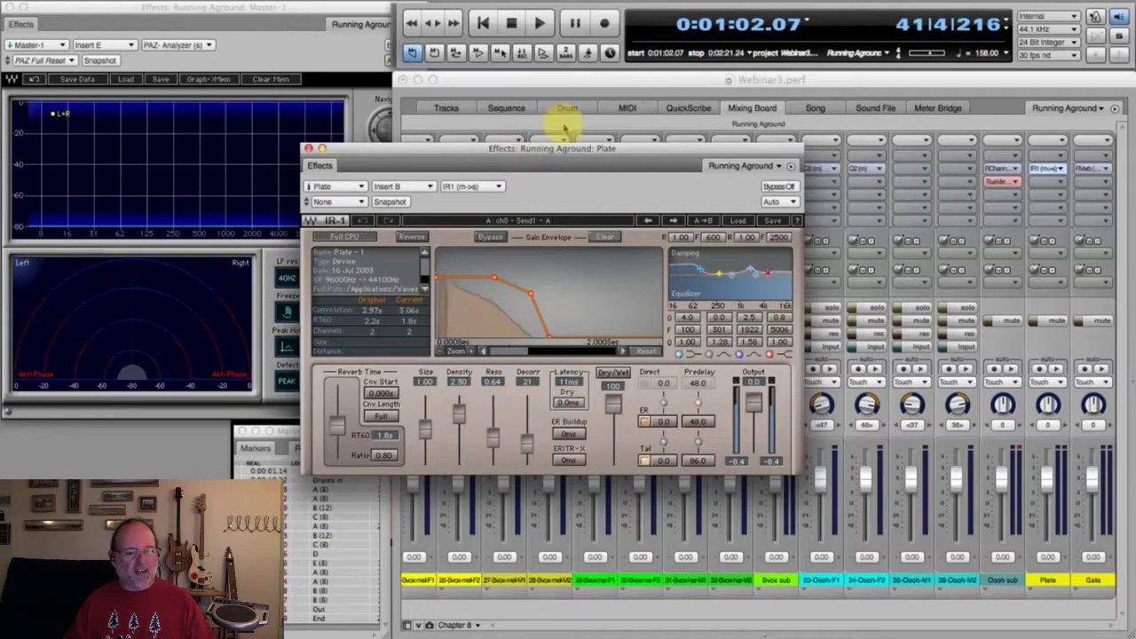
Solo the four guitar tracks 15 to 18 in the mixing board and start playback.
left_click(644, 84)
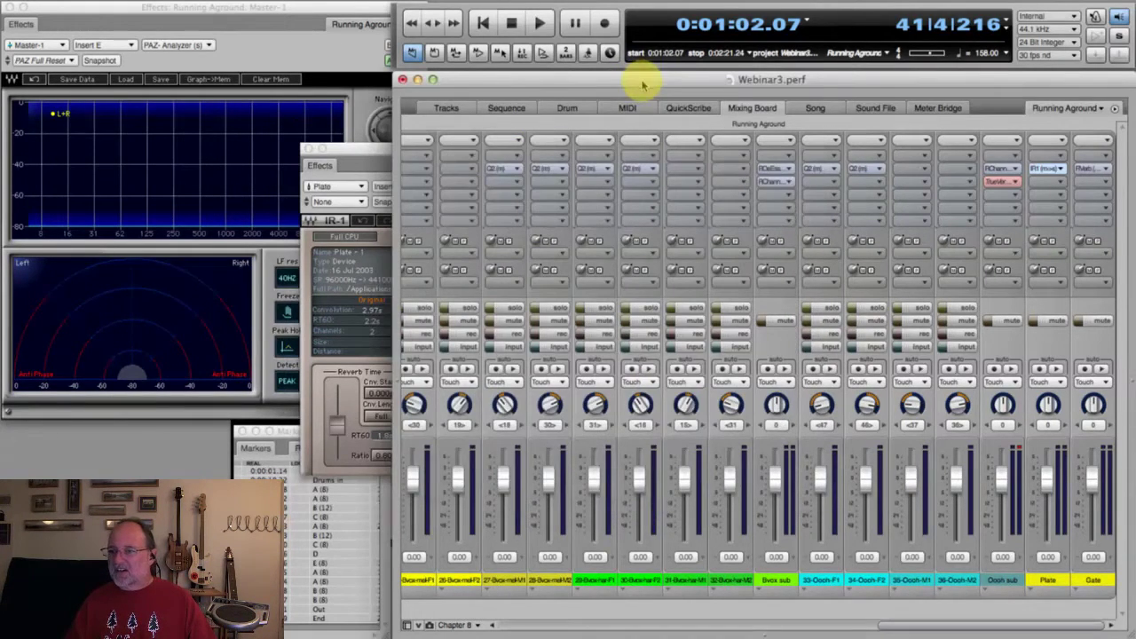
left_click(624, 627)
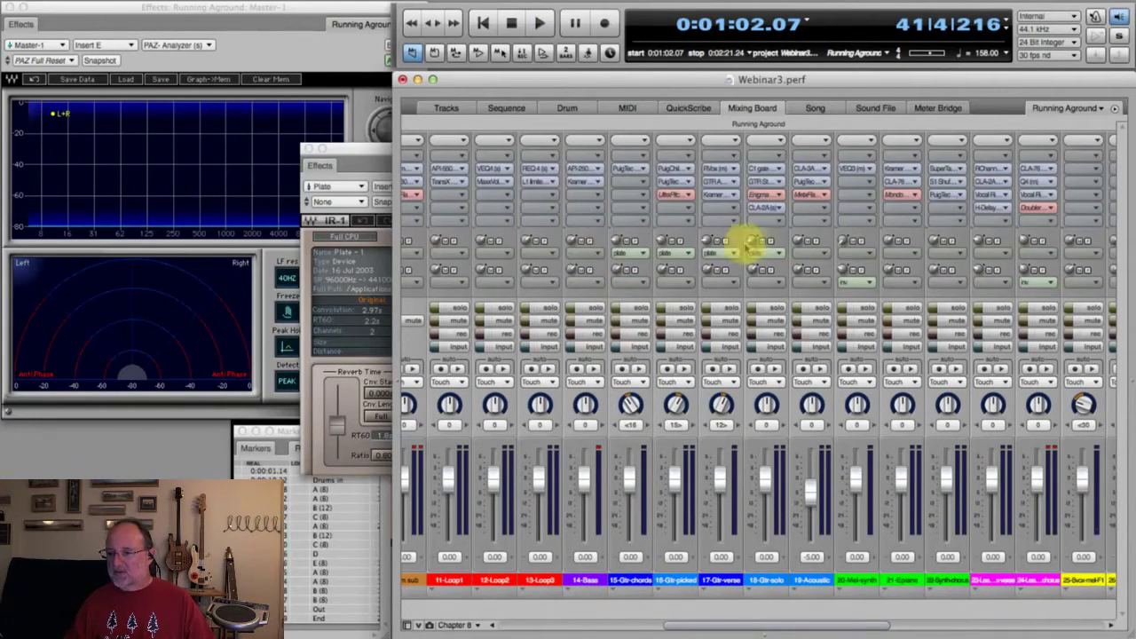
left_click_drag(753, 311, 628, 306)
key("space")
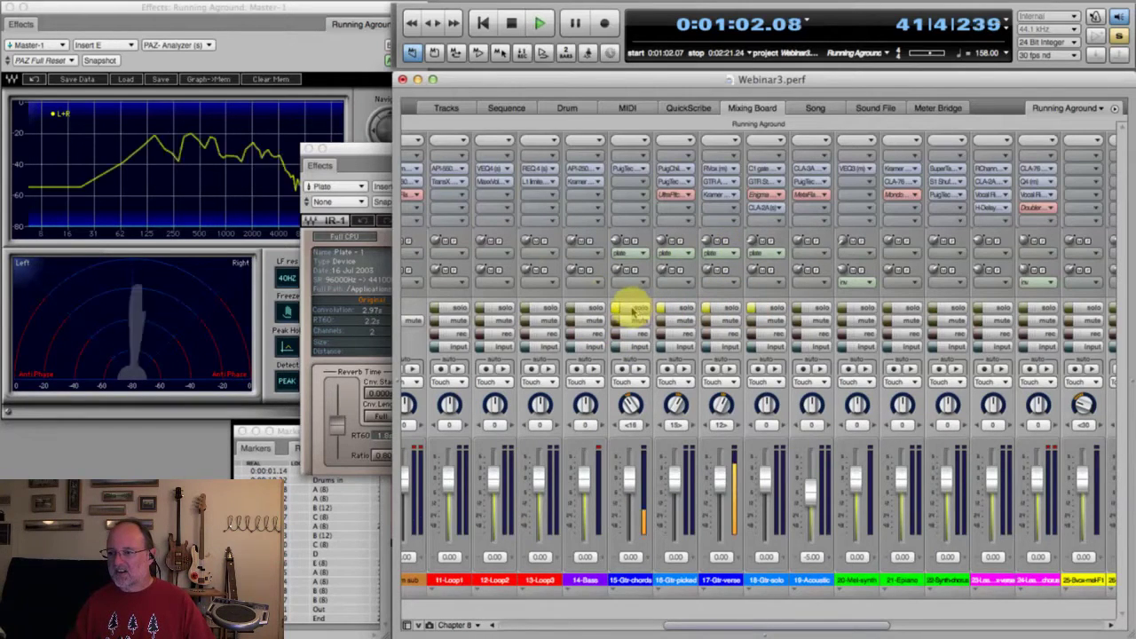
Bring the Plate's IR1 window to the front and replay the soloed guitars with the reverb.
left_click(367, 156)
key("space")
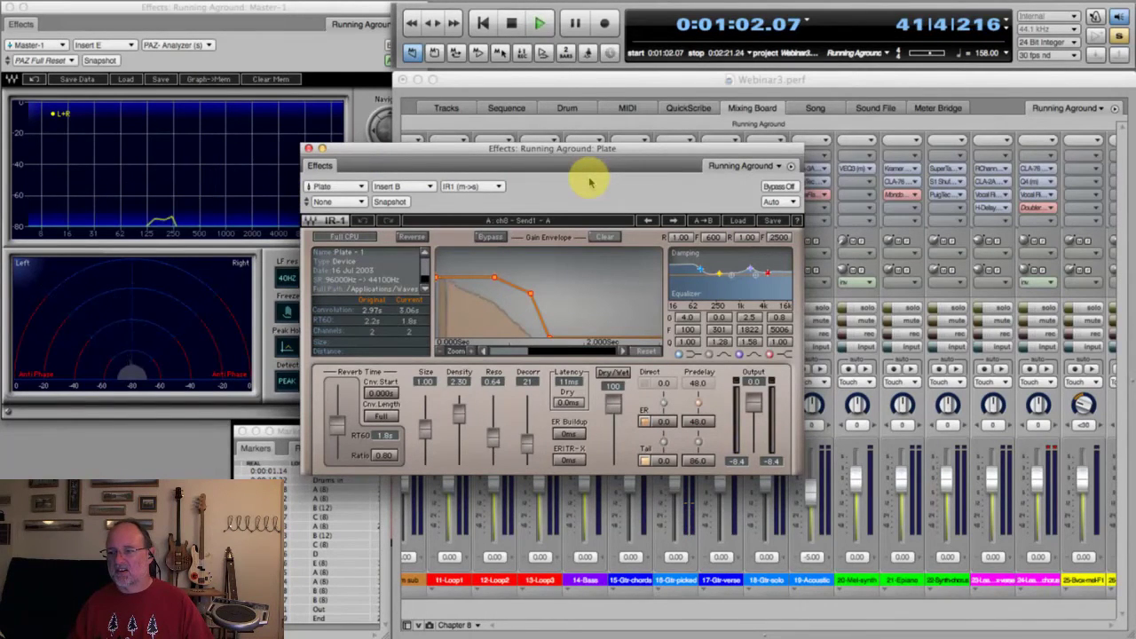
key("space")
key("space")
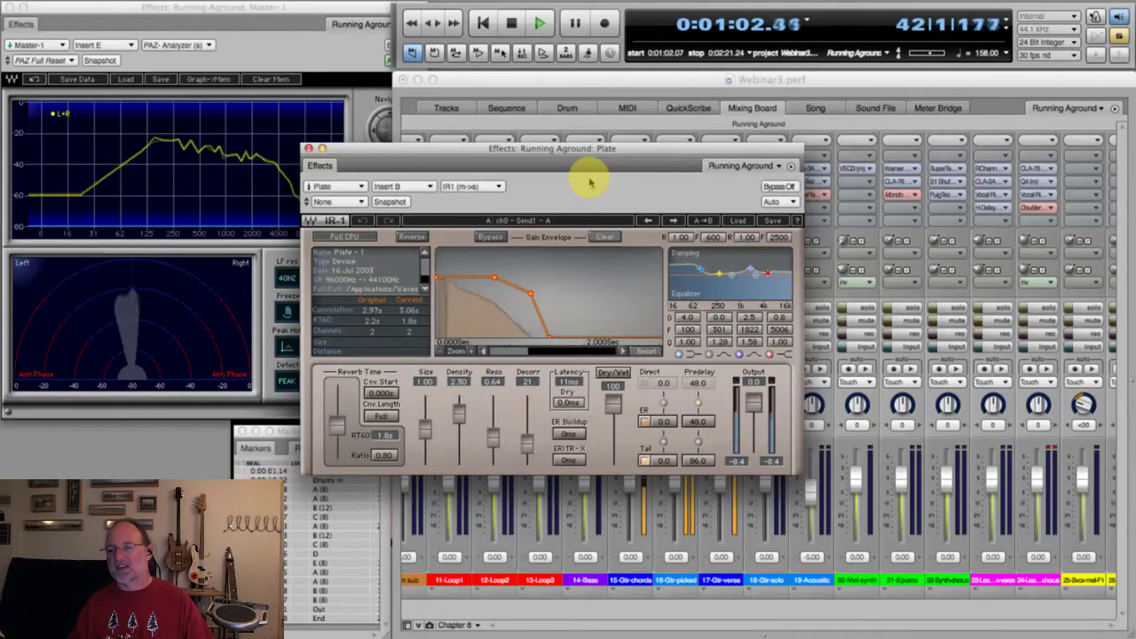
key("space")
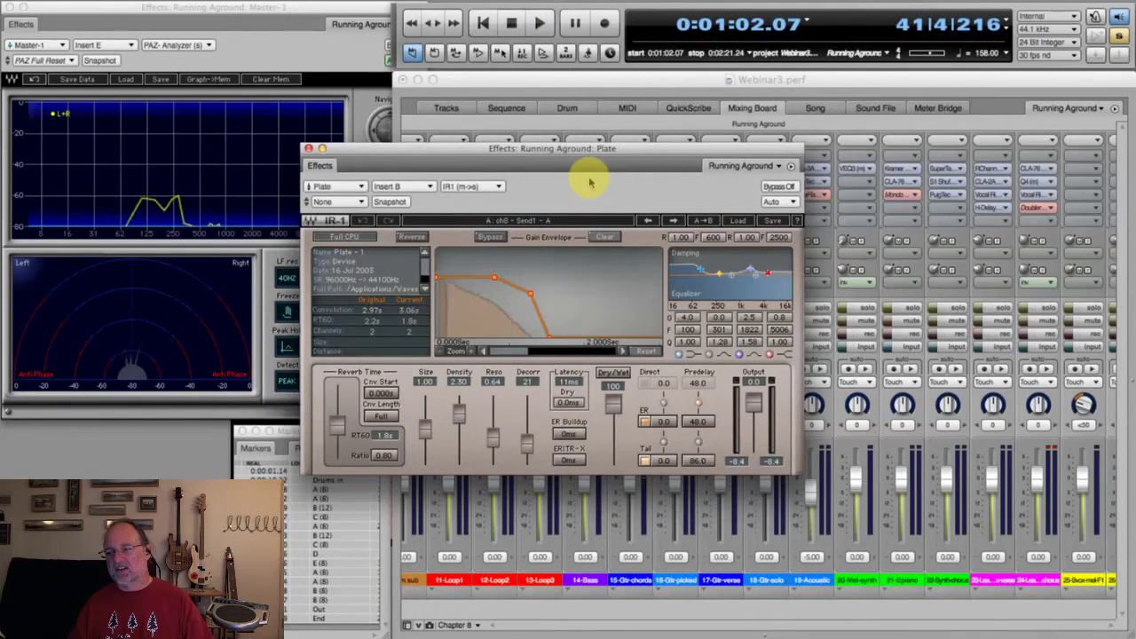
Compare the soloed guitars with the IR1 output lowered and with it restored to 0.0.
left_click_drag(754, 404, 755, 448)
key("space")
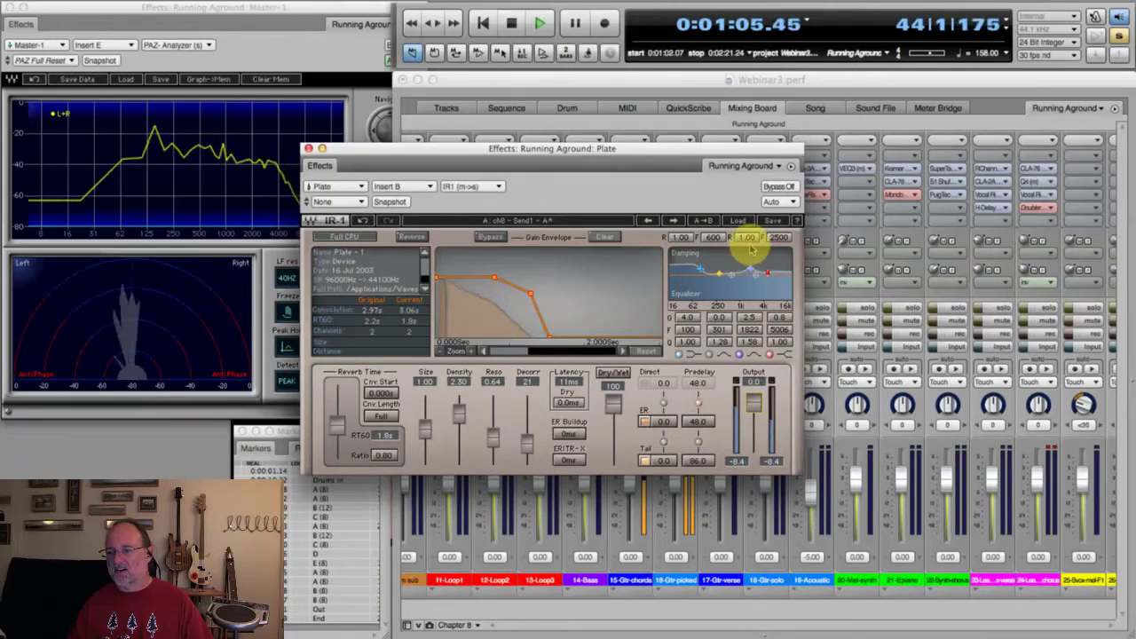
left_click_drag(754, 432, 753, 404)
key("space")
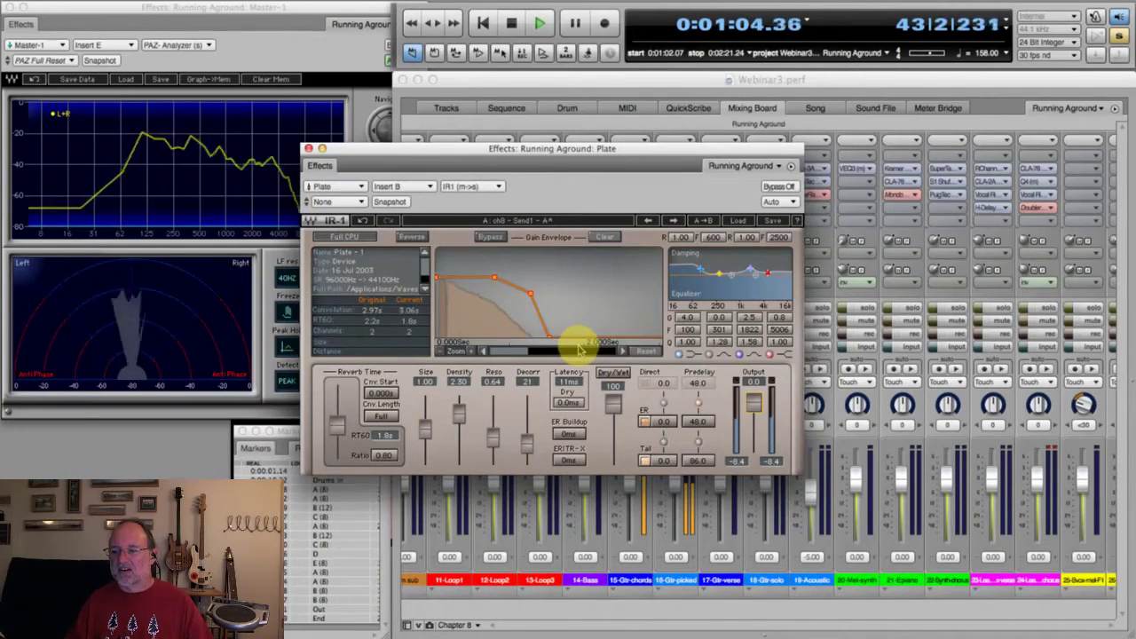
key("space")
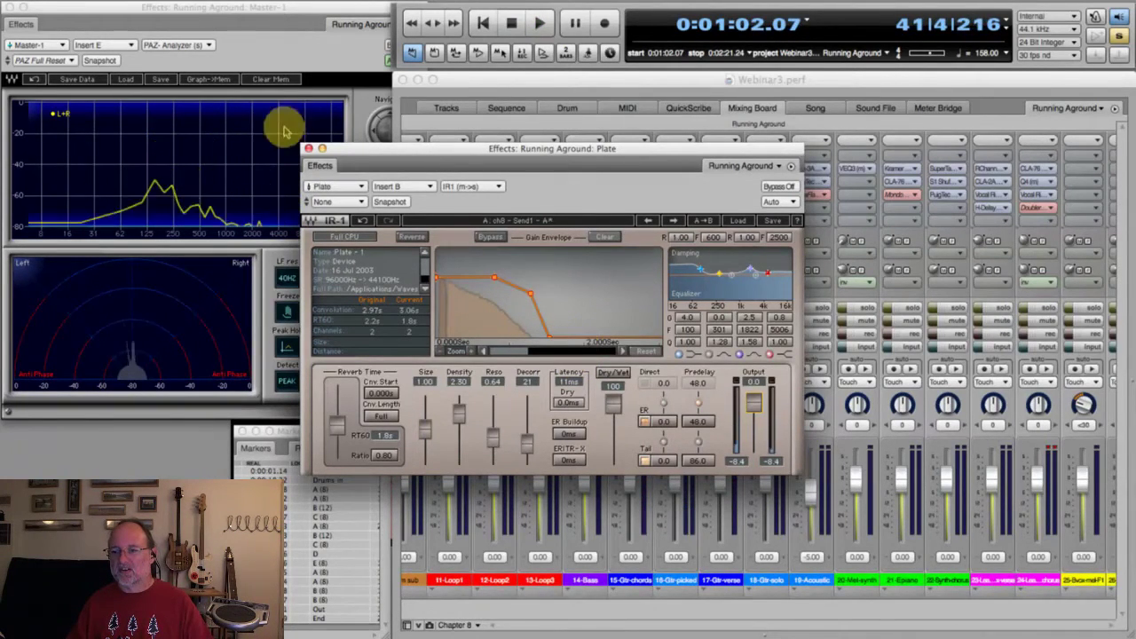
Close the Plate's IR1 window and unsolo guitar tracks 15 to 18.
left_click(308, 148)
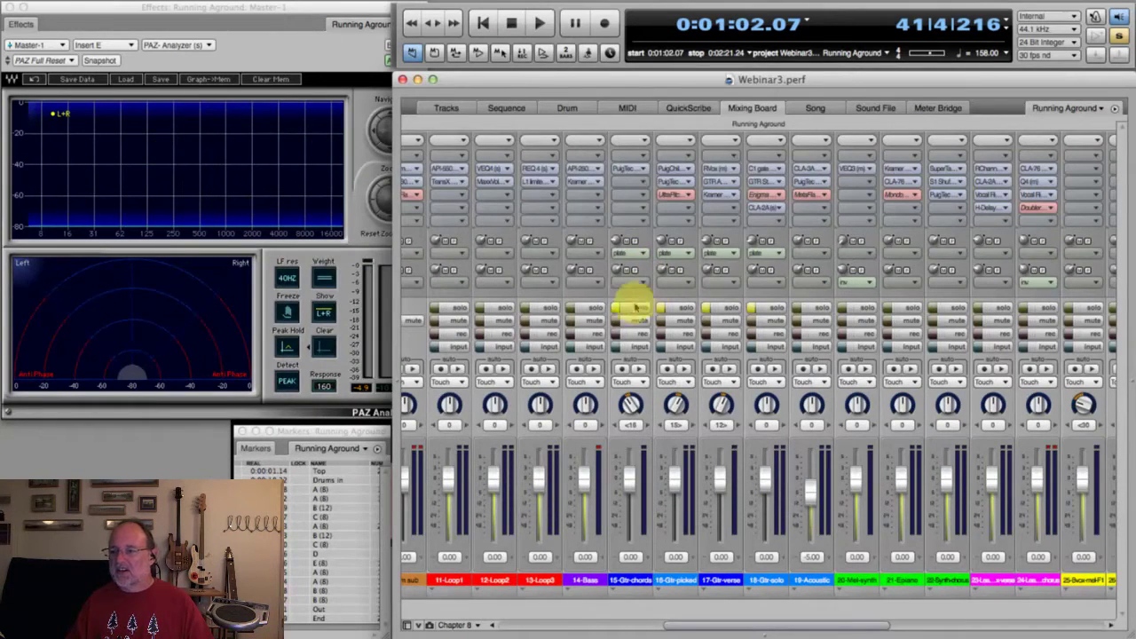
left_click_drag(621, 310, 761, 305)
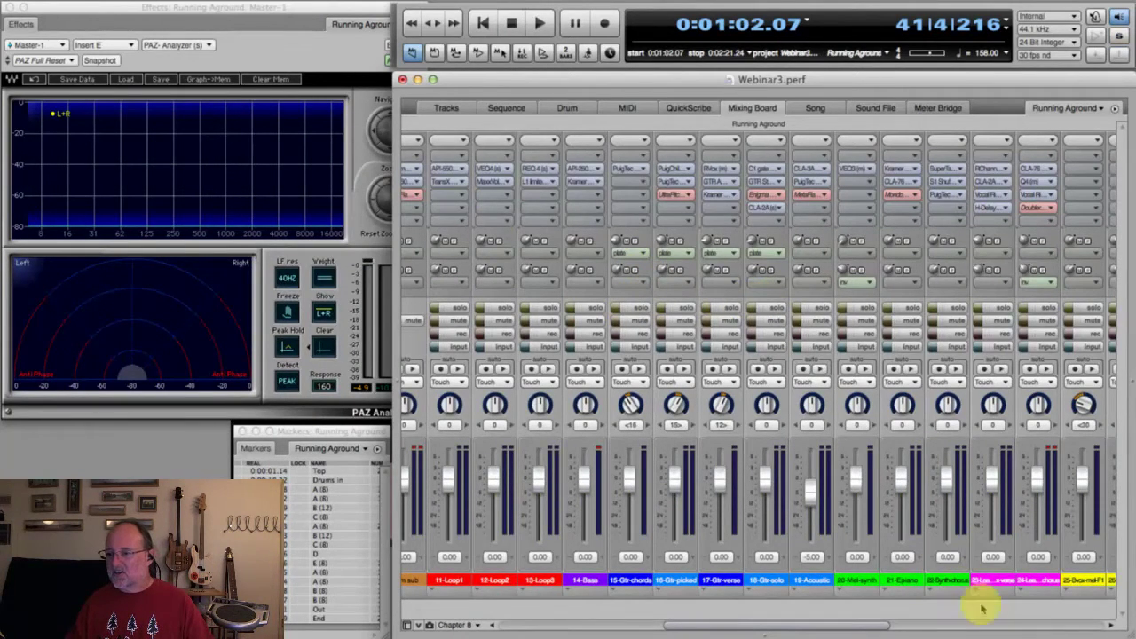
Play the mix from 0:01:02.07 with the Plate return muted and again with it unmuted.
left_click(1014, 626)
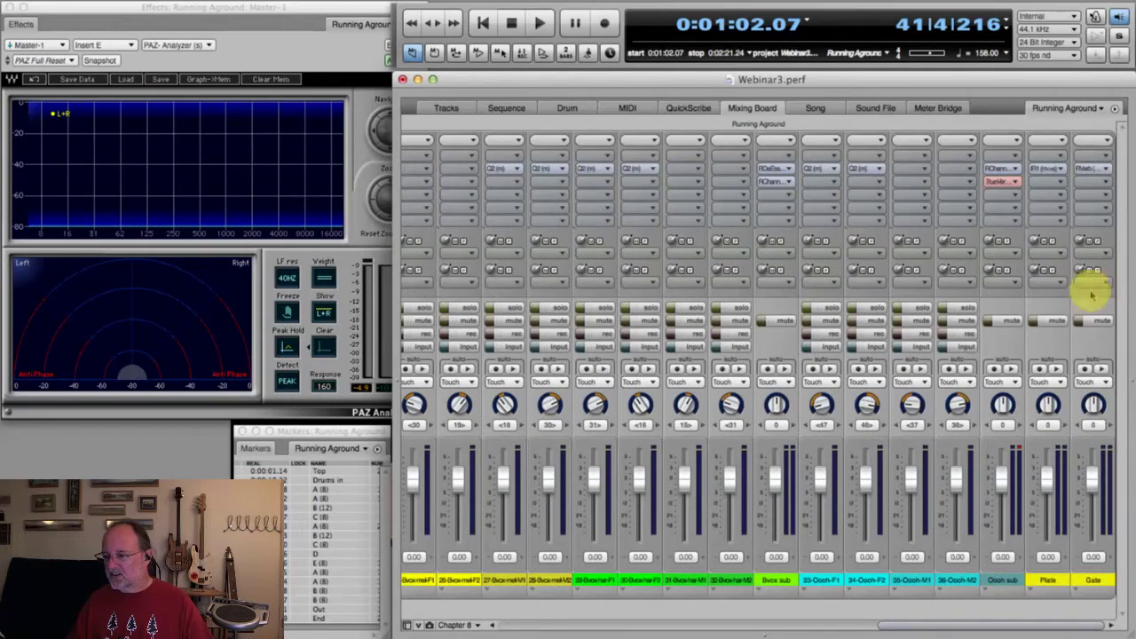
left_click(1049, 321)
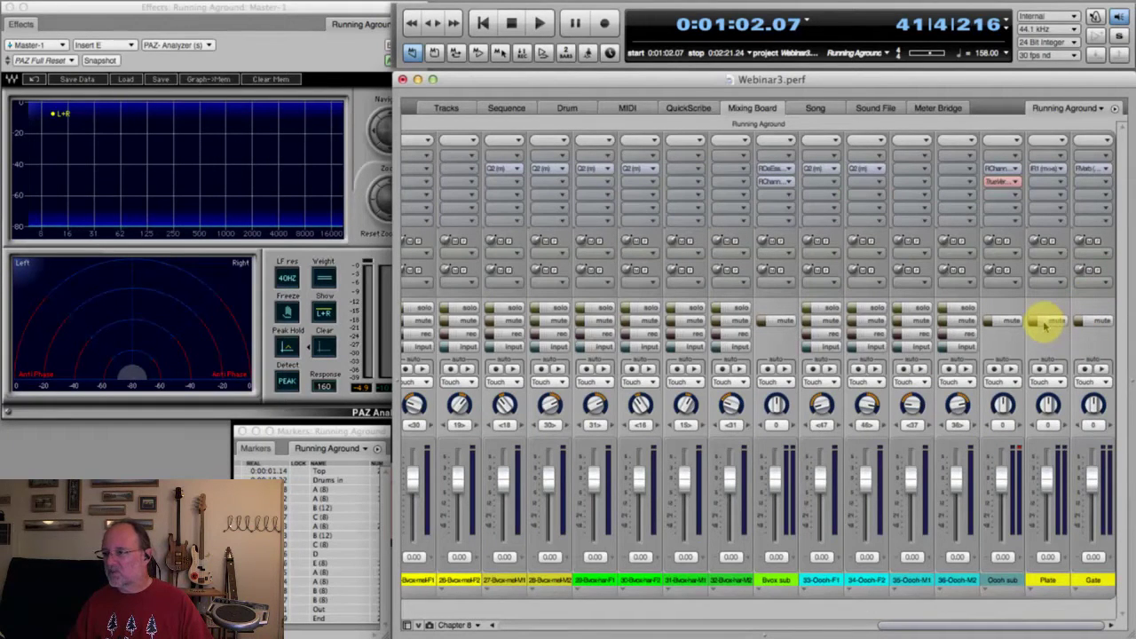
key("space")
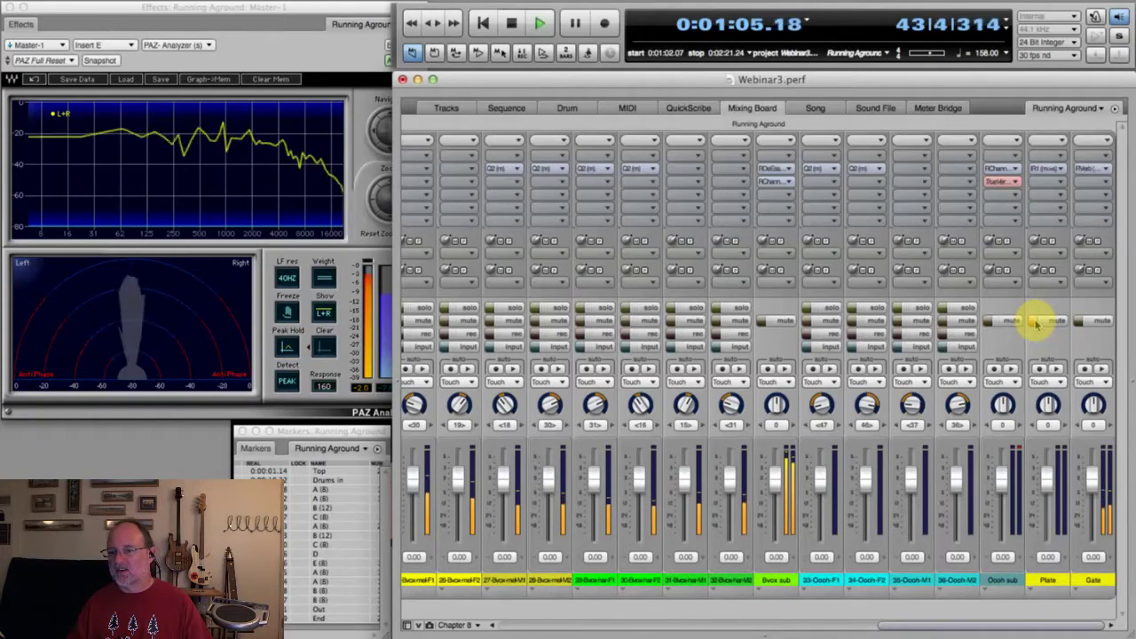
key("space")
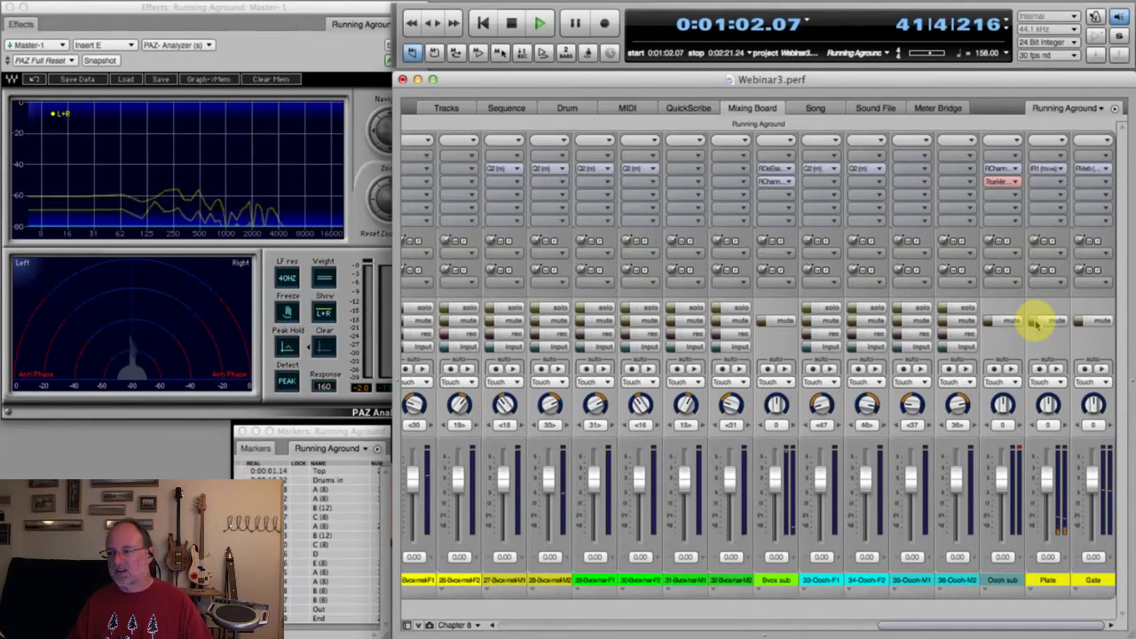
key("space")
key("space")
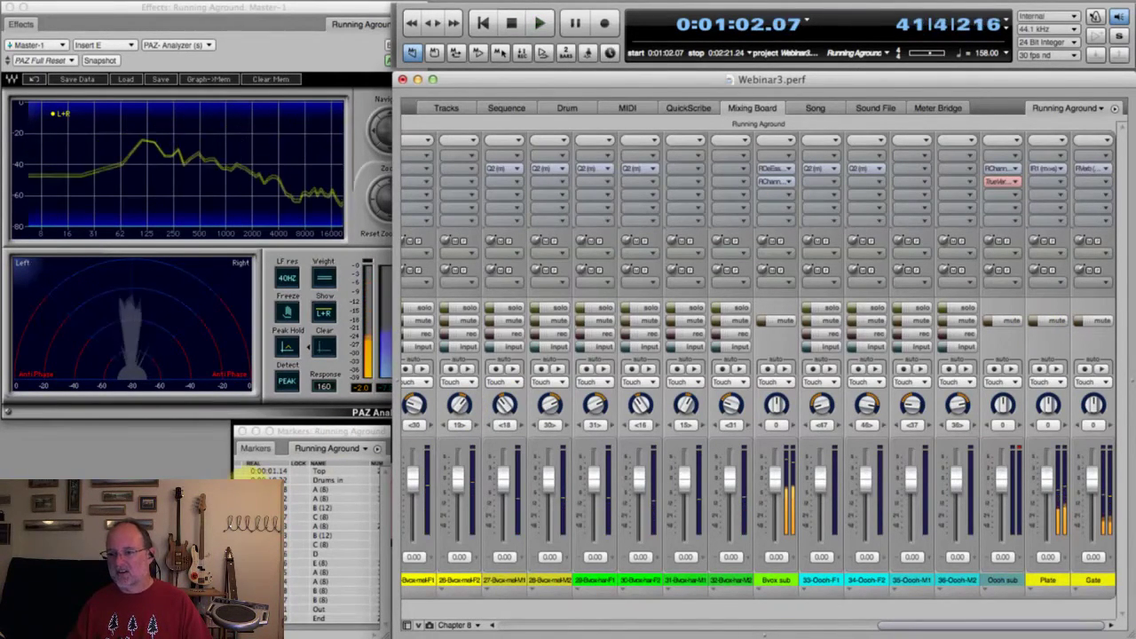
Locate to 0:00:19.18 and compare the mix there with the Plate return muted and unmuted.
left_click(242, 480)
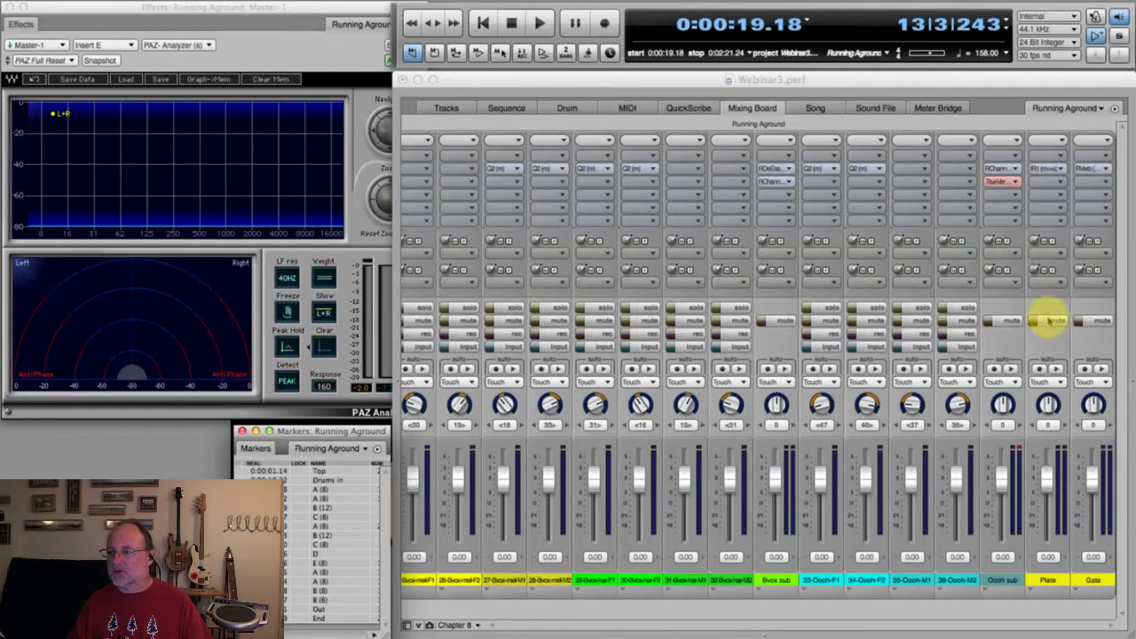
left_click(1048, 321)
key("space")
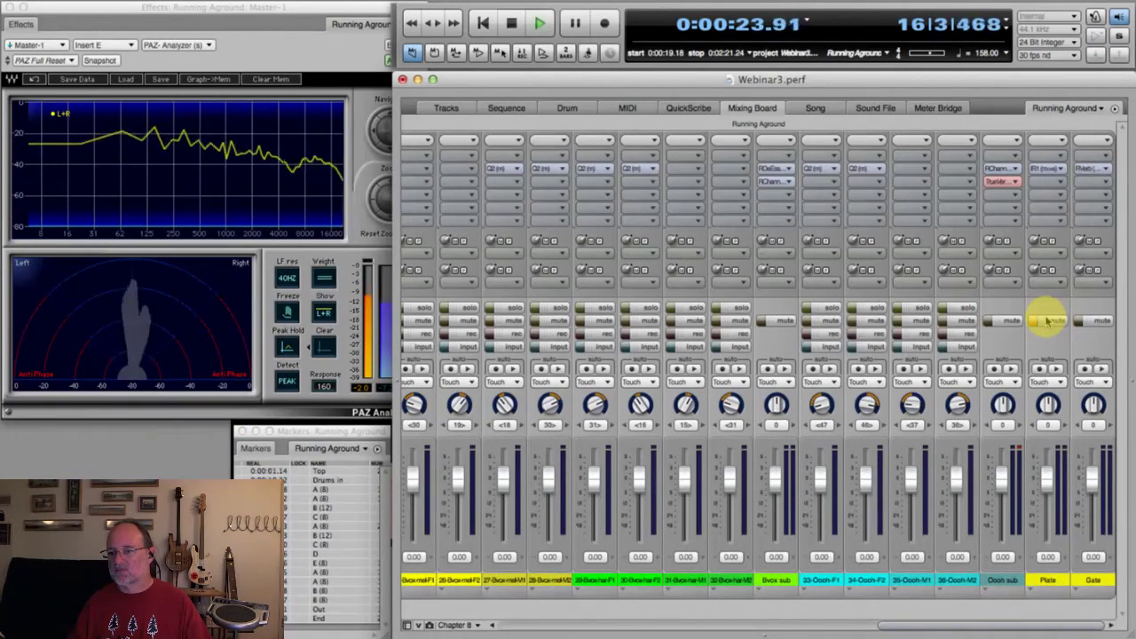
key("space")
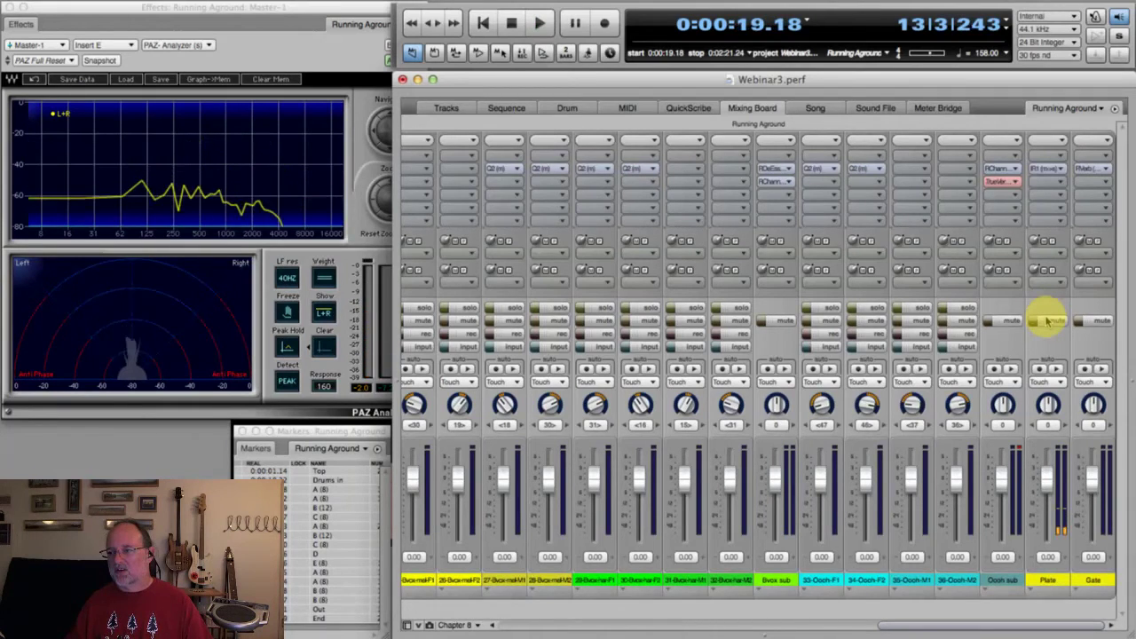
key("space")
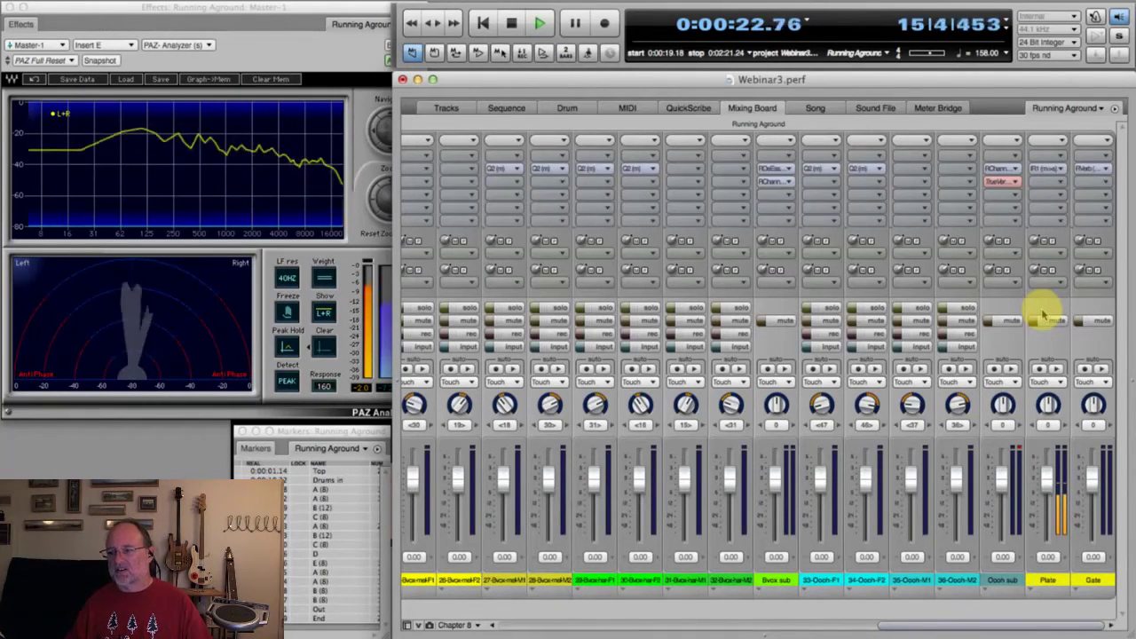
key("space")
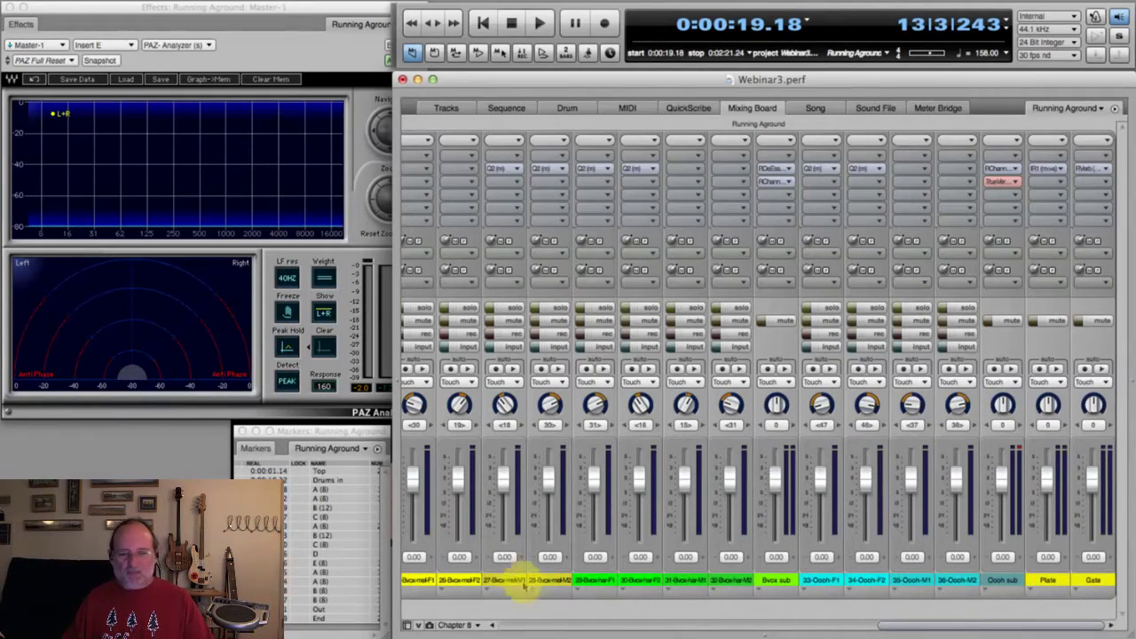
Locate to 0:00:43.79, solo the 17-Gtr-verse track and audition it.
left_click_drag(895, 630, 593, 630)
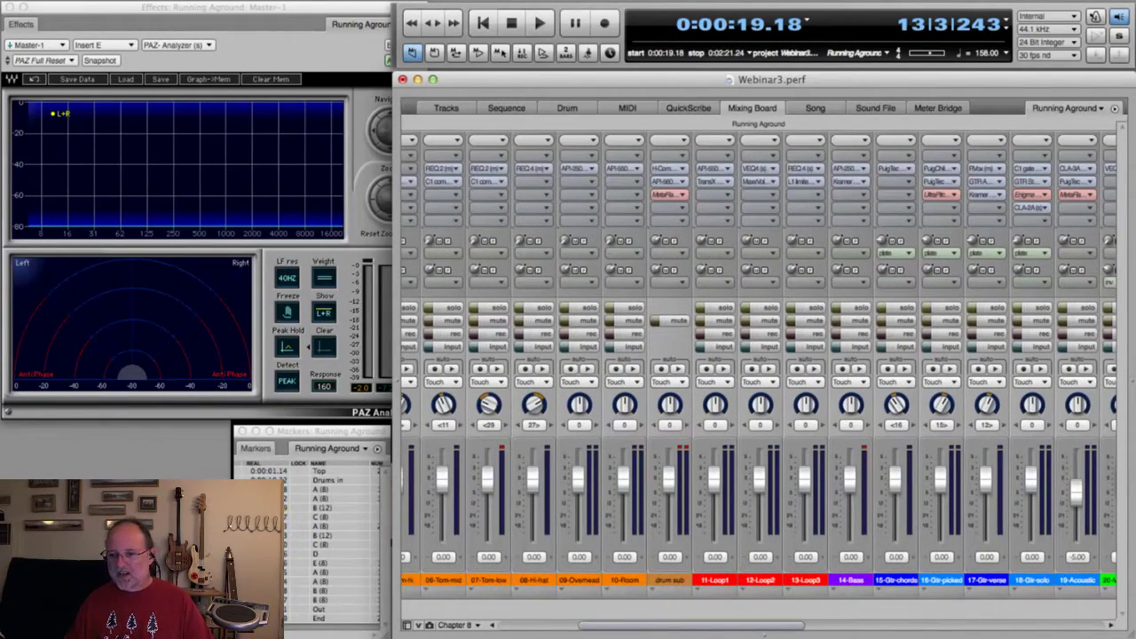
left_click(320, 542)
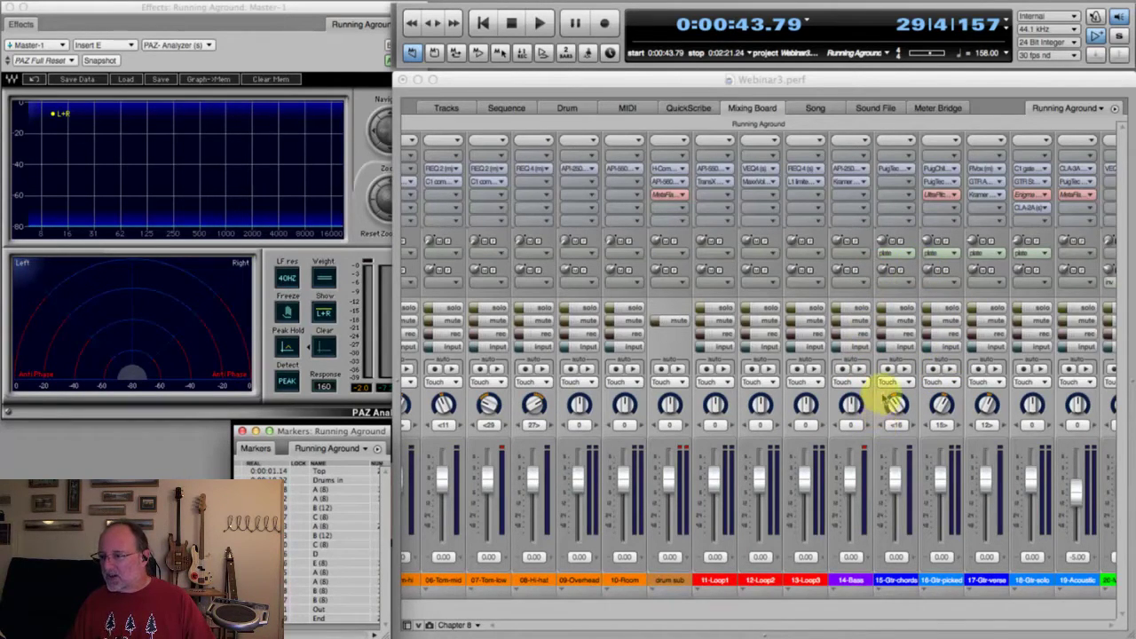
left_click(981, 310)
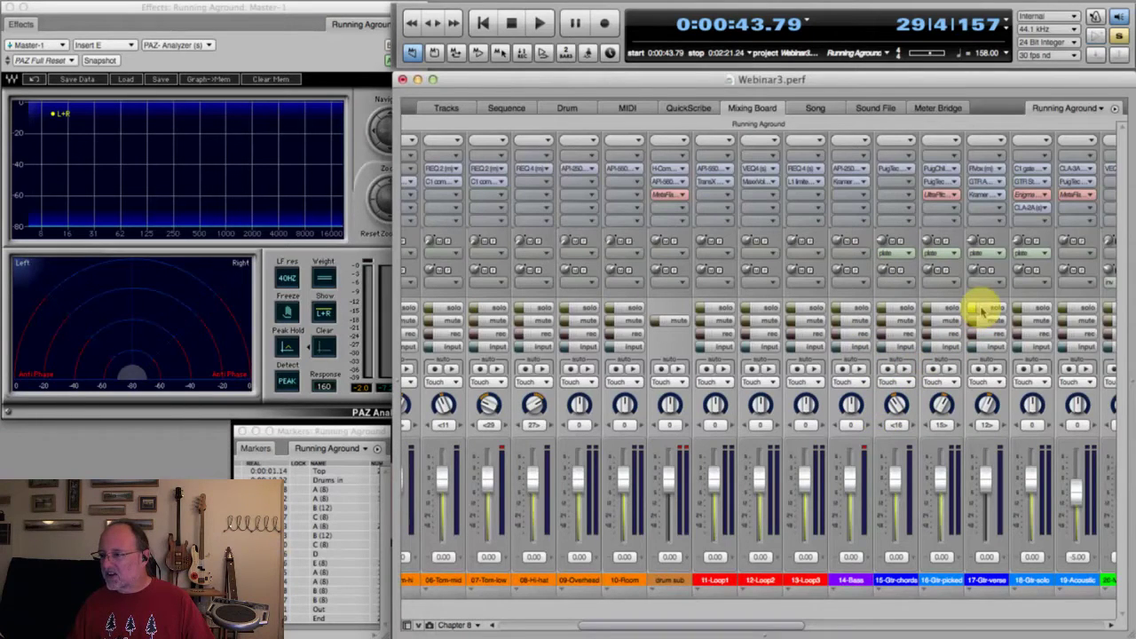
key("space")
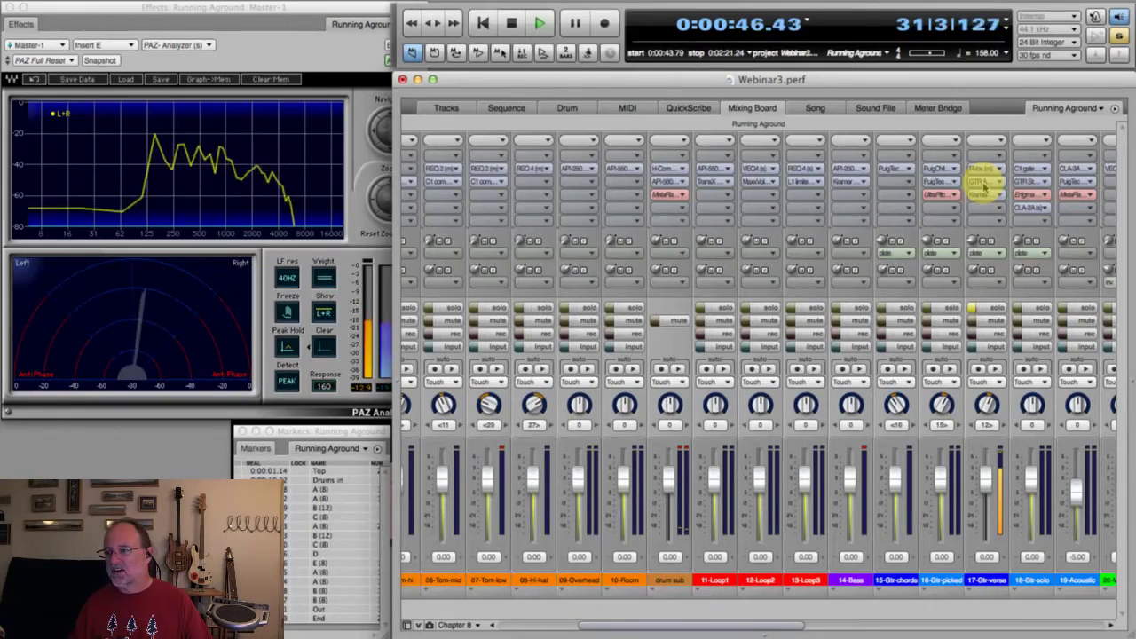
key("space")
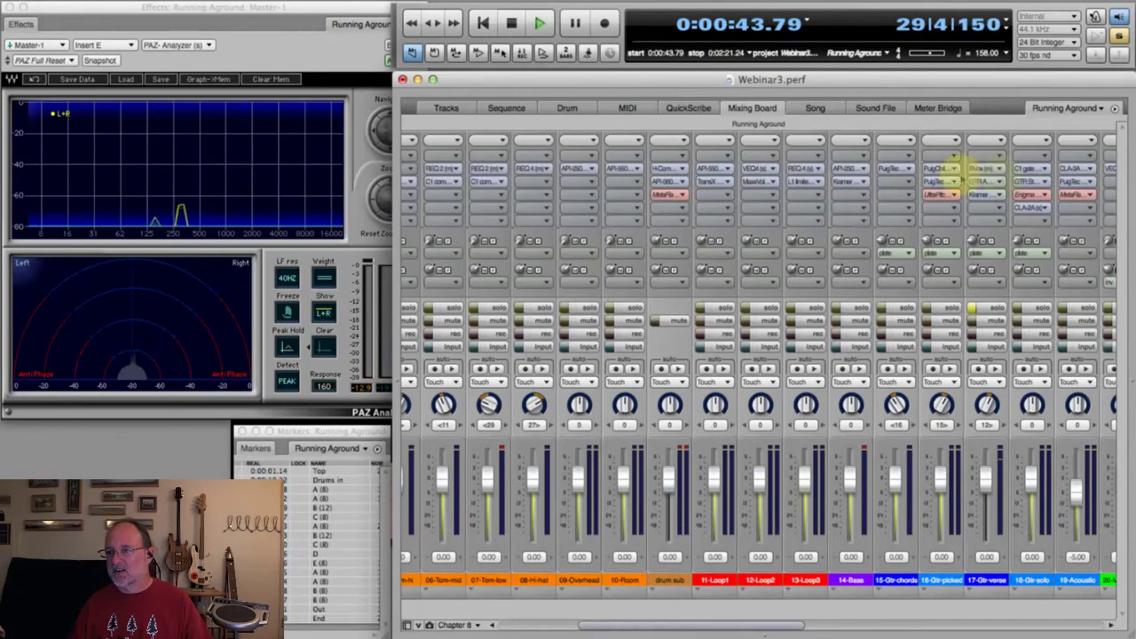
key("space")
key("space")
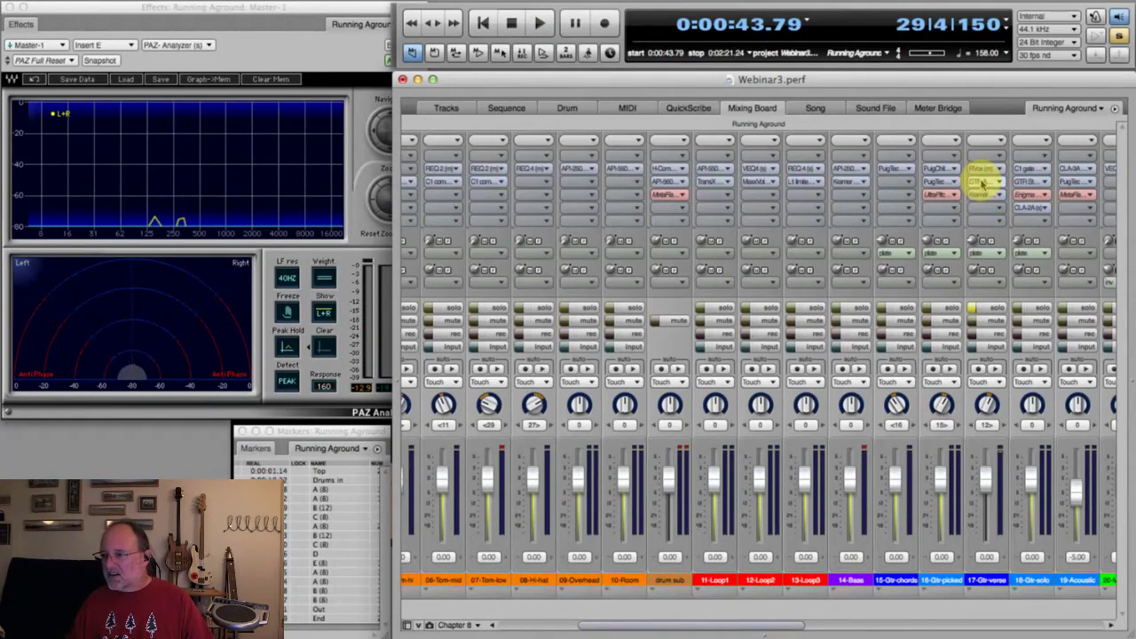
Open the GTR Amp on 17-Gtr-verse and compare the soloed guitar with the amp bypassed and active.
double_click(980, 182)
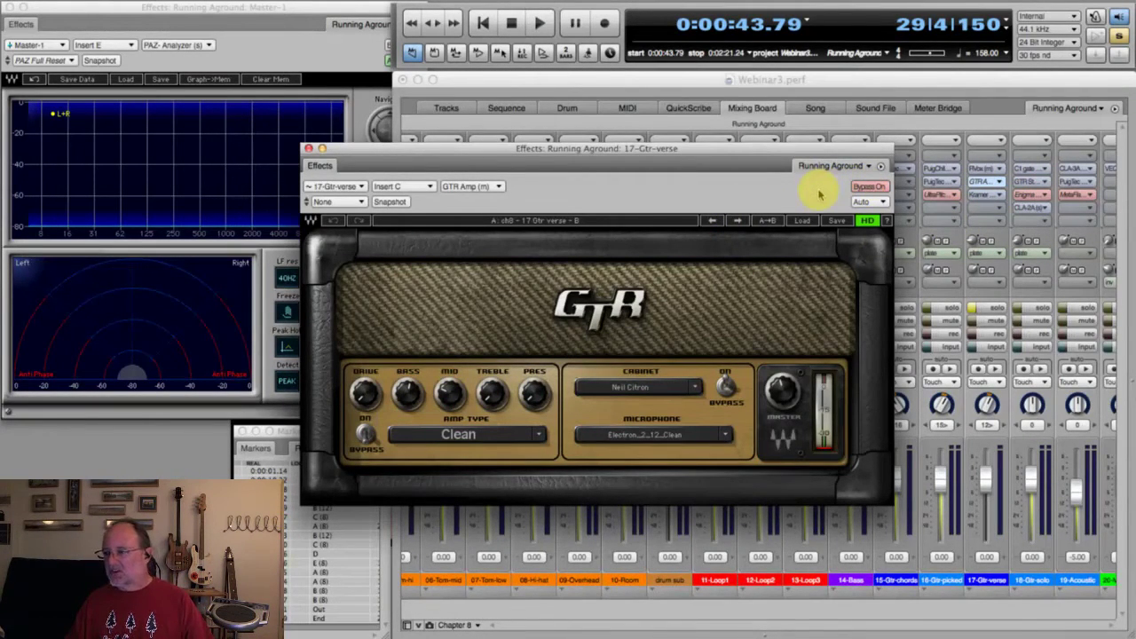
key("space")
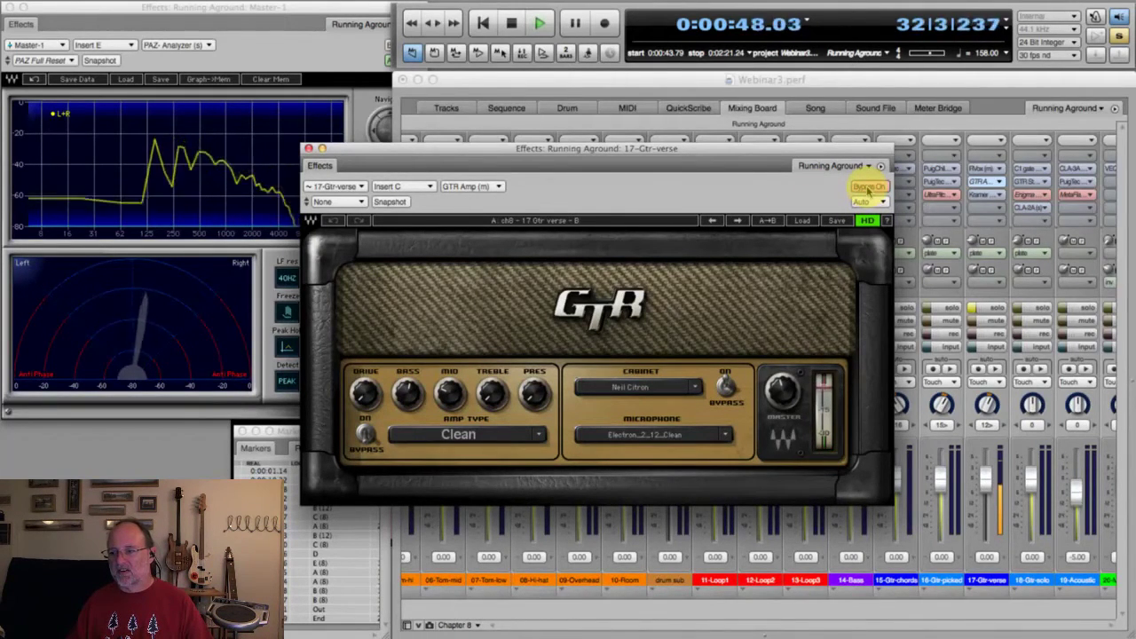
left_click(868, 187)
key("space")
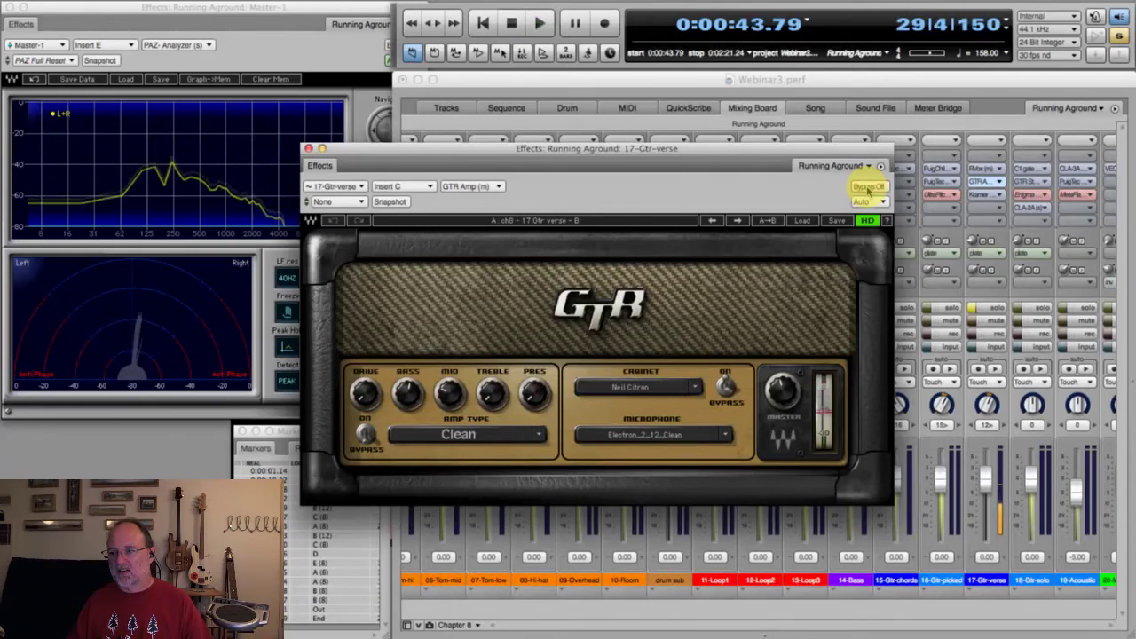
key("space")
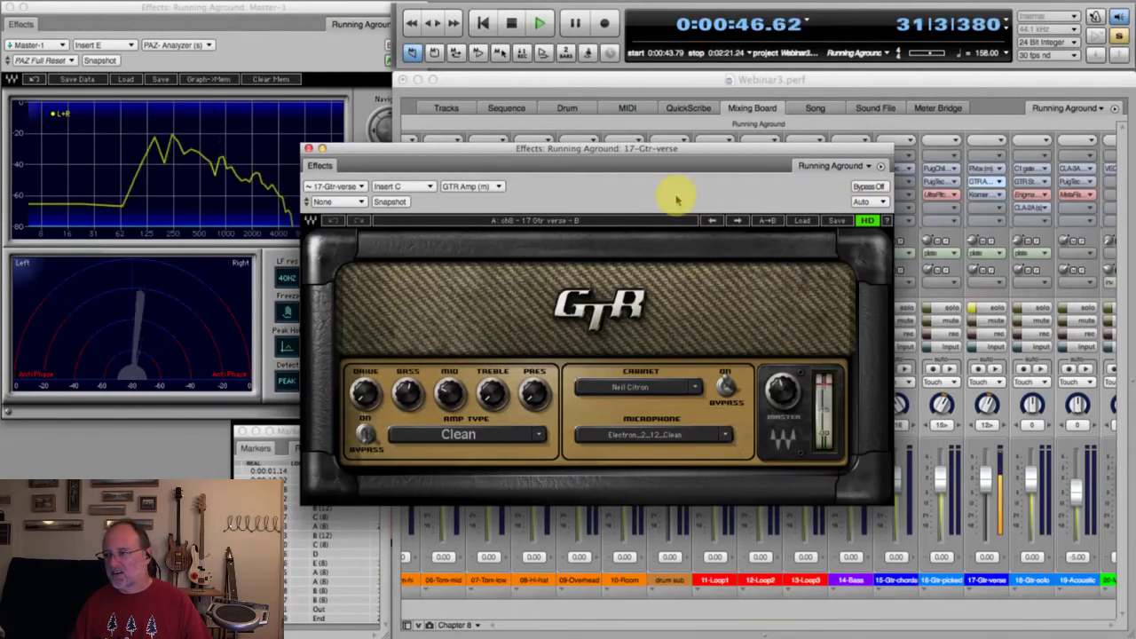
key("space")
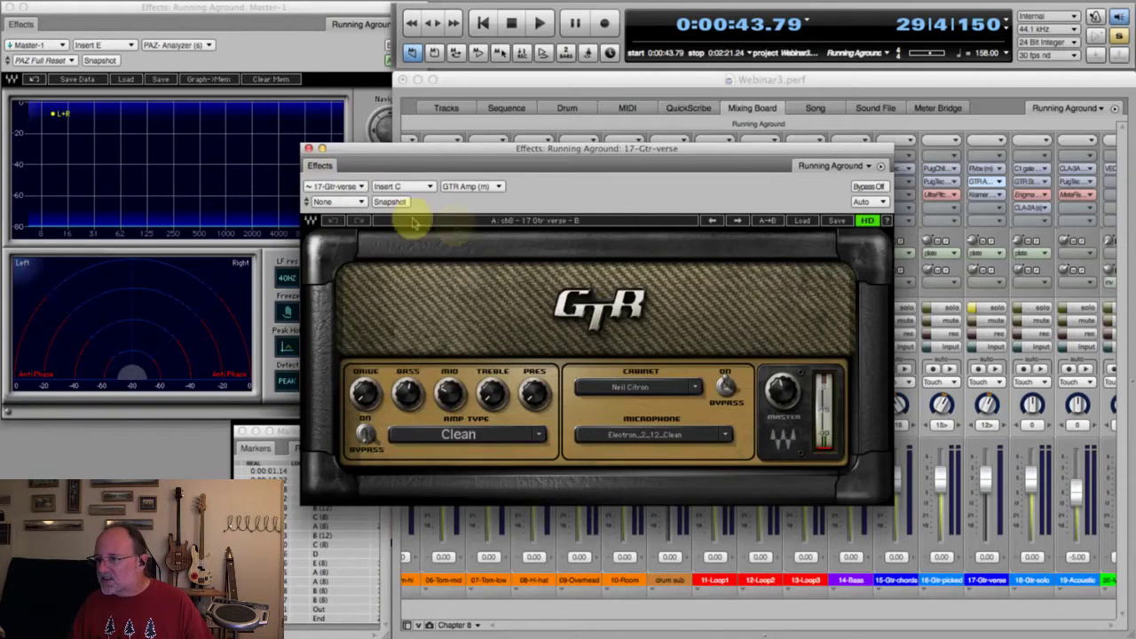
Look over the GTR Amp presets and replay the verse guitar with bypass toggled, closing the amp window when done.
left_click(801, 222)
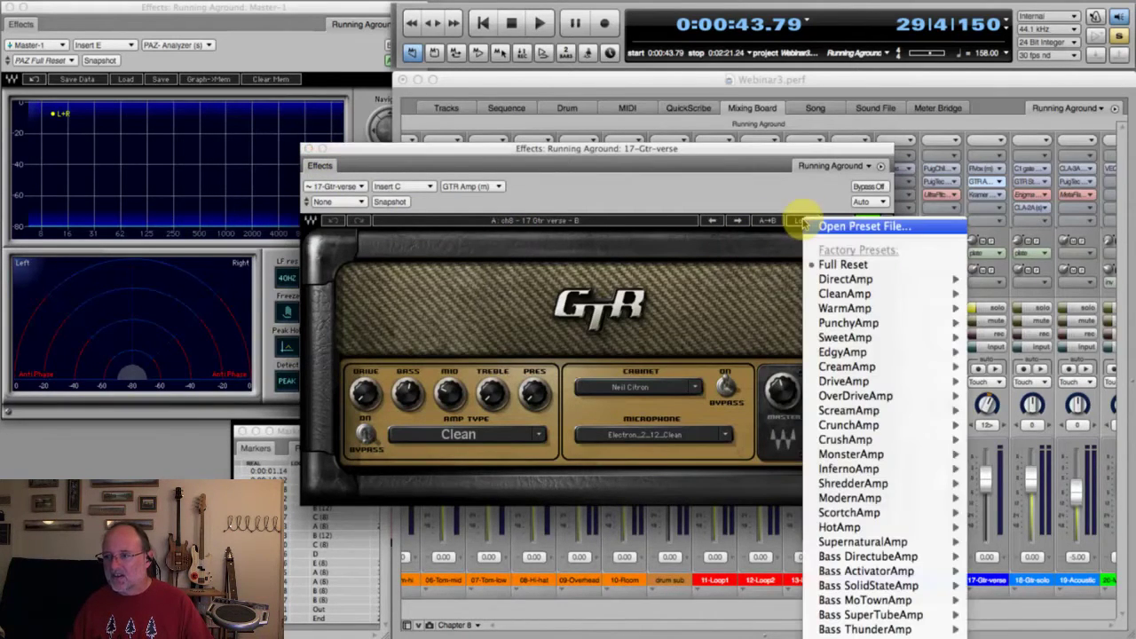
left_click(724, 210)
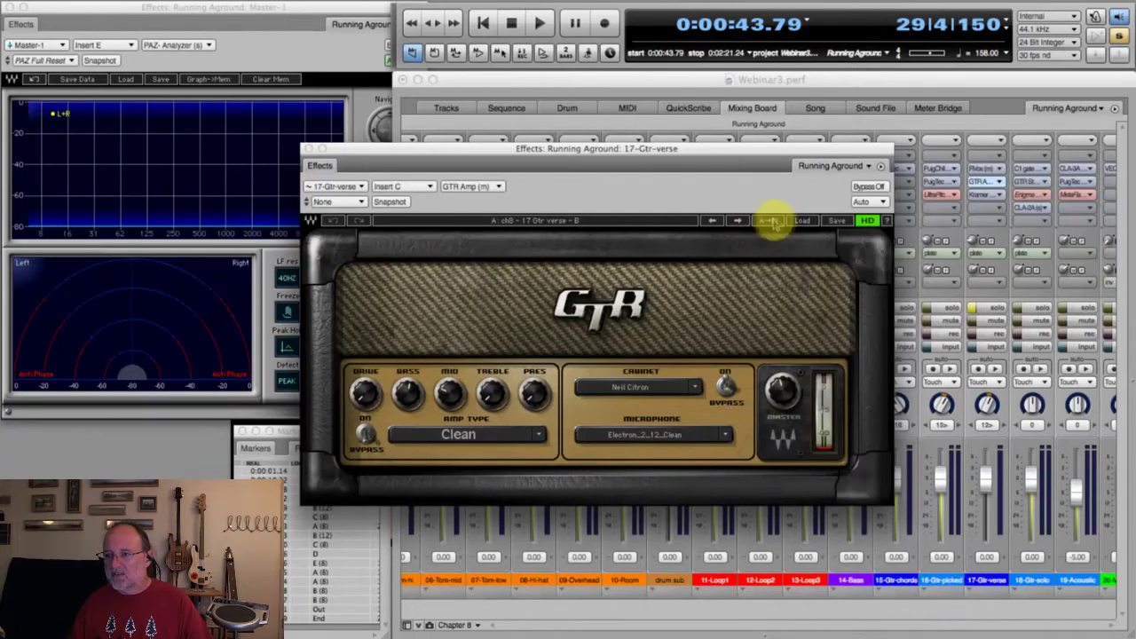
key("space")
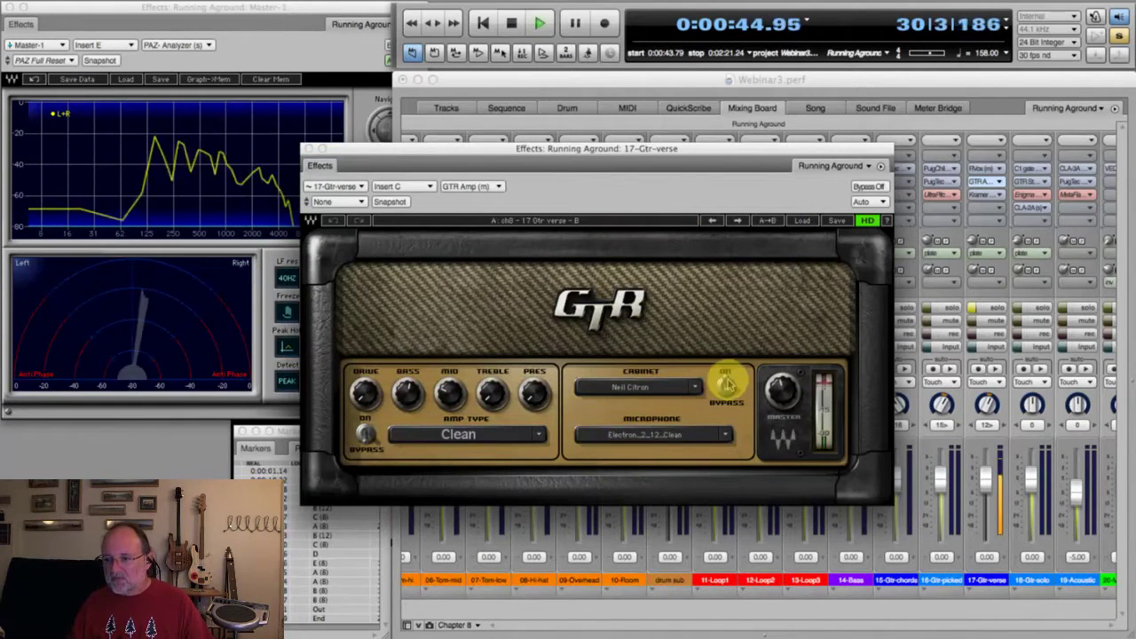
left_click(866, 187)
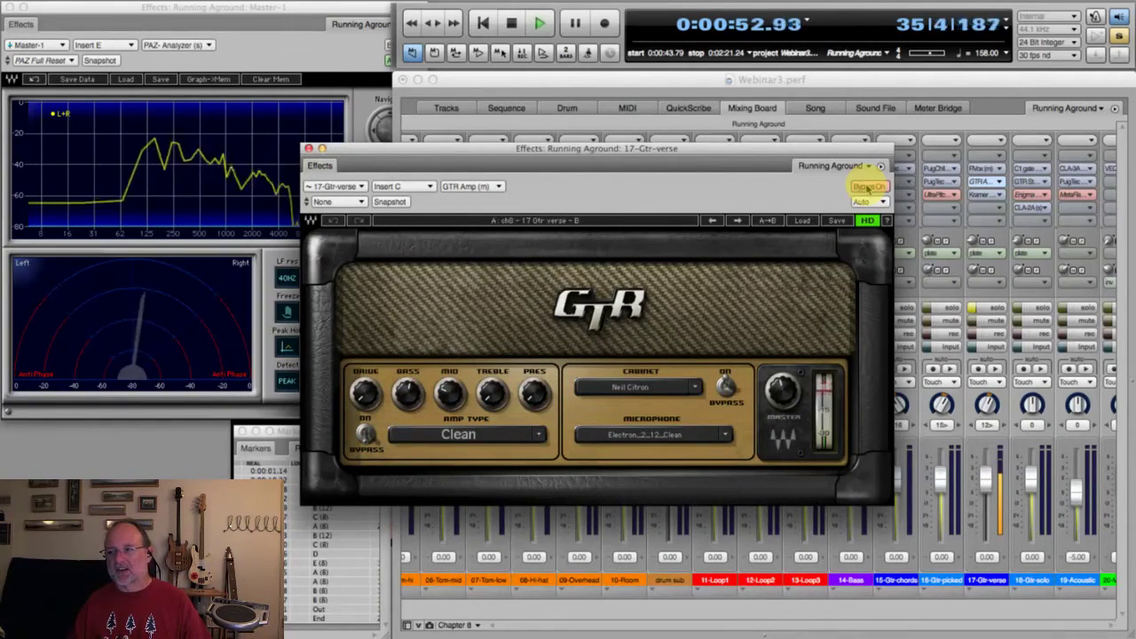
left_click(862, 186)
key("space")
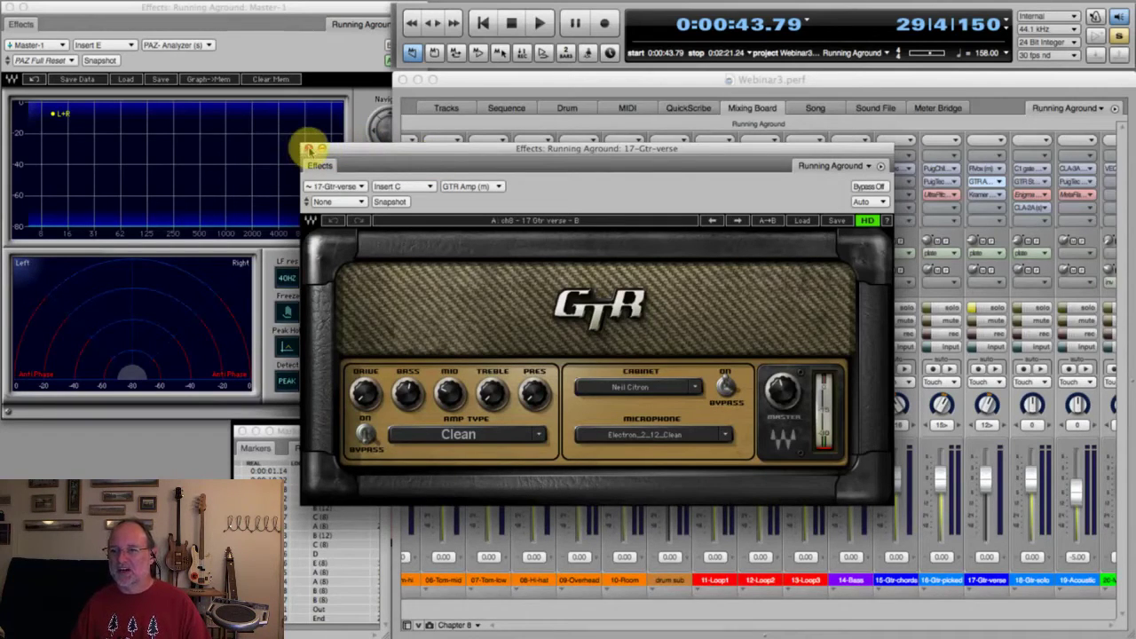
left_click(309, 151)
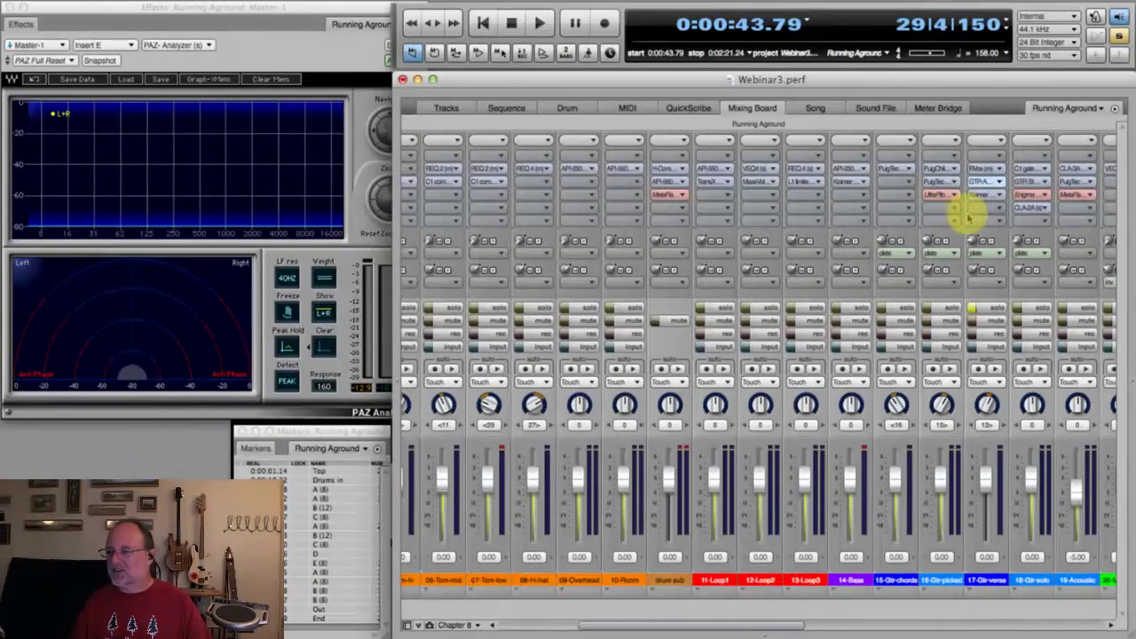
Solo 18-Gtr-solo instead and open its GTR Stomp 2 insert, moving the effect window up to make room for the pedal list.
left_click(1034, 308)
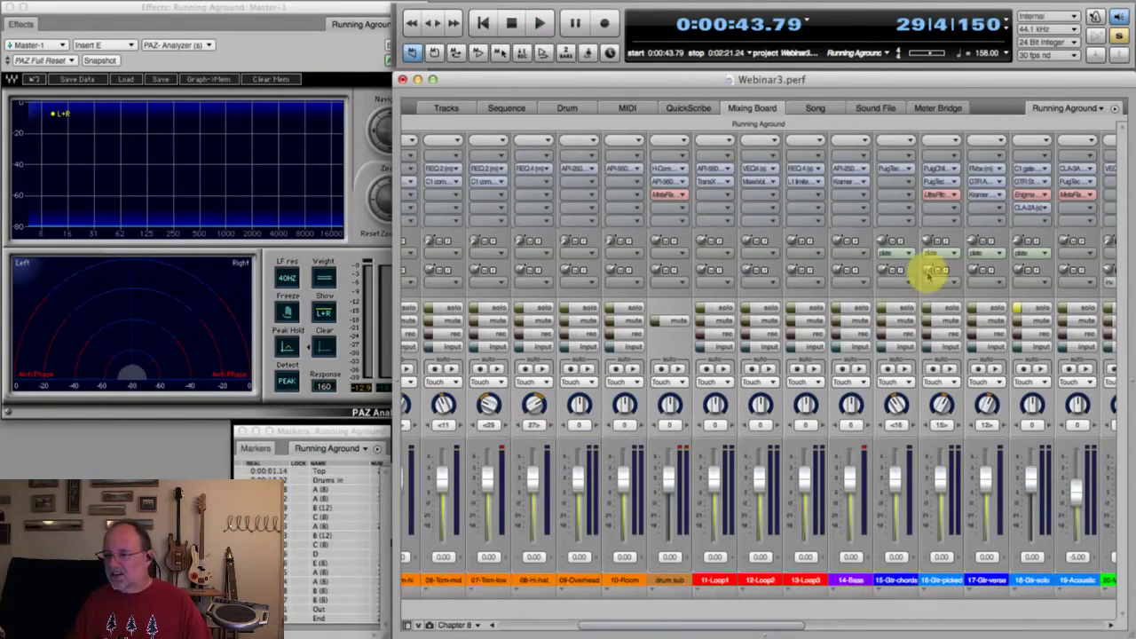
left_click(1027, 181)
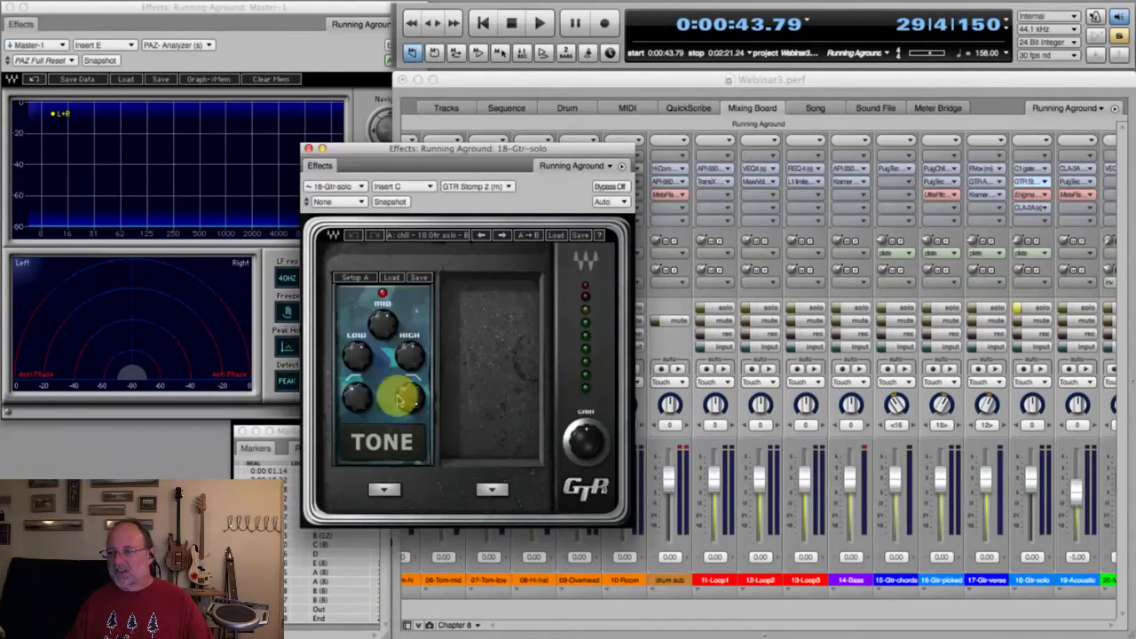
left_click(495, 490)
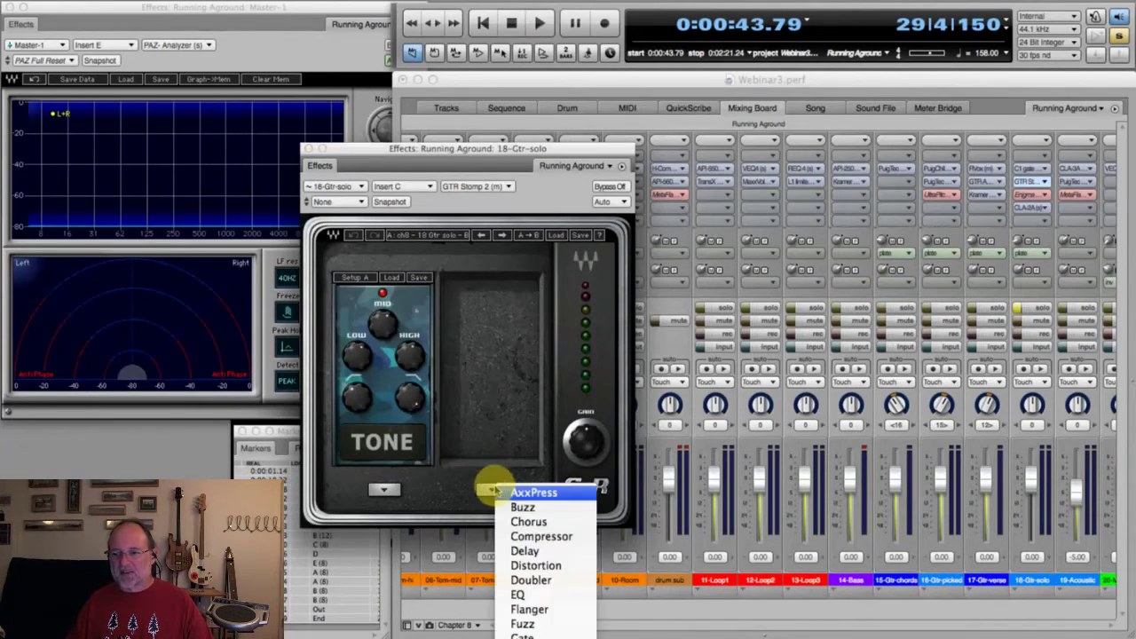
left_click(504, 285)
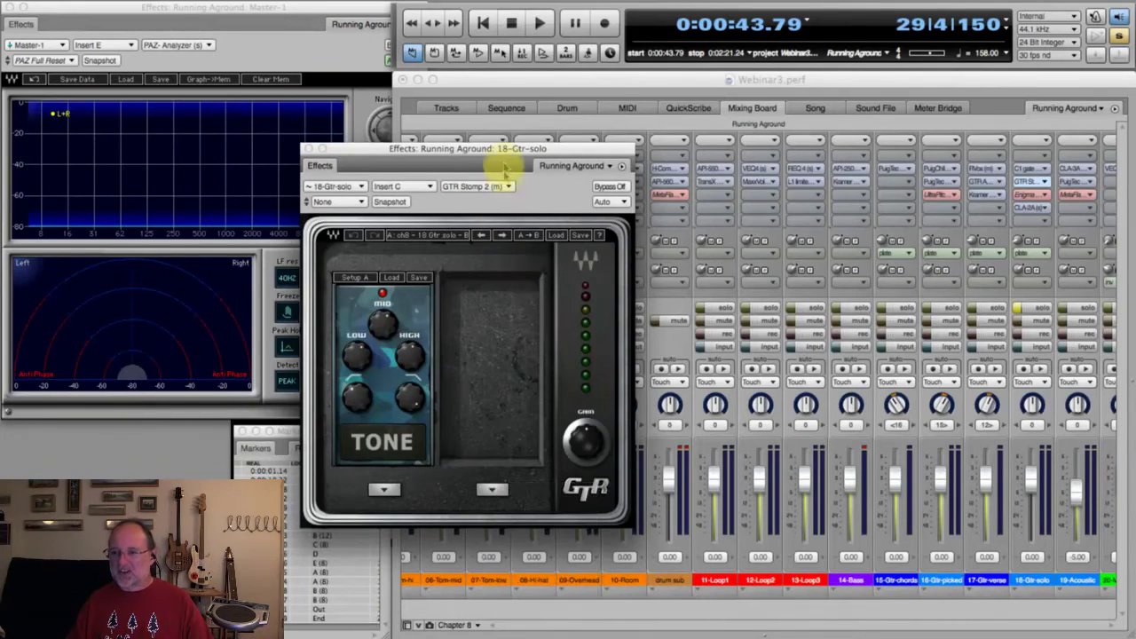
left_click_drag(502, 148, 589, 30)
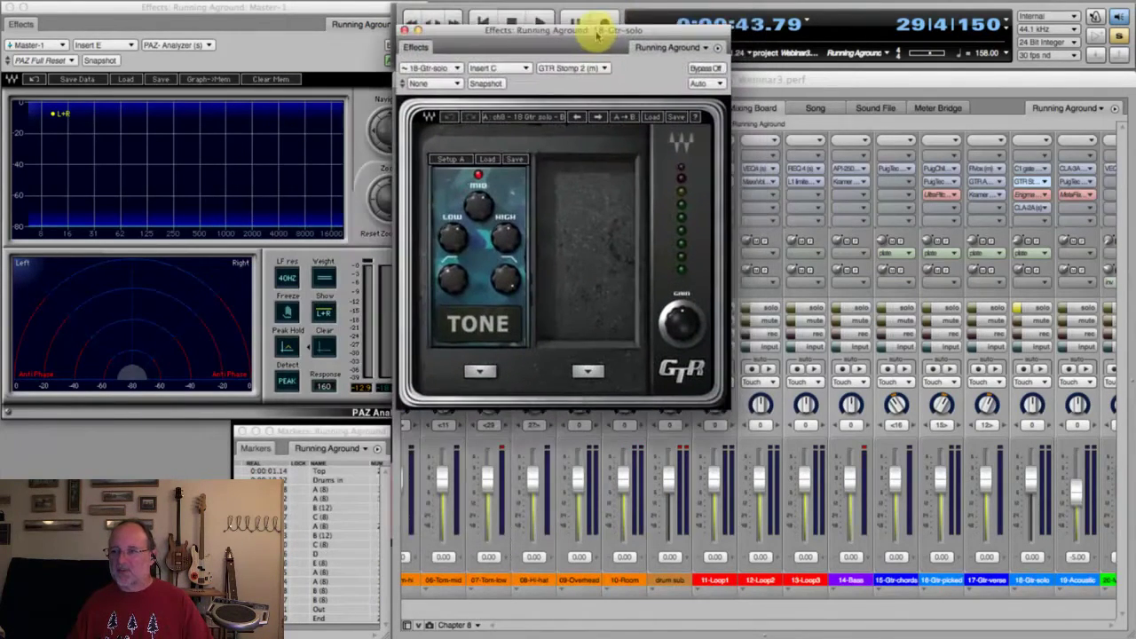
Fill the empty second slot of GTR Stomp 2 with the Flanger pedal, replacing it with Metal and finally with Spring.
left_click(589, 376)
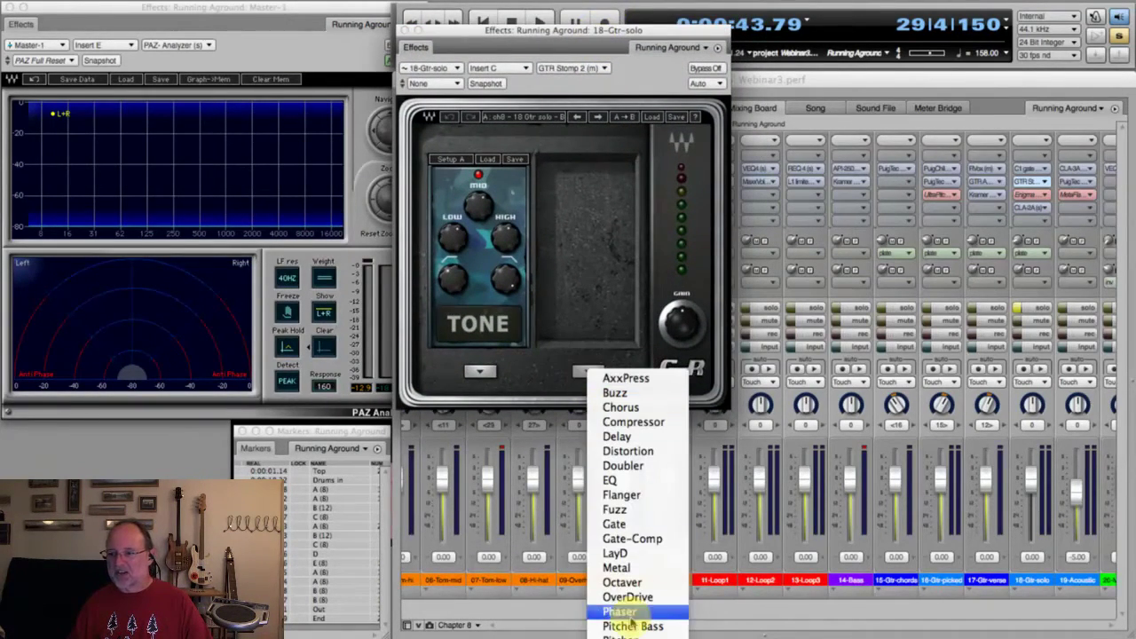
left_click(622, 491)
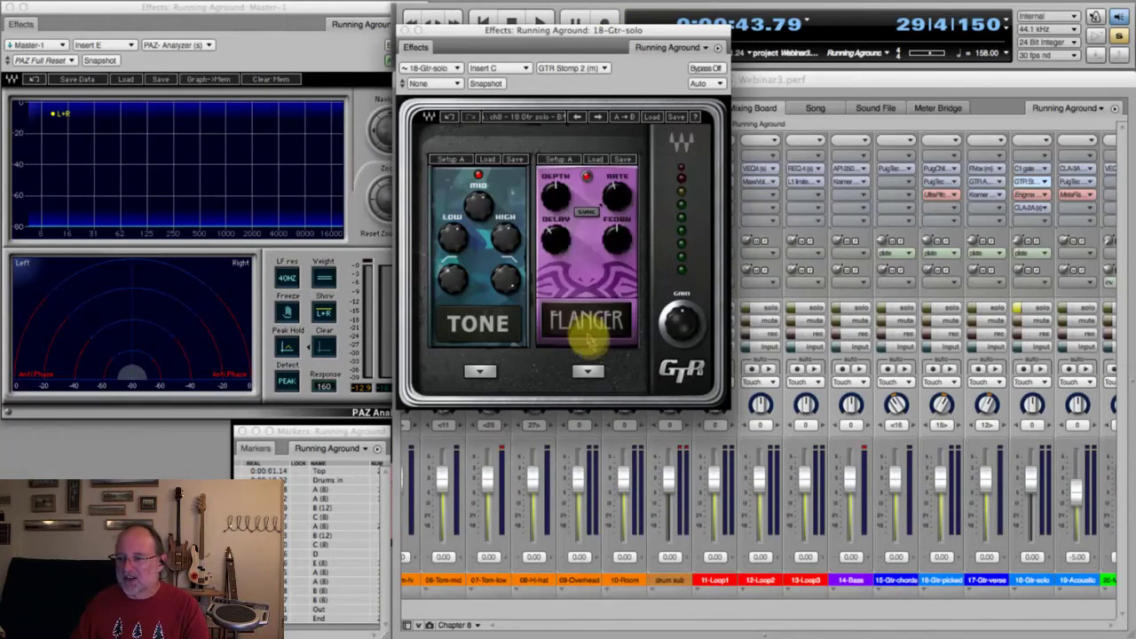
left_click(589, 371)
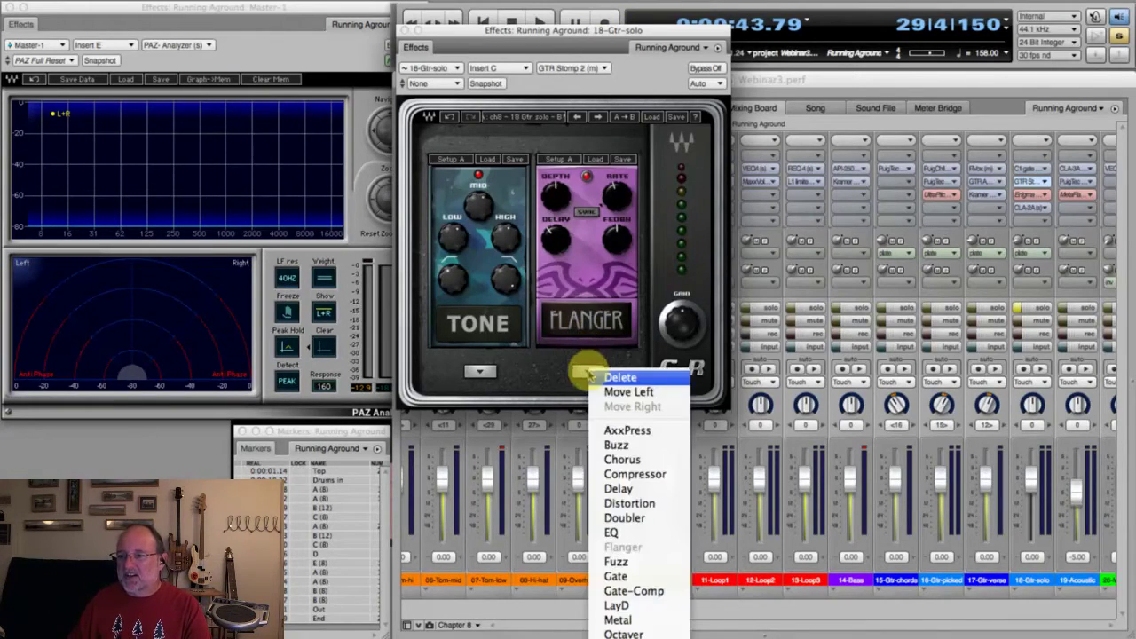
left_click(639, 619)
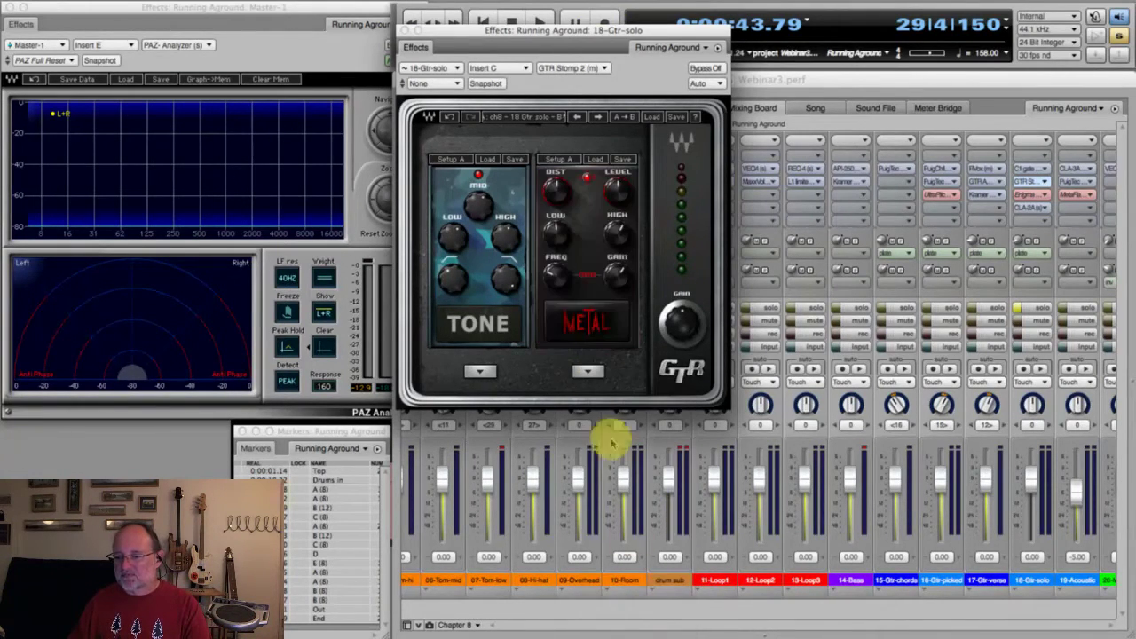
left_click(589, 371)
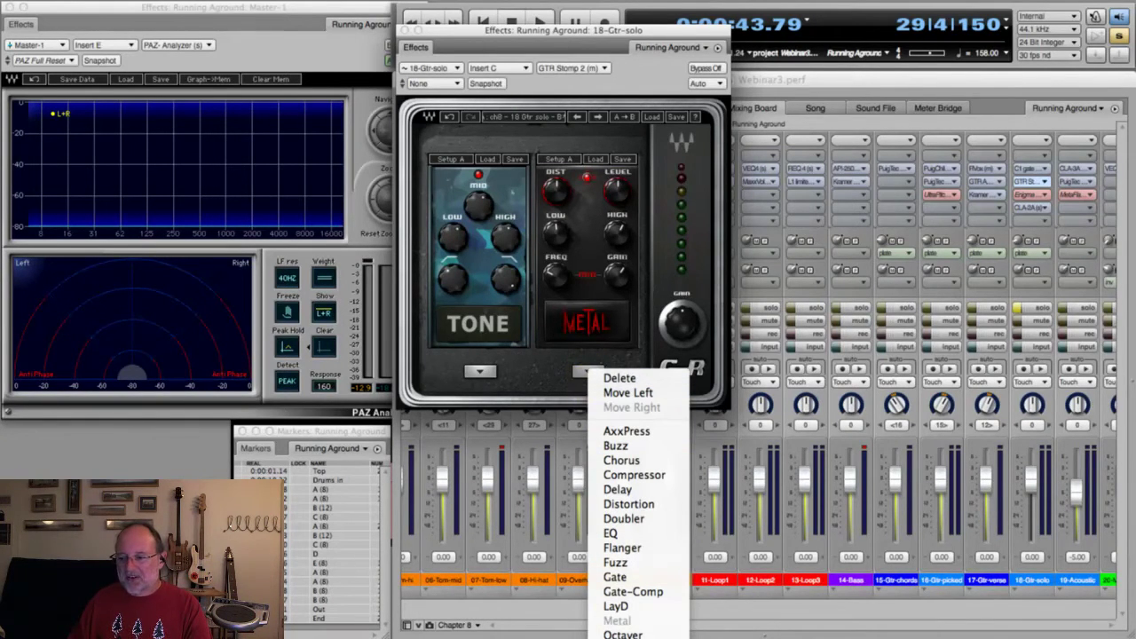
left_click(625, 628)
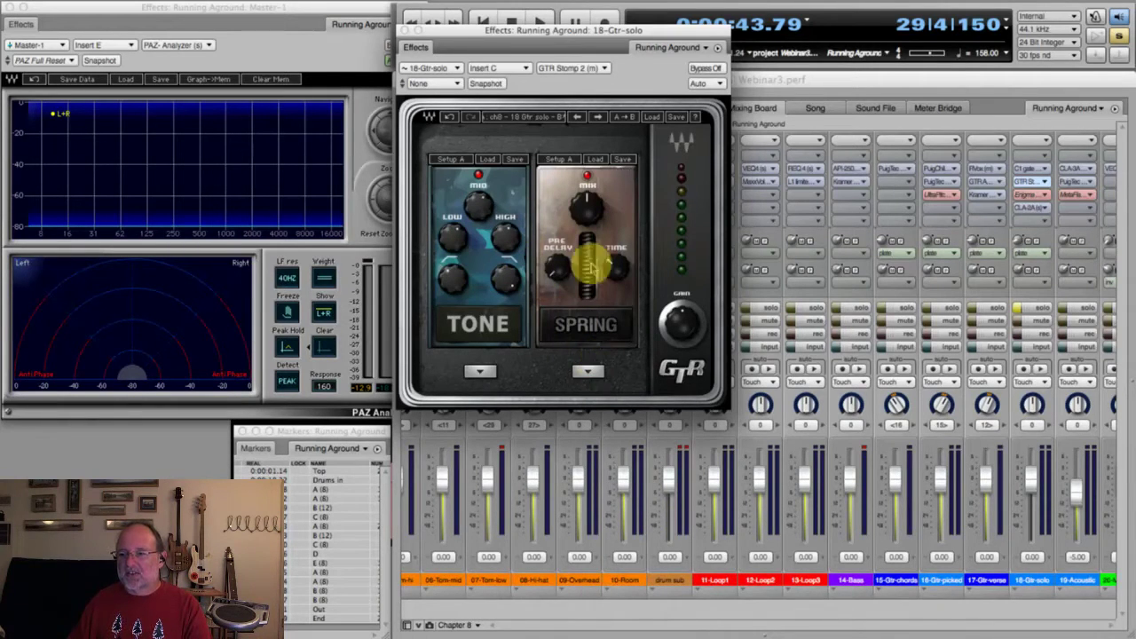
Delete the Spring pedal from the second slot of GTR Stomp 2 and close the effect window.
left_click(589, 372)
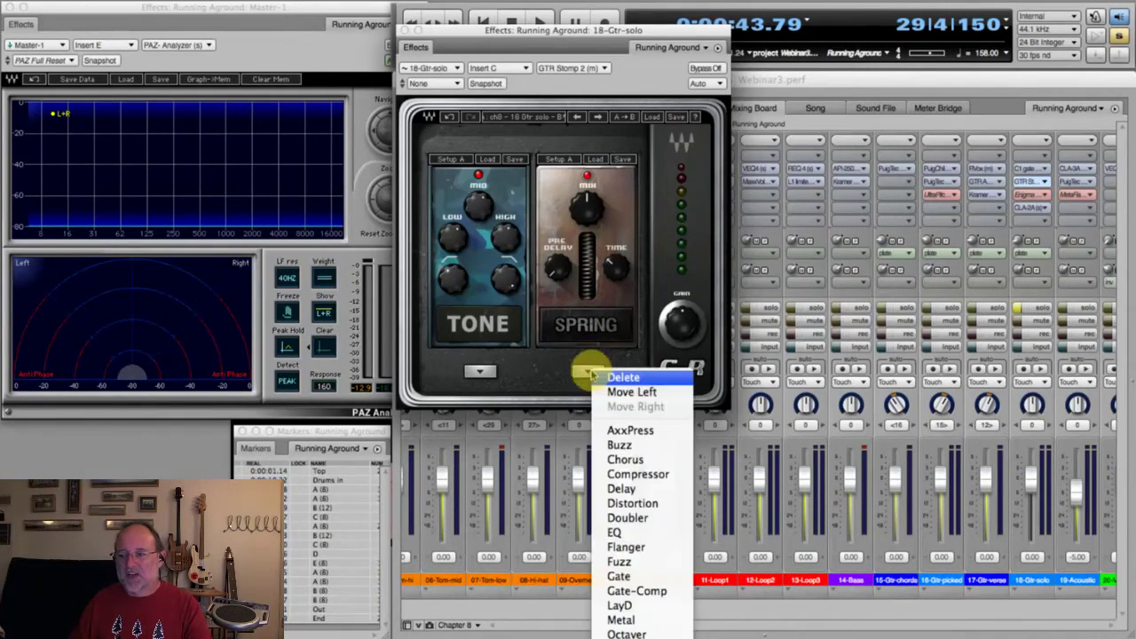
left_click(556, 378)
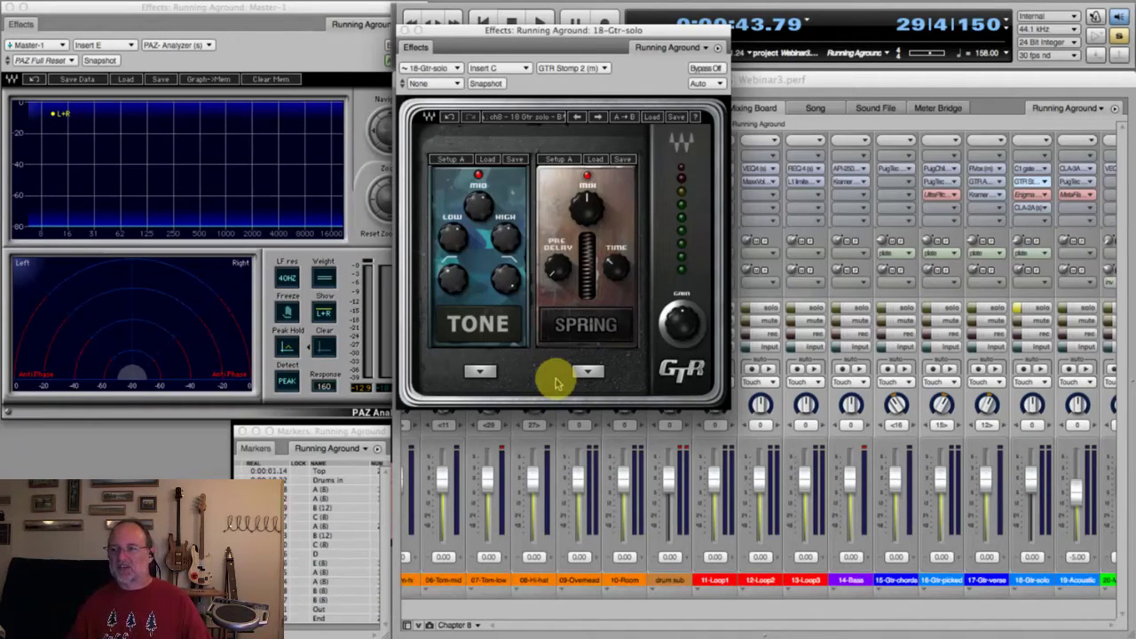
left_click(588, 373)
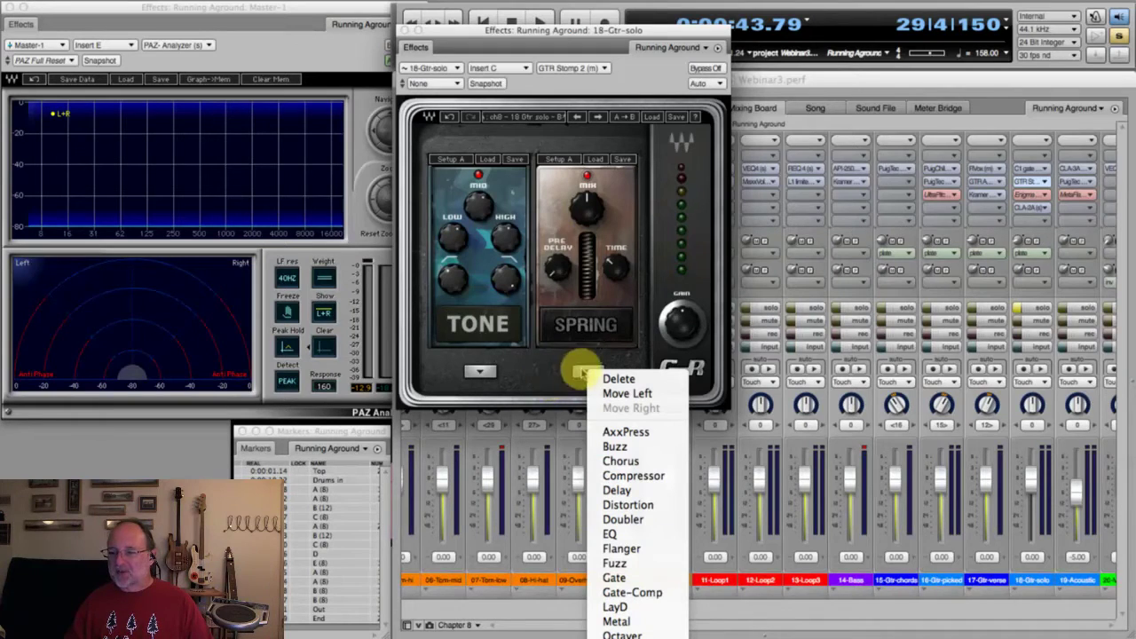
left_click(619, 379)
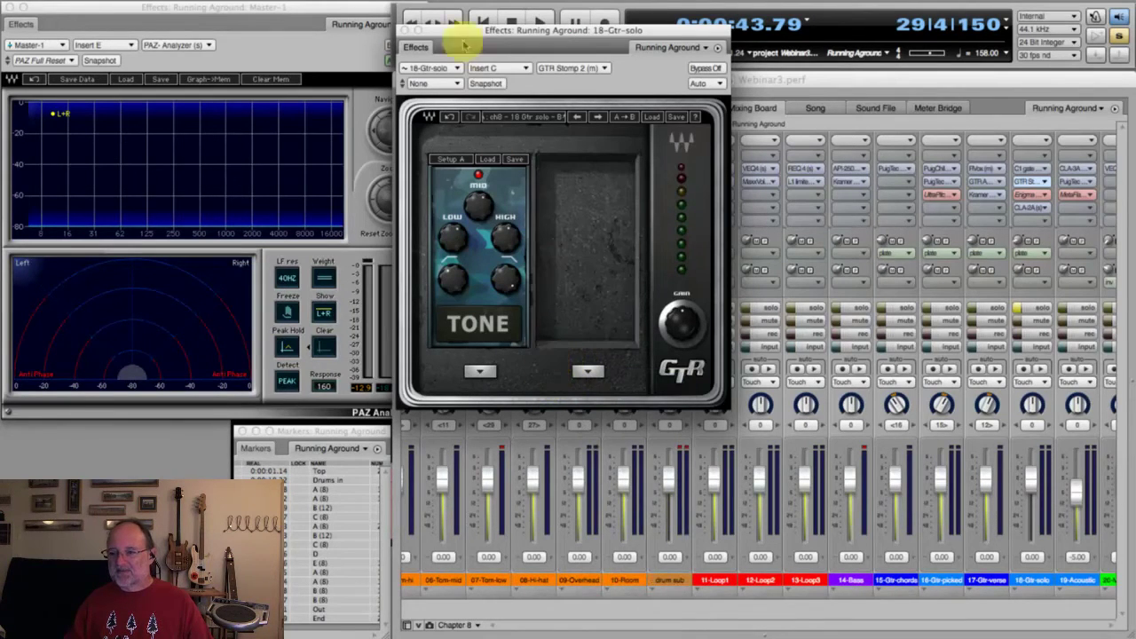
left_click(404, 29)
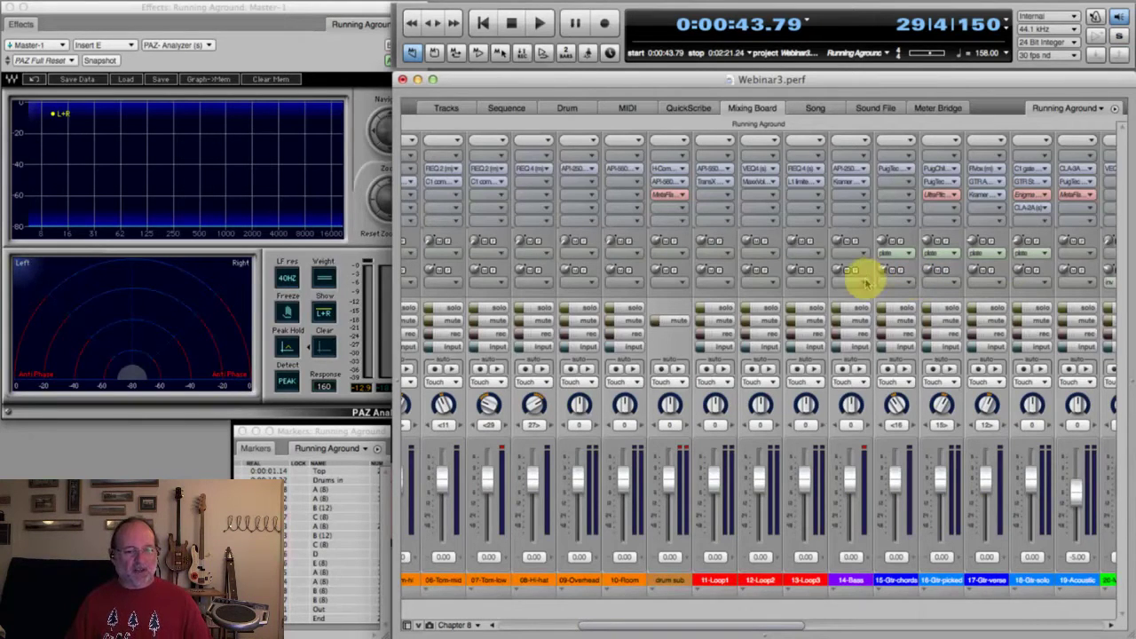
key("super+Tab")
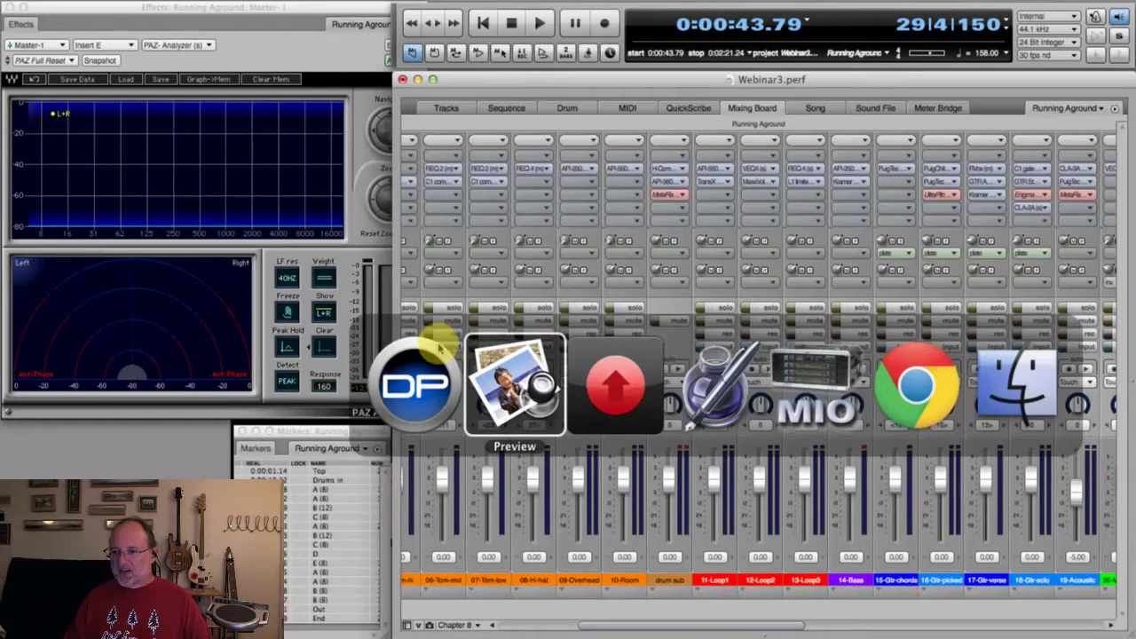
key("super+Tab")
key("super+Tab")
key("super+Tab")
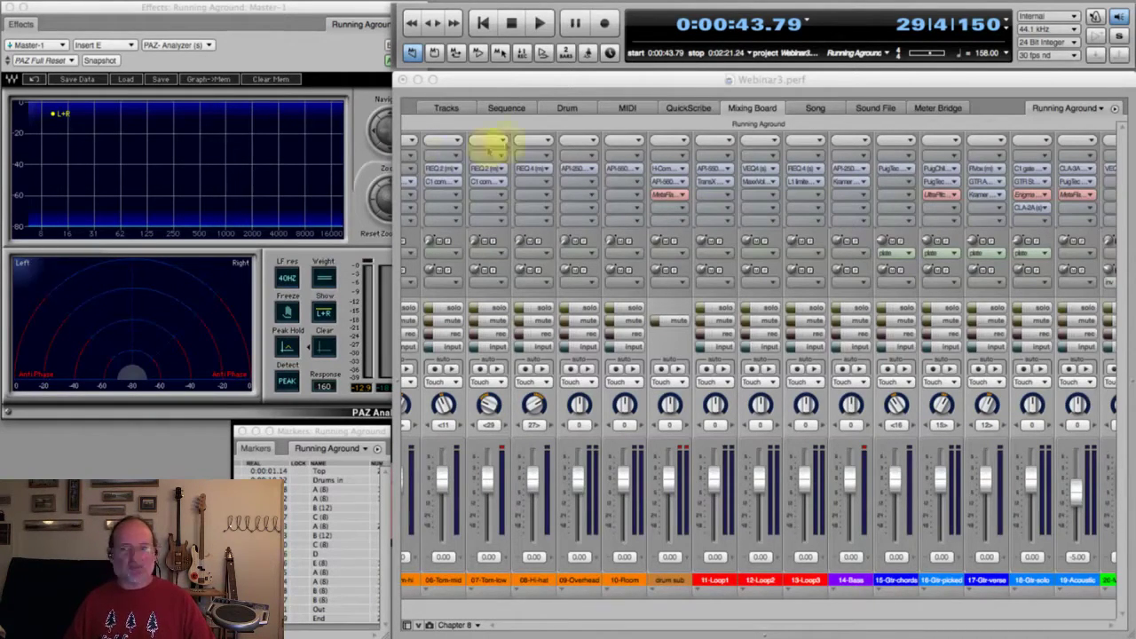
left_click(533, 91)
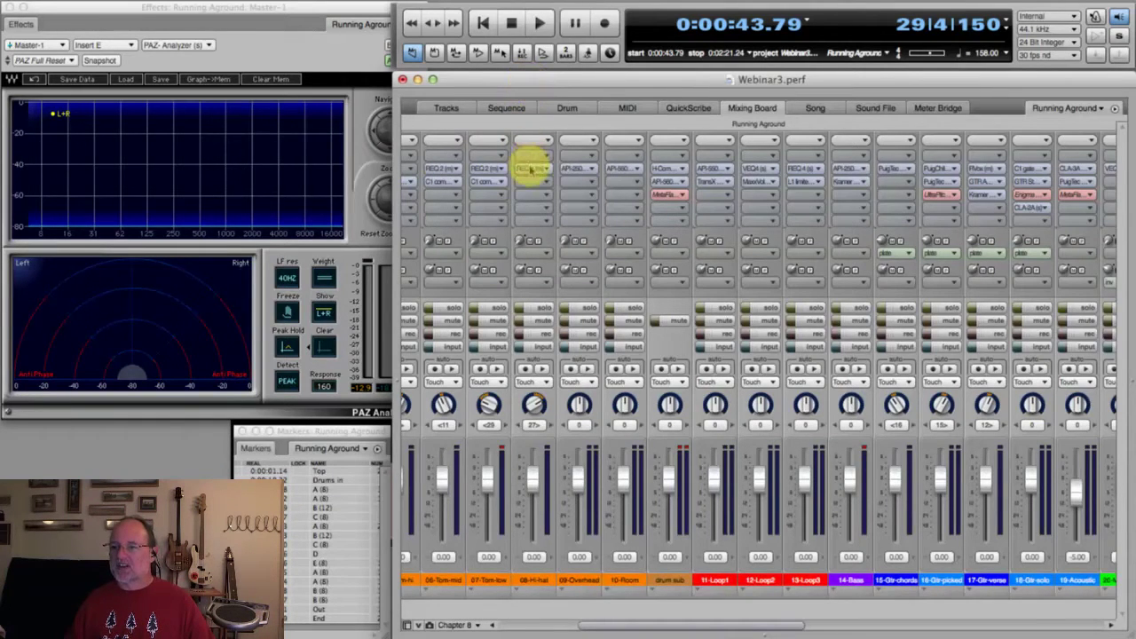
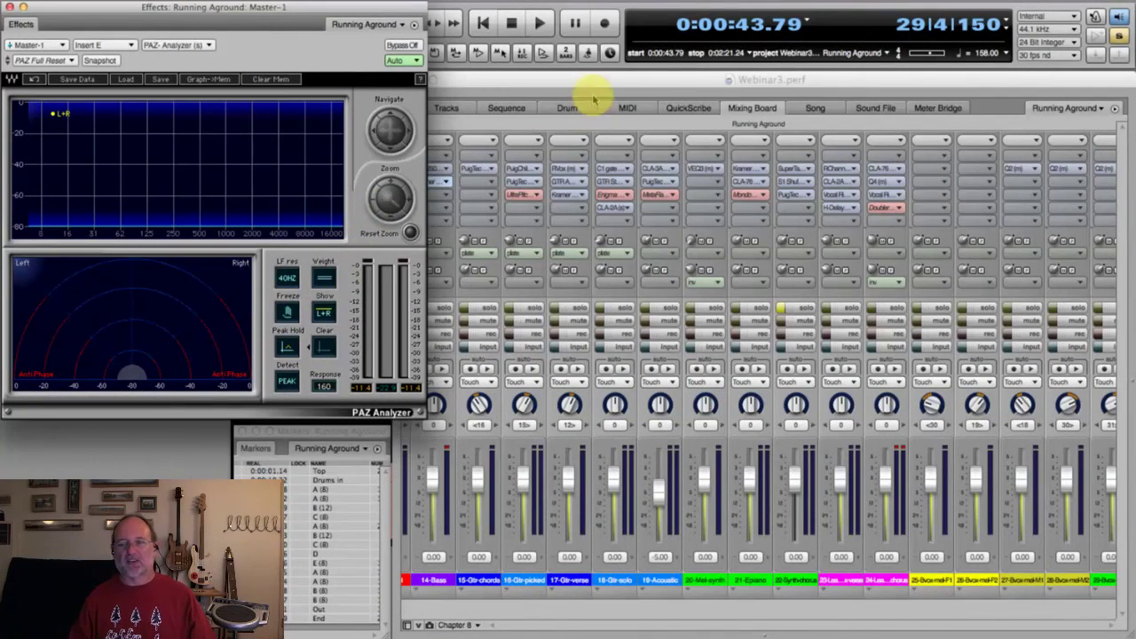
Play from 0:00:43.79 and clear the solo on 22-Synthchorus to check the full mix in the PAZ Analyzer.
left_click(507, 12)
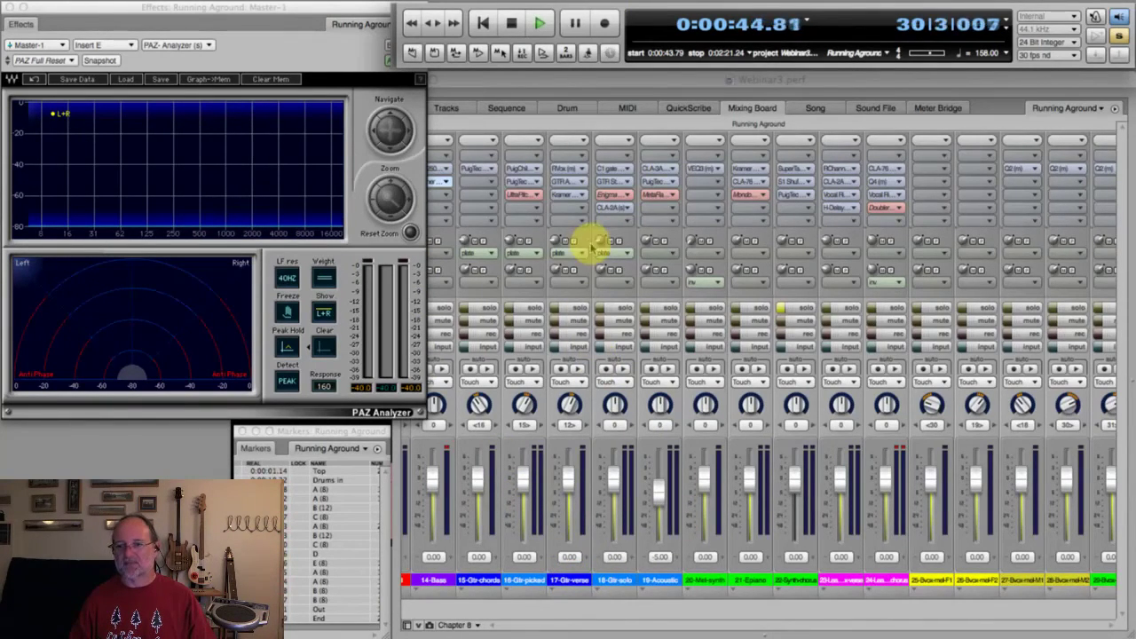
left_click(793, 311)
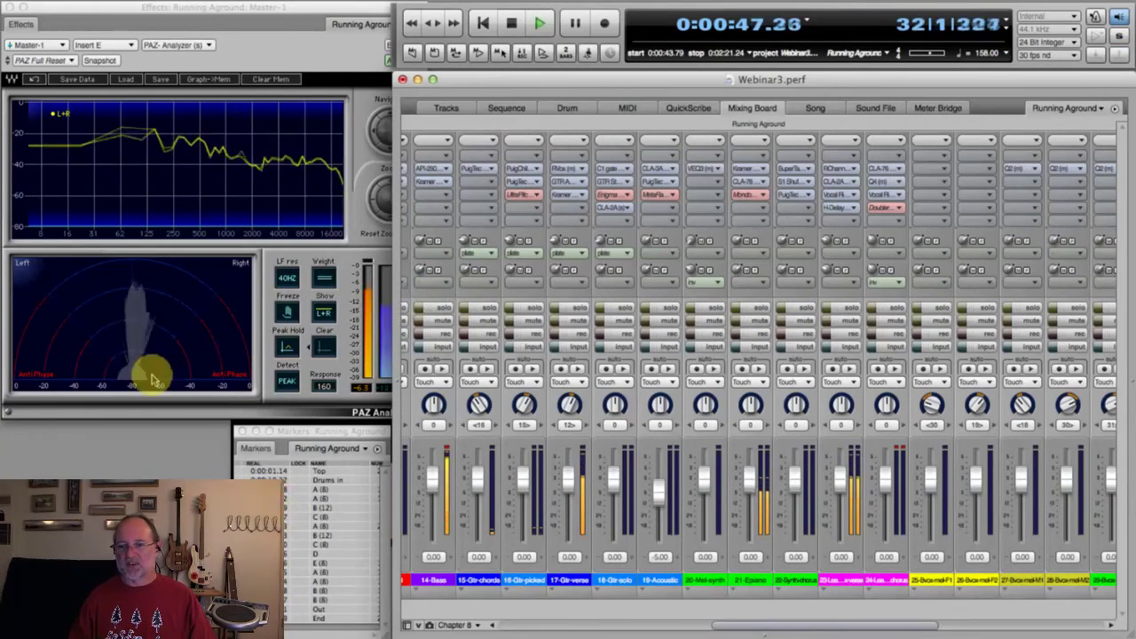
key("space")
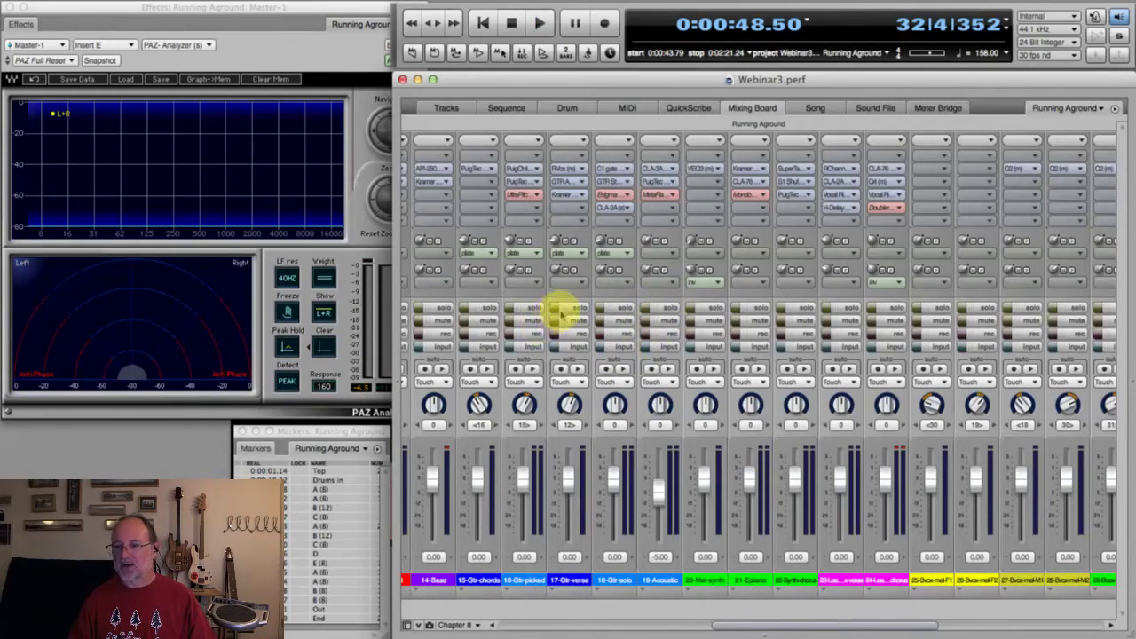
Solo 17-Gtr-verse to examine its spectrum and stereo position in the PAZ Analyzer, clearing the solo when playback is stopped.
left_click(561, 313)
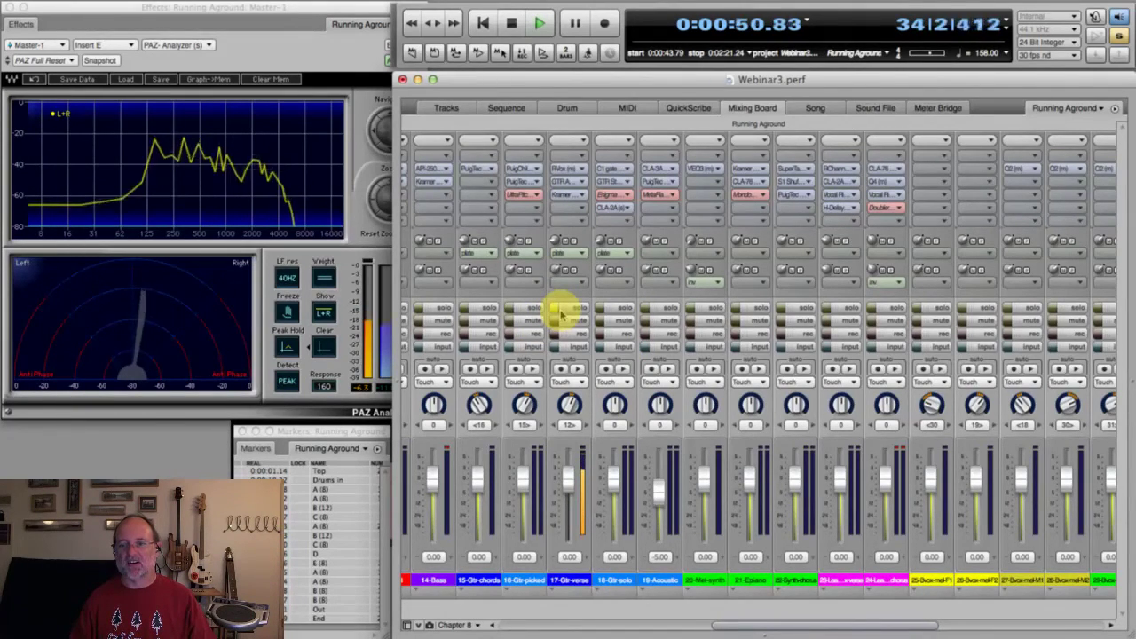
key("space")
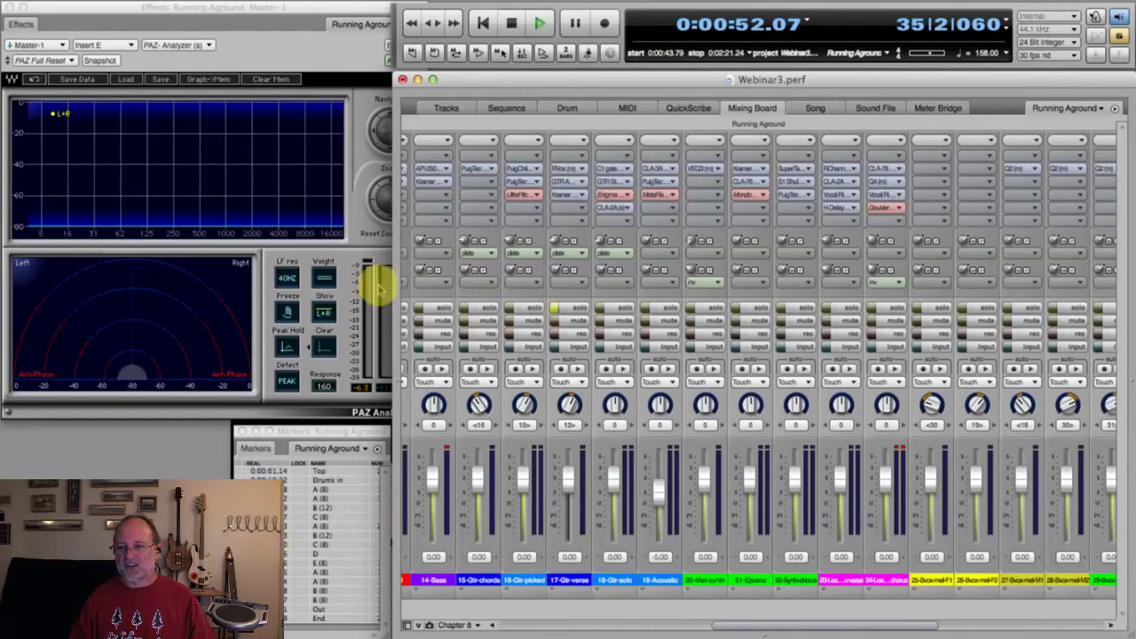
key("space")
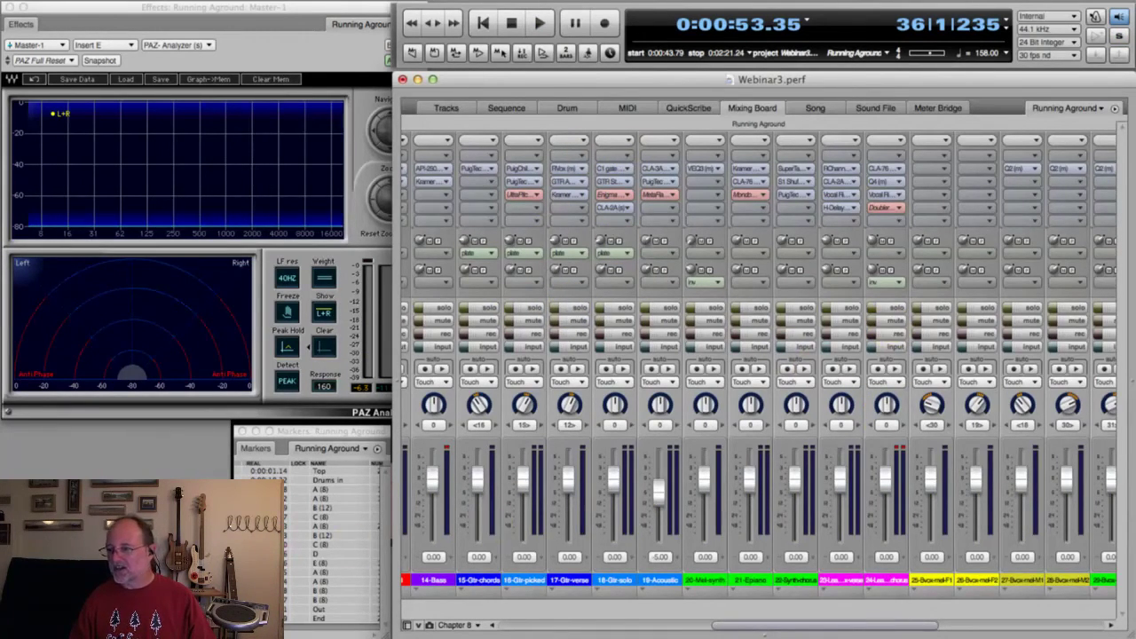
Locate to 0:01:02.07, solo 24-Lead-vox-chorus and open its Q4 equalizer in Insert C.
left_click(311, 468)
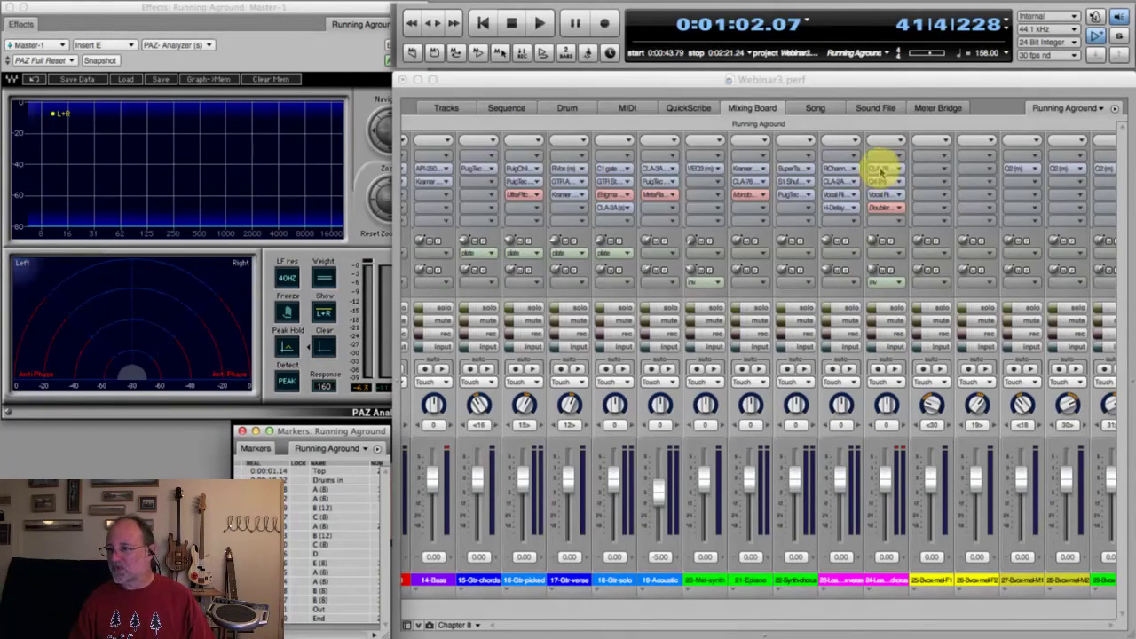
left_click(882, 309)
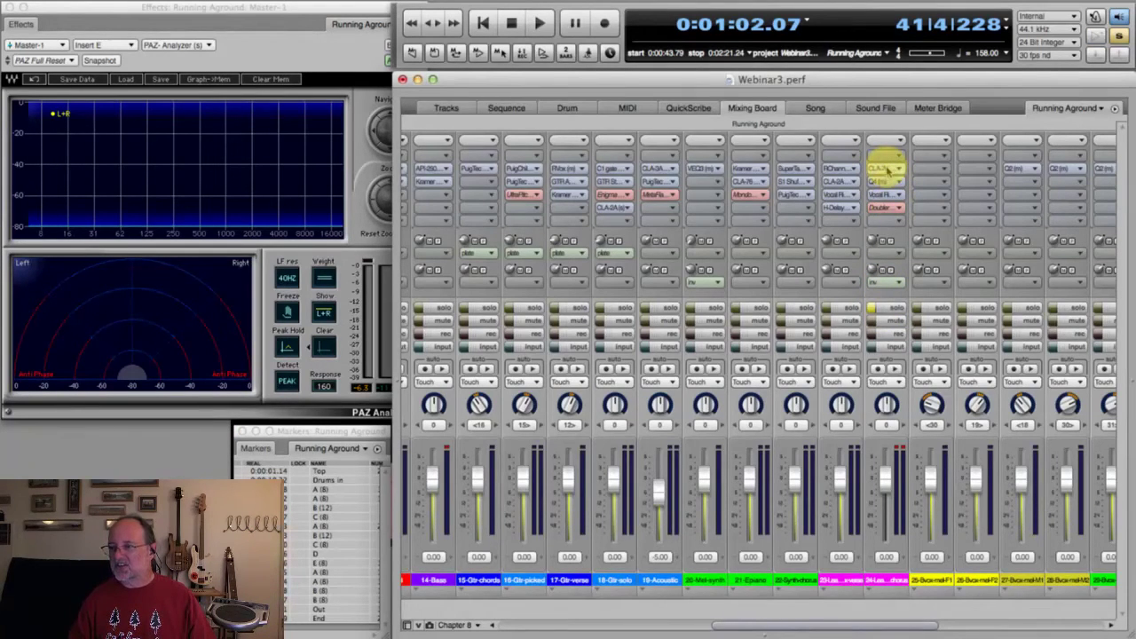
left_click(864, 182)
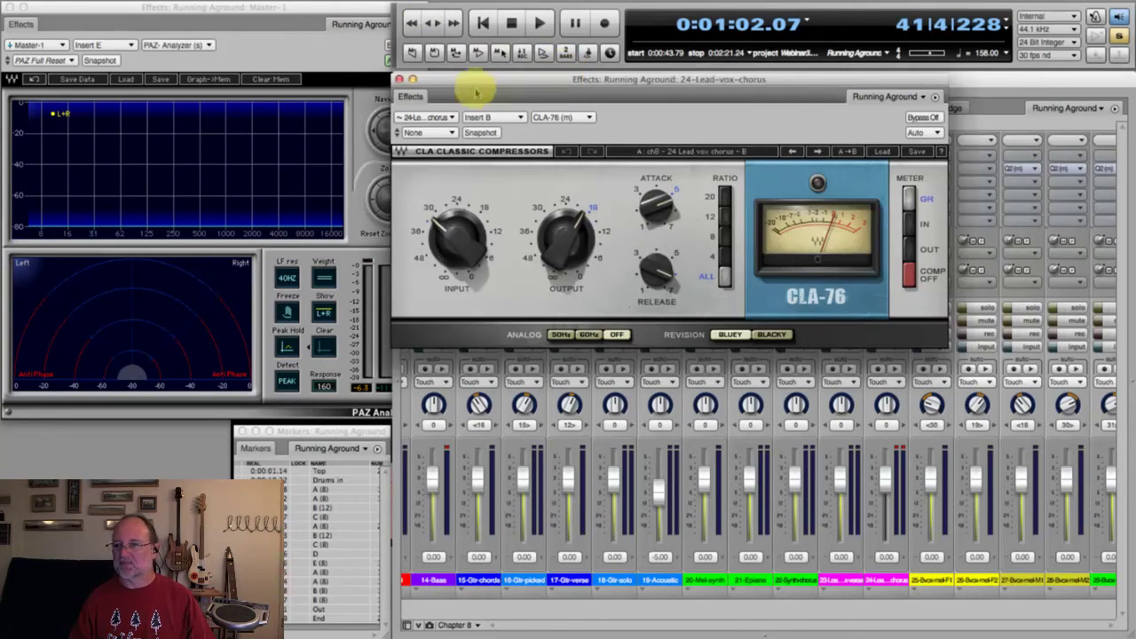
left_click(398, 79)
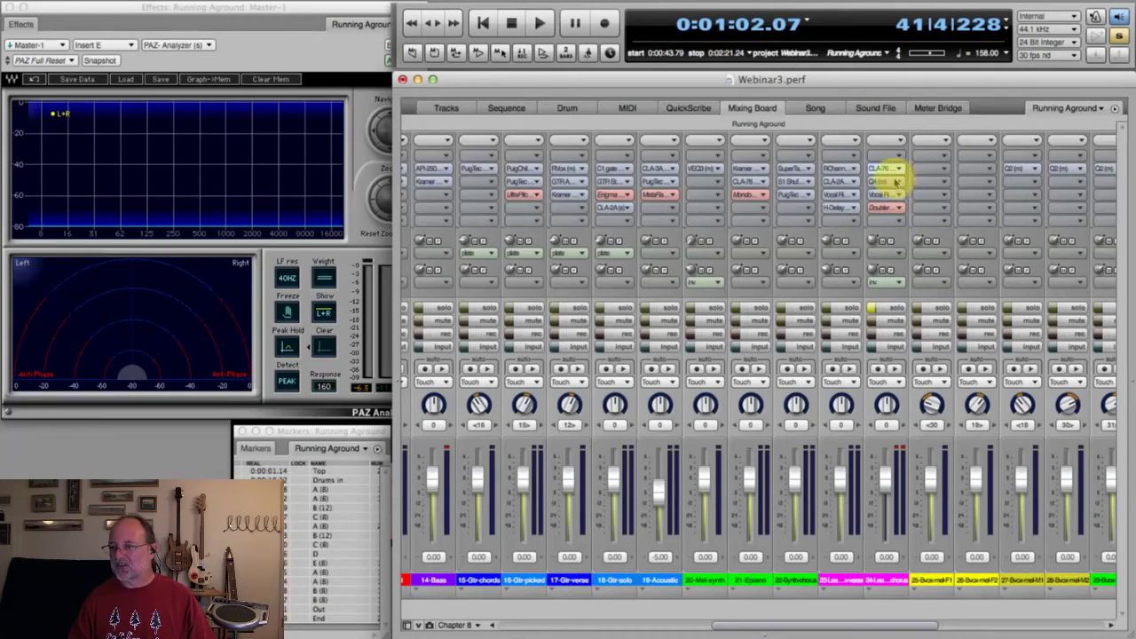
left_click(892, 182)
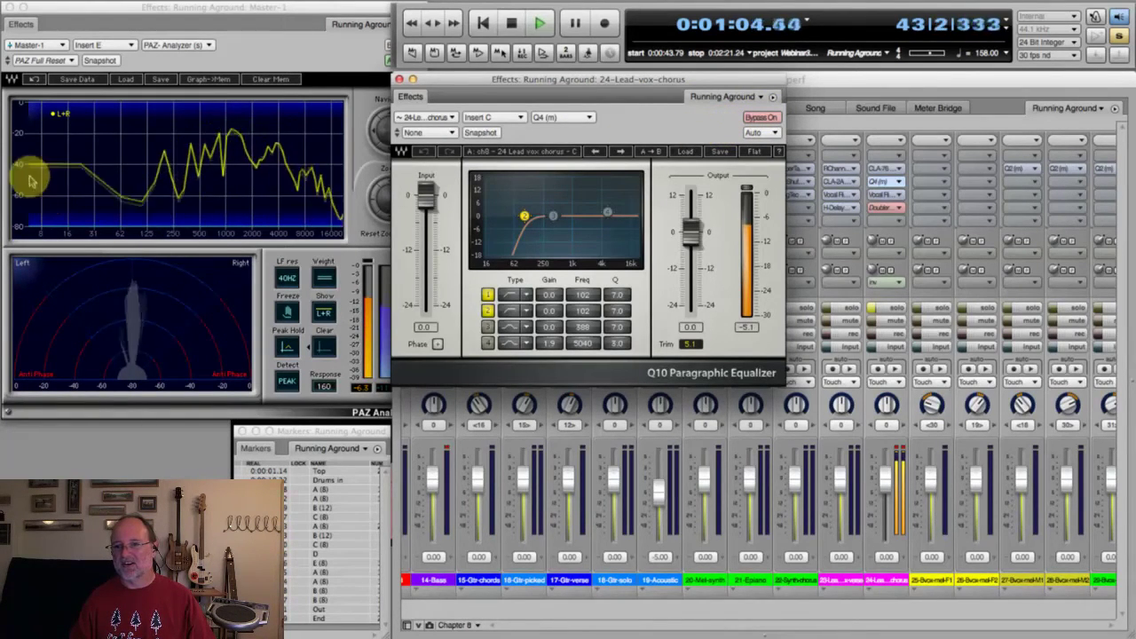
Audition the soloed chorus vocal with the Q4 bypassed and active, comparing its low frequencies in the PAZ Analyzer.
key("space")
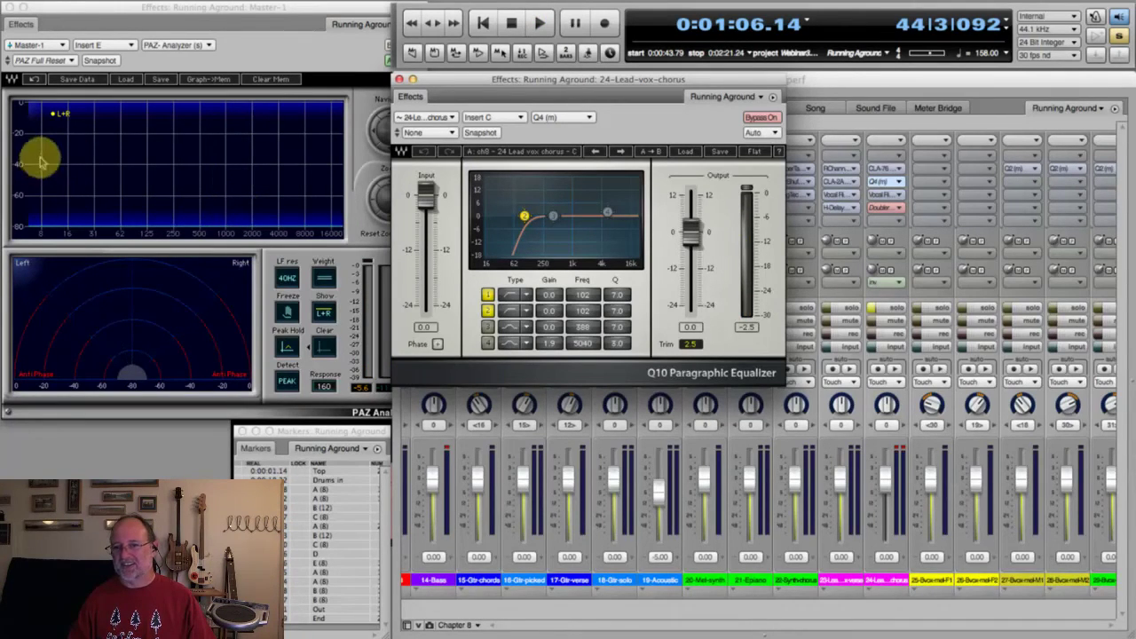
key("space")
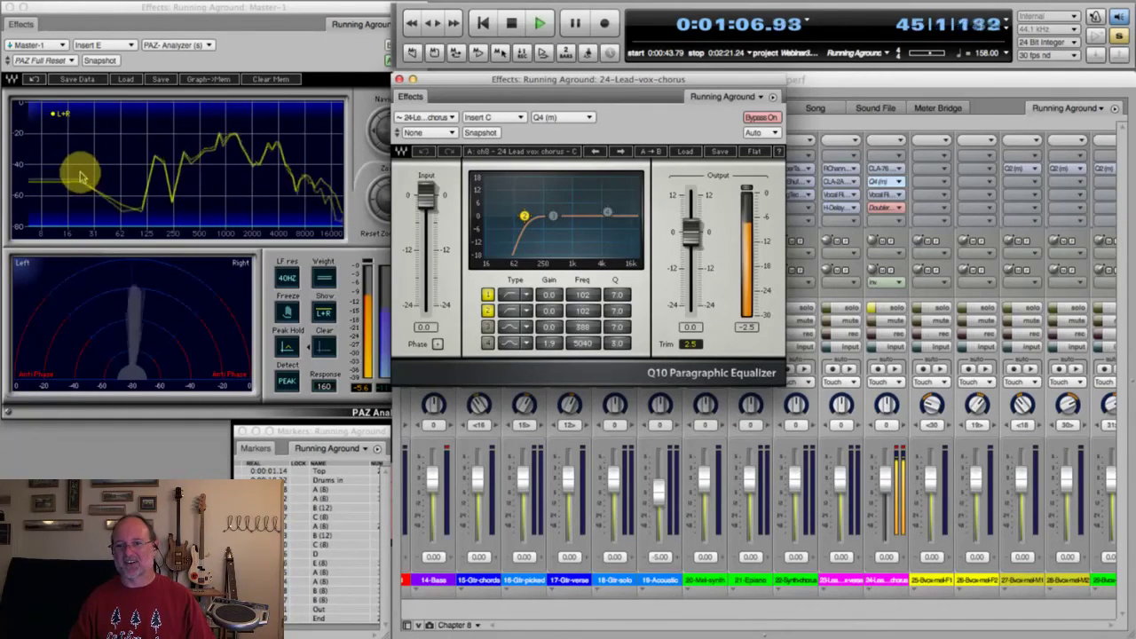
key("space")
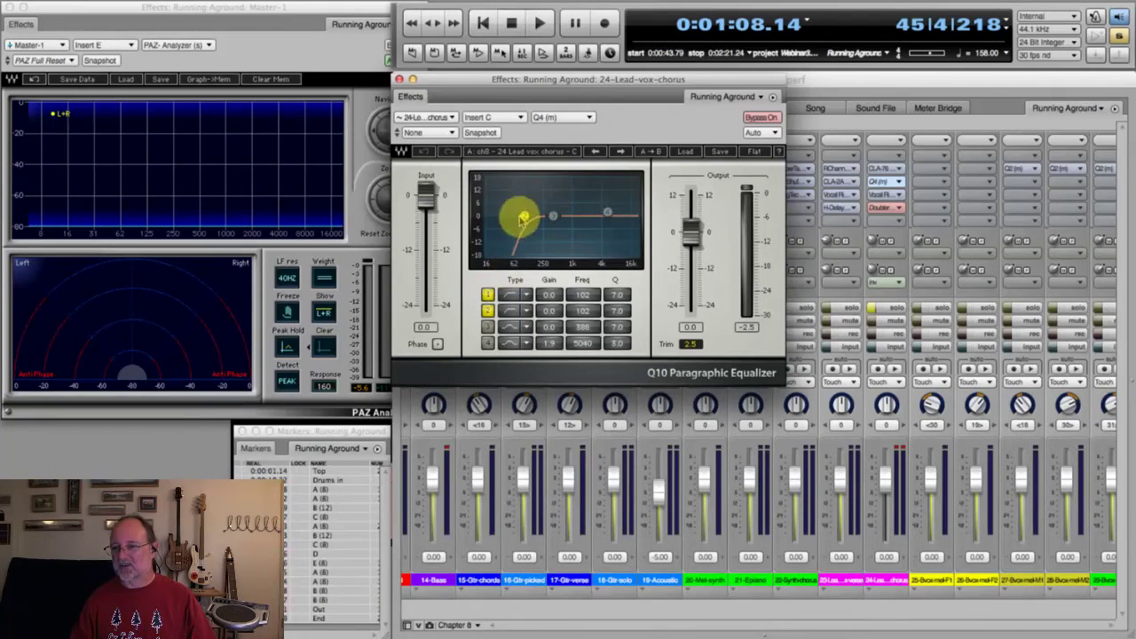
left_click(488, 311)
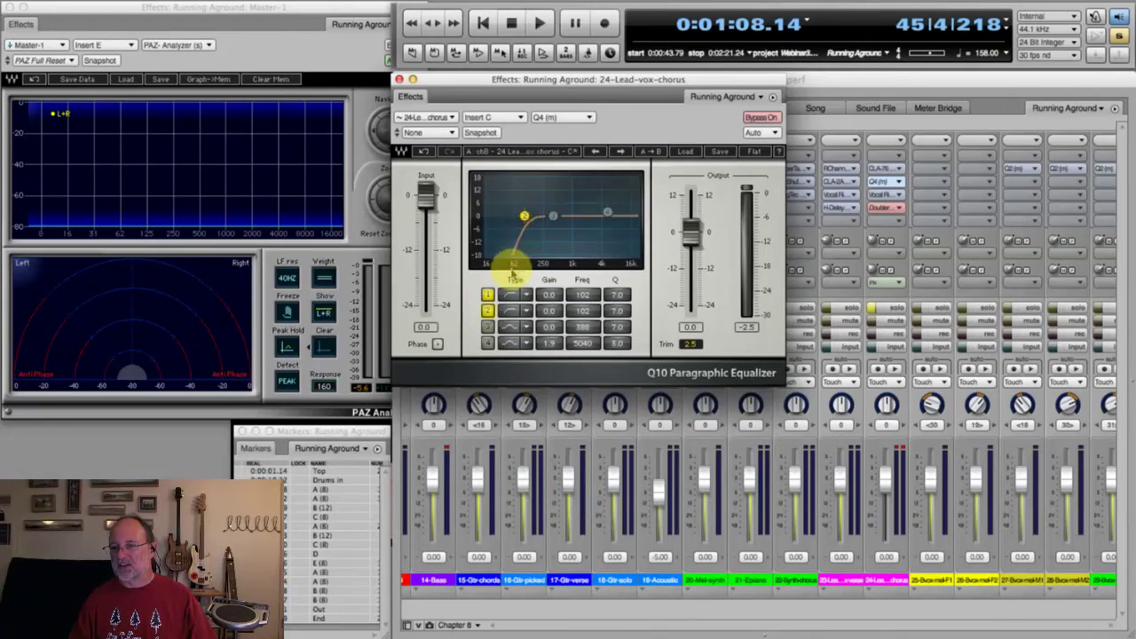
left_click(760, 117)
key("space")
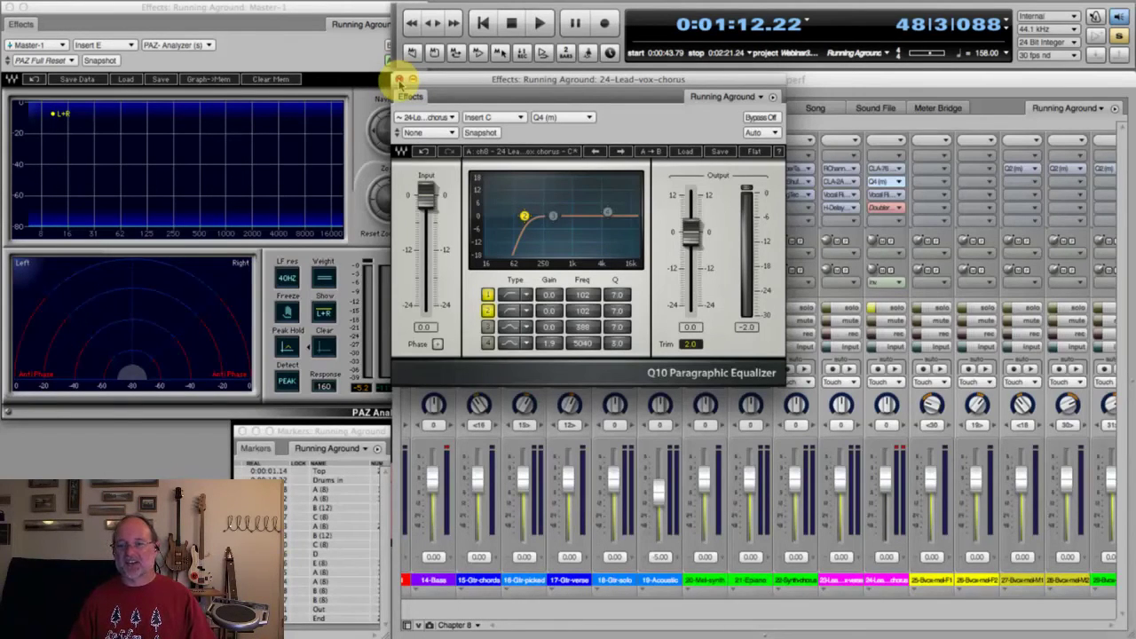
Close the Q4 window and clear the solo on 24-Lead-vox-chorus.
left_click(270, 50)
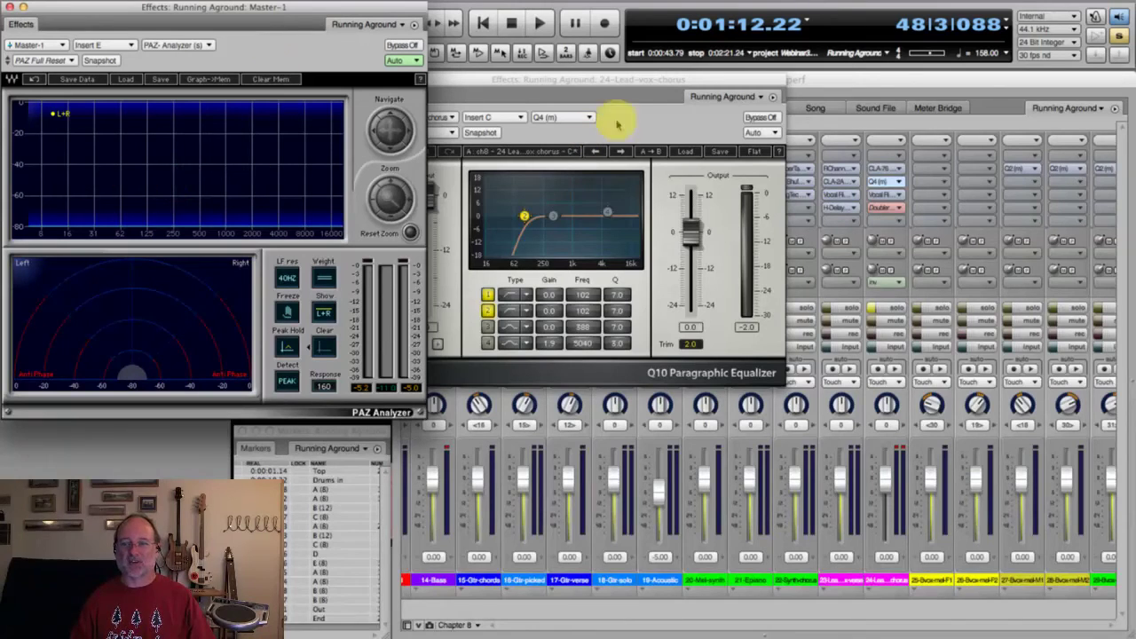
left_click(678, 120)
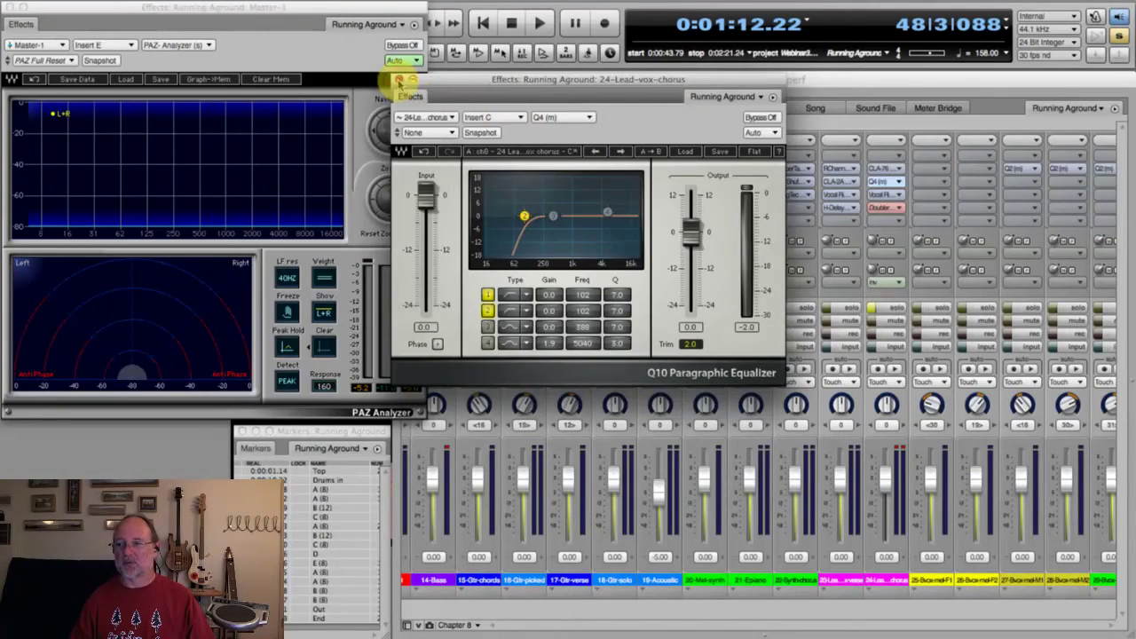
left_click(398, 82)
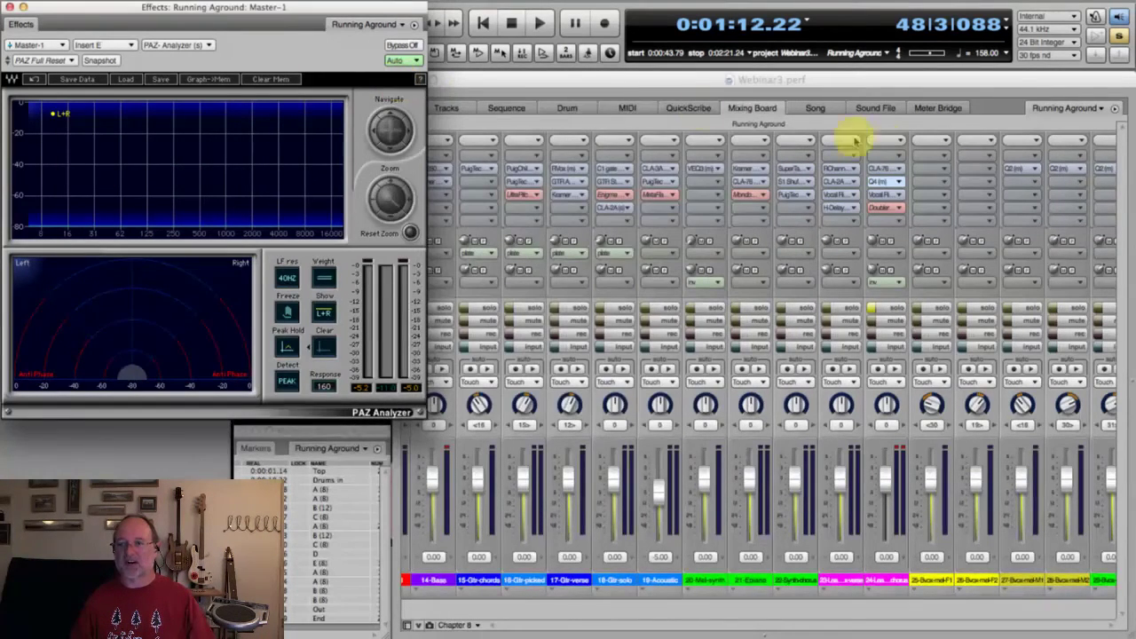
left_click(874, 312)
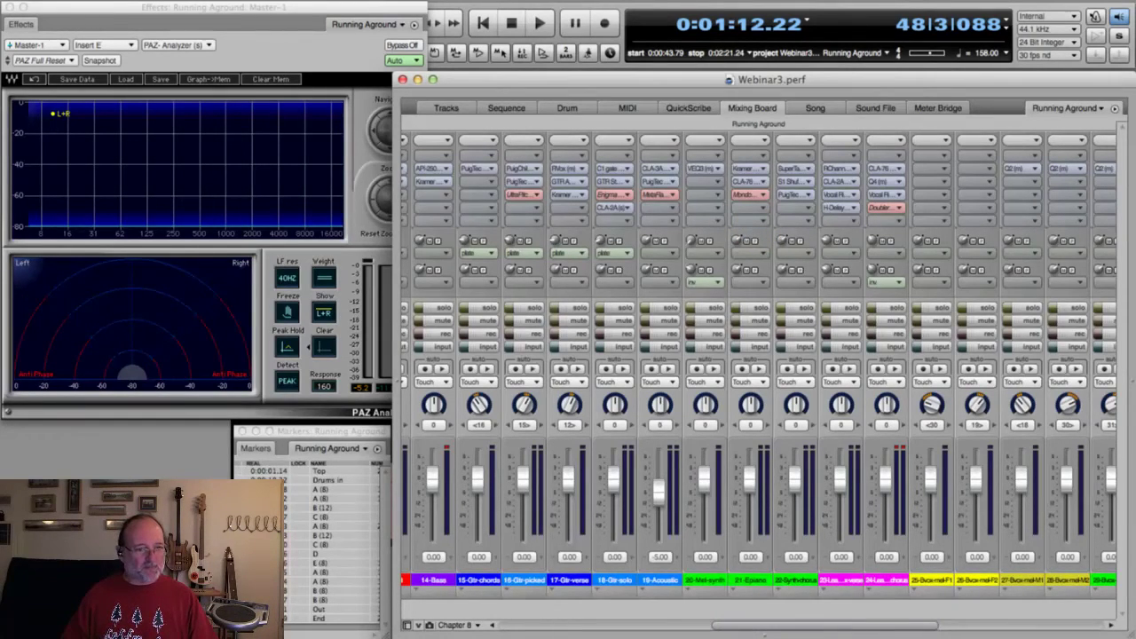
Switch to the Waves Plug-Ins Workshop PDF and examine the tables of equalizer, dynamics and effects plug-ins included in each Waves bundle.
left_click(53, 114)
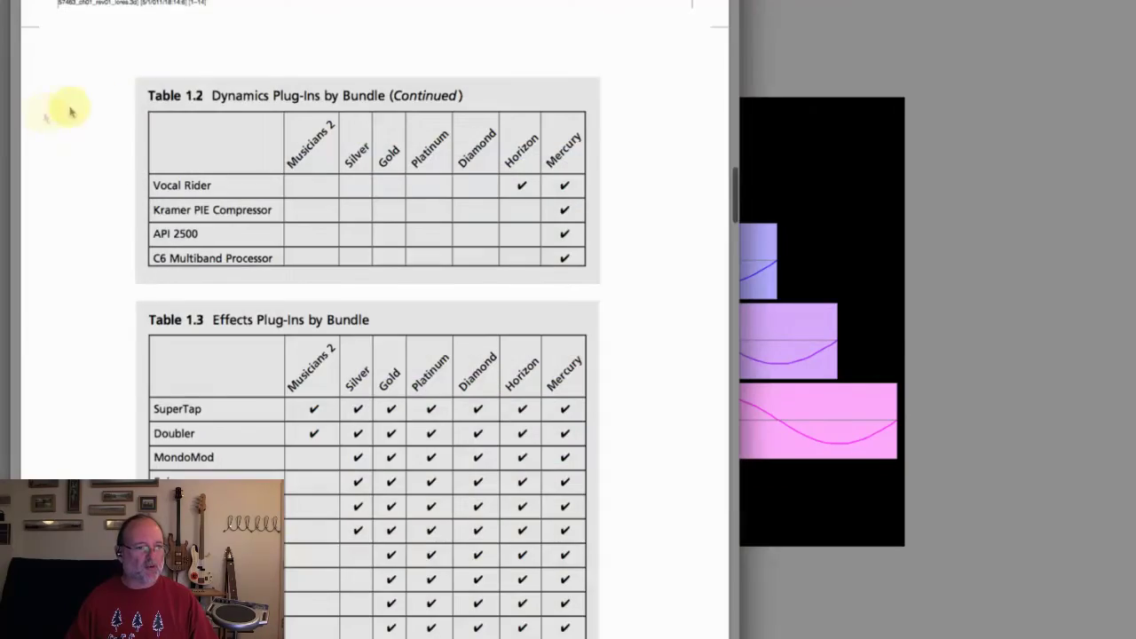
scroll(450, 397, "down", 5)
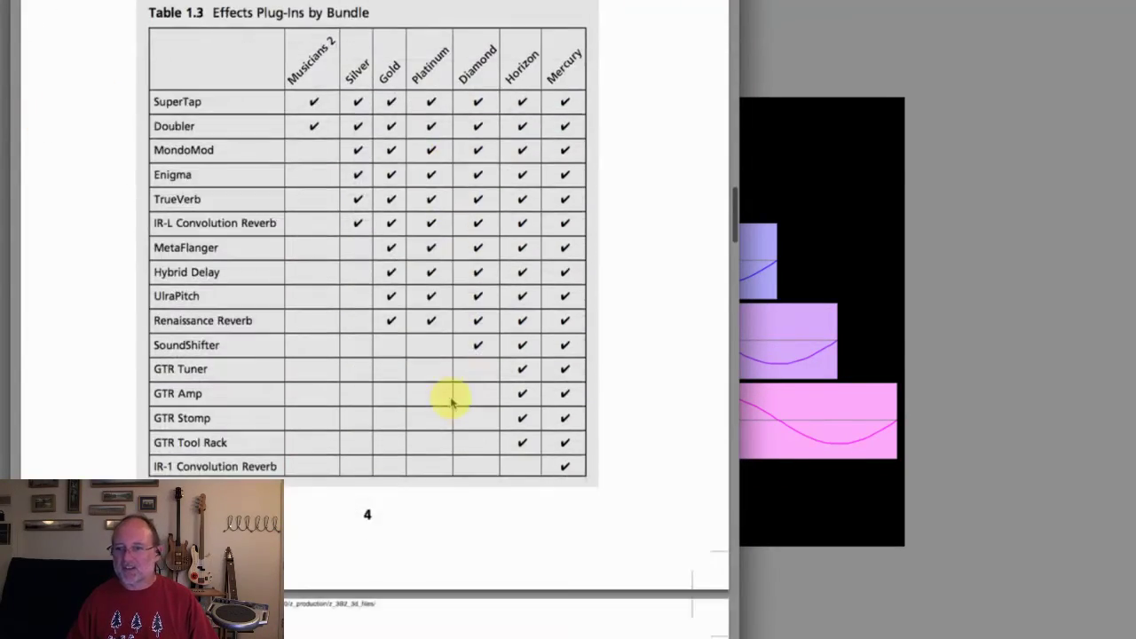
scroll(450, 402, "up", 20)
scroll(450, 402, "up", 8)
scroll(450, 402, "down", 9)
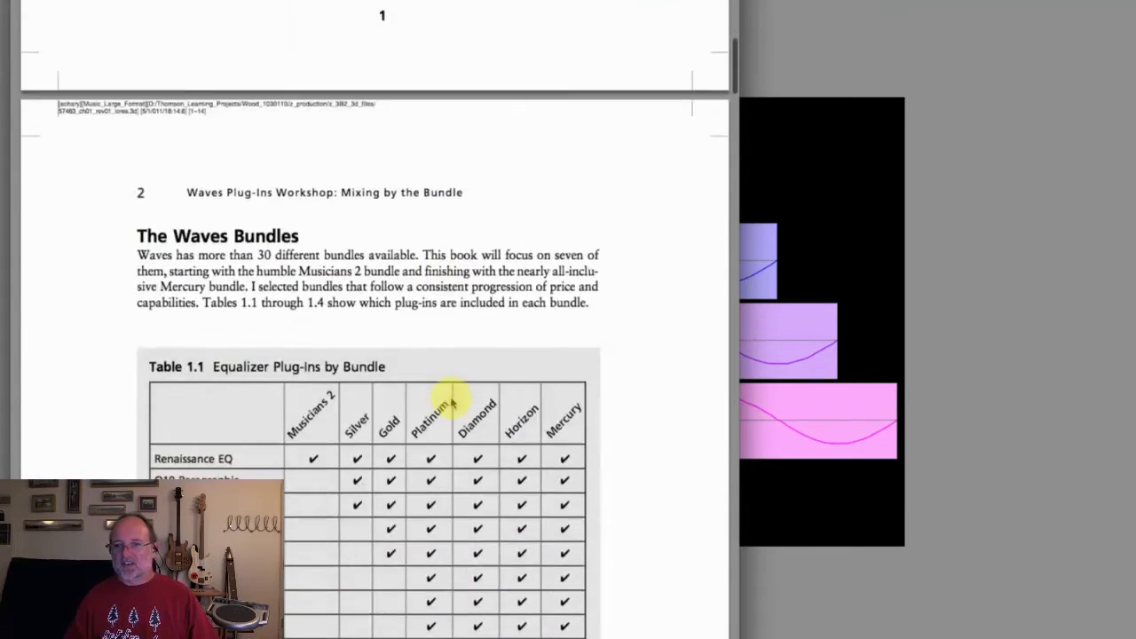
scroll(450, 402, "down", 6)
scroll(452, 398, "up", 1)
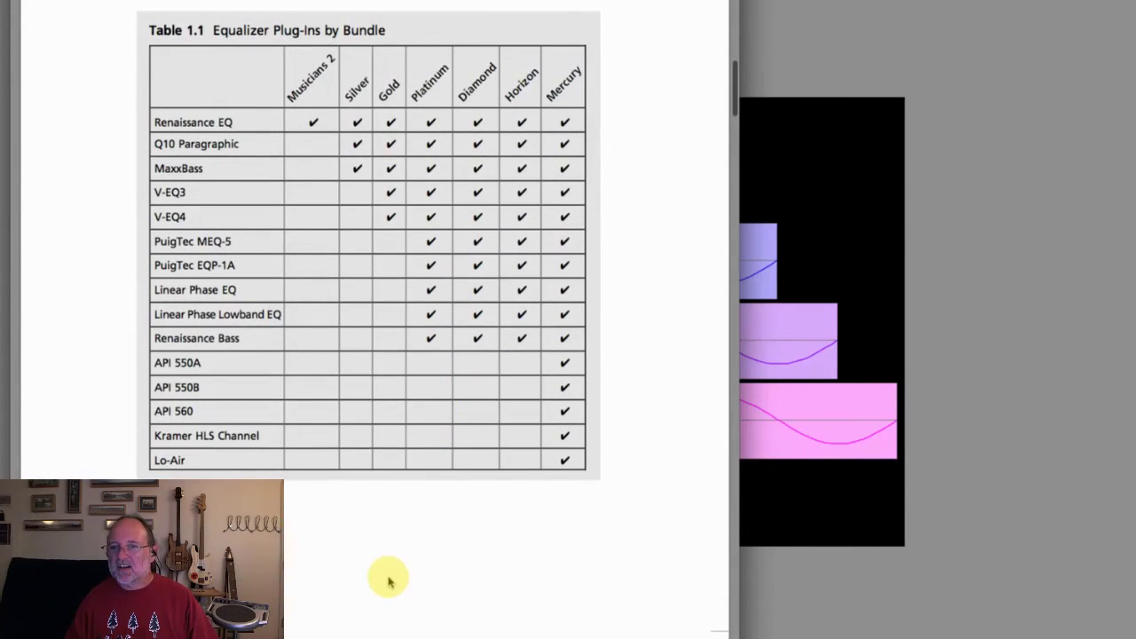
scroll(379, 565, "down", 1)
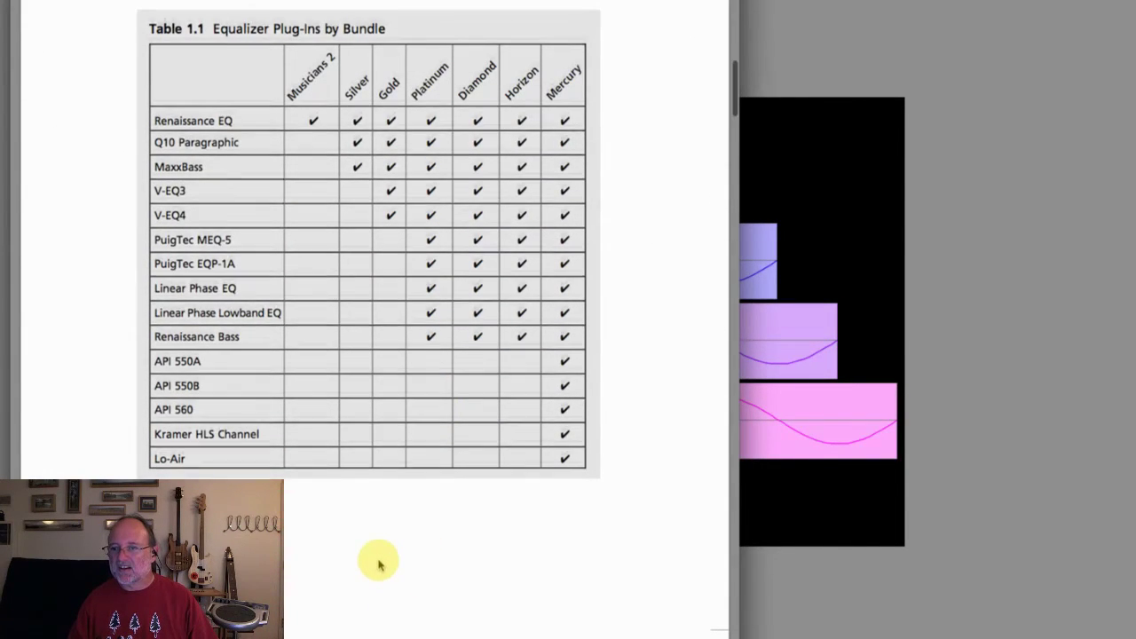
scroll(379, 565, "down", 1)
scroll(379, 565, "down", 10)
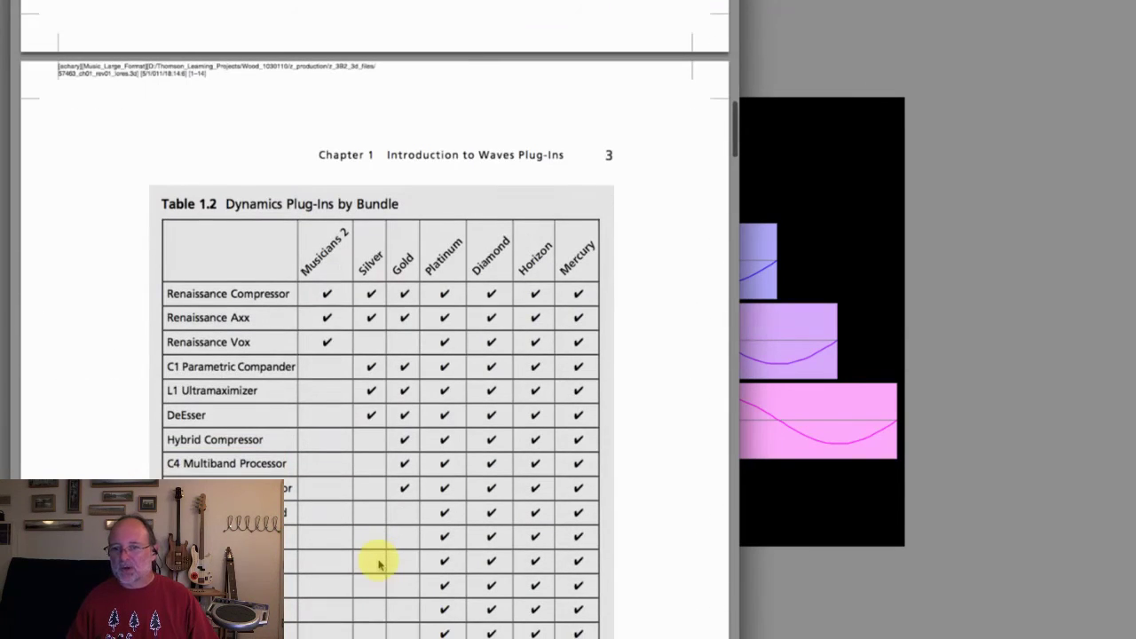